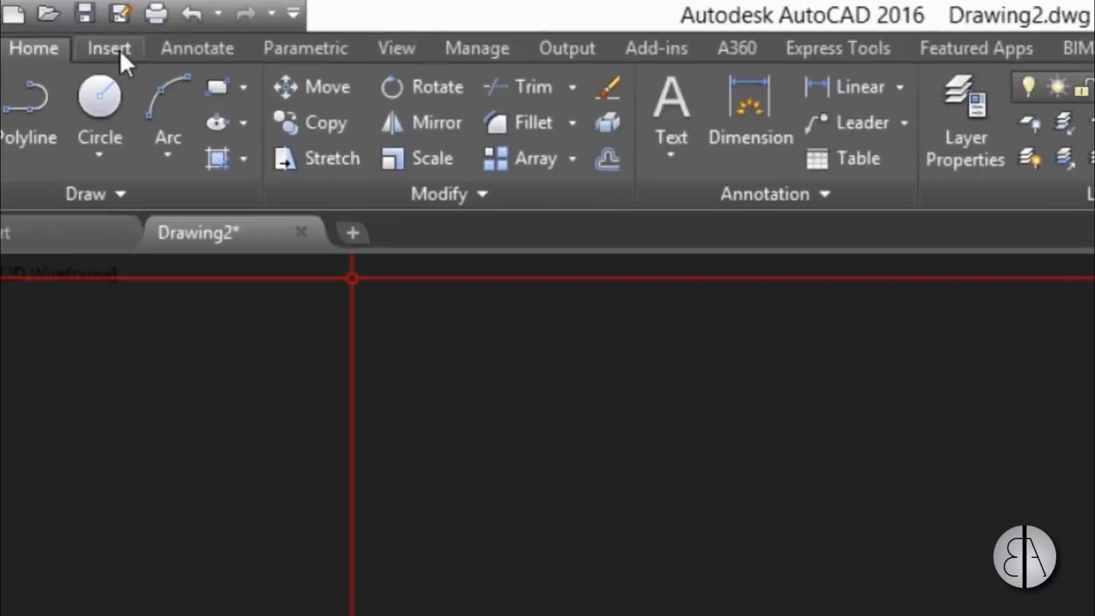
# Step: Choose the Burj-Khalifa-Typical-Office-Floor image from the Desktop as the reference file to attach
pyautogui.click(83, 38)
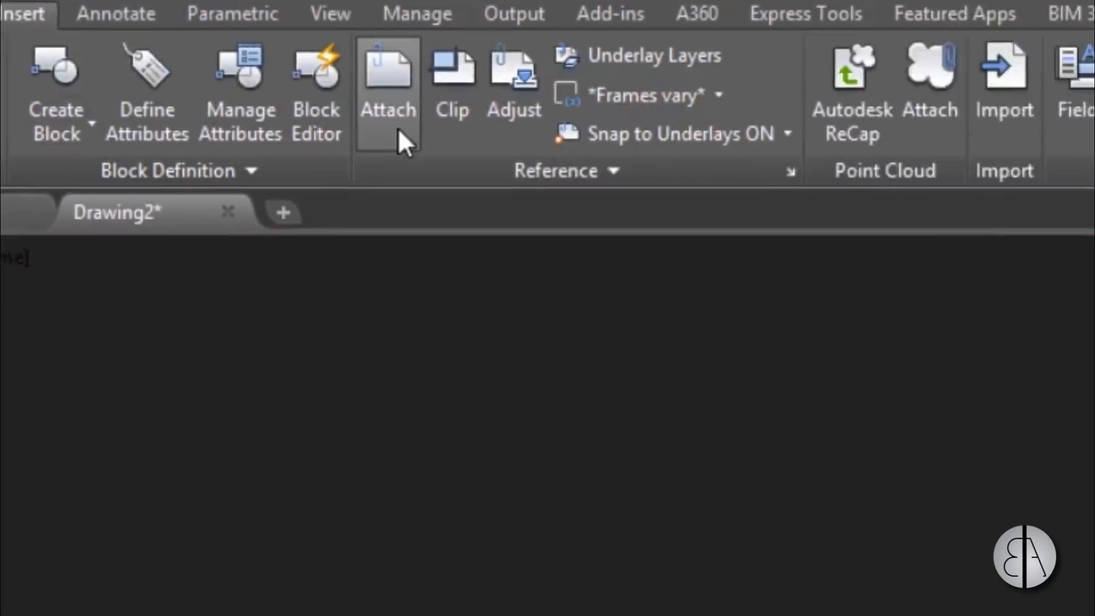
pyautogui.click(584, 205)
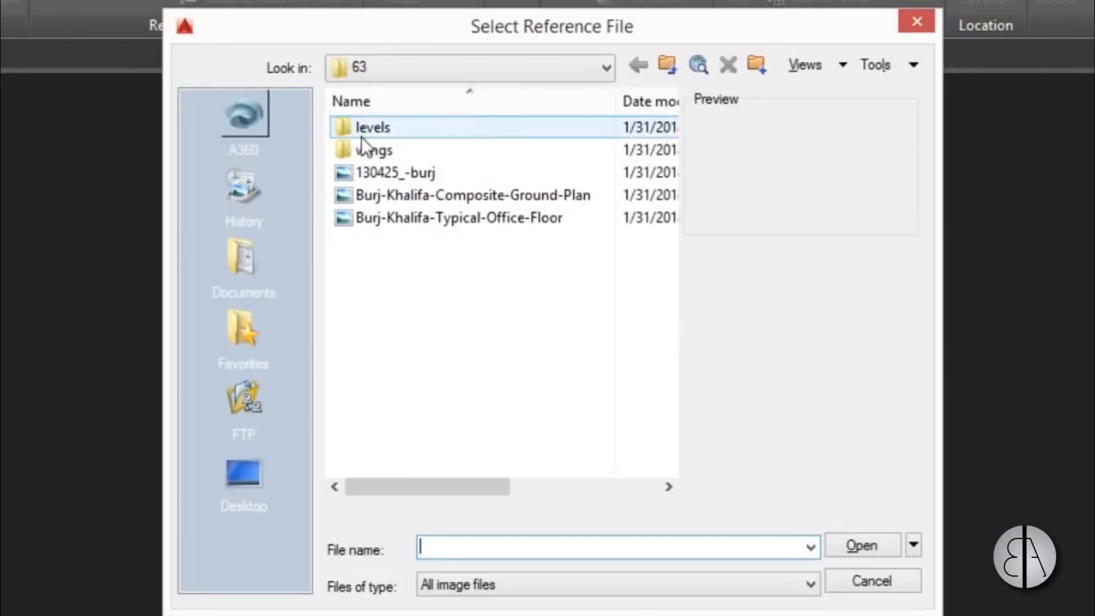
pyautogui.click(251, 475)
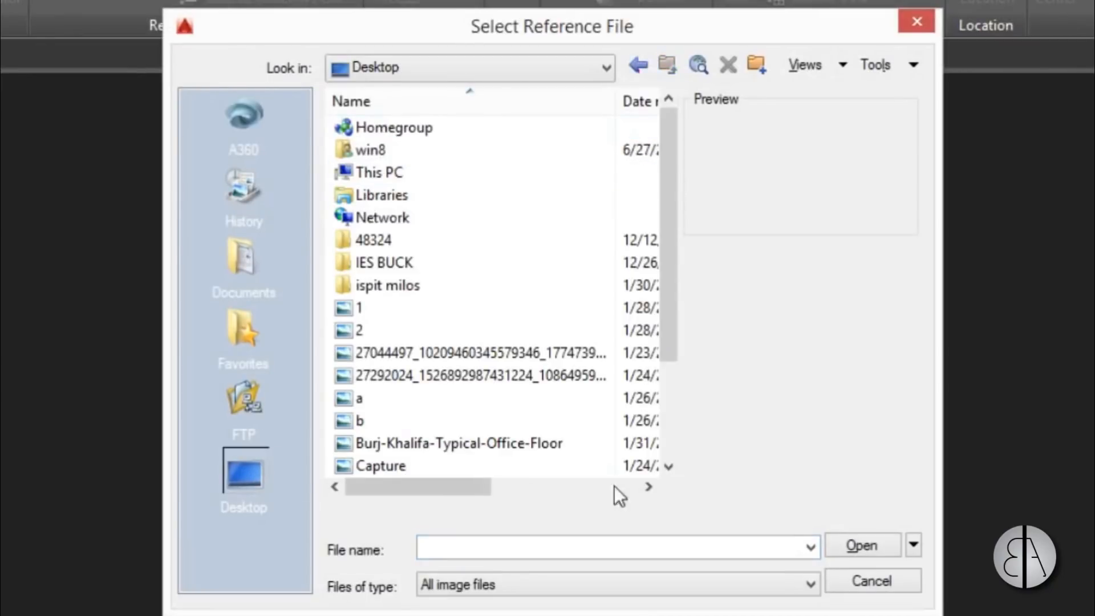
pyautogui.moveTo(672, 285); pyautogui.dragTo(672, 434)
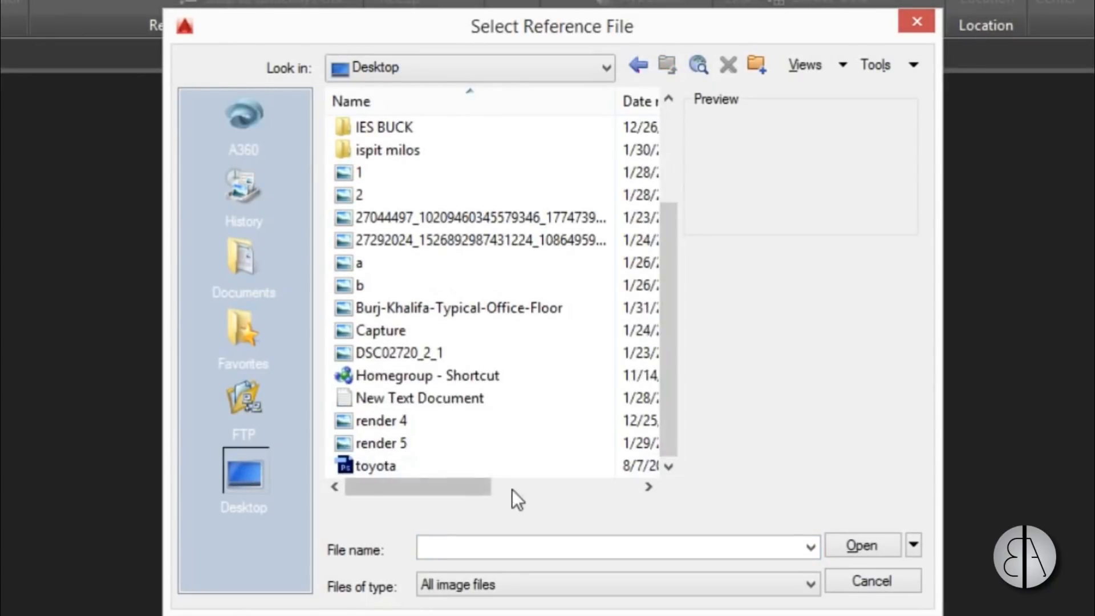
pyautogui.doubleClick(390, 307)
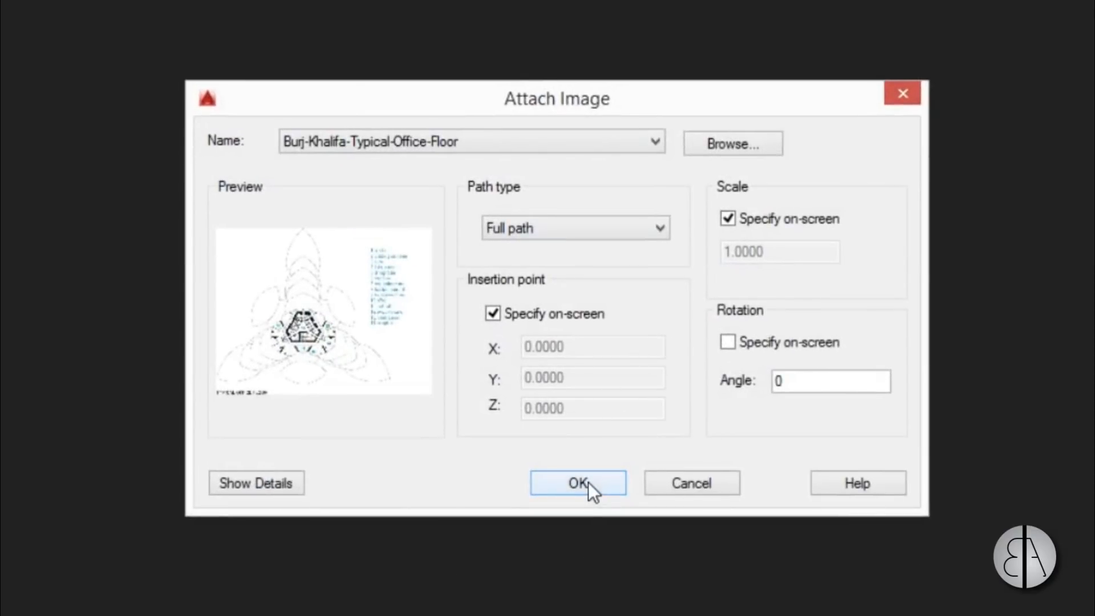
# Step: Insert the floor plan image with full path and zero rotation, specifying its insertion point and scale on screen
pyautogui.click(587, 482)
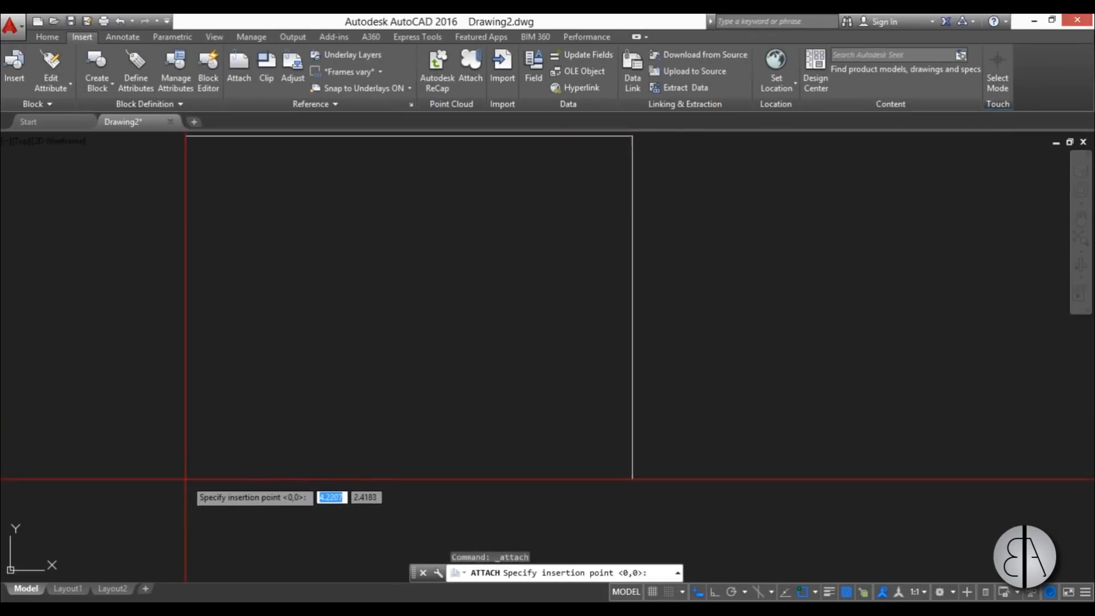
pyautogui.click(200, 453)
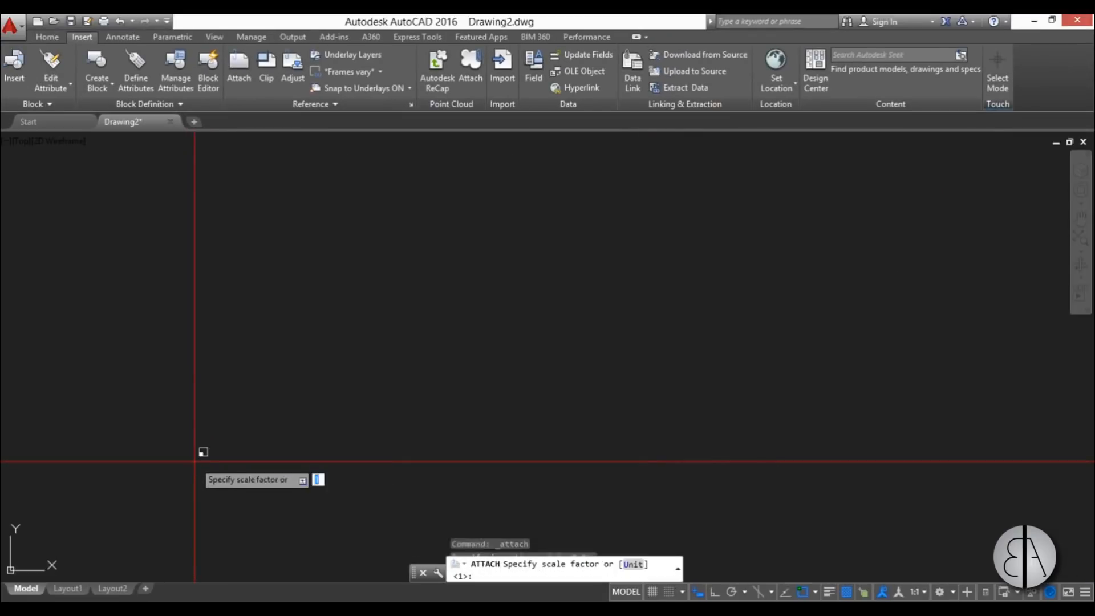
pyautogui.click(306, 399)
pyautogui.scroll(-2, 479, 394)
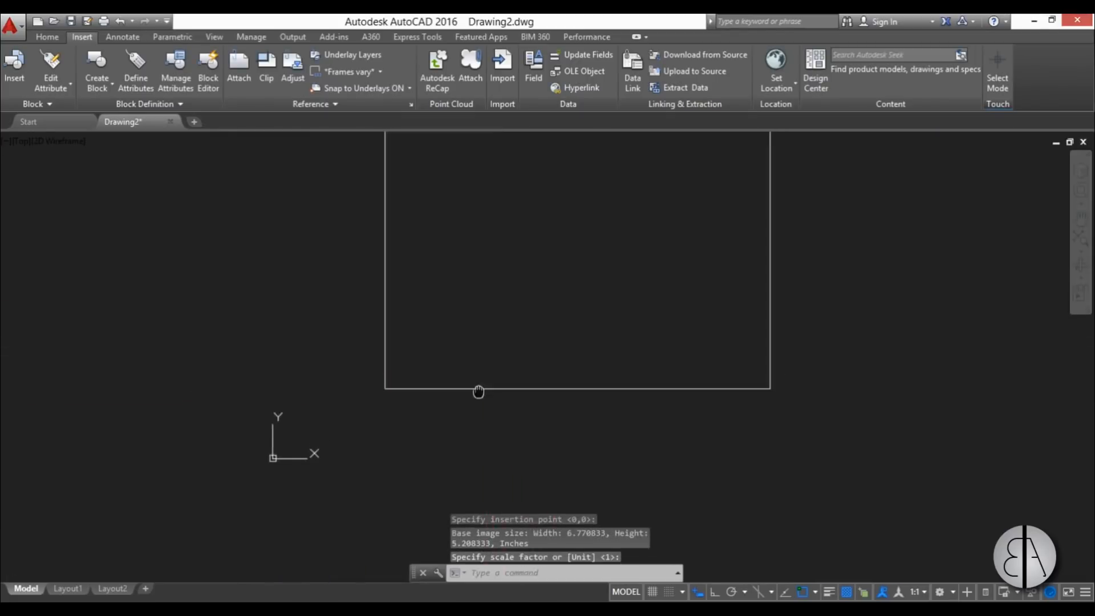
pyautogui.scroll(4, 556, 389)
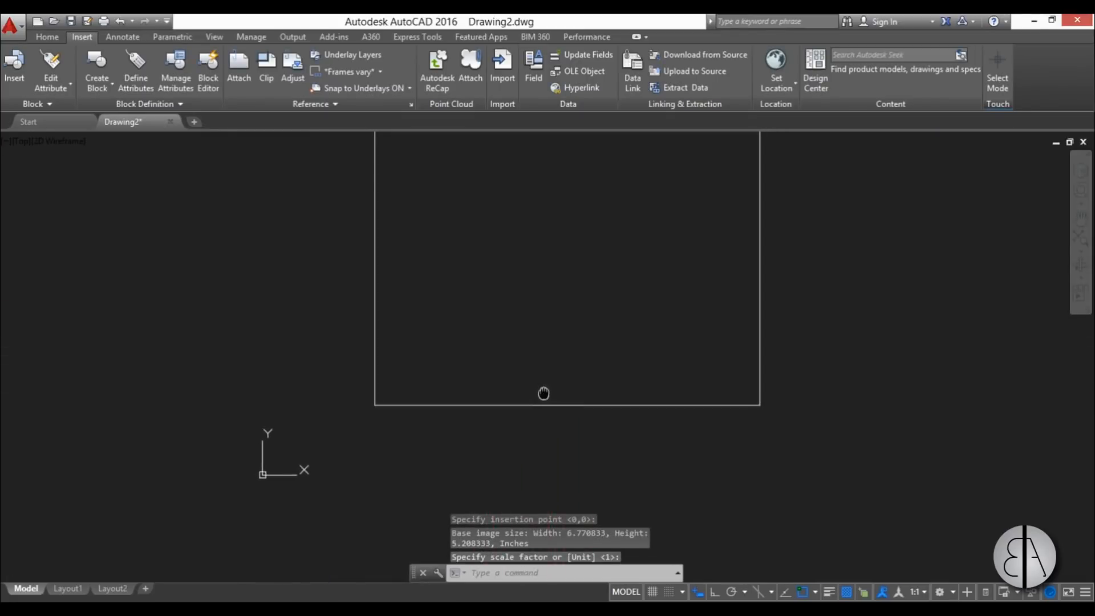
pyautogui.scroll(-2, 435, 399)
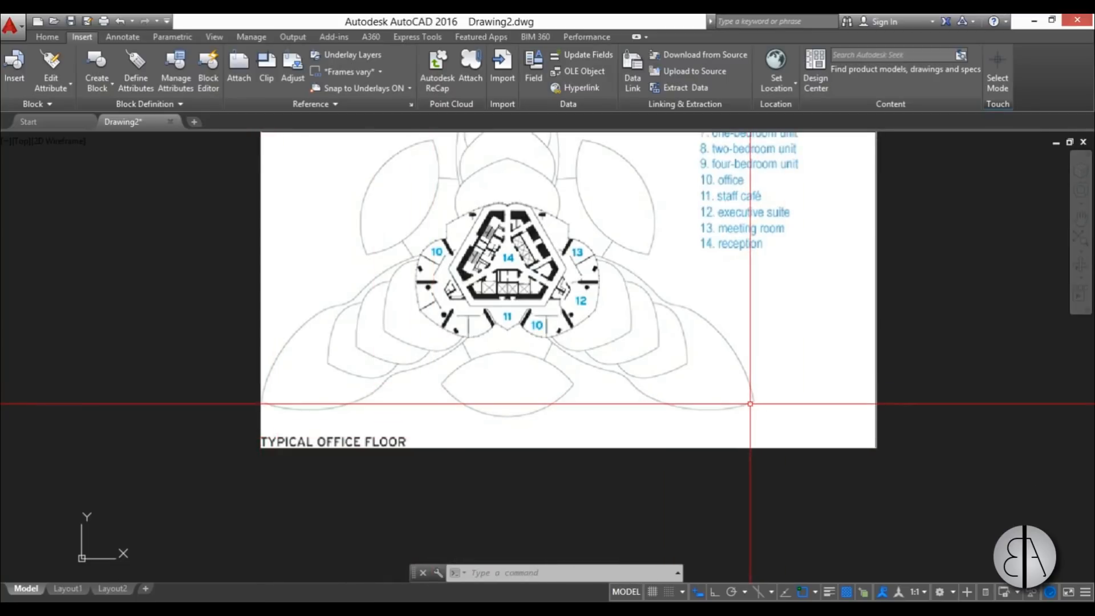
# Step: Begin scaling the floor plan image by reference, with the base point at the outer tip of the lower-left wing
pyautogui.scroll(-2, 581, 461)
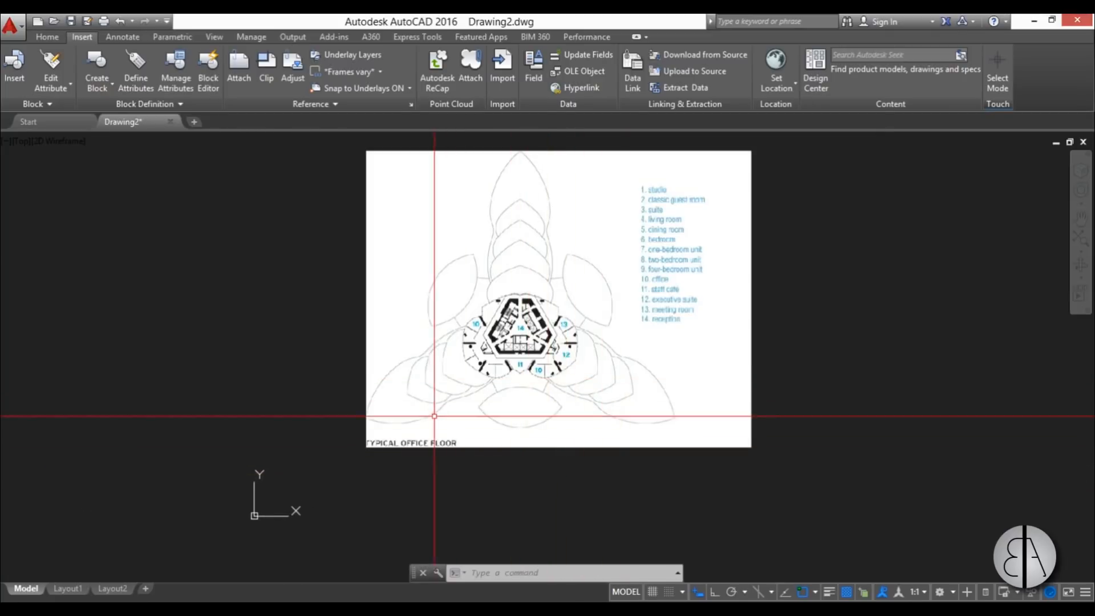
pyautogui.scroll(2, 512, 424)
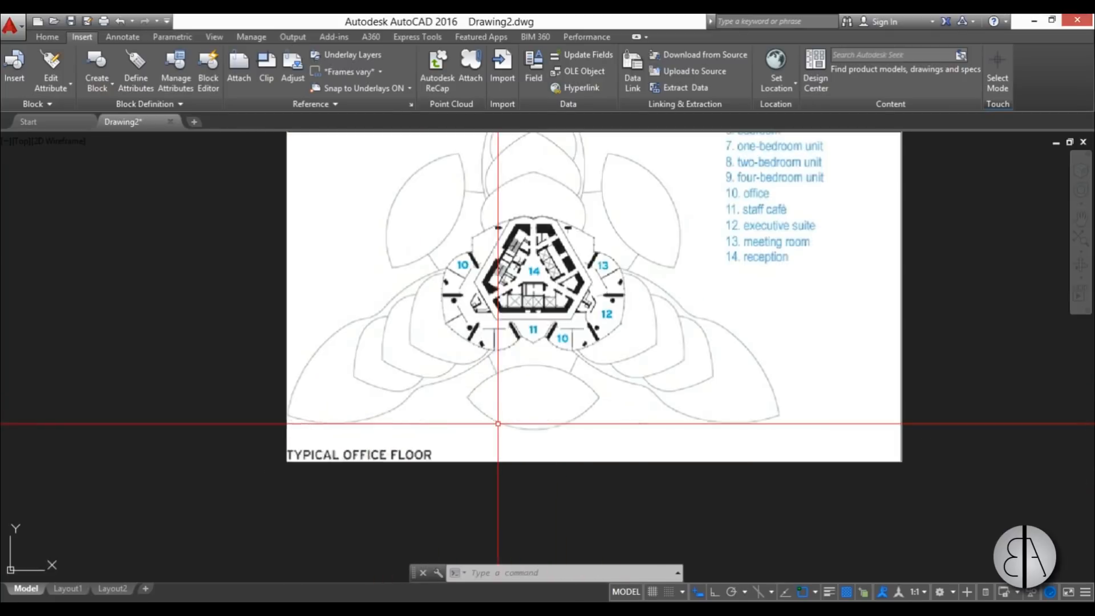
pyautogui.click(528, 482)
pyautogui.click(450, 433)
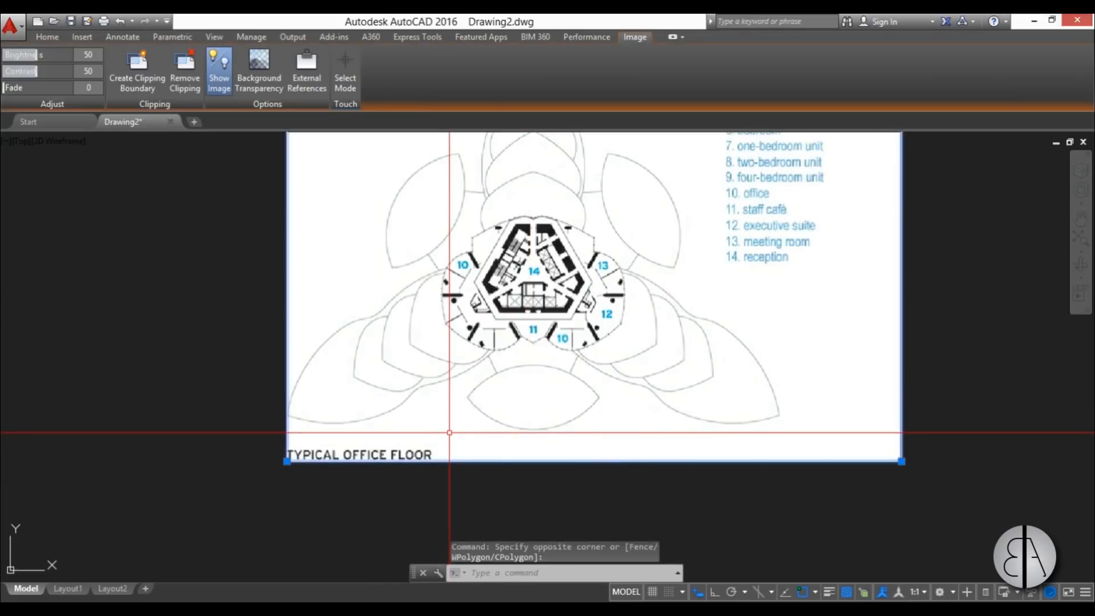
pyautogui.write('sc')
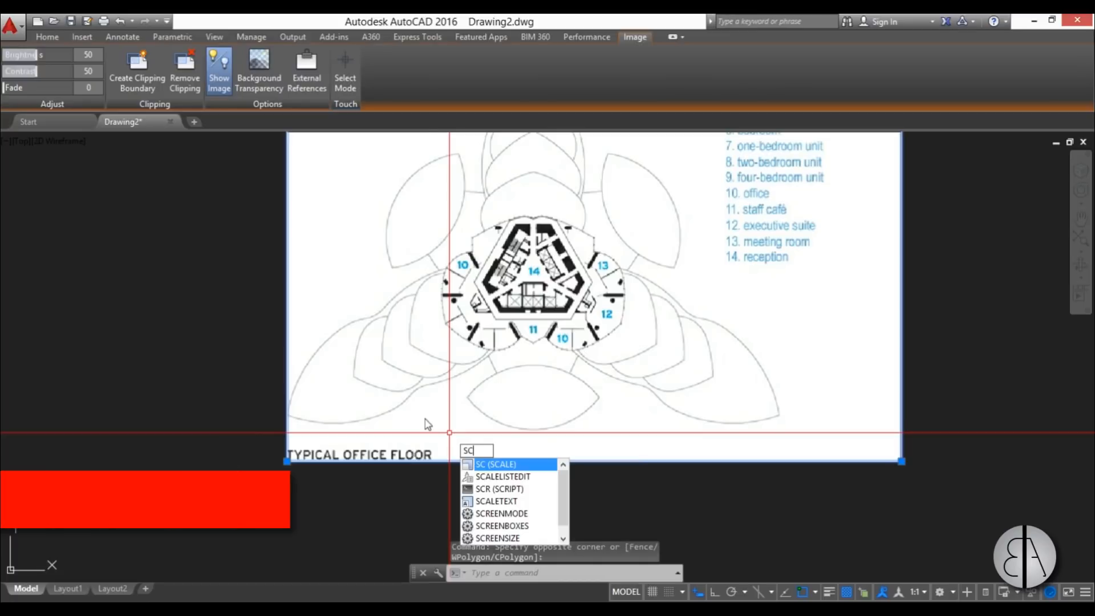
pyautogui.press('Return')
pyautogui.scroll(5, 286, 426)
pyautogui.scroll(3, 268, 411)
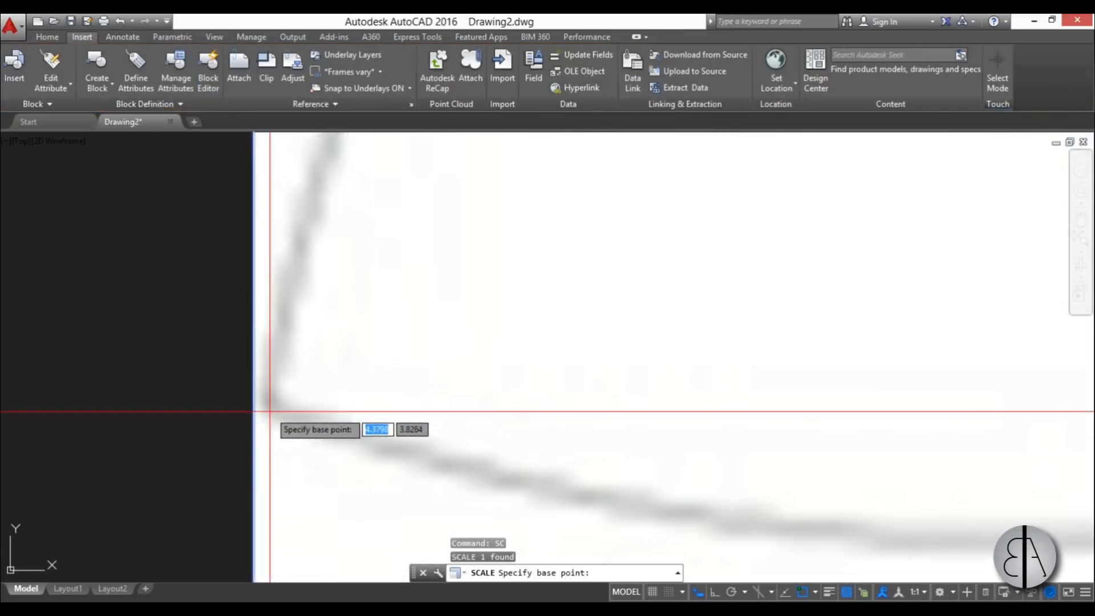
pyautogui.click(269, 402)
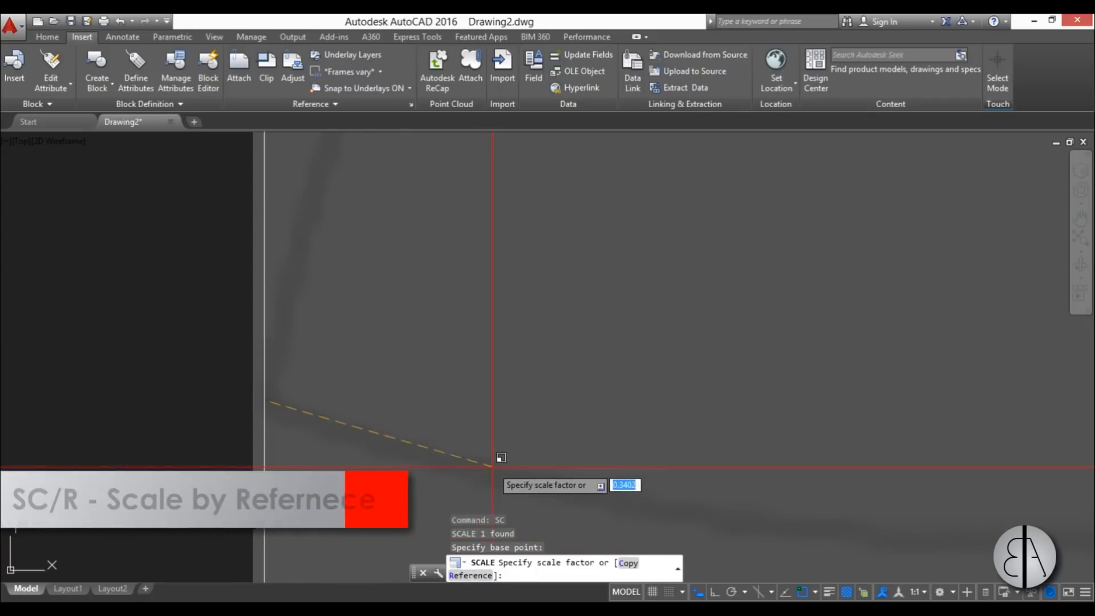
pyautogui.write('r')
pyautogui.press('Return')
# Step: Define the reference length horizontally between the outer tips of the two lower wings and set the new length to 180
pyautogui.scroll(-3, 312, 435)
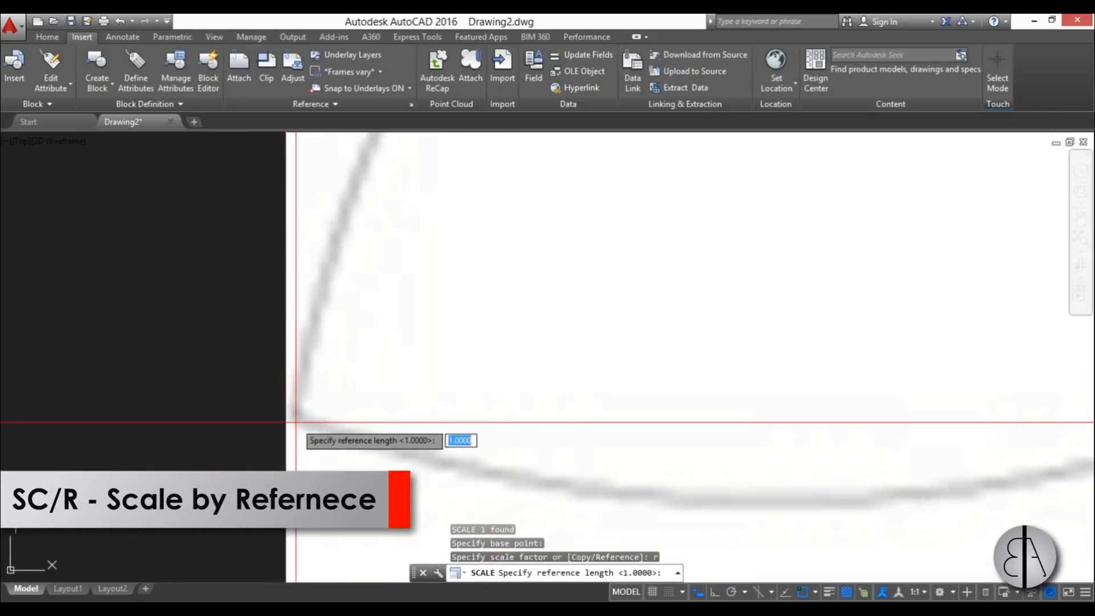
pyautogui.scroll(4, 297, 413)
pyautogui.click(296, 413)
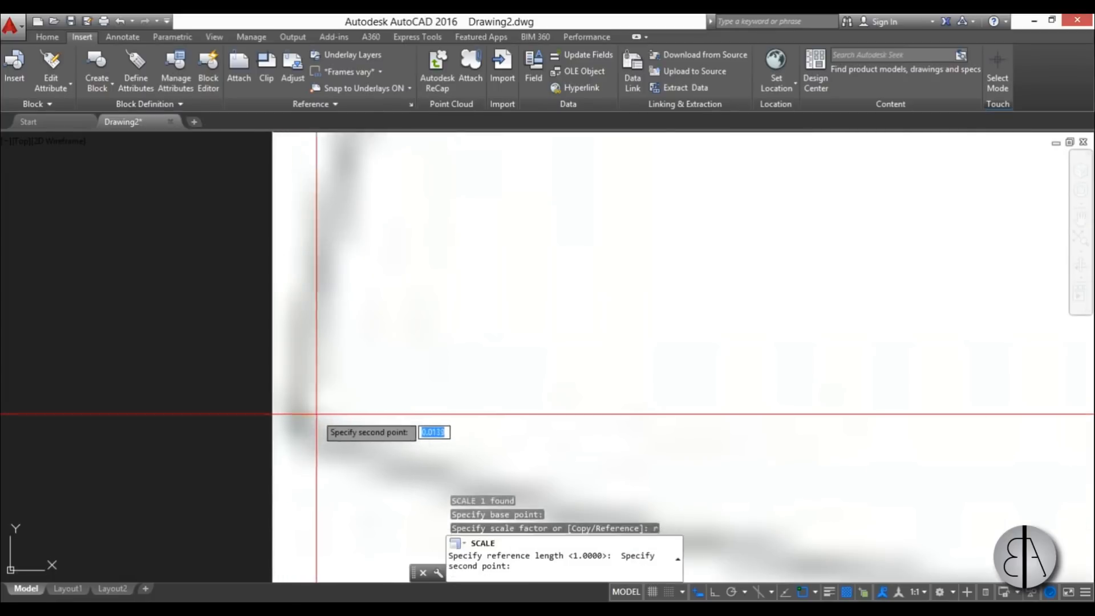
pyautogui.scroll(-3, 314, 457)
pyautogui.moveTo(313, 457); pyautogui.dragTo(396, 451, button='middle')
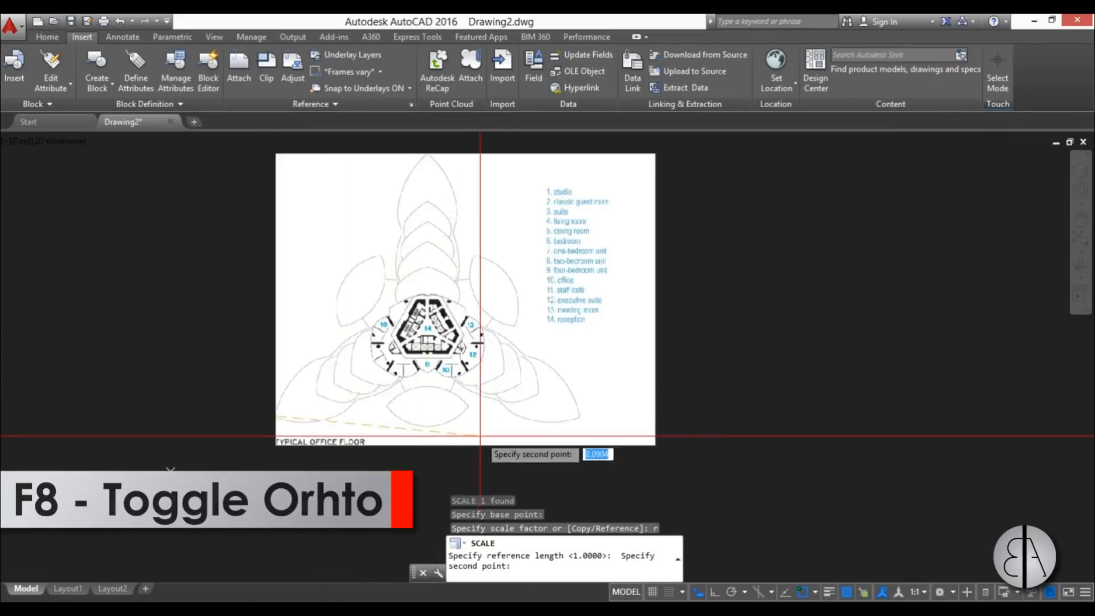
pyautogui.press('F8')
pyautogui.scroll(5, 598, 444)
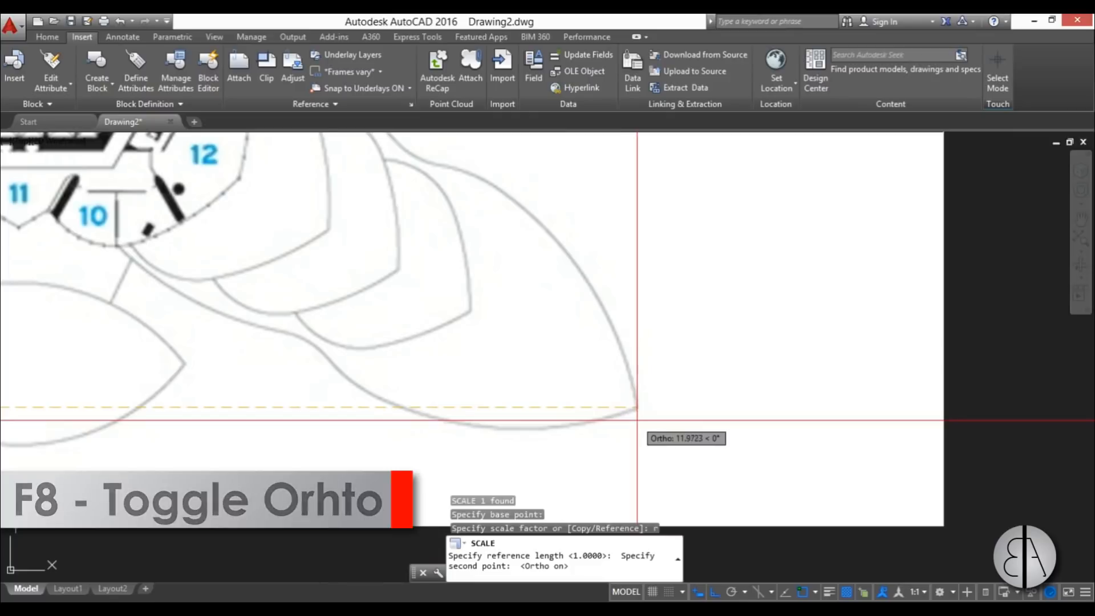
pyautogui.click(637, 420)
pyautogui.scroll(-5, 637, 421)
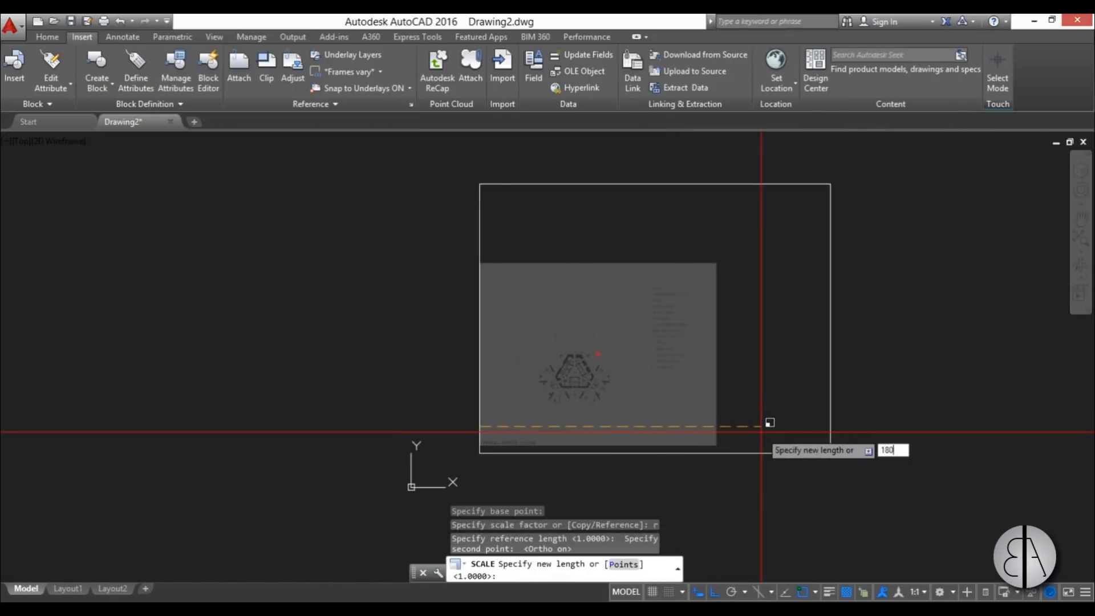
pyautogui.write('180')
pyautogui.press('Return')
pyautogui.scroll(-5, 443, 421)
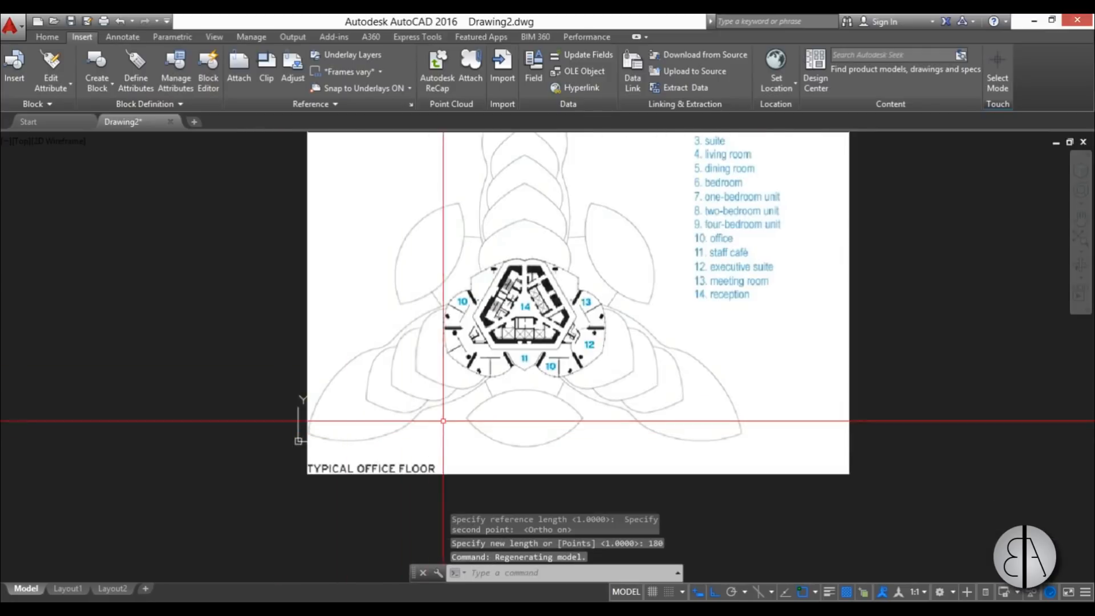
# Step: Move the scaled floor plan image slightly up and to the right, away from the origin
pyautogui.scroll(-4, 443, 421)
pyautogui.moveTo(472, 409); pyautogui.dragTo(463, 435, button='middle')
pyautogui.scroll(2, 450, 433)
pyautogui.moveTo(504, 491); pyautogui.dragTo(509, 474, button='middle')
pyautogui.click(510, 487)
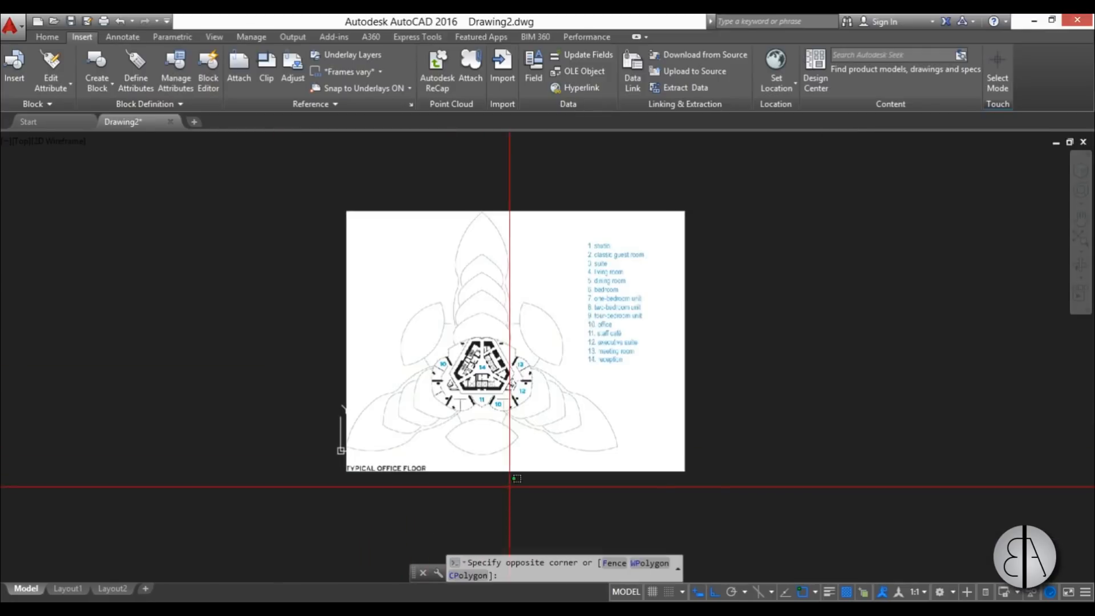
pyautogui.click(467, 407)
pyautogui.write('m')
pyautogui.press('Return')
pyautogui.click(485, 411)
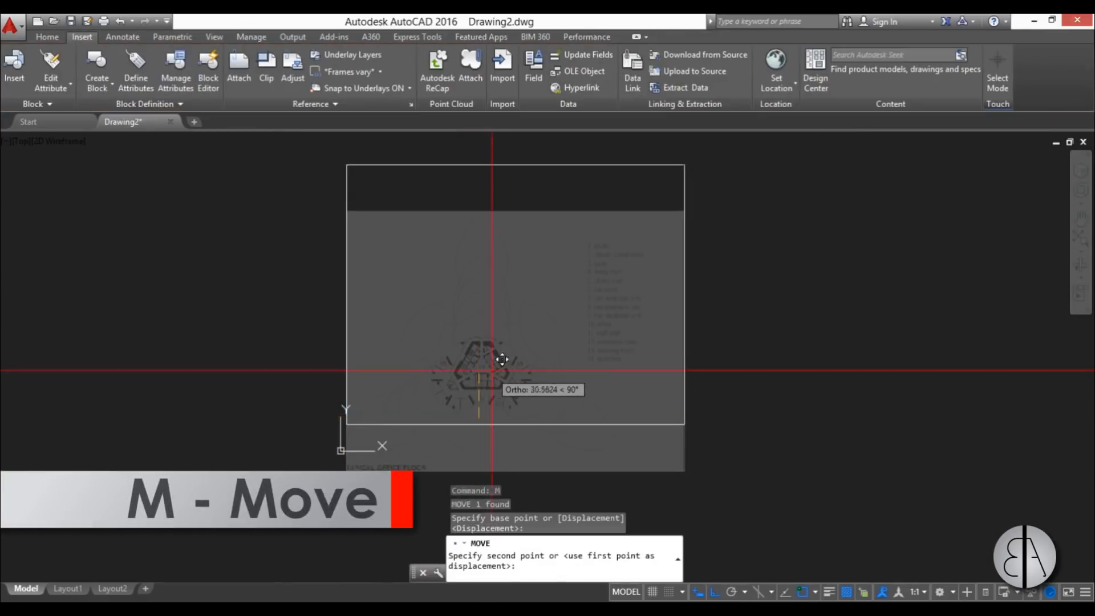
pyautogui.press('Escape')
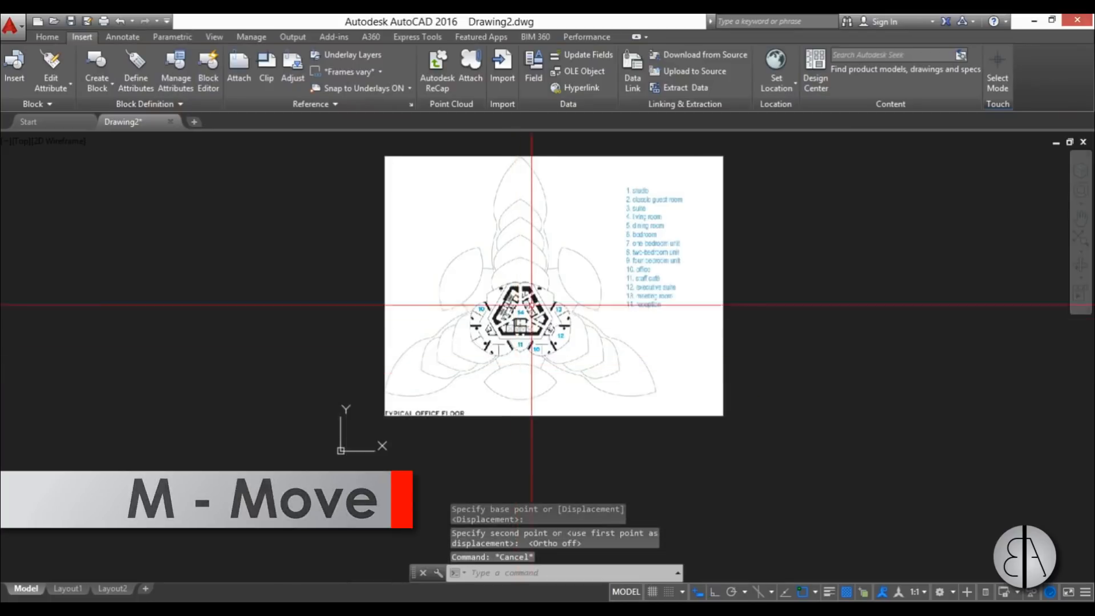
# Step: Draw a vertical line with Ortho on from the tip of the upper wing down past the image's lower edge
pyautogui.scroll(3, 500, 321)
pyautogui.scroll(-4, 528, 410)
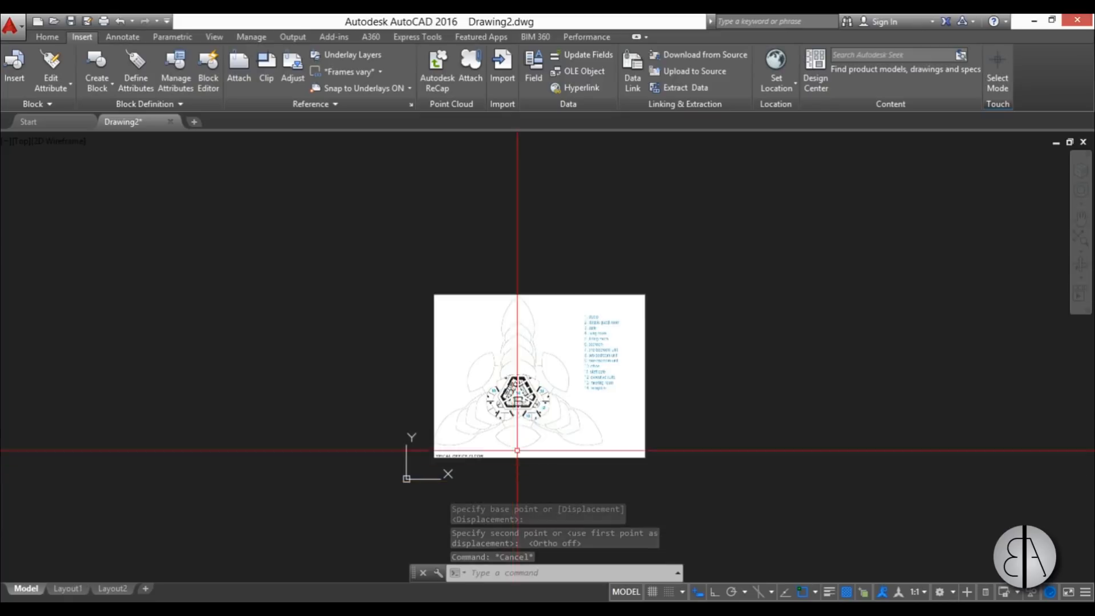
pyautogui.scroll(2, 517, 450)
pyautogui.write('l')
pyautogui.press('Return')
pyautogui.scroll(4, 522, 268)
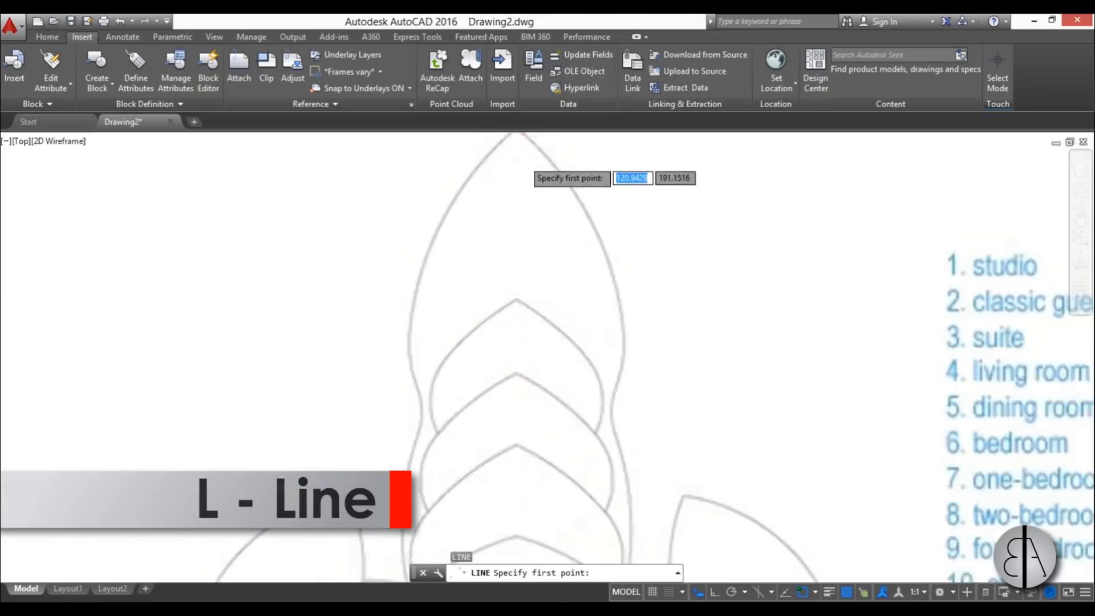
pyautogui.scroll(4, 523, 159)
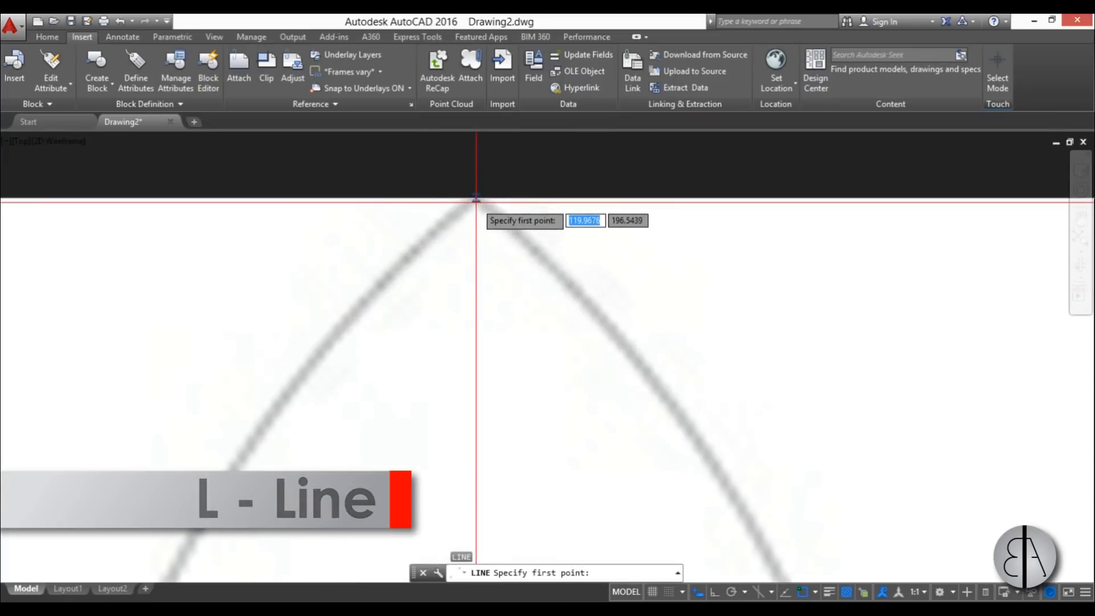
pyautogui.click(476, 201)
pyautogui.scroll(-6, 485, 229)
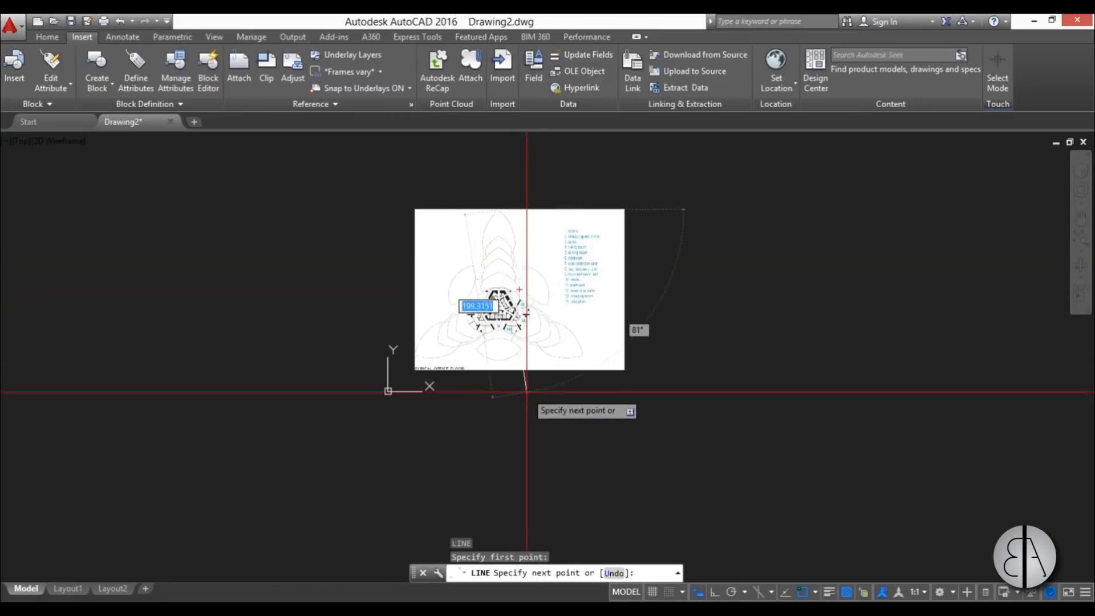
pyautogui.press('F8')
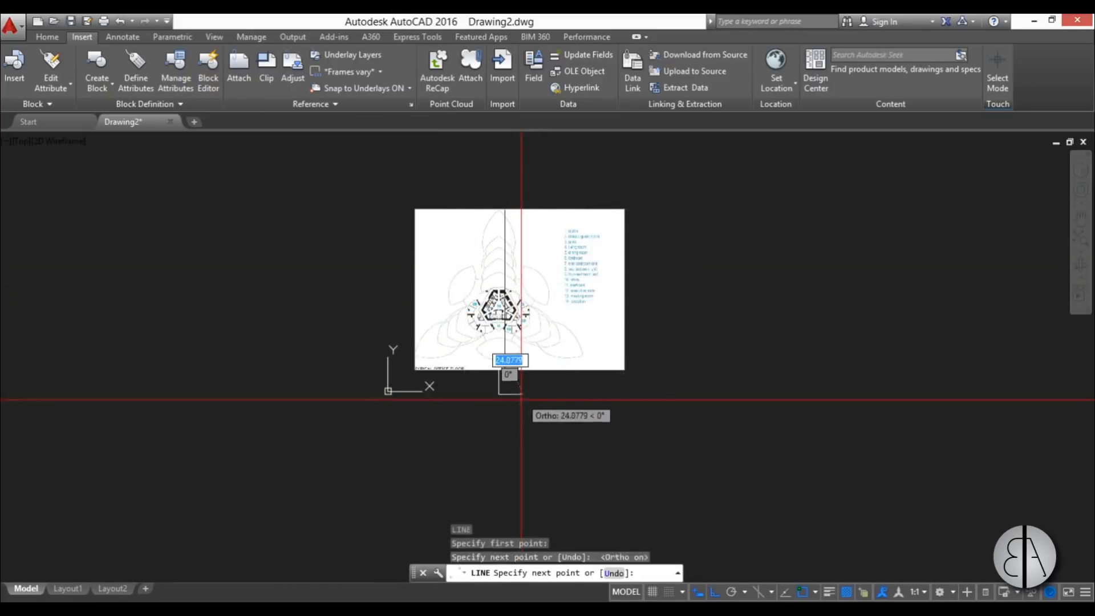
pyautogui.press('Escape')
pyautogui.press('Escape')
# Step: Set the attached floor plan image's fade to 49 and deselect it
pyautogui.scroll(4, 505, 334)
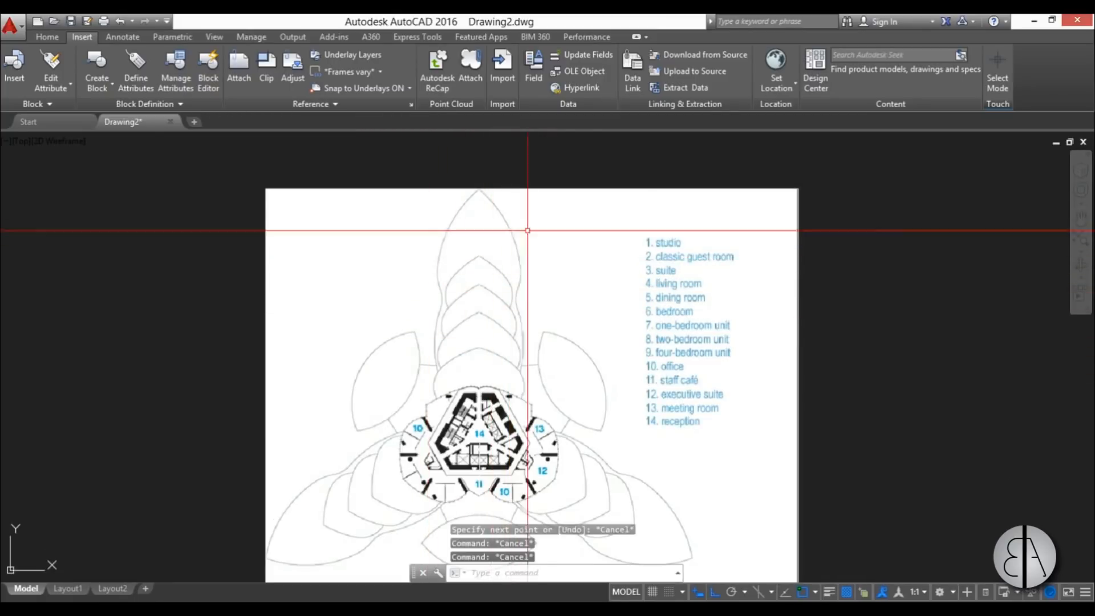
pyautogui.click(546, 178)
pyautogui.click(519, 204)
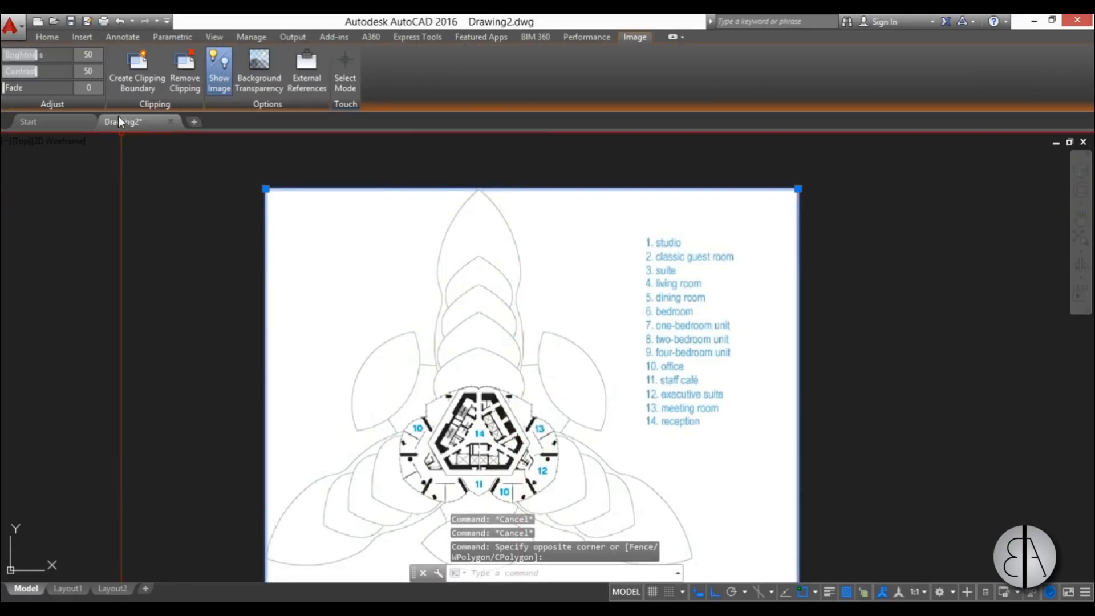
pyautogui.moveTo(26, 86); pyautogui.dragTo(59, 91)
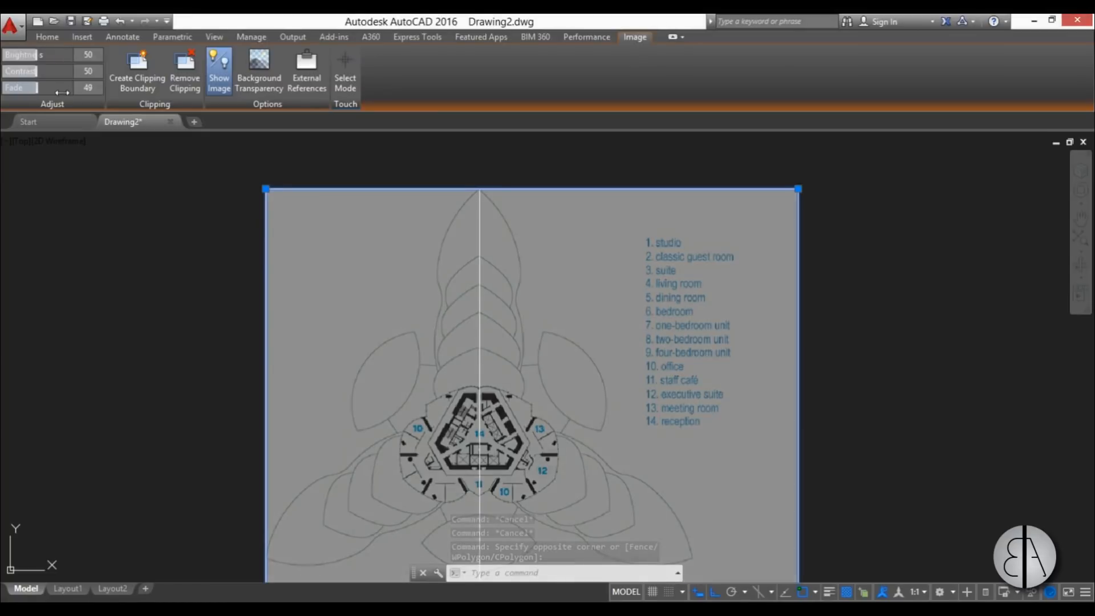
pyautogui.press('Escape')
pyautogui.press('Escape')
pyautogui.press('Escape')
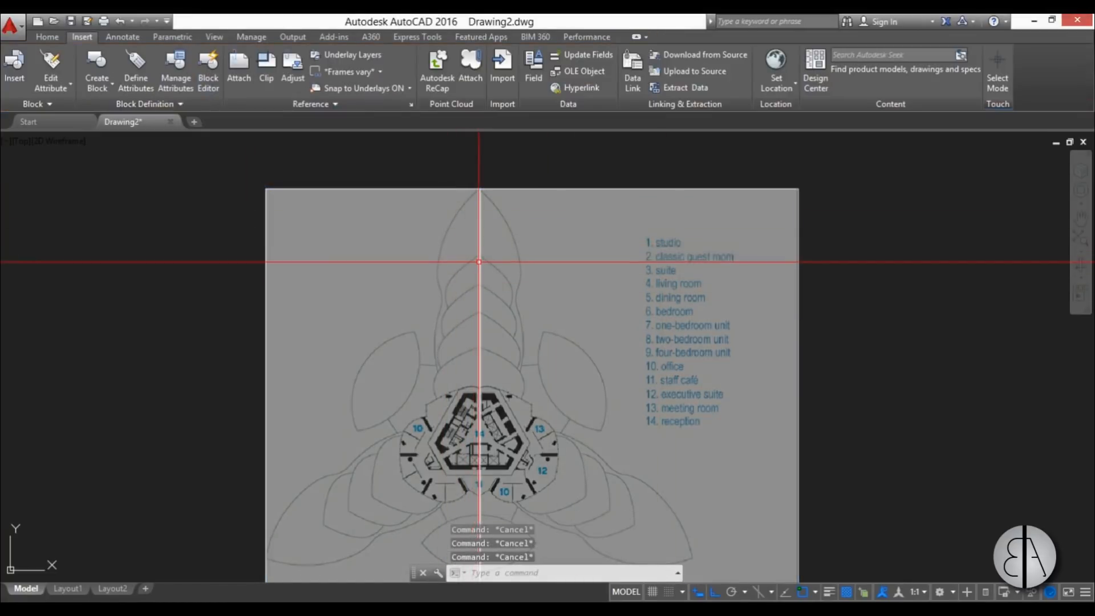
# Step: Create a new layer named 1, set its color to red and close the layer manager
pyautogui.click(48, 36)
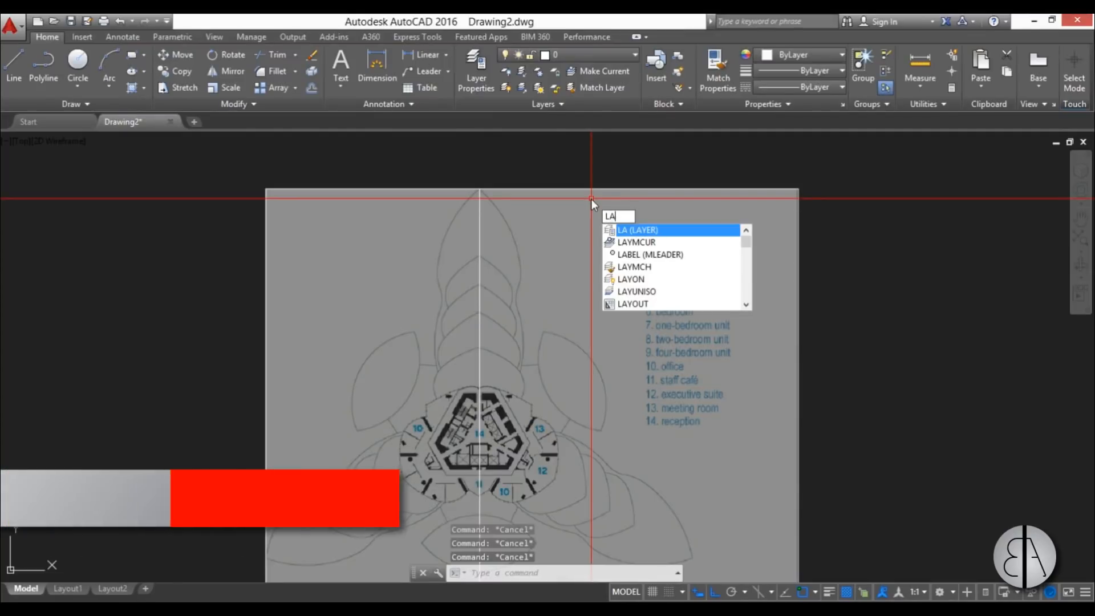
pyautogui.press('Return')
pyautogui.click(427, 158)
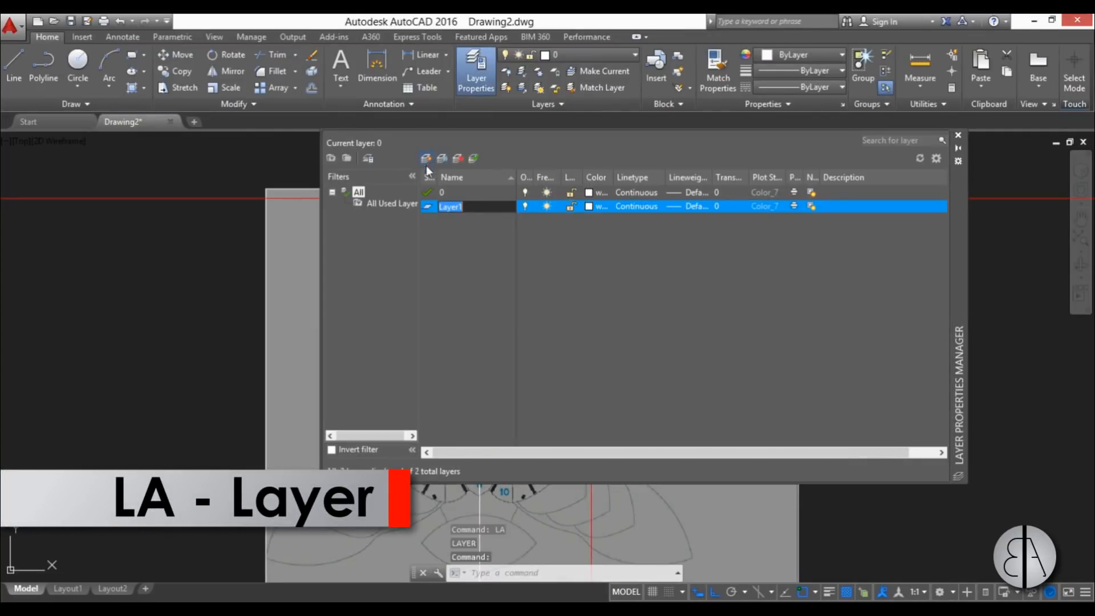
pyautogui.write('1')
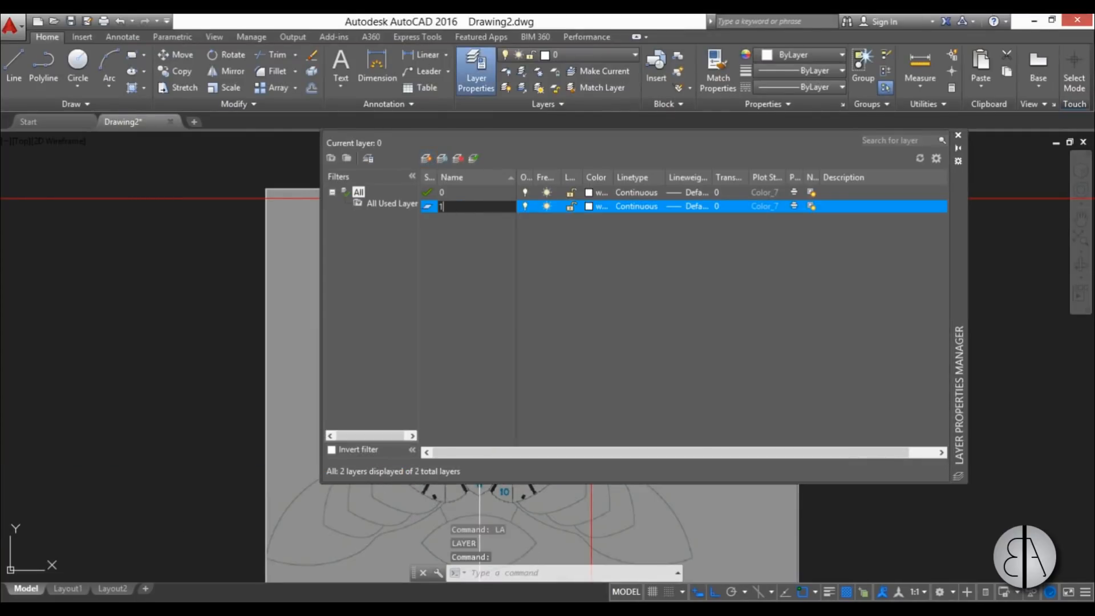
pyautogui.click(591, 206)
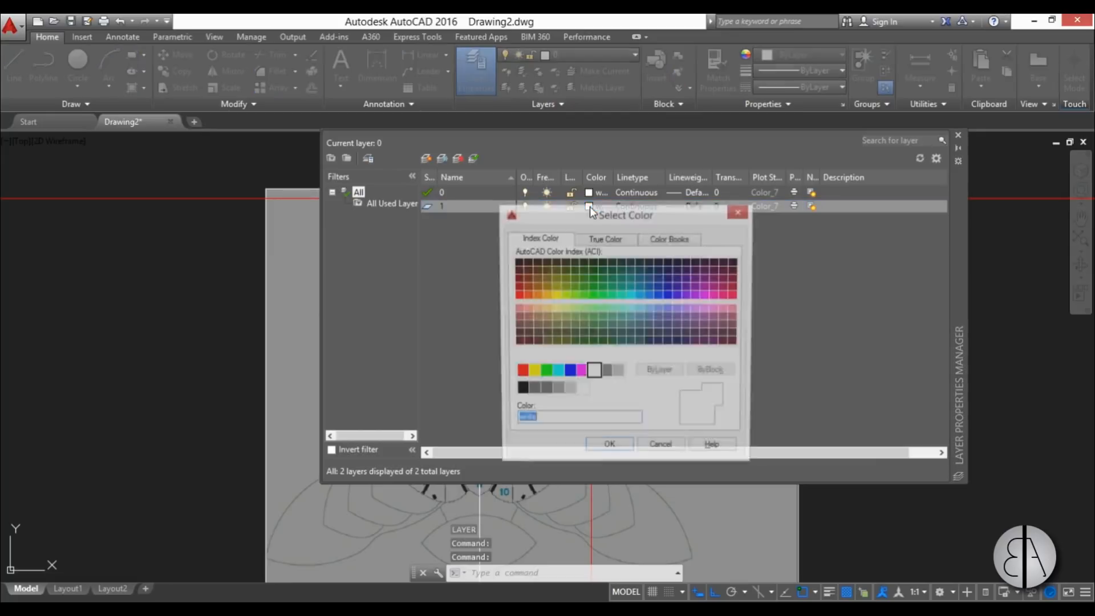
pyautogui.click(609, 450)
pyautogui.click(959, 137)
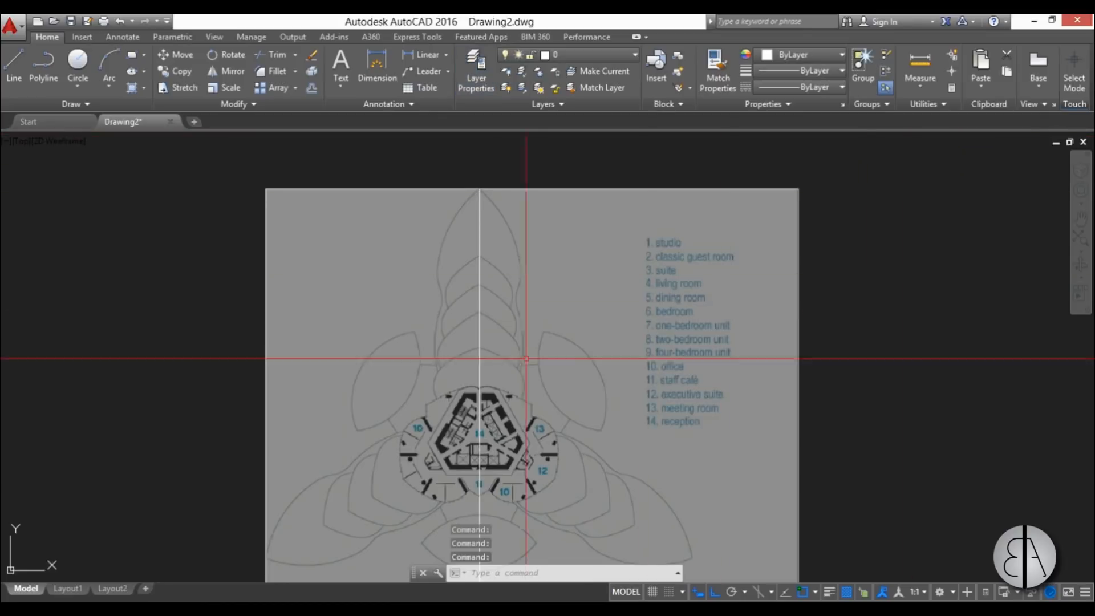
# Step: Move the vertical center line to layer 1 and make layer 1 the current layer
pyautogui.click(533, 286)
pyautogui.click(351, 291)
pyautogui.click(622, 55)
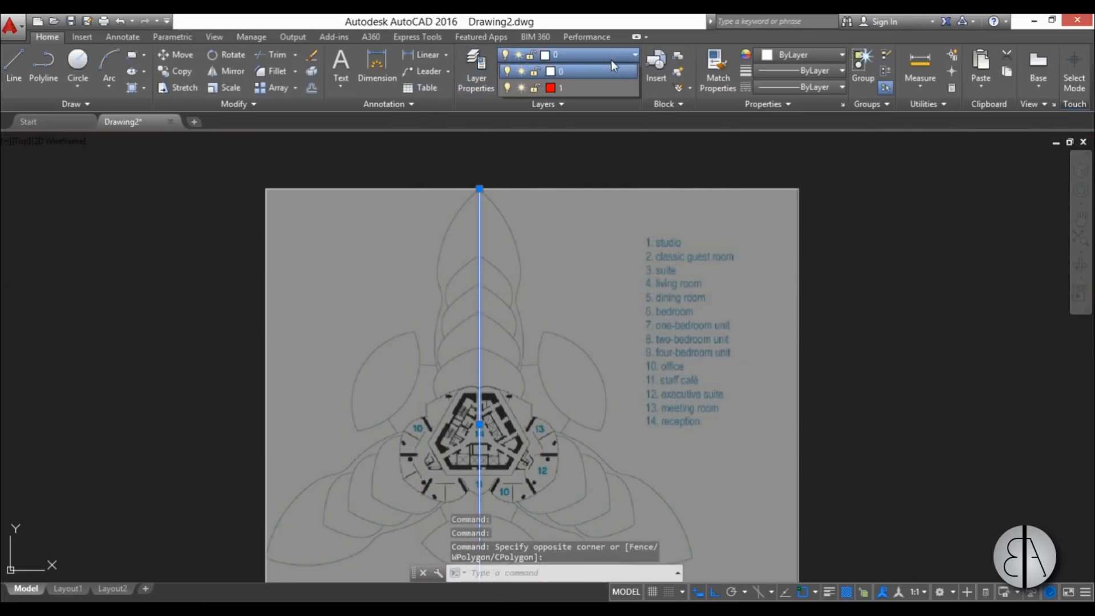
pyautogui.click(580, 87)
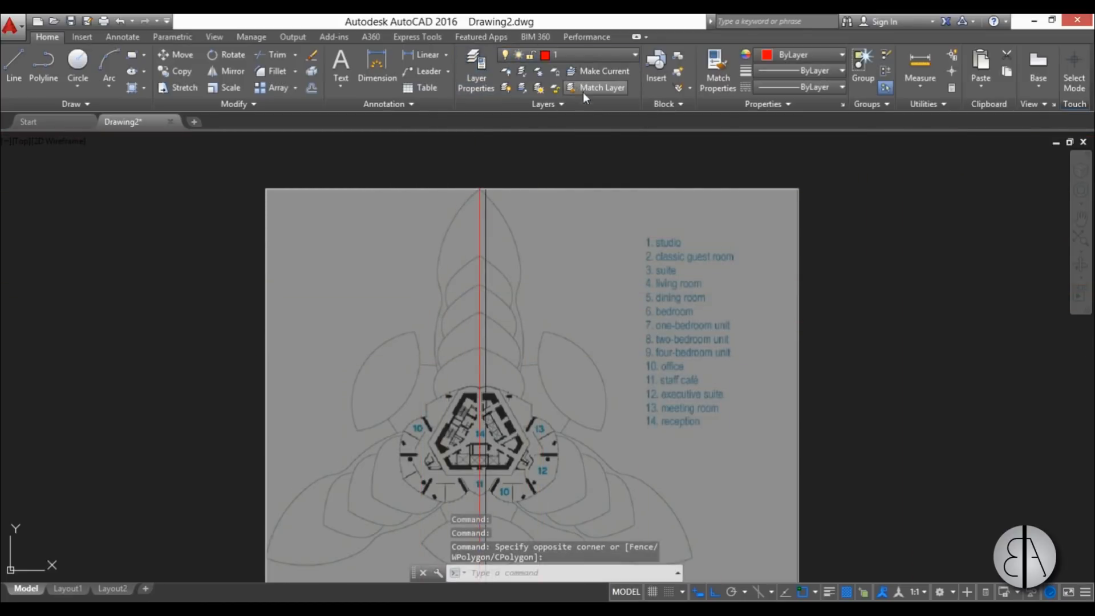
pyautogui.click(576, 55)
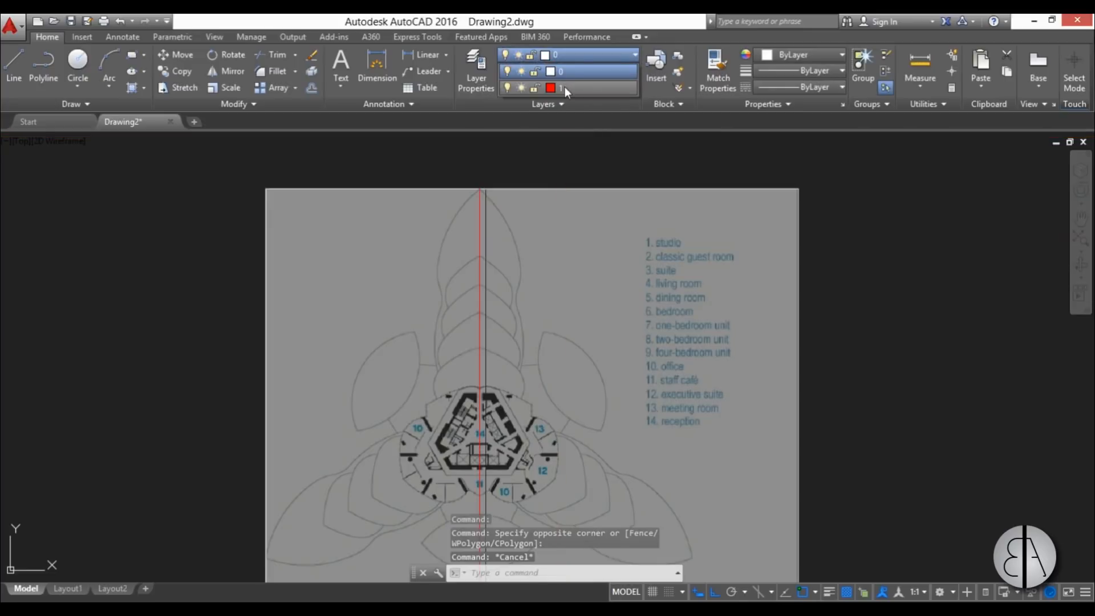
pyautogui.click(565, 87)
# Step: Trace the lower left curve of the upper wing's lowest petal with a three-point arc starting at the core's outline, with Ortho off
pyautogui.moveTo(534, 332); pyautogui.dragTo(532, 305, button='middle')
pyautogui.moveTo(463, 226); pyautogui.dragTo(459, 276, button='middle')
pyautogui.scroll(5, 451, 258)
pyautogui.moveTo(460, 363); pyautogui.dragTo(454, 342, button='middle')
pyautogui.scroll(-5, 454, 342)
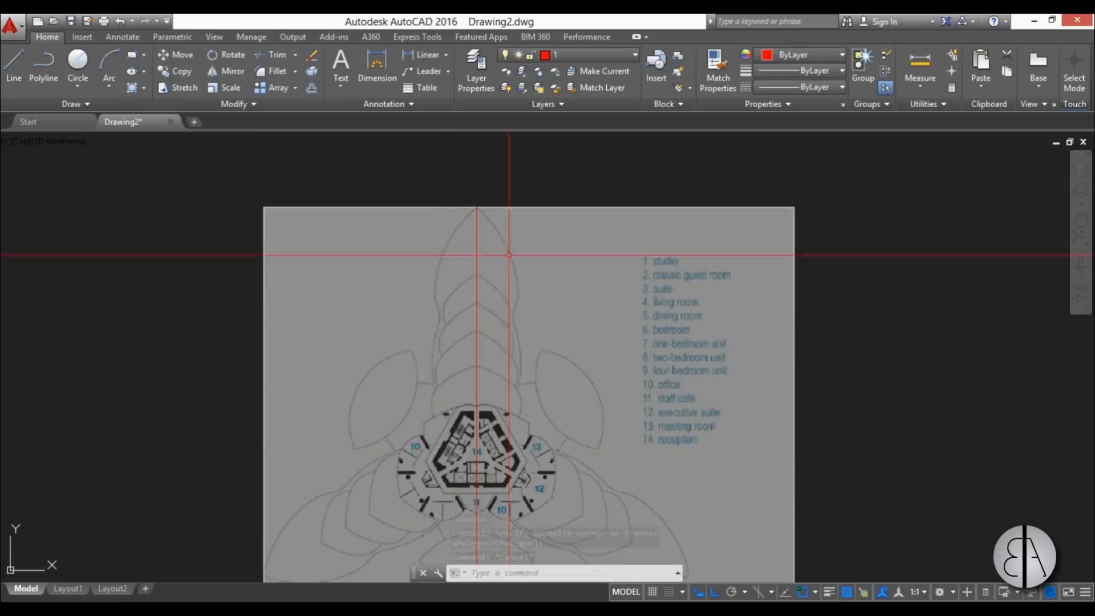
pyautogui.scroll(2, 434, 394)
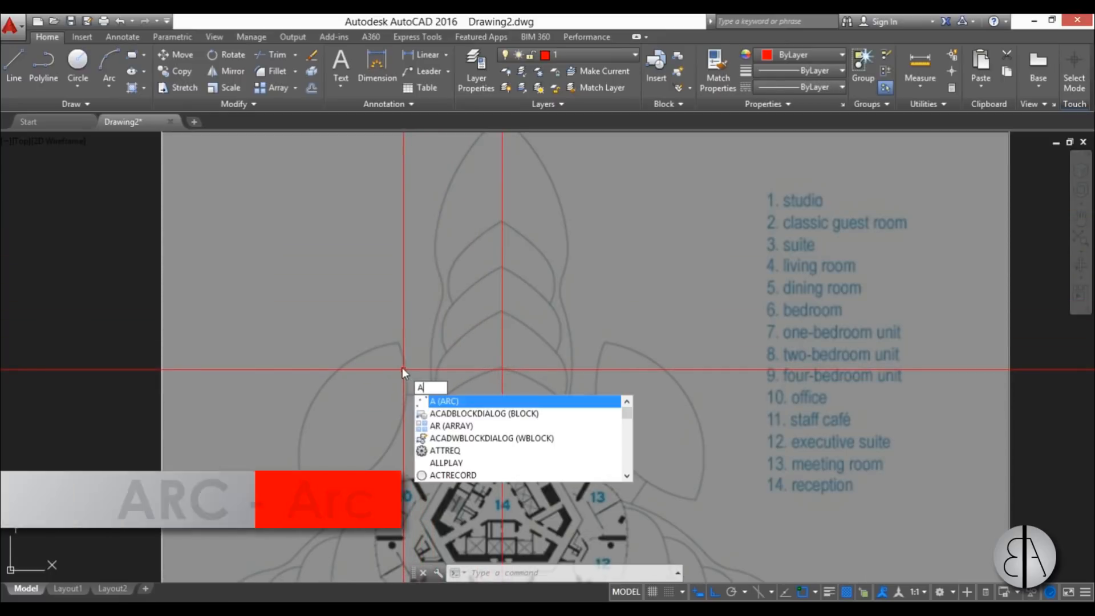
pyautogui.write('rc')
pyautogui.press('Return')
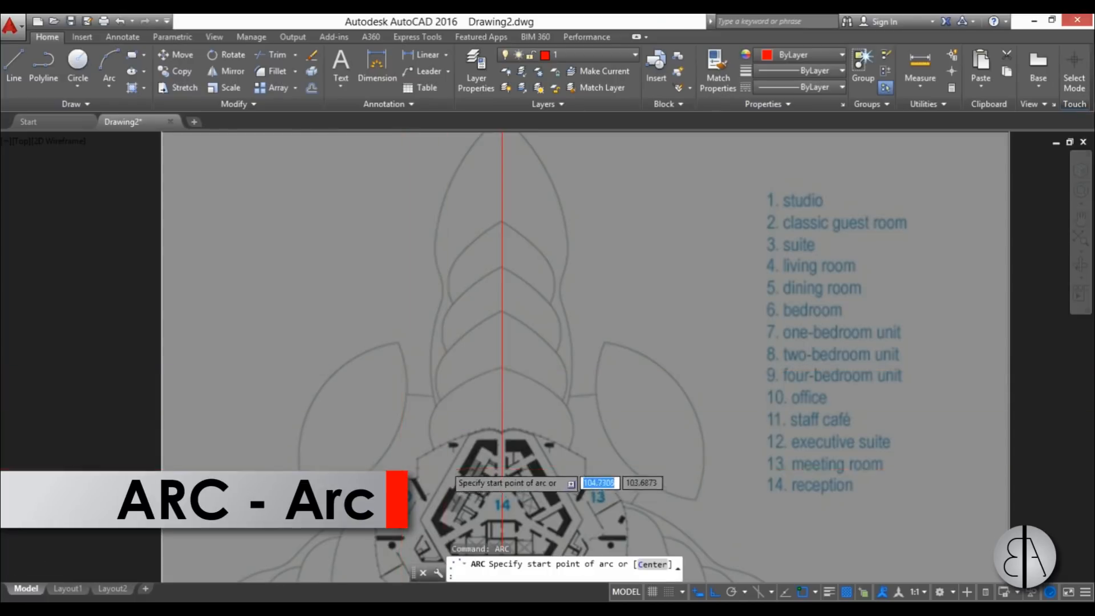
pyautogui.scroll(10, 402, 368)
pyautogui.scroll(-8, 422, 427)
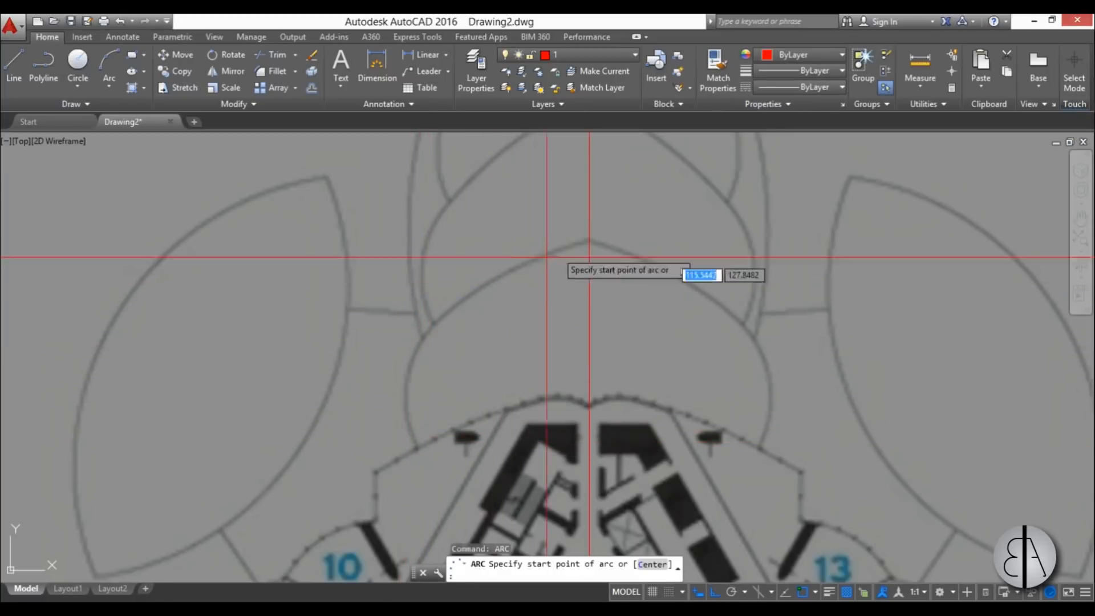
pyautogui.scroll(5, 403, 445)
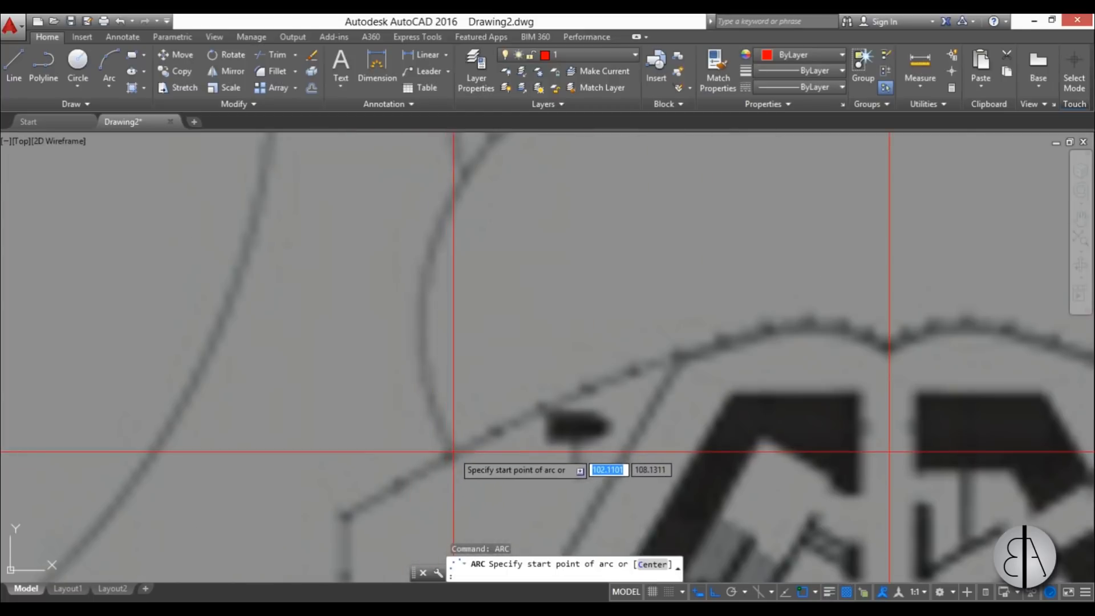
pyautogui.click(448, 451)
pyautogui.scroll(-4, 452, 448)
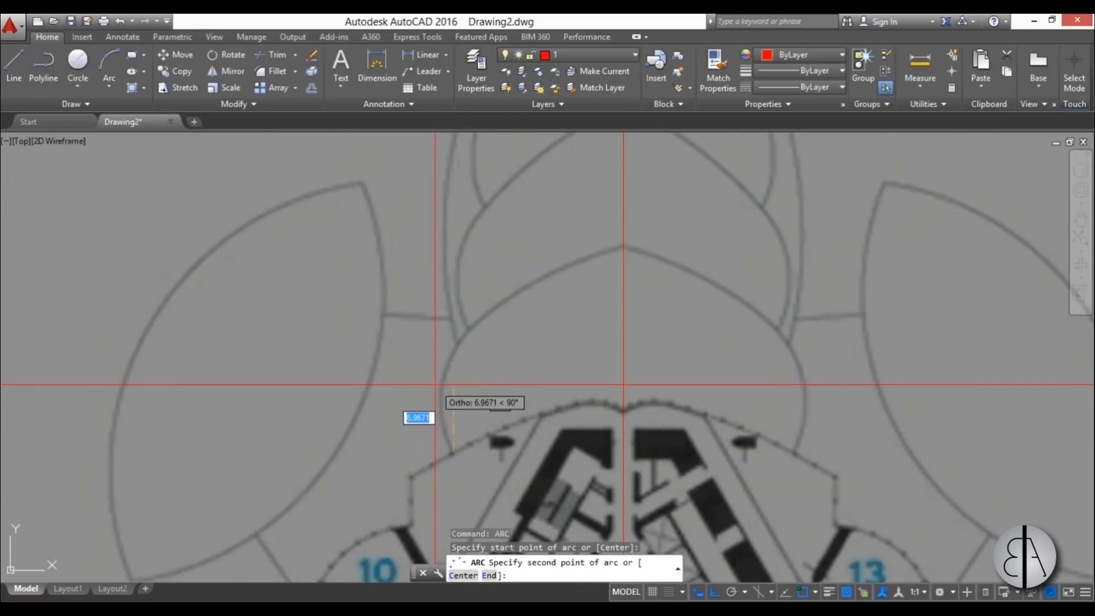
pyautogui.scroll(4, 438, 387)
pyautogui.click(439, 384)
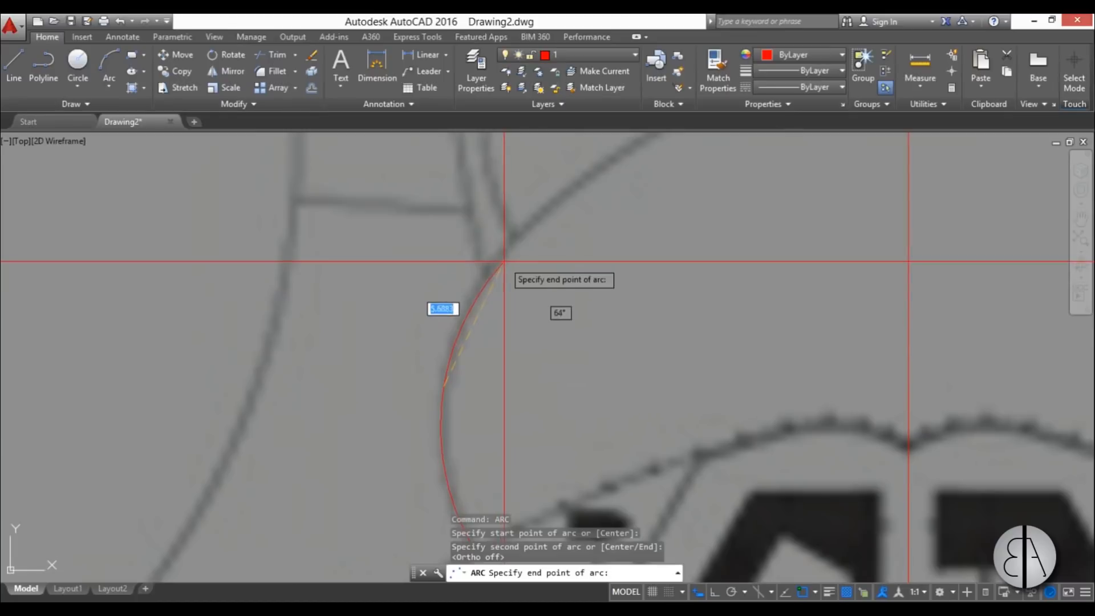
pyautogui.click(506, 248)
pyautogui.scroll(-4, 583, 360)
pyautogui.moveTo(584, 360); pyautogui.dragTo(465, 427, button='middle')
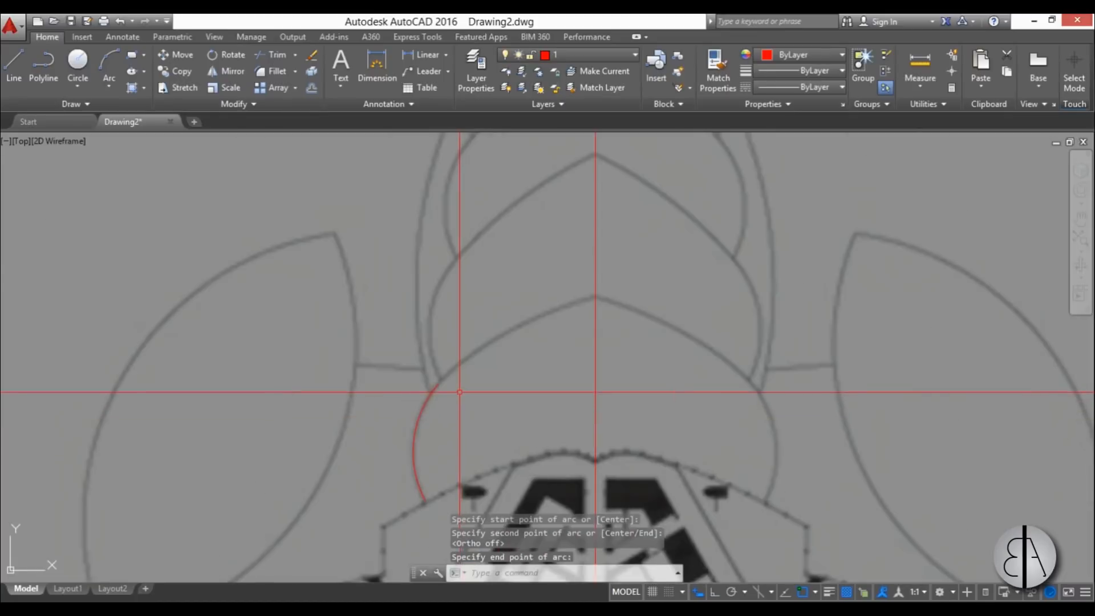
# Step: Draw a second arc from the end of the first one up to the lowest petal's peak on the center line
pyautogui.scroll(2, 458, 392)
pyautogui.press('Return')
pyautogui.click(426, 377)
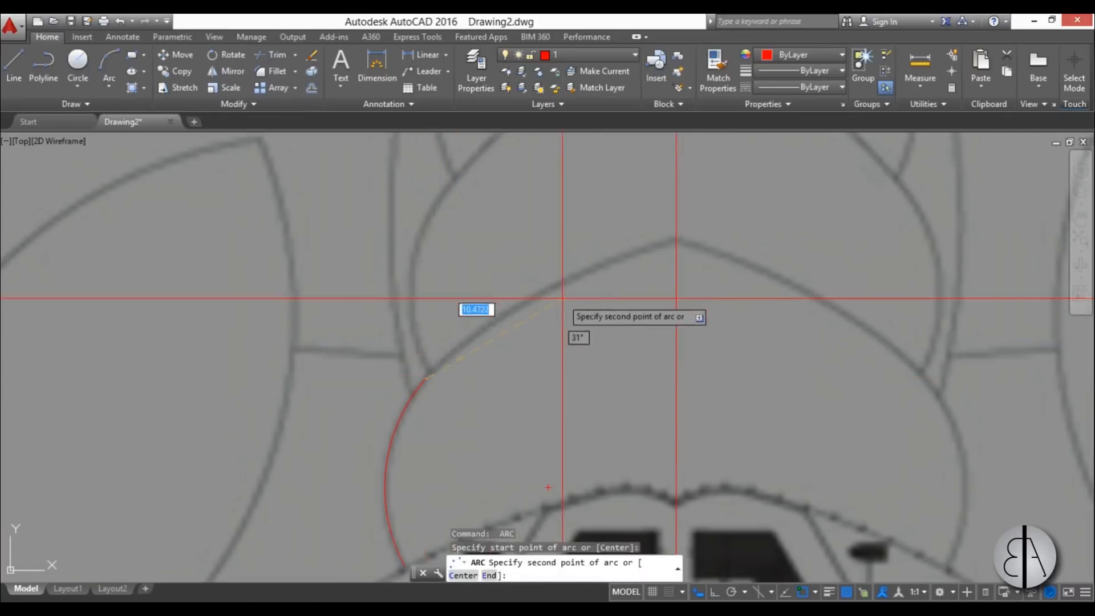
pyautogui.scroll(3, 527, 300)
pyautogui.click(526, 300)
pyautogui.scroll(-4, 516, 313)
pyautogui.scroll(4, 679, 251)
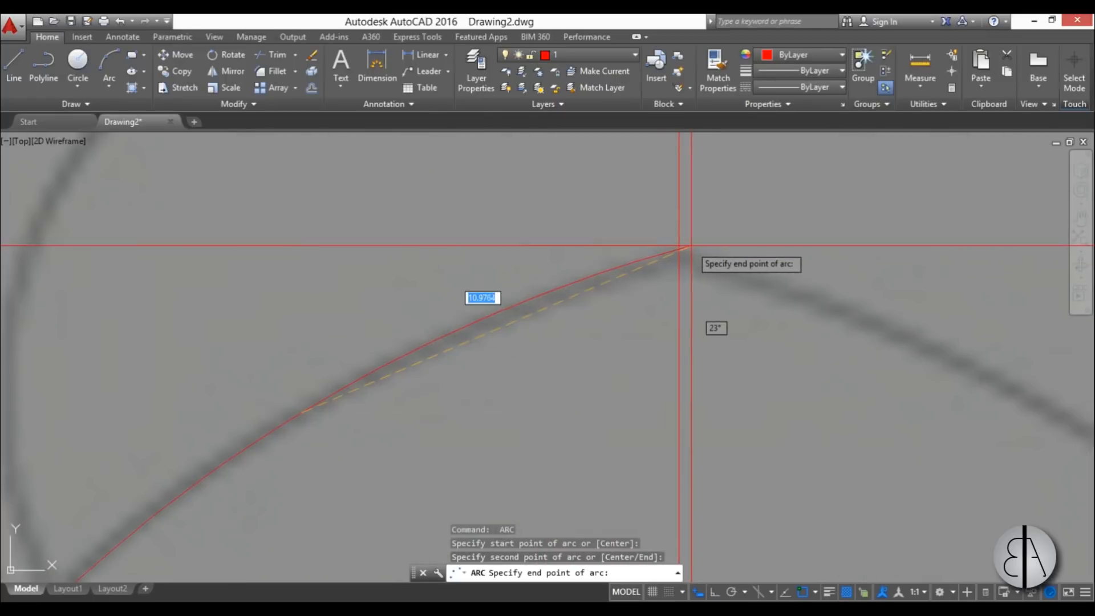
pyautogui.click(679, 251)
pyautogui.scroll(-5, 574, 325)
pyautogui.moveTo(548, 391); pyautogui.dragTo(504, 365, button='middle')
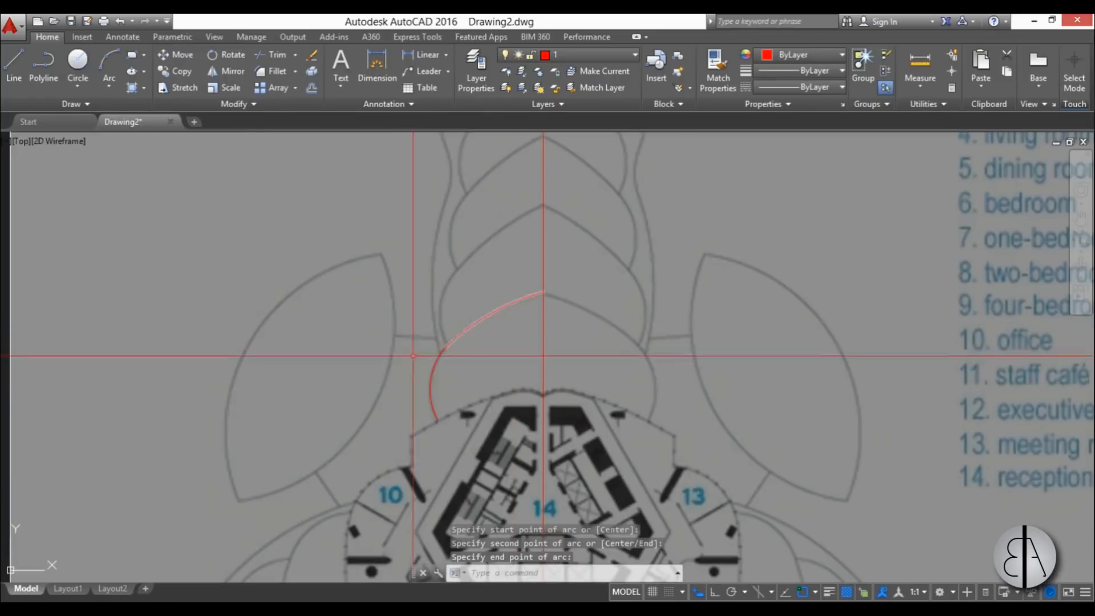
# Step: Mirror the two petal arcs across the vertical center line, keeping the originals
pyautogui.moveTo(438, 379); pyautogui.dragTo(426, 424, button='middle')
pyautogui.click(481, 440)
pyautogui.click(387, 360)
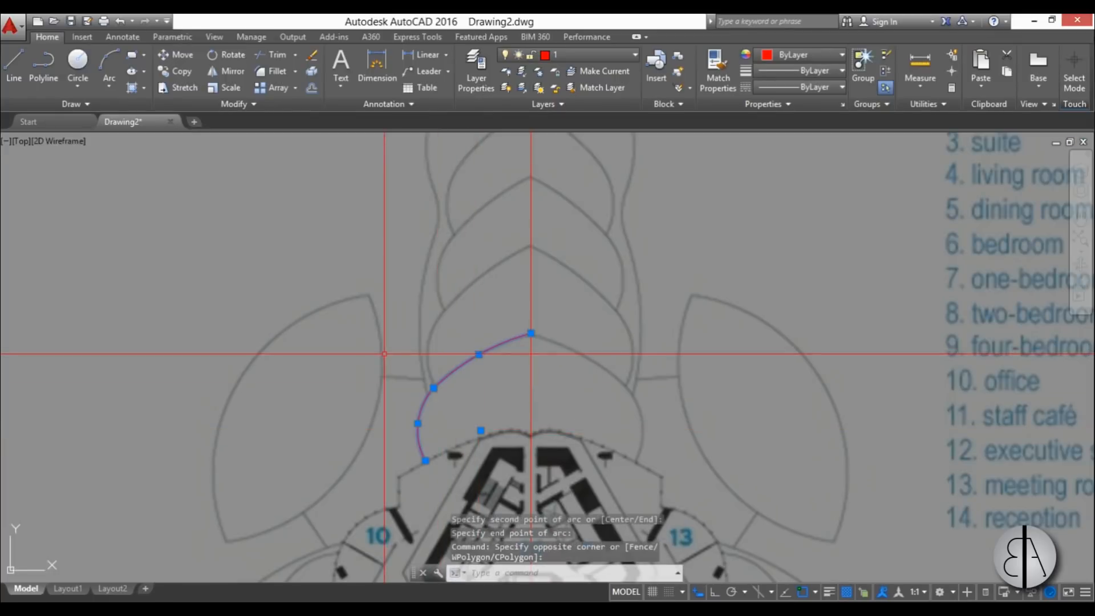
pyautogui.write('mi')
pyautogui.press('Return')
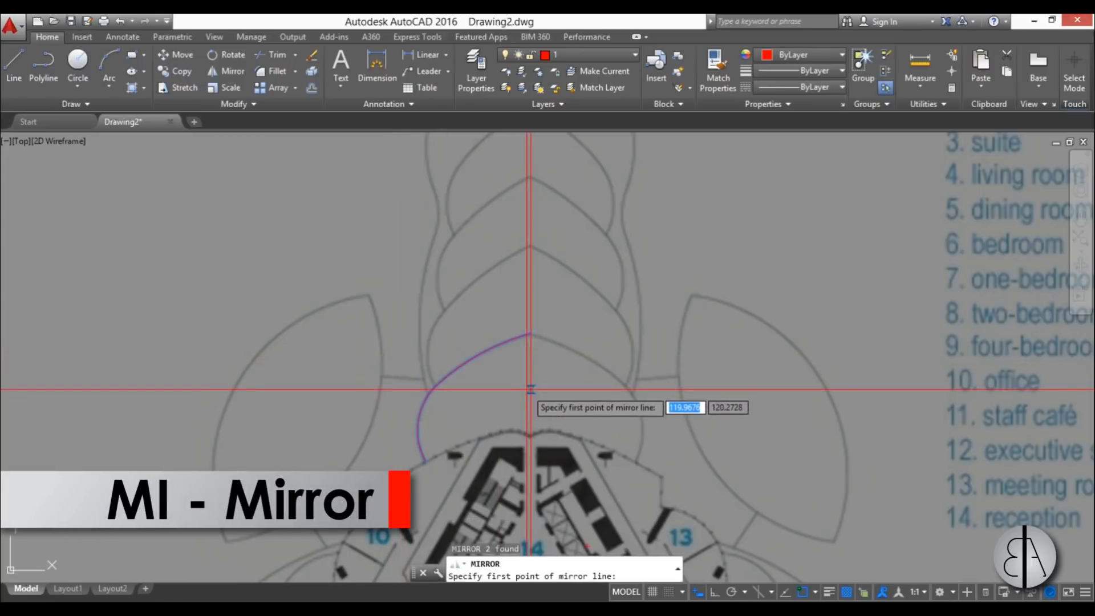
pyautogui.click(531, 334)
pyautogui.click(535, 238)
pyautogui.press('Return')
pyautogui.scroll(-3, 535, 238)
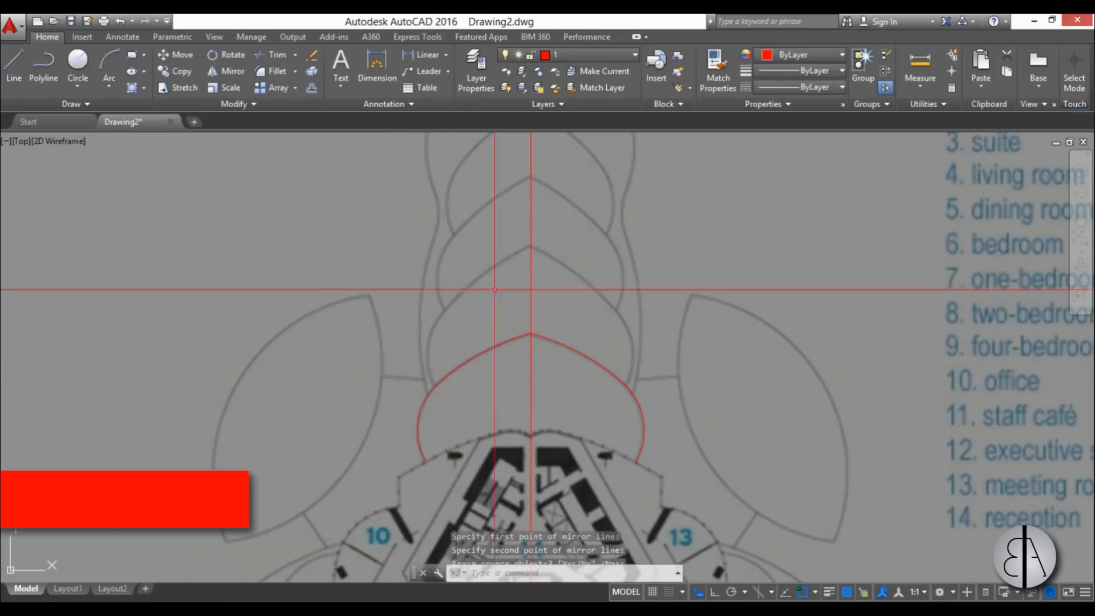
# Step: Trace the left half of the second petal with two arcs from the lowest petal up to the center line
pyautogui.moveTo(480, 342); pyautogui.dragTo(469, 378, button='middle')
pyautogui.scroll(4, 443, 388)
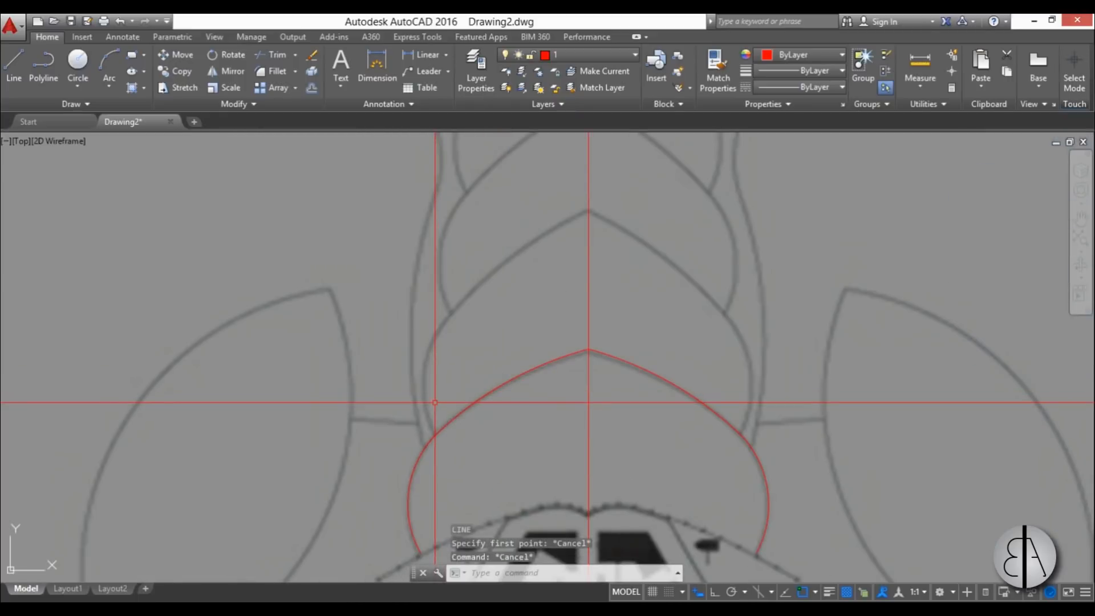
pyautogui.press('Return')
pyautogui.scroll(4, 438, 404)
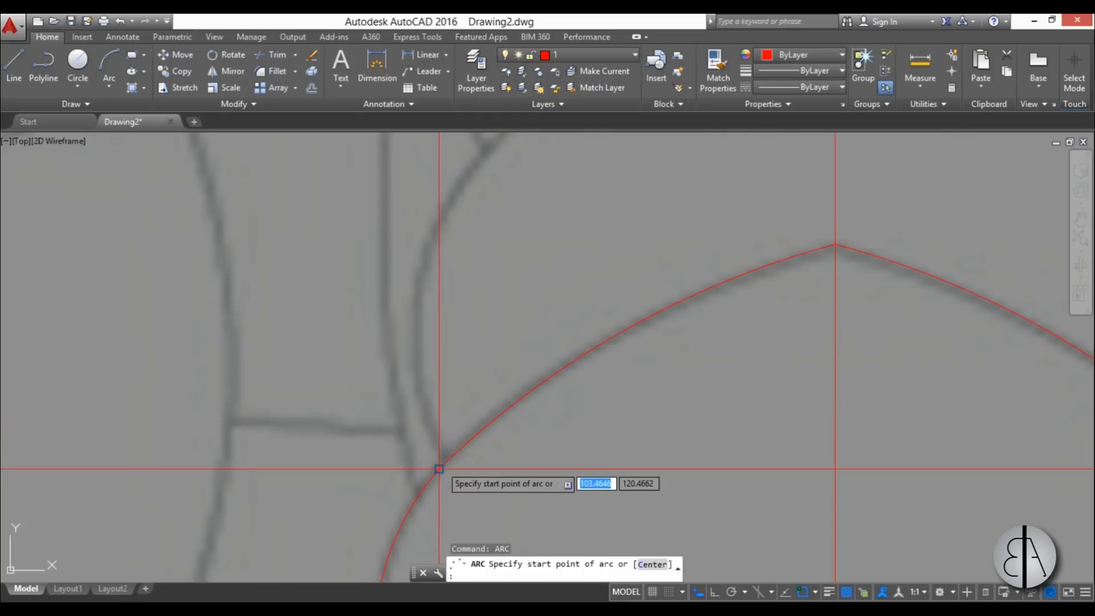
pyautogui.click(445, 459)
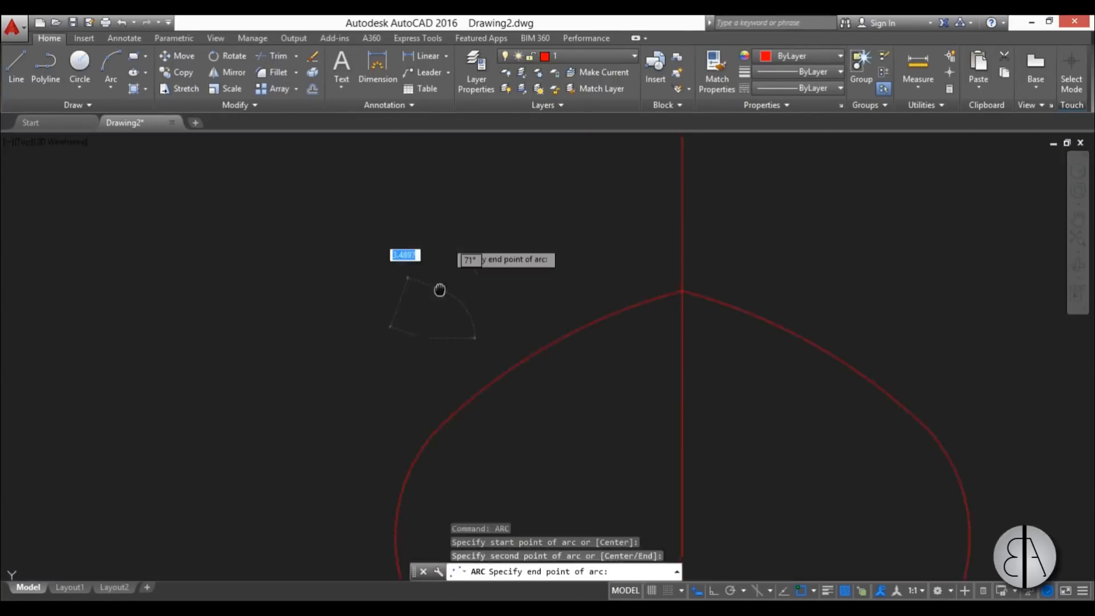
pyautogui.click(479, 242)
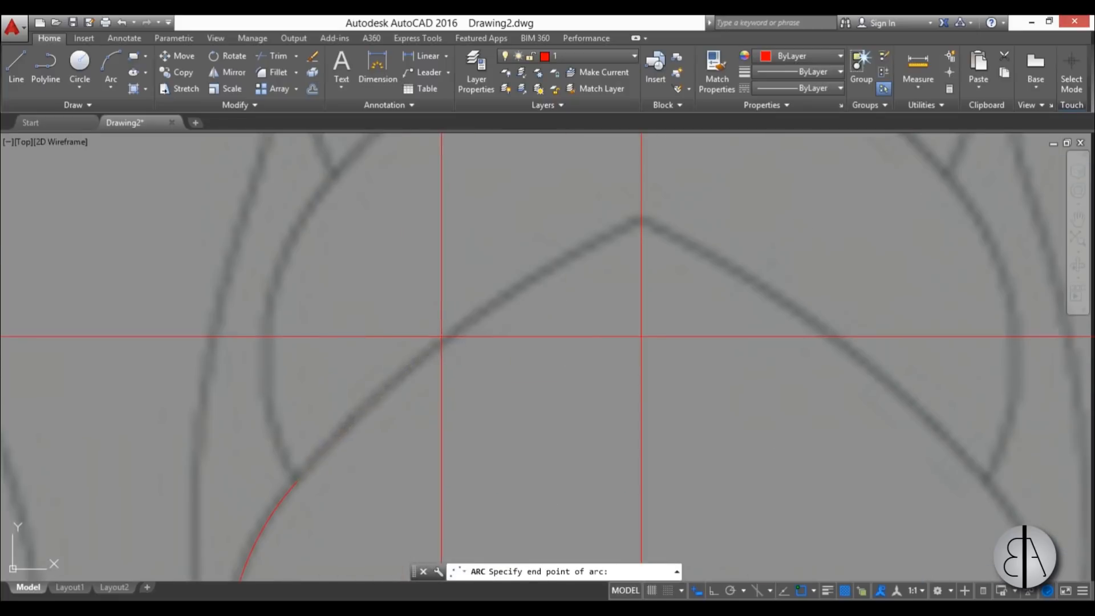
pyautogui.click(643, 221)
# Step: Trace the left halves of the third and fourth petals with arcs ending at their peaks on the center line
pyautogui.press('Return')
pyautogui.press('Escape')
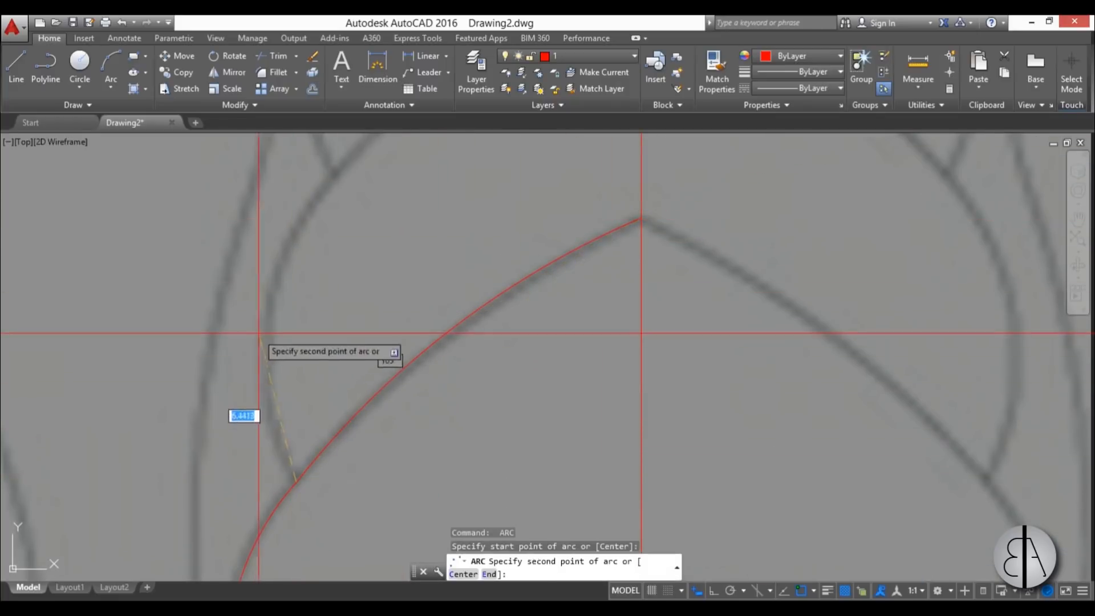
pyautogui.click(641, 336)
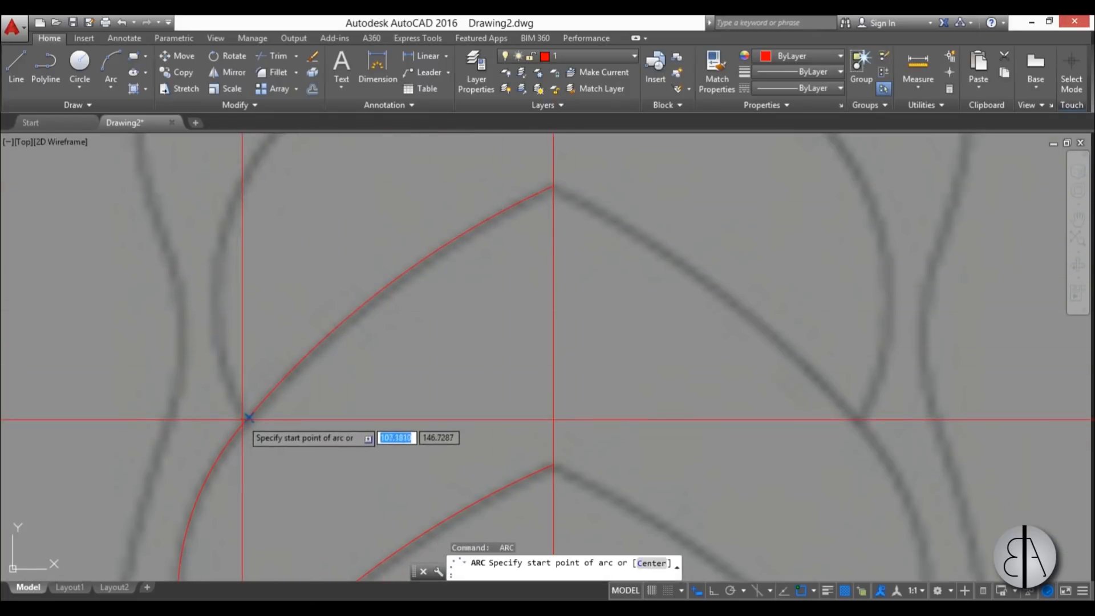
pyautogui.click(244, 415)
pyautogui.click(226, 274)
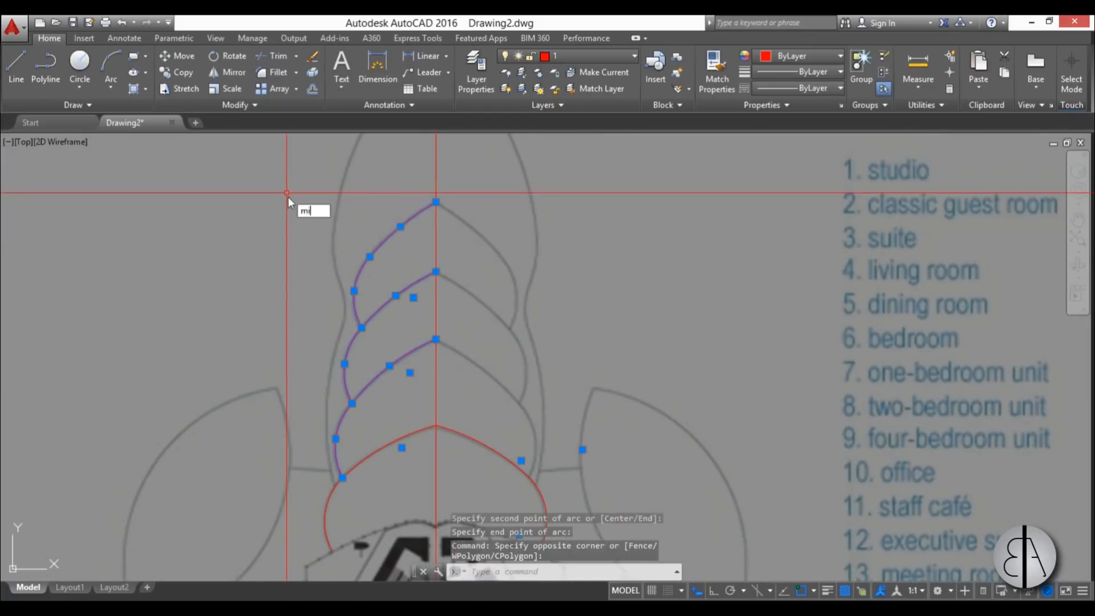
# Step: Mirror the left arcs of the upper three petals across the vertical center line, keeping the originals
pyautogui.press('Return')
pyautogui.click(436, 425)
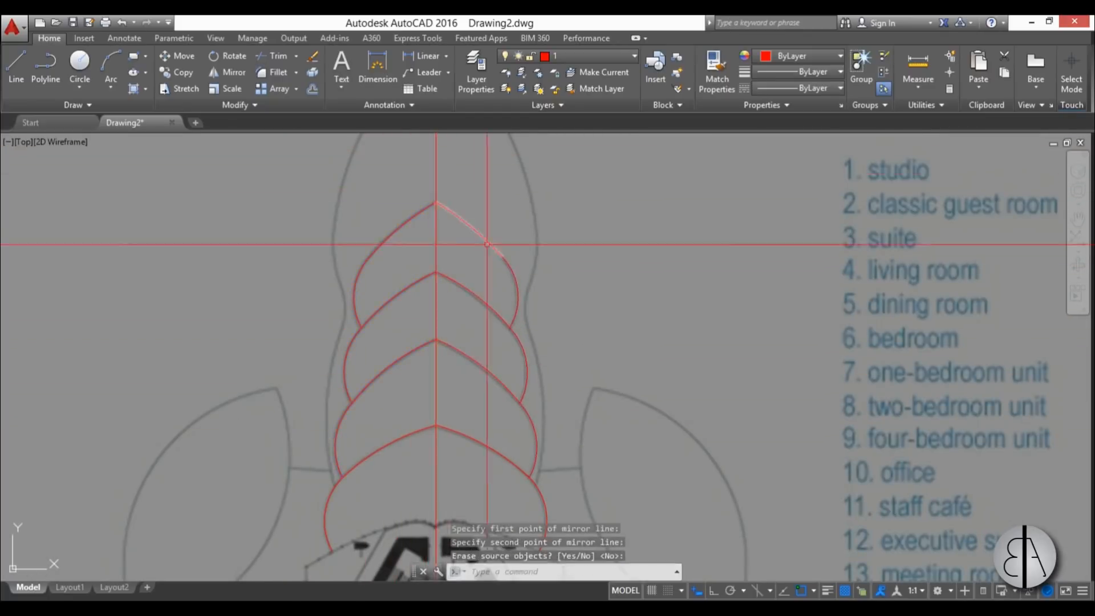
pyautogui.scroll(-2, 506, 316)
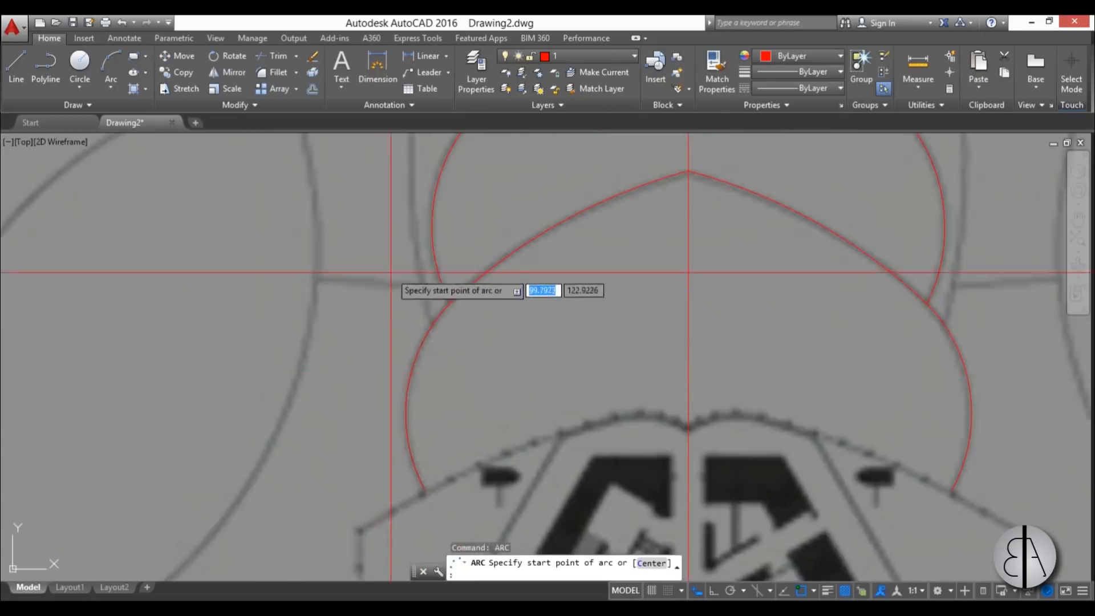
# Step: Trace the lower part of the wing's left outer edge with an arc from the lowest petal up toward the narrow waist
pyautogui.click(464, 342)
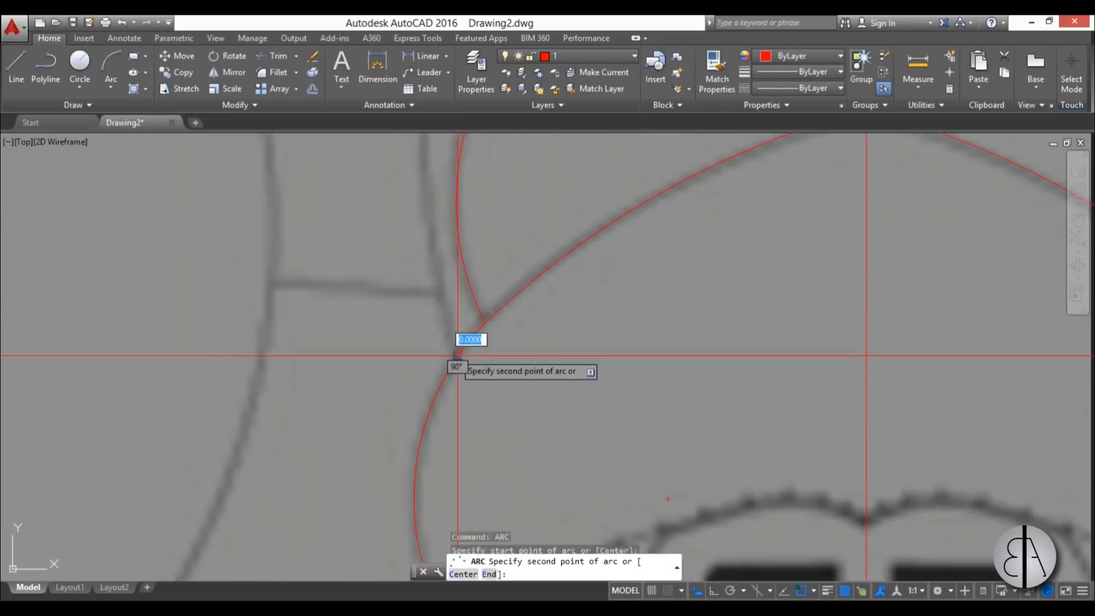
pyautogui.scroll(2, 421, 437)
pyautogui.click(455, 297)
pyautogui.scroll(3, 455, 264)
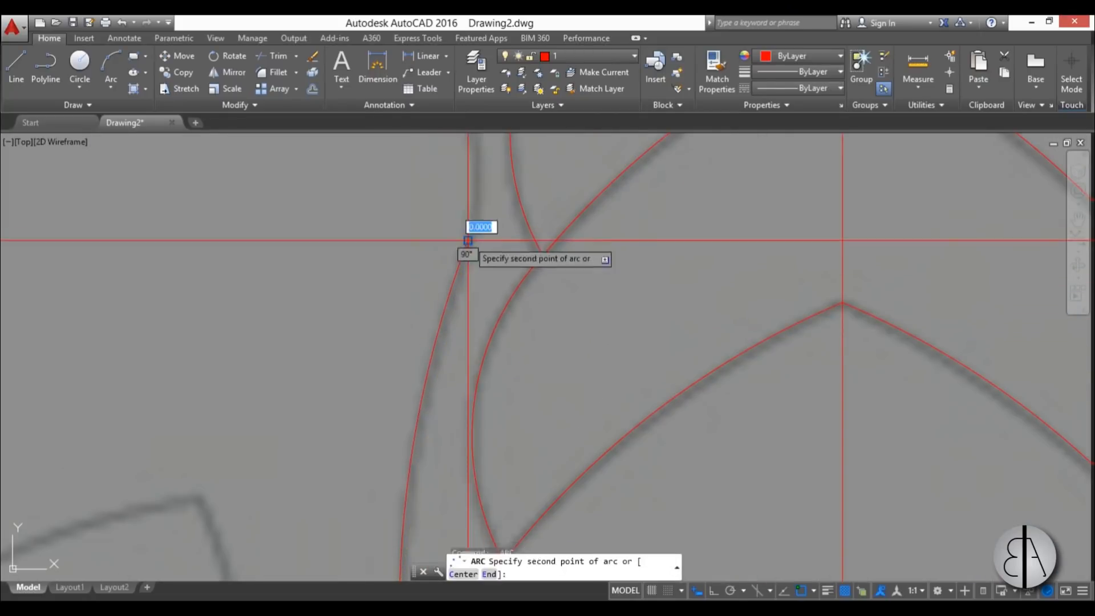
pyautogui.moveTo(468, 240); pyautogui.dragTo(471, 397, button='middle')
# Step: Continue the wing's left outer edge with connected arcs through the inward waist and along the bulge above it
pyautogui.press('Return')
pyautogui.click(473, 272)
pyautogui.scroll(-2, 440, 225)
pyautogui.moveTo(441, 225); pyautogui.dragTo(419, 386, button='middle')
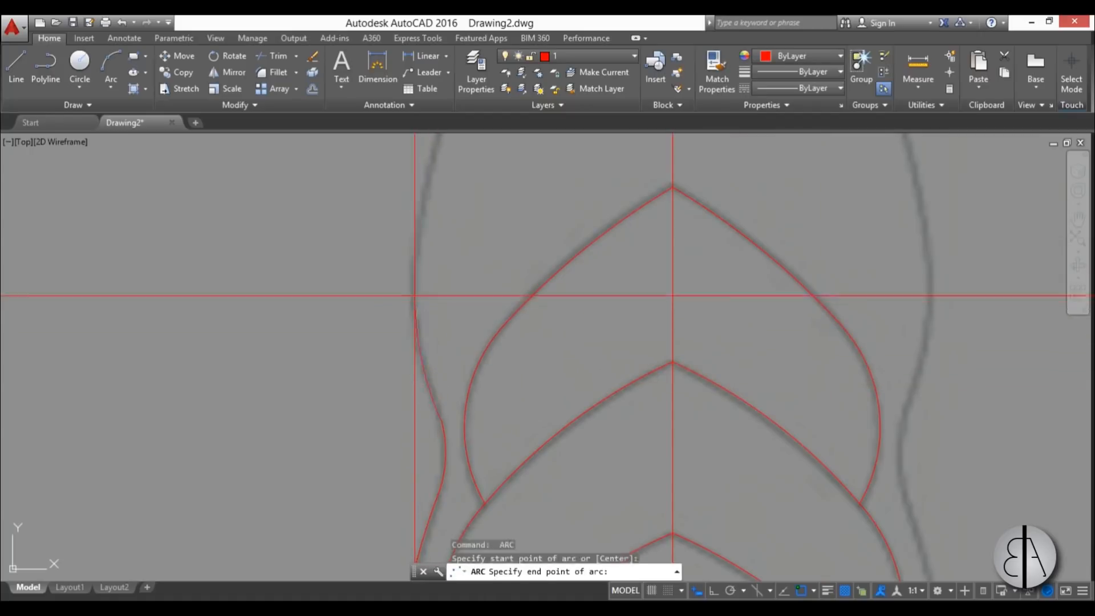
pyautogui.moveTo(483, 198); pyautogui.dragTo(348, 509, button='middle')
# Step: Trace the upper part of the wing's left outer edge with an arc ending at the wing's tip on the center line
pyautogui.press('Return')
pyautogui.click(291, 498)
pyautogui.scroll(-5, 292, 497)
pyautogui.scroll(5, 313, 436)
pyautogui.click(327, 435)
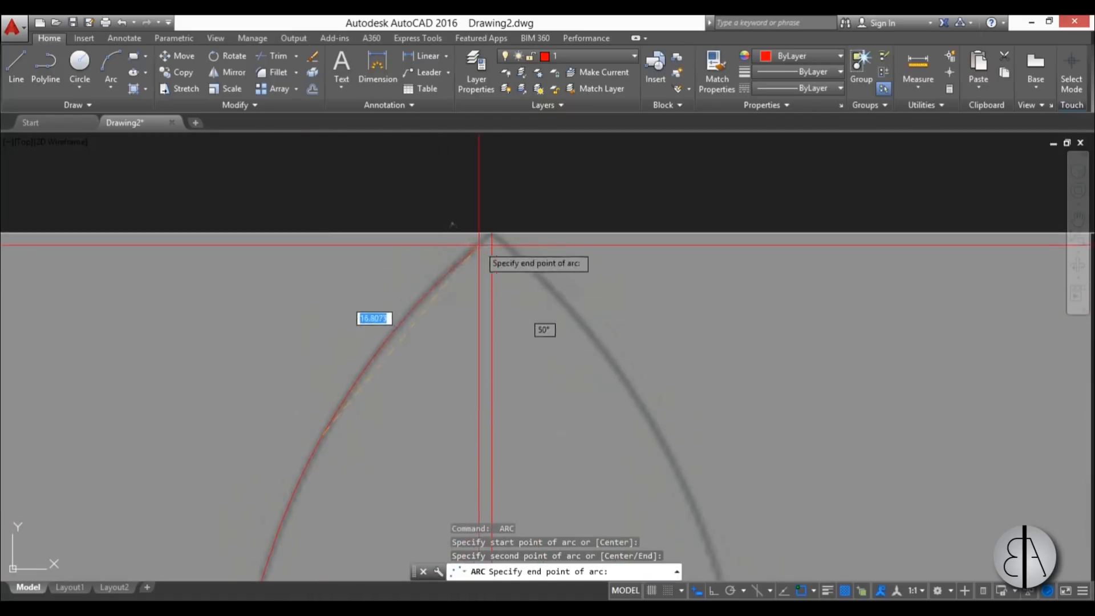
pyautogui.click(491, 234)
pyautogui.scroll(-8, 559, 248)
pyautogui.press('Escape')
pyautogui.press('Escape')
# Step: Mirror the upper wing's left outer-edge arcs across the vertical center line, keeping the originals
pyautogui.scroll(4, 505, 330)
pyautogui.click(527, 305)
pyautogui.moveTo(466, 338); pyautogui.dragTo(392, 184, button='middle')
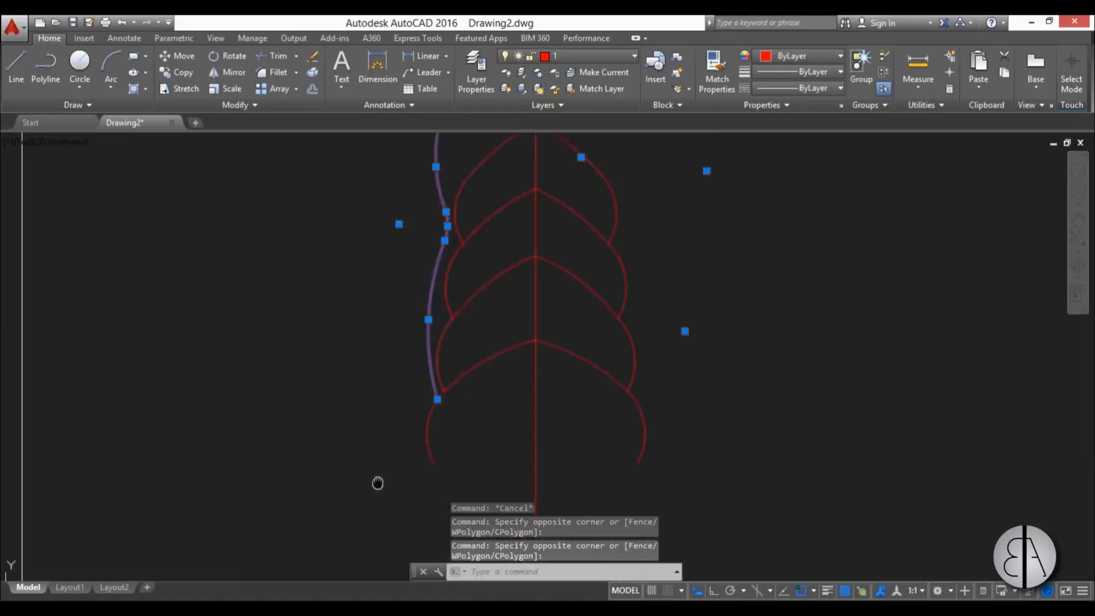
pyautogui.write('mi')
pyautogui.press('Return')
pyautogui.click(525, 414)
pyautogui.click(528, 335)
pyautogui.press('Return')
pyautogui.scroll(-5, 473, 348)
pyautogui.moveTo(564, 224); pyautogui.dragTo(576, 182, button='middle')
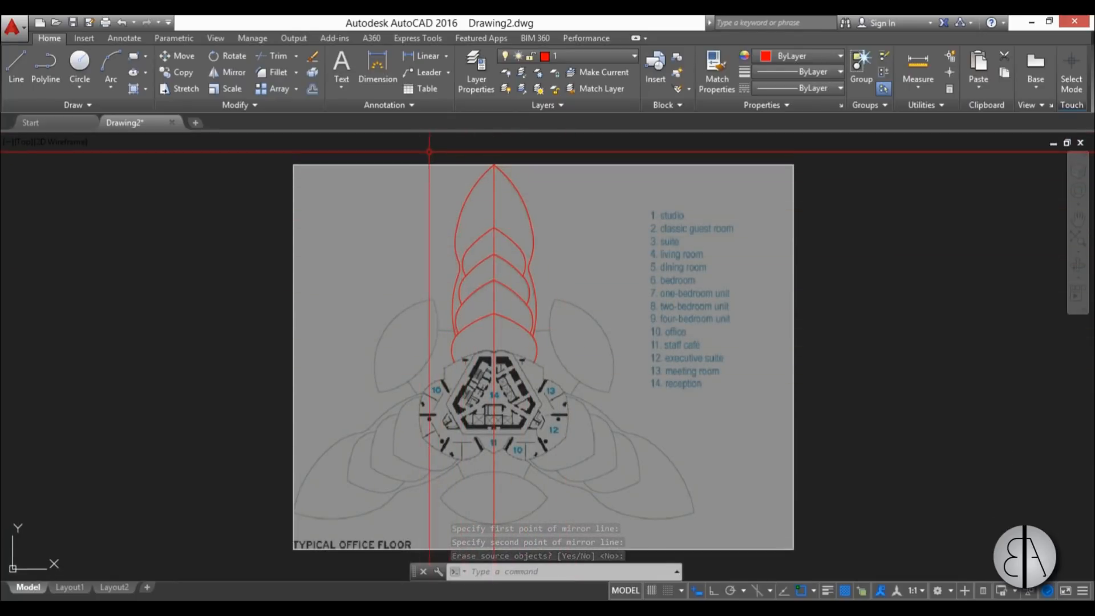
pyautogui.press('Escape')
pyautogui.press('Escape')
pyautogui.press('Escape')
# Step: Draw a diagonal axis line from the lower-left wing's tip to the pointed corner of its innermost petal
pyautogui.scroll(10, 502, 387)
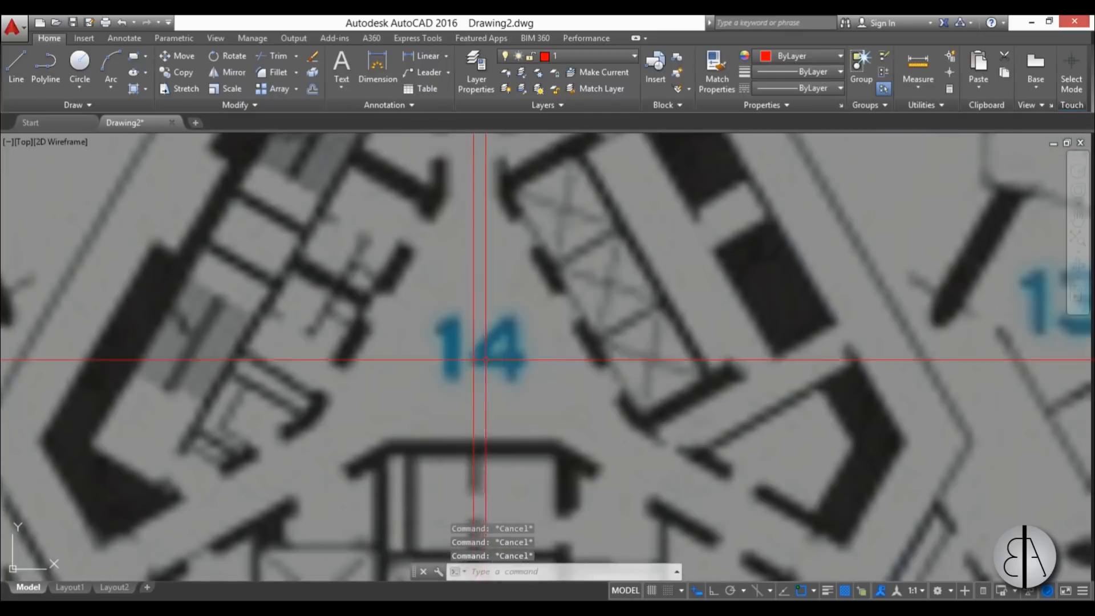
pyautogui.scroll(-10, 473, 345)
pyautogui.scroll(2, 440, 361)
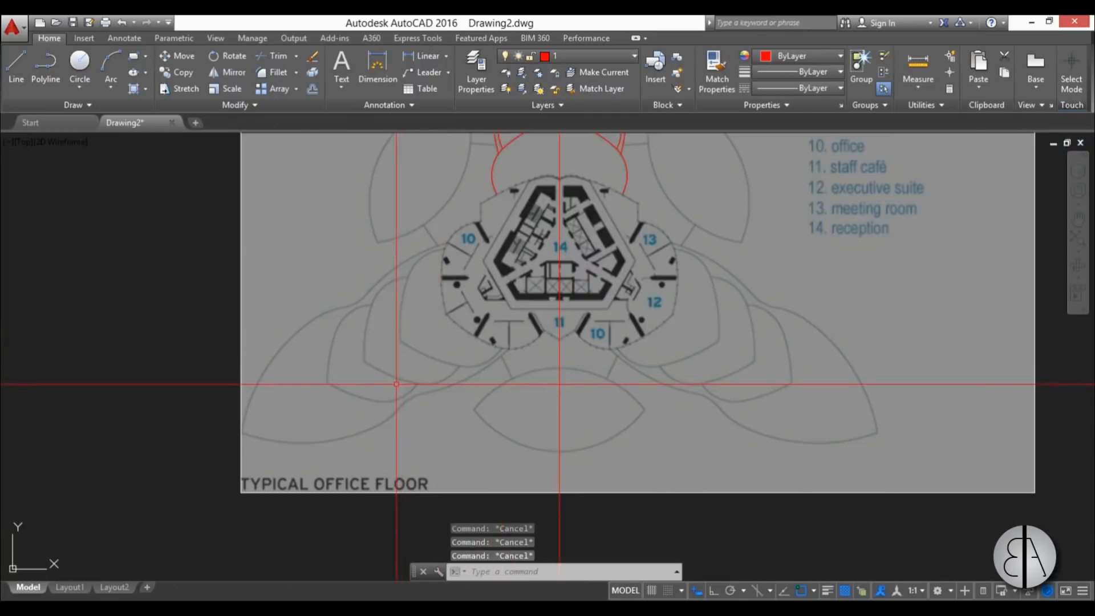
pyautogui.scroll(5, 240, 413)
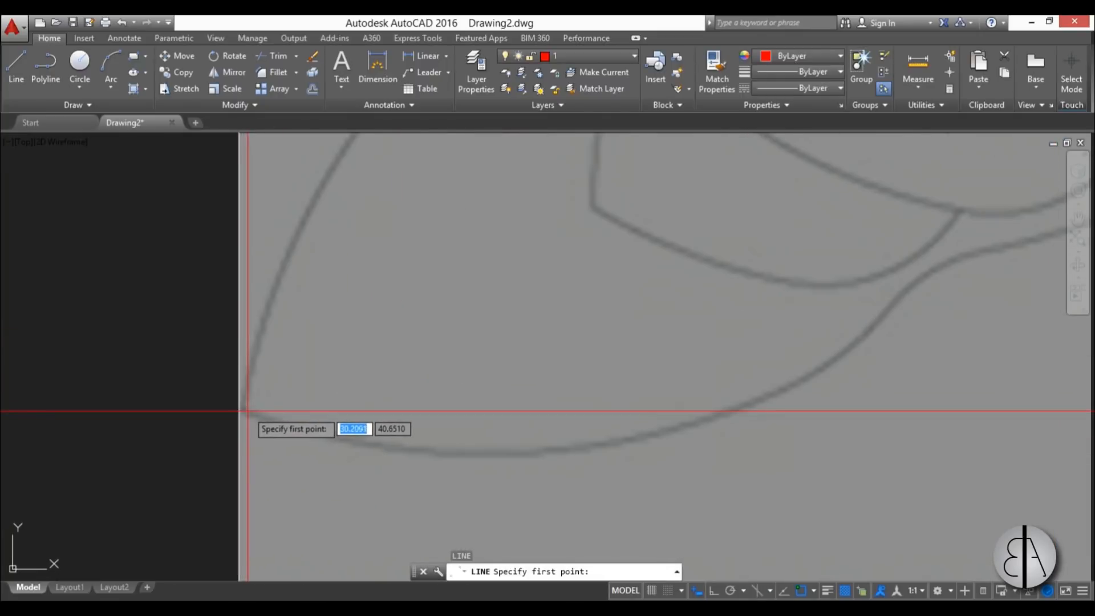
pyautogui.scroll(3, 241, 411)
pyautogui.scroll(-6, 253, 414)
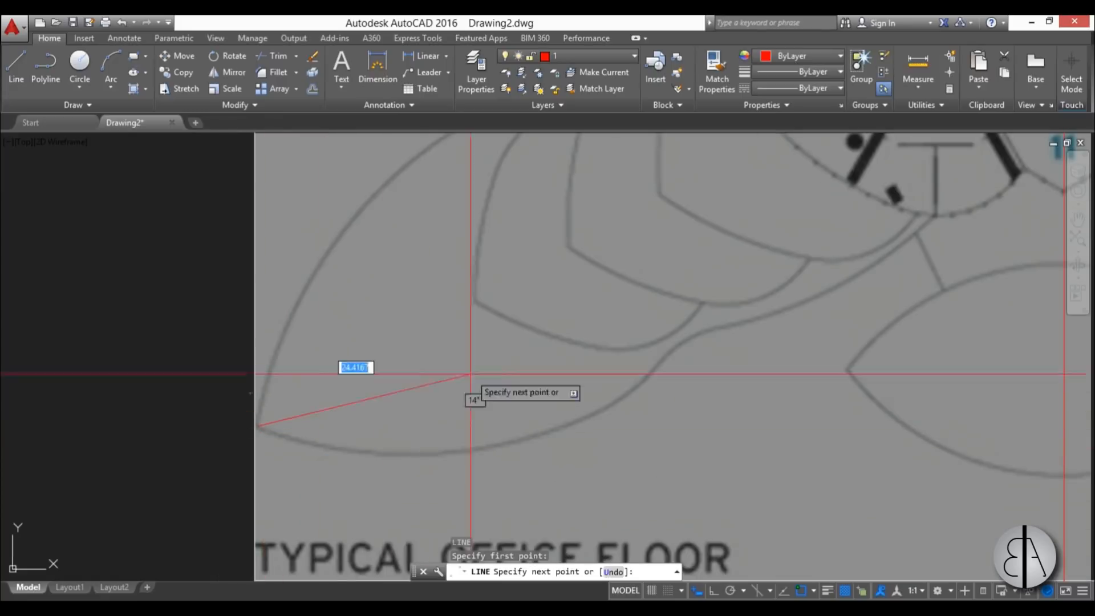
pyautogui.scroll(6, 546, 251)
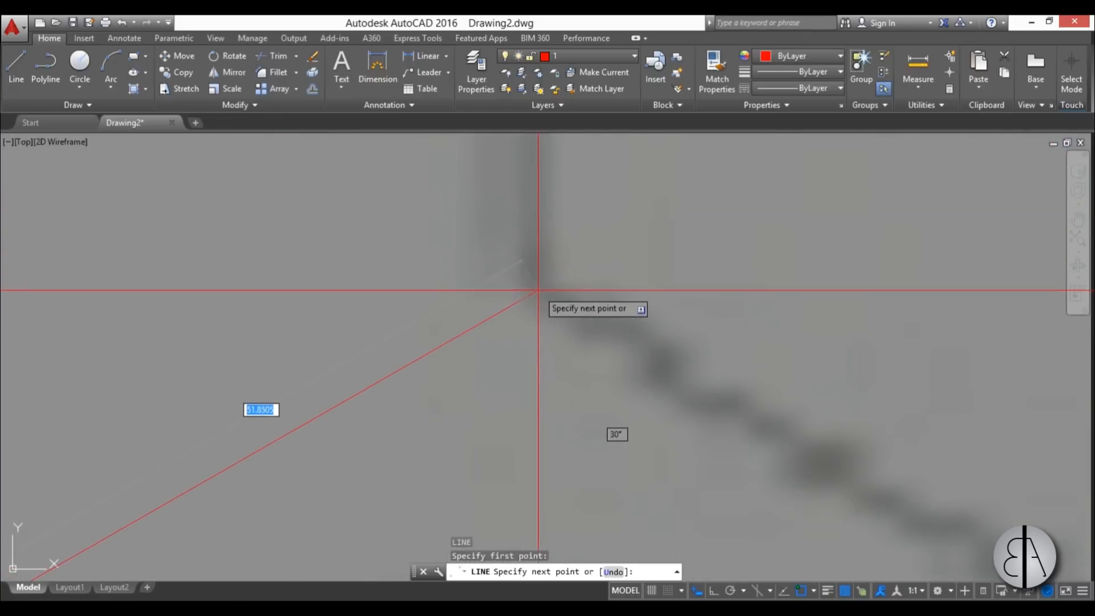
pyautogui.scroll(-6, 538, 290)
pyautogui.press('Escape')
pyautogui.press('Escape')
pyautogui.press('Escape')
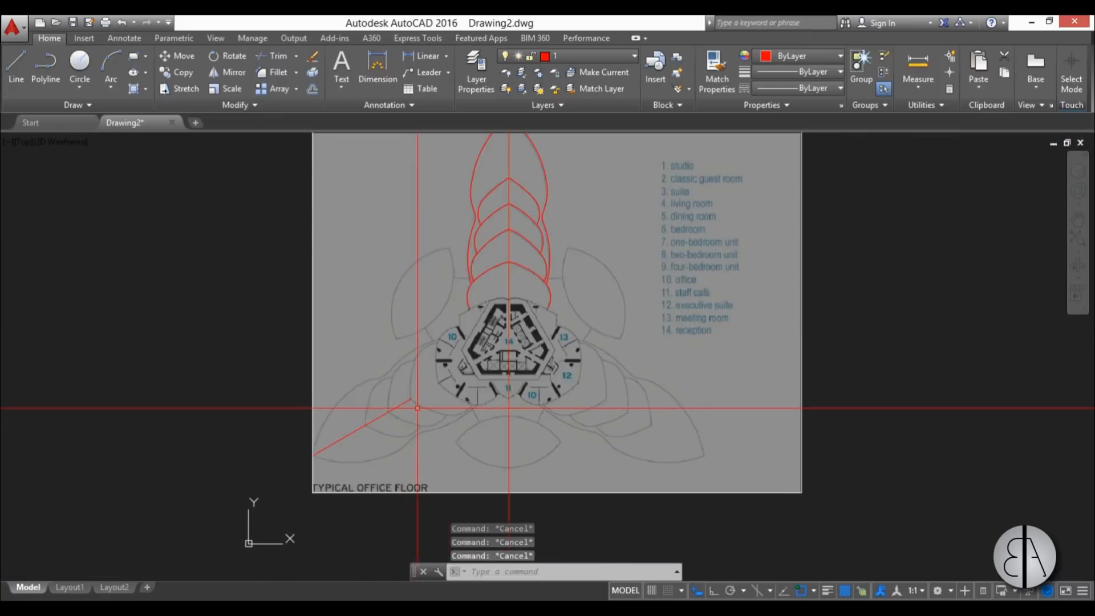
# Step: Extend the lower-left wing's diagonal axis line to the vertical center line
pyautogui.write('ex')
pyautogui.press('Return')
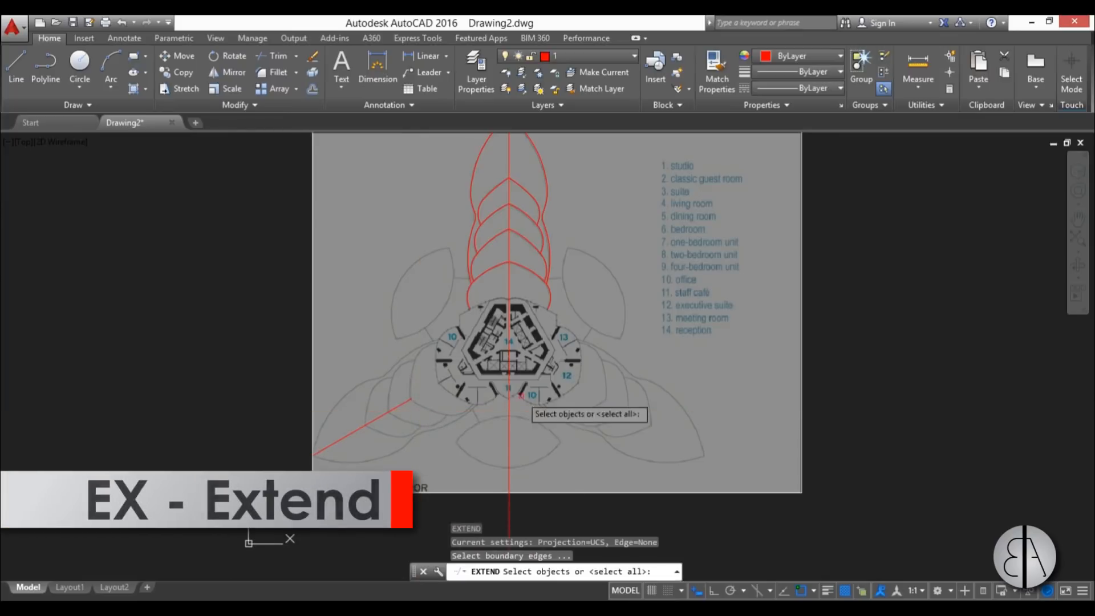
pyautogui.click(508, 382)
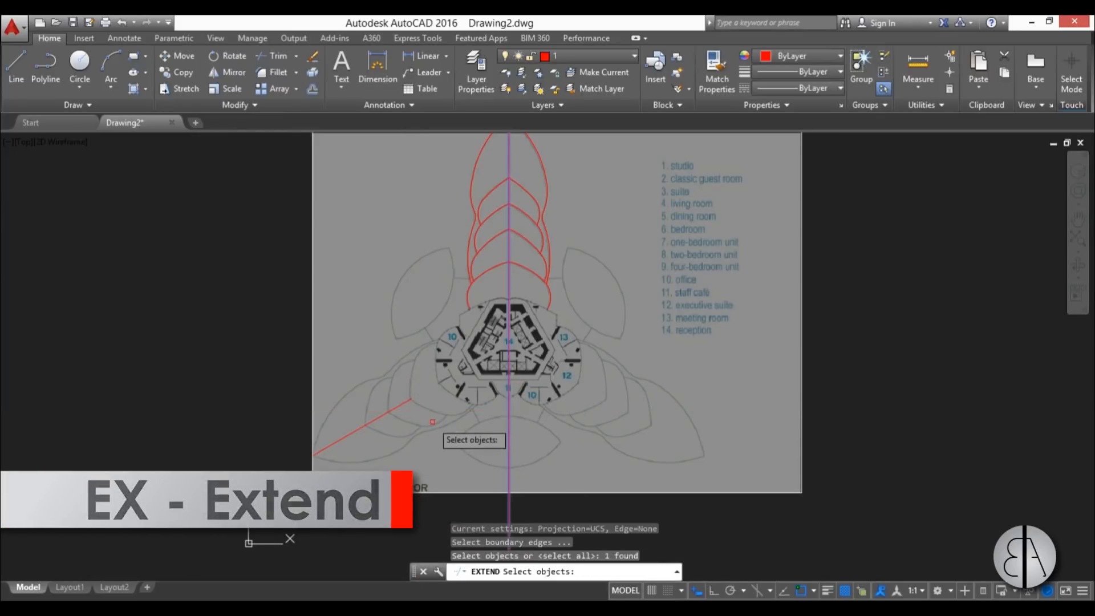
pyautogui.press('Return')
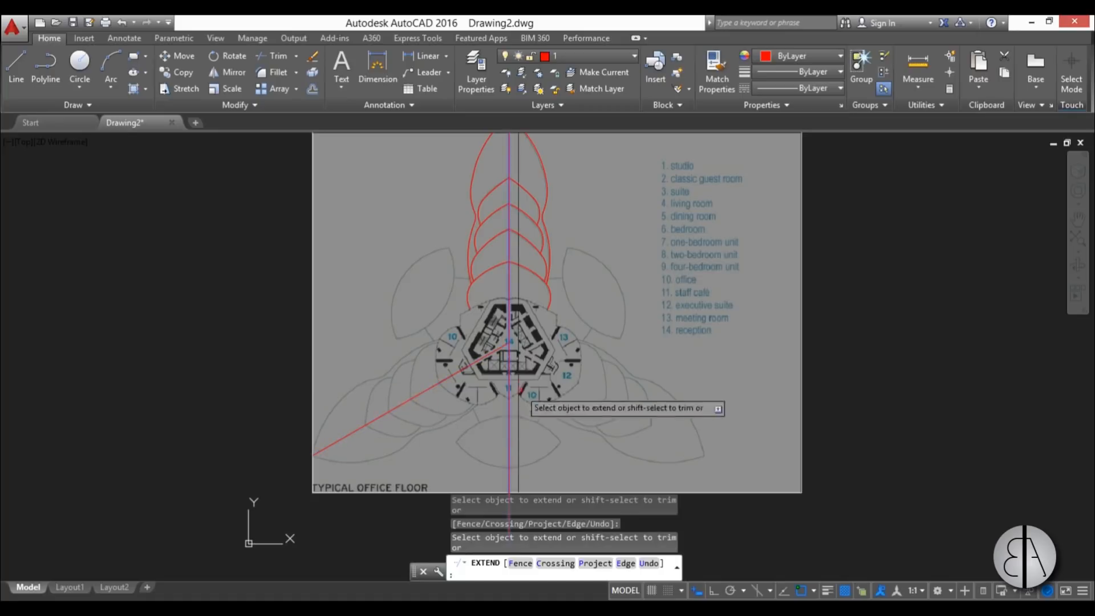
pyautogui.press('Escape')
pyautogui.press('Escape')
# Step: Draw a small circle centered where the diagonal axis meets the vertical center line, and delete the diagonal line
pyautogui.scroll(8, 509, 342)
pyautogui.write('c')
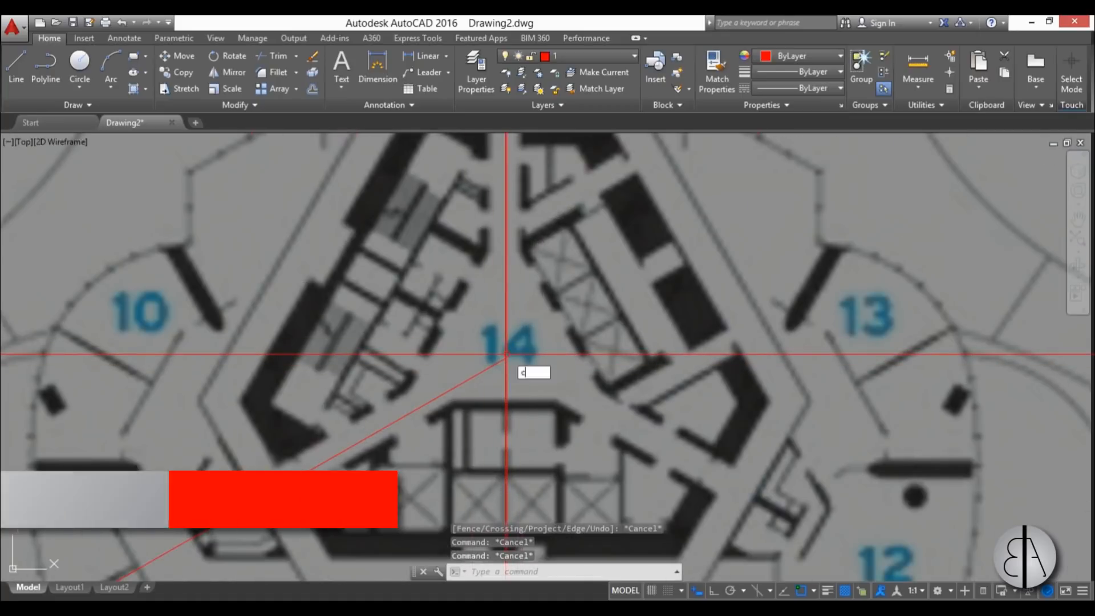
pyautogui.press('Return')
pyautogui.click(505, 358)
pyautogui.press('Escape')
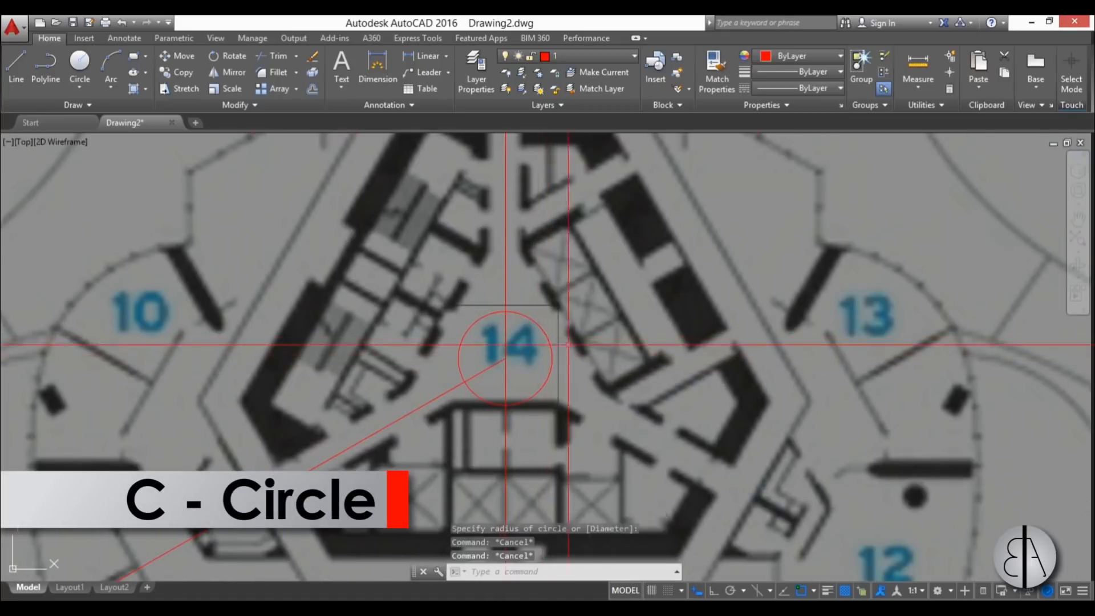
pyautogui.scroll(-10, 520, 370)
pyautogui.press('Delete')
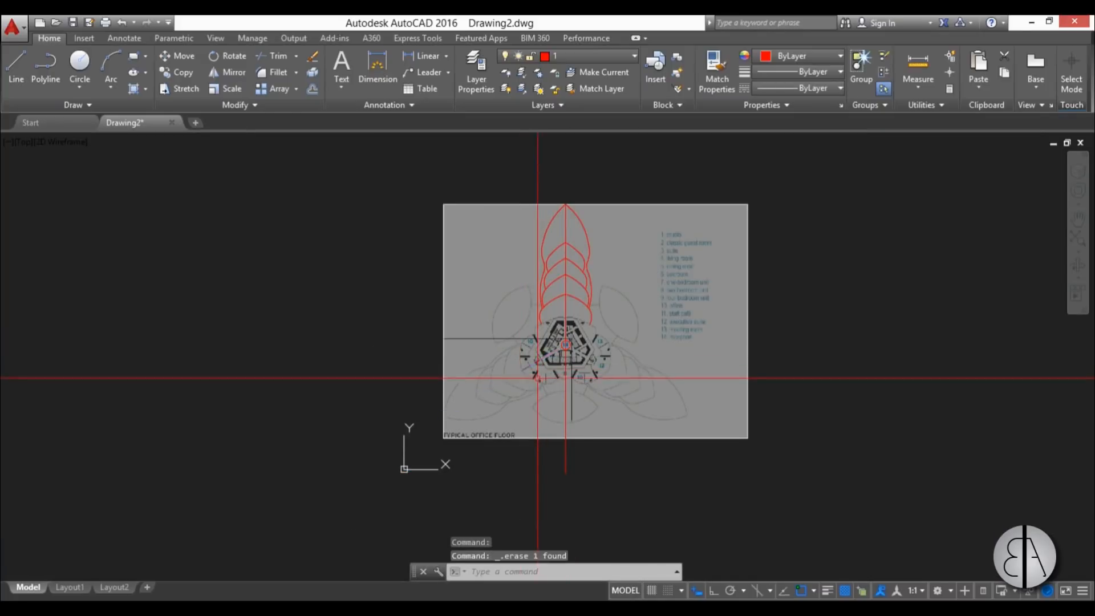
# Step: Rotate a copy of the whole upper wing by 120° about the center of the small circle in the core
pyautogui.scroll(3, 522, 376)
pyautogui.click(501, 152)
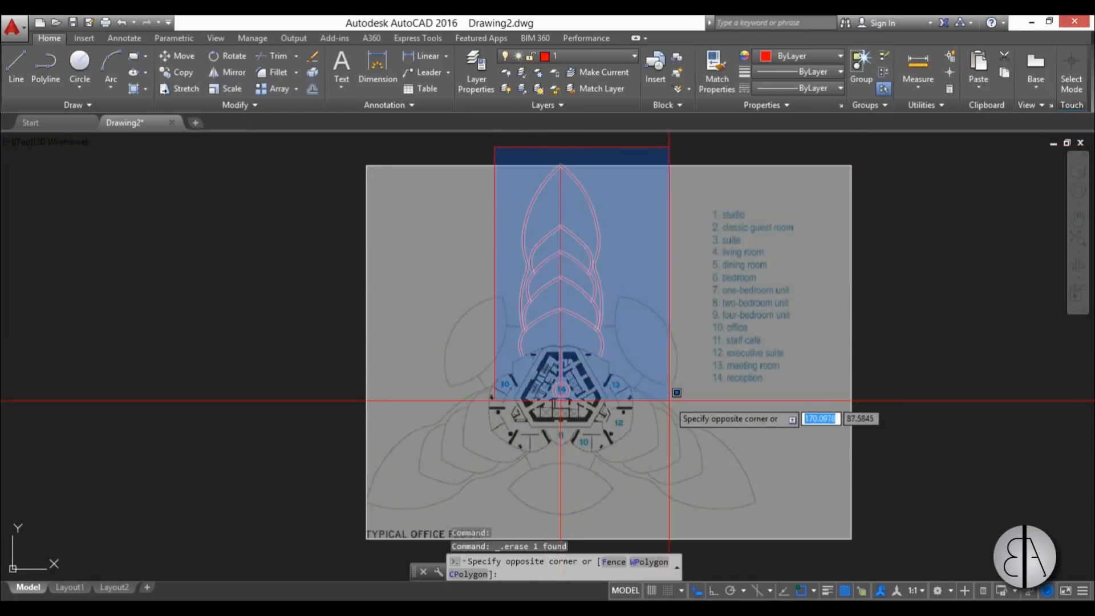
pyautogui.click(652, 374)
pyautogui.scroll(2, 593, 383)
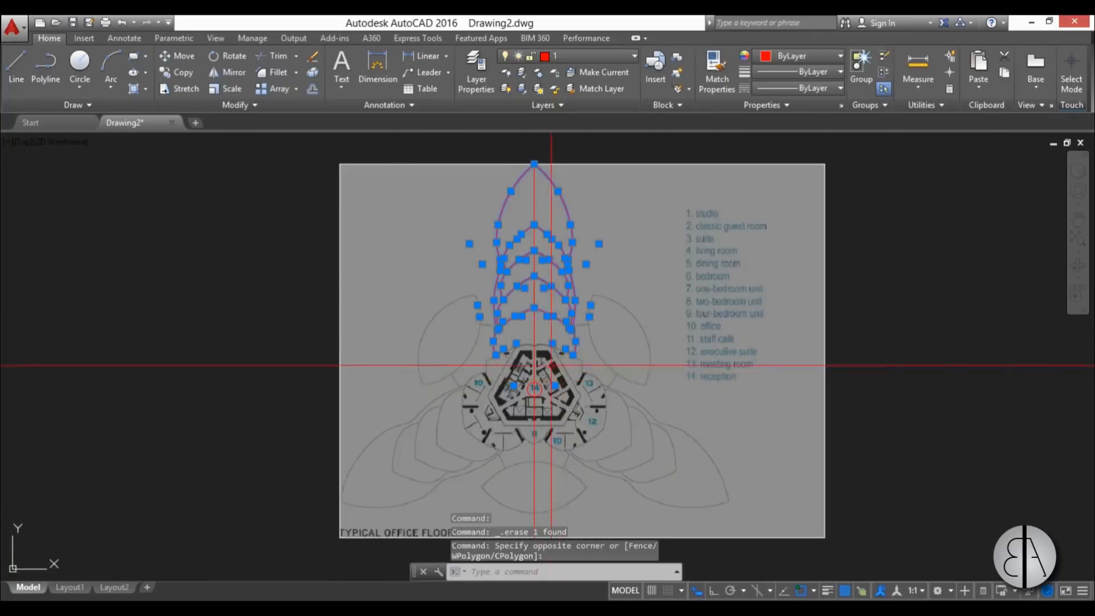
pyautogui.write('ro')
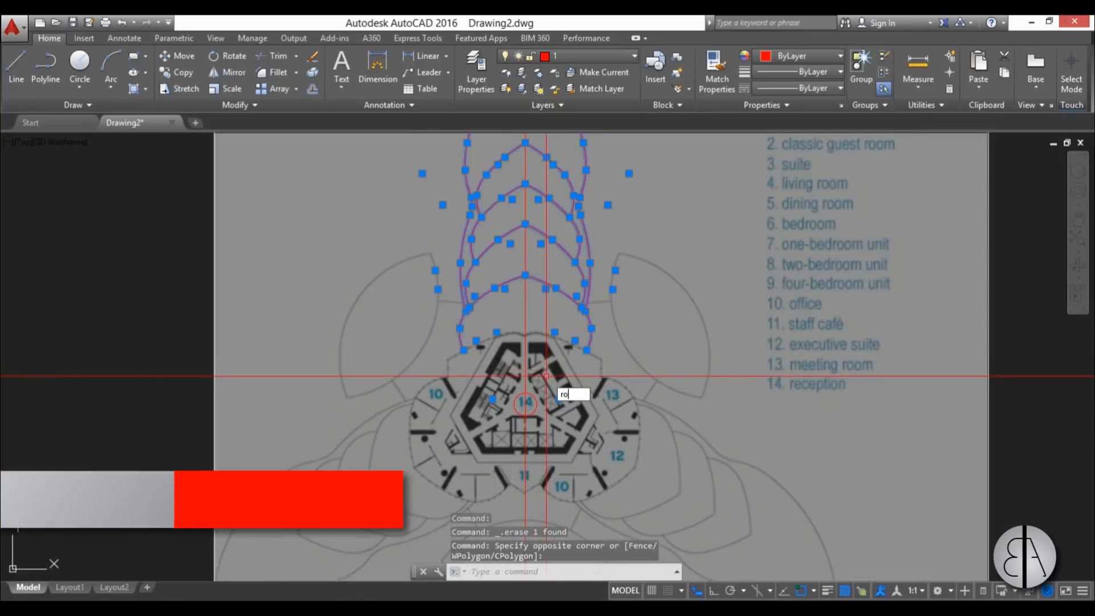
pyautogui.press('Return')
pyautogui.scroll(2, 562, 435)
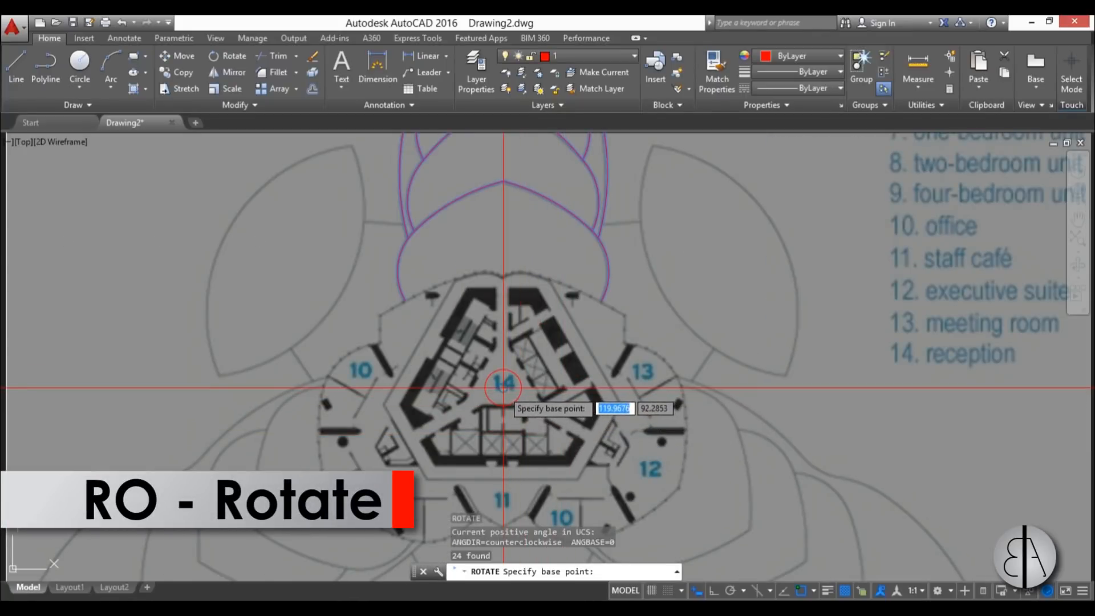
pyautogui.click(503, 388)
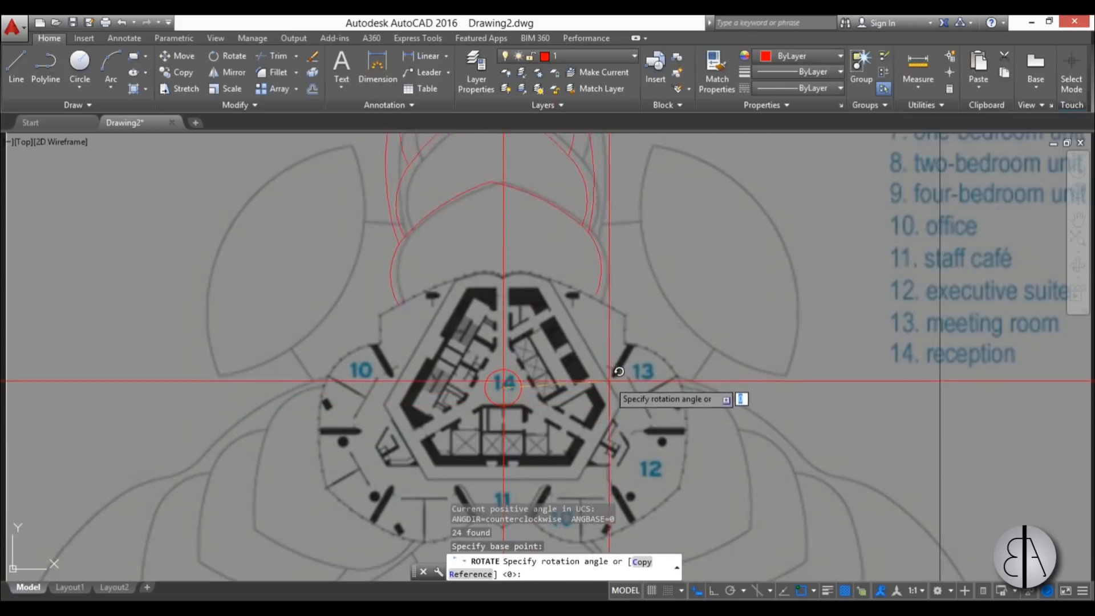
pyautogui.click(641, 562)
pyautogui.scroll(-6, 521, 419)
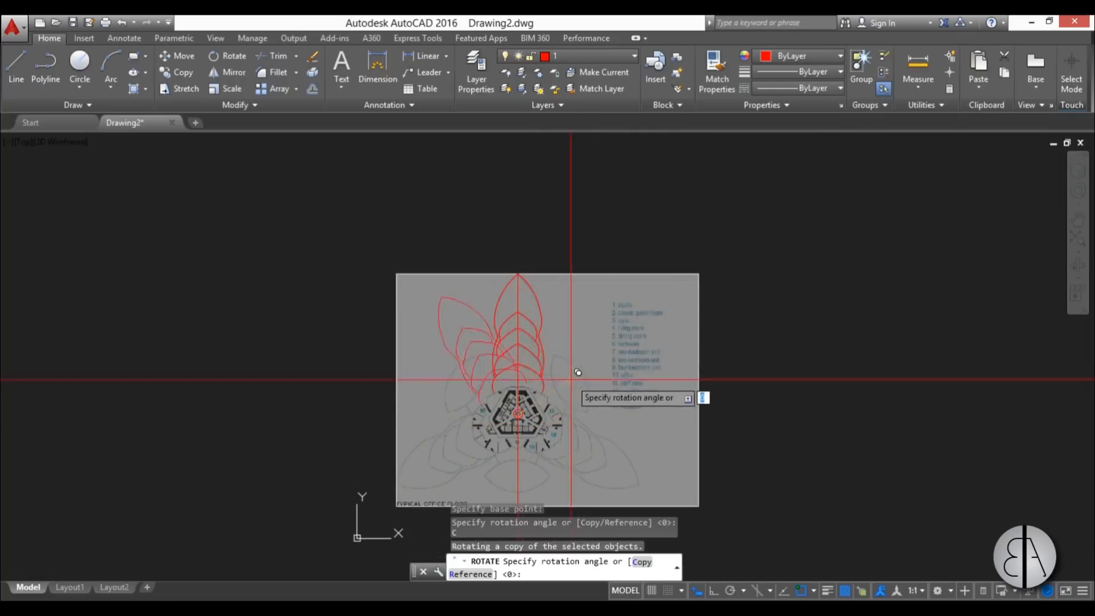
pyautogui.write('120')
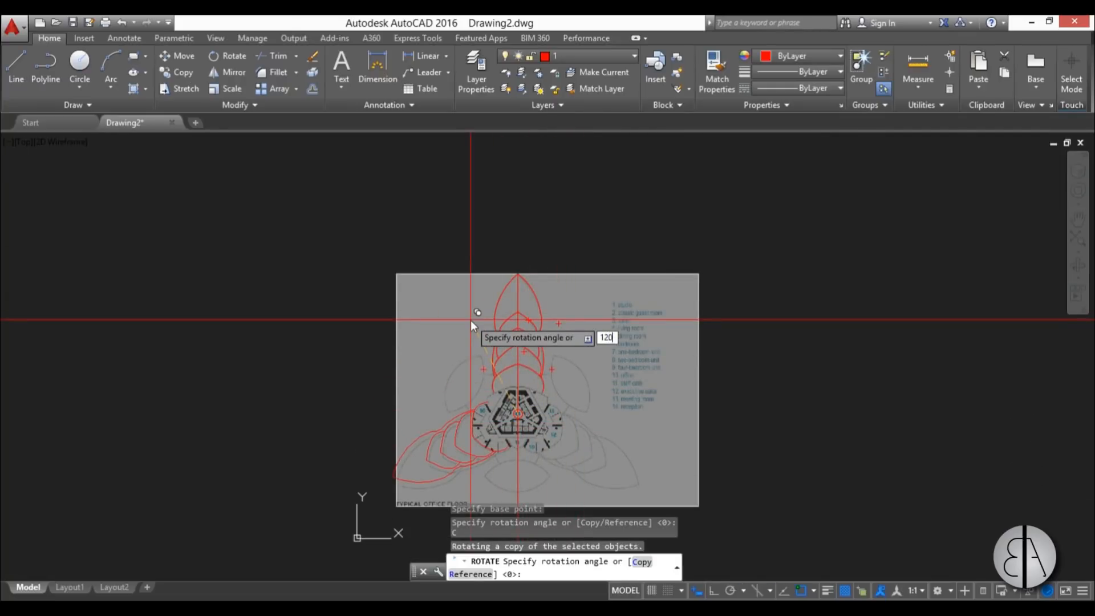
pyautogui.press('Return')
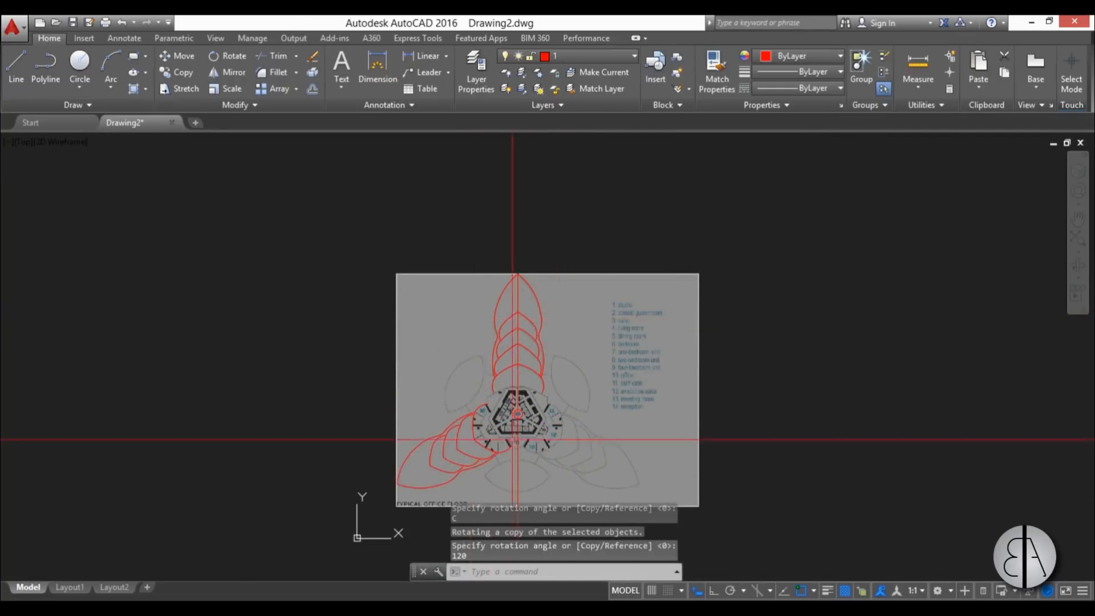
# Step: Mirror the lower-left wing across the vertical center line, keeping the original, to form the lower-right wing
pyautogui.scroll(2, 400, 350)
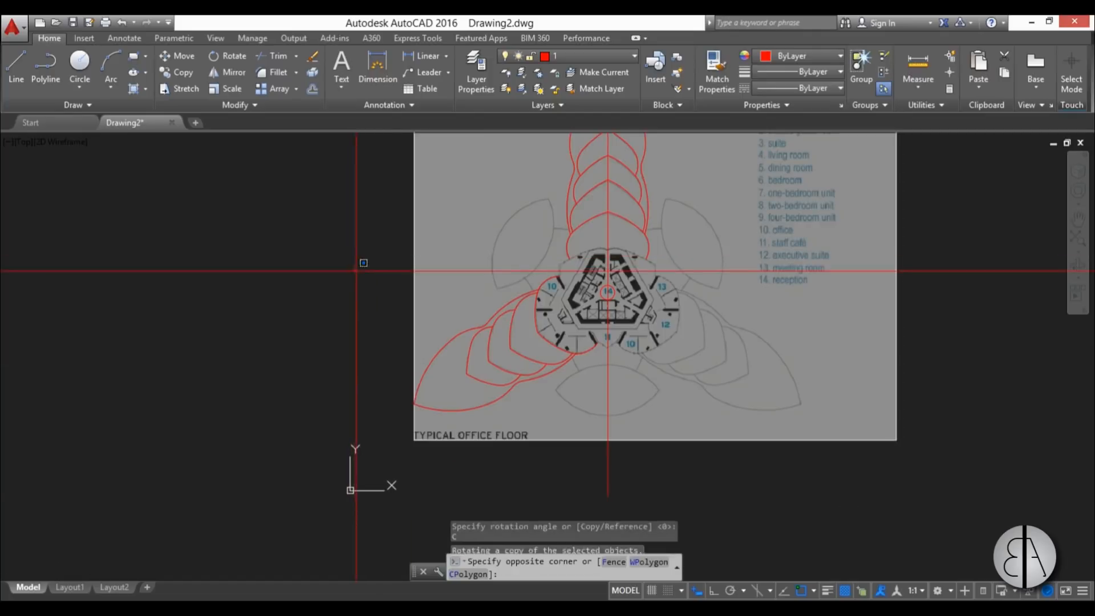
pyautogui.click(354, 268)
pyautogui.click(606, 477)
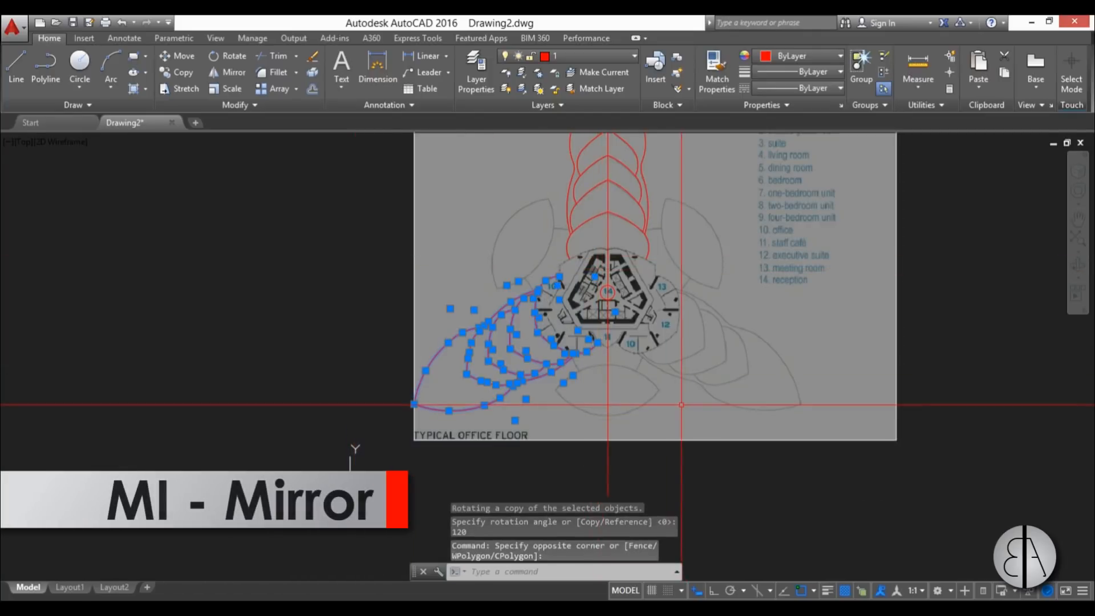
pyautogui.press('Return')
pyautogui.click(608, 404)
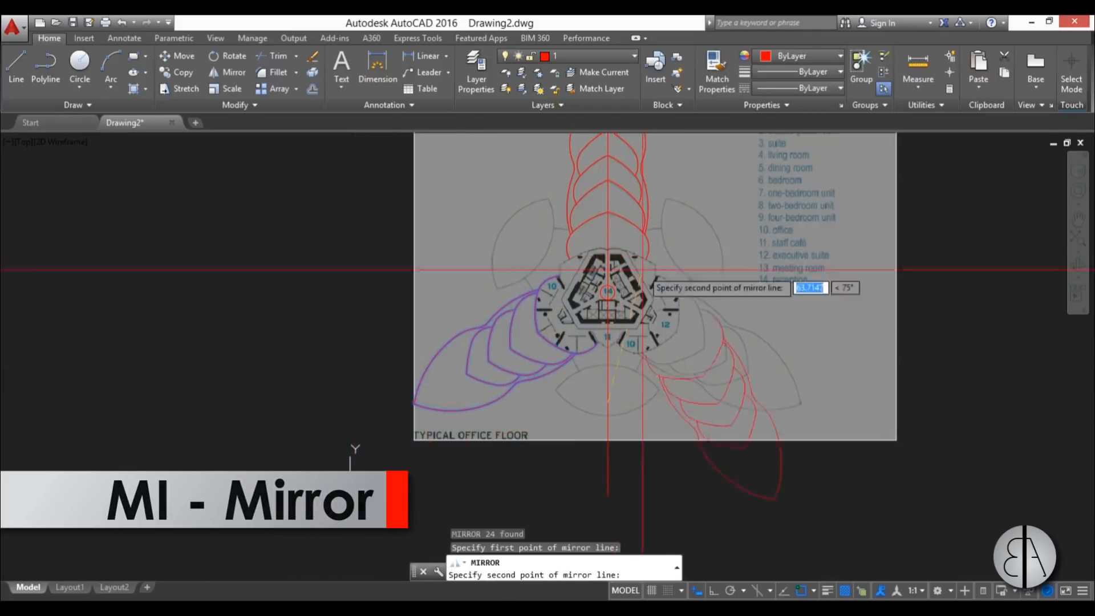
pyautogui.click(609, 249)
pyautogui.press('Return')
pyautogui.moveTo(575, 203); pyautogui.dragTo(513, 238, button='middle')
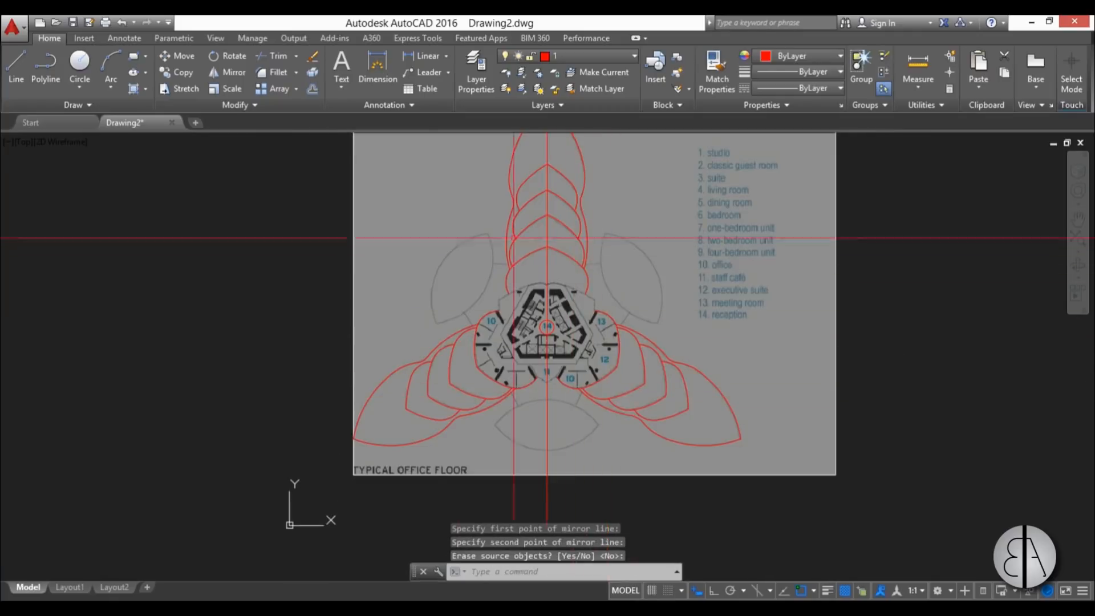
# Step: Trace the outer edge of the leaf-shaped area left of the upper wing with an arc from its lower corner to its upper tip
pyautogui.moveTo(601, 403)
pyautogui.mouseDown(button='middle')
pyautogui.moveTo(575, 435)
pyautogui.moveTo(516, 467)
pyautogui.mouseUp(button='middle')
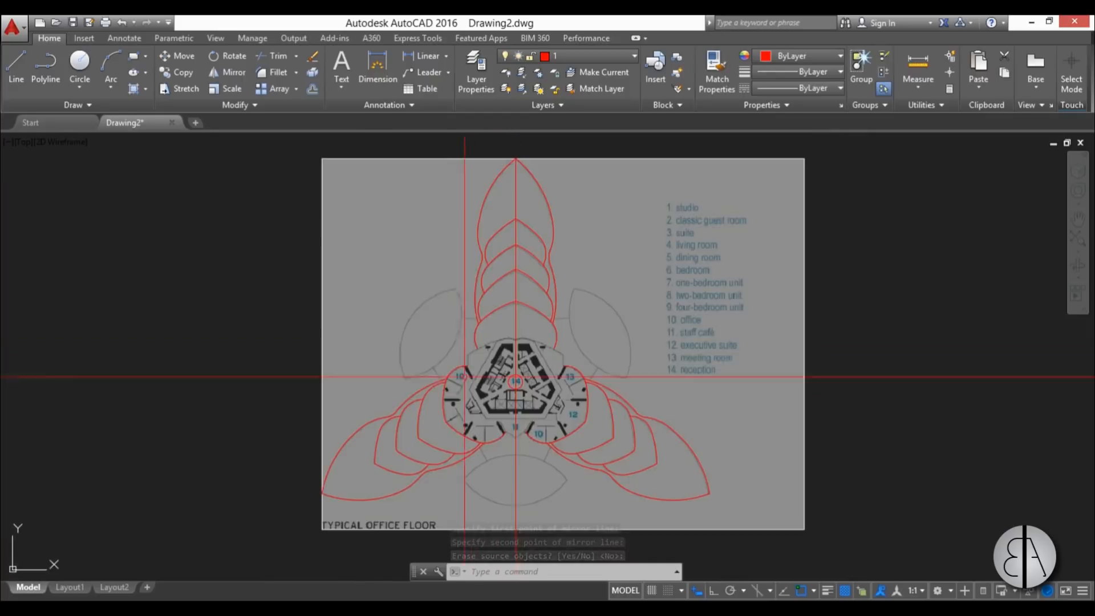
pyautogui.scroll(4, 471, 335)
pyautogui.moveTo(386, 434); pyautogui.dragTo(399, 414, button='middle')
pyautogui.press('Return')
pyautogui.scroll(4, 353, 461)
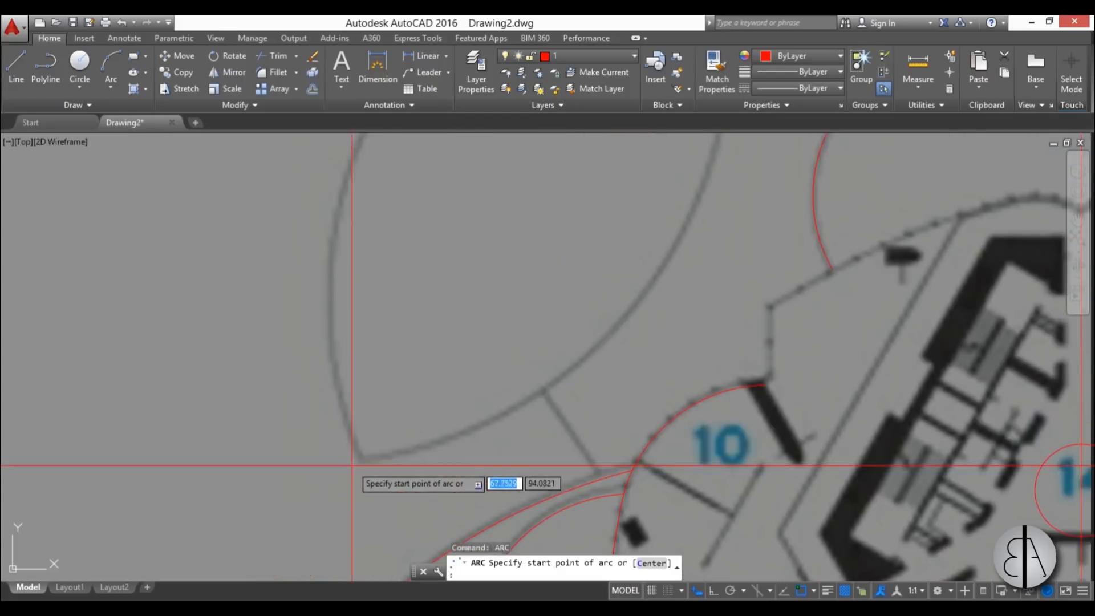
pyautogui.click(352, 460)
pyautogui.scroll(-4, 352, 461)
pyautogui.scroll(4, 362, 318)
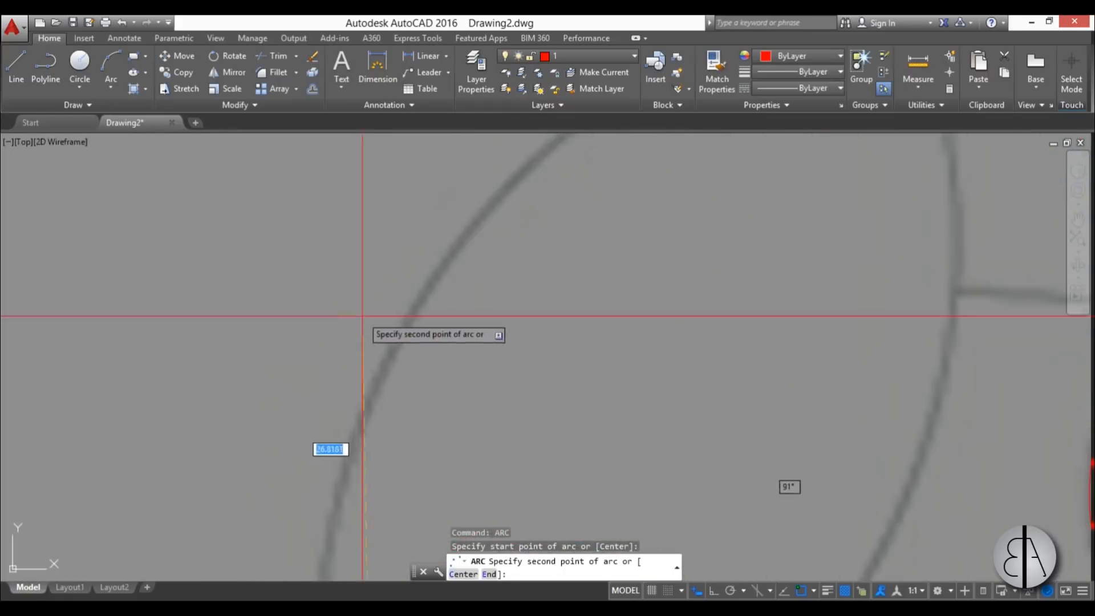
pyautogui.click(403, 335)
pyautogui.scroll(-3, 425, 317)
pyautogui.scroll(4, 446, 303)
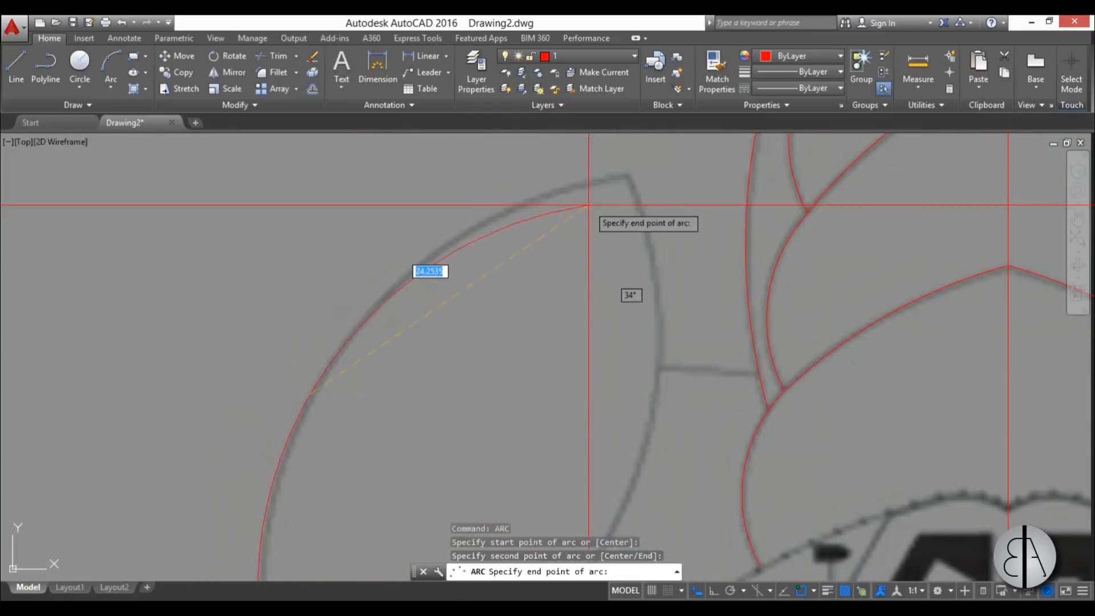
pyautogui.click(626, 177)
# Step: Trace the inner edge of the left leaf-shaped area with an arc from its upper tip back to its lower corner
pyautogui.press('Return')
pyautogui.click(625, 177)
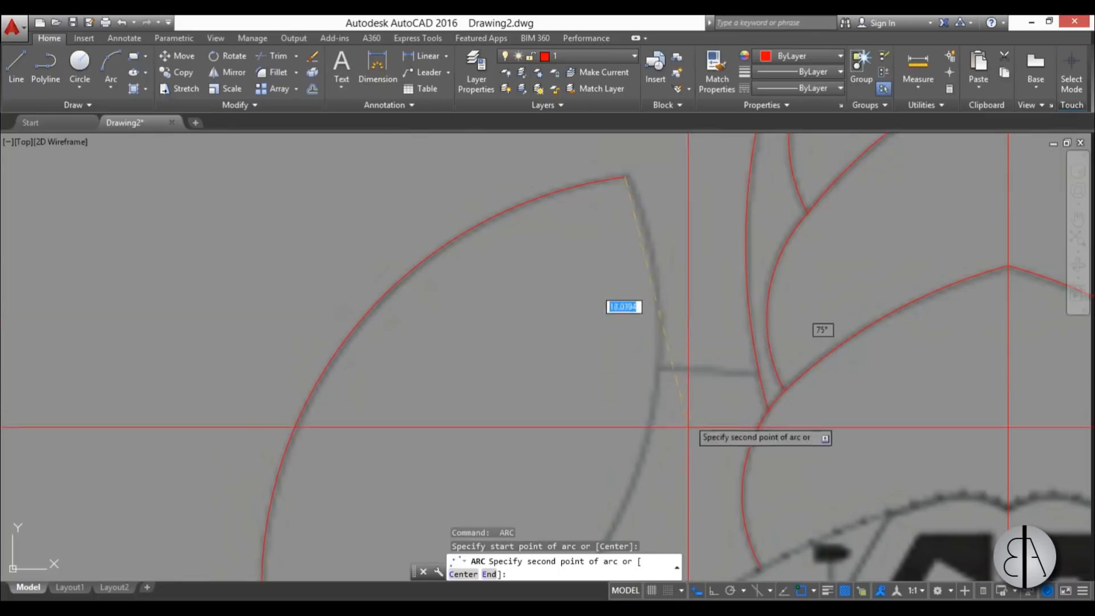
pyautogui.scroll(-4, 678, 416)
pyautogui.scroll(4, 632, 335)
pyautogui.click(607, 362)
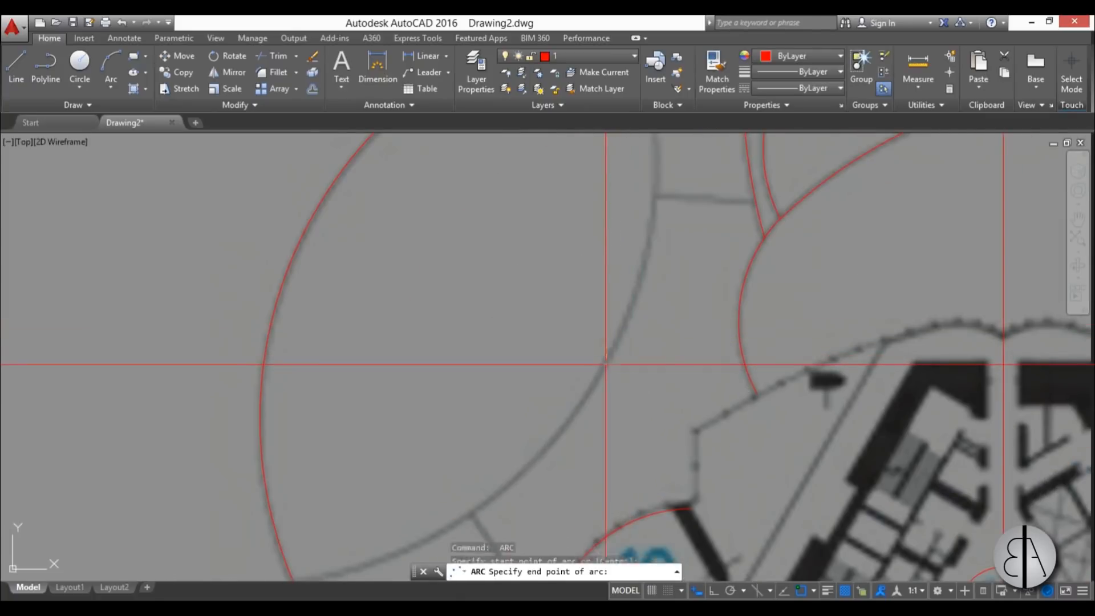
pyautogui.scroll(-4, 606, 362)
pyautogui.click(454, 424)
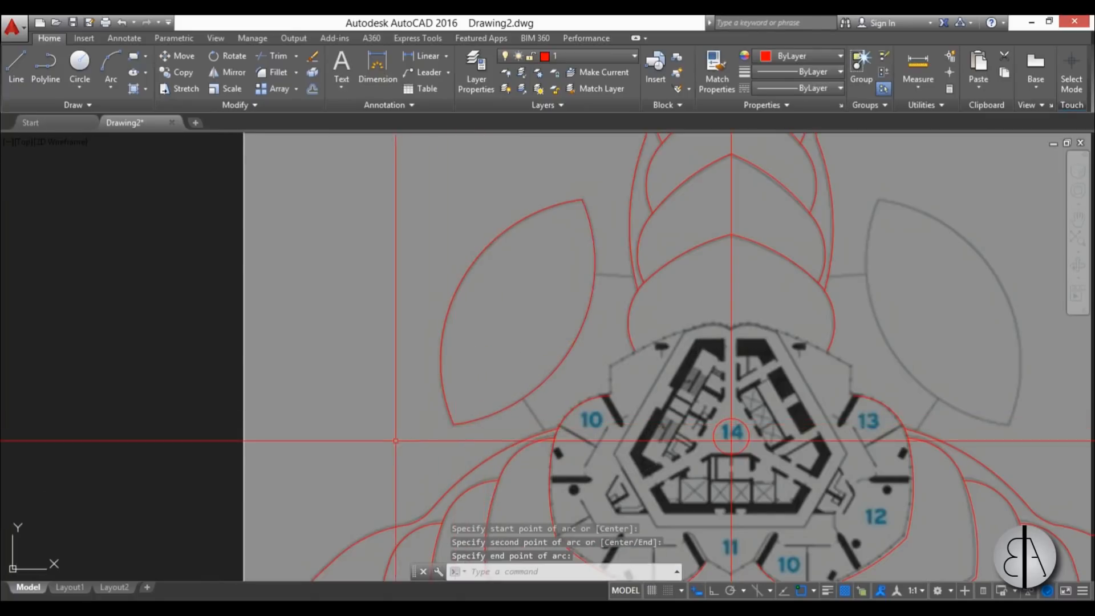
pyautogui.press('Escape')
pyautogui.press('Escape')
pyautogui.press('Escape')
pyautogui.scroll(-4, 367, 396)
pyautogui.moveTo(367, 396); pyautogui.dragTo(427, 375, button='middle')
pyautogui.scroll(2, 416, 407)
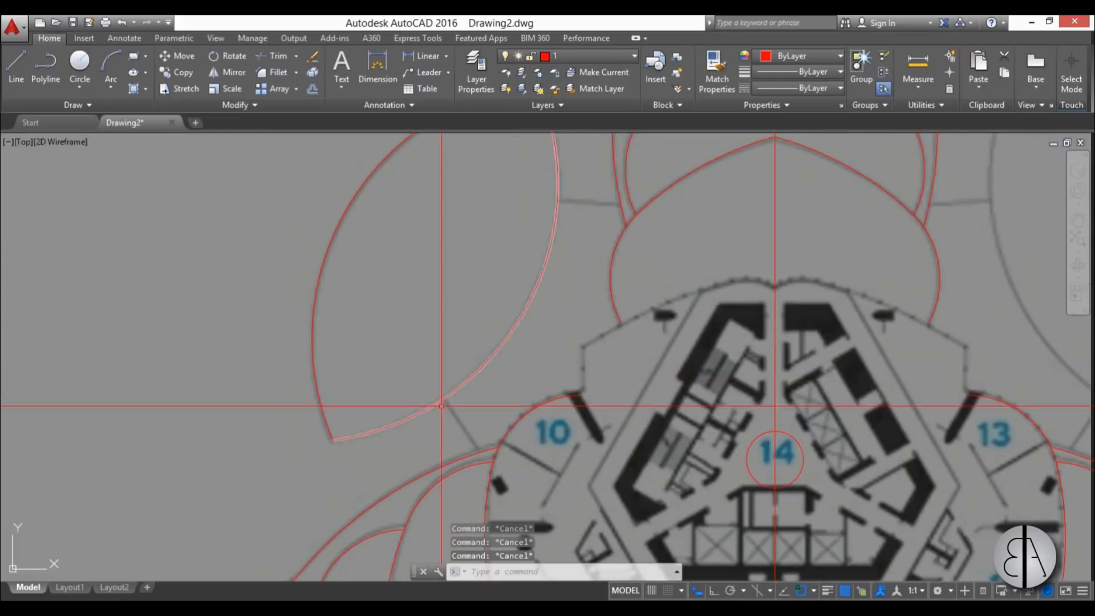
# Step: Trace the short connector line from the lower-left wing's edge to the inner edge of the left leaf-shaped area
pyautogui.write('l')
pyautogui.press('Return')
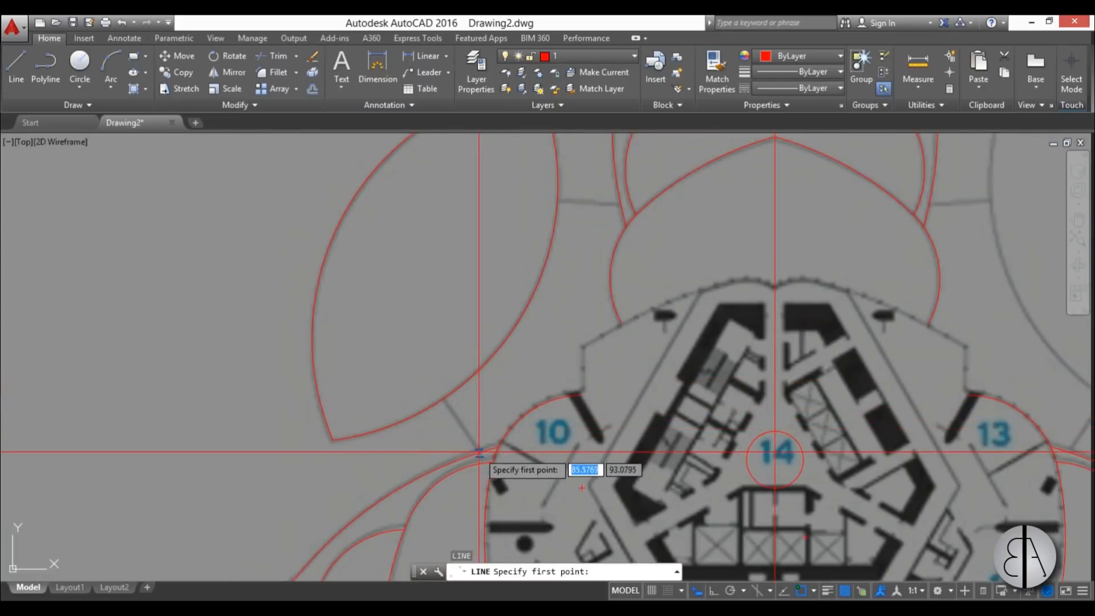
pyautogui.click(479, 453)
pyautogui.click(444, 398)
pyautogui.press('Escape')
# Step: Trace the short connector line between the upper wing's left edge and the left leaf's inner edge
pyautogui.press('Return')
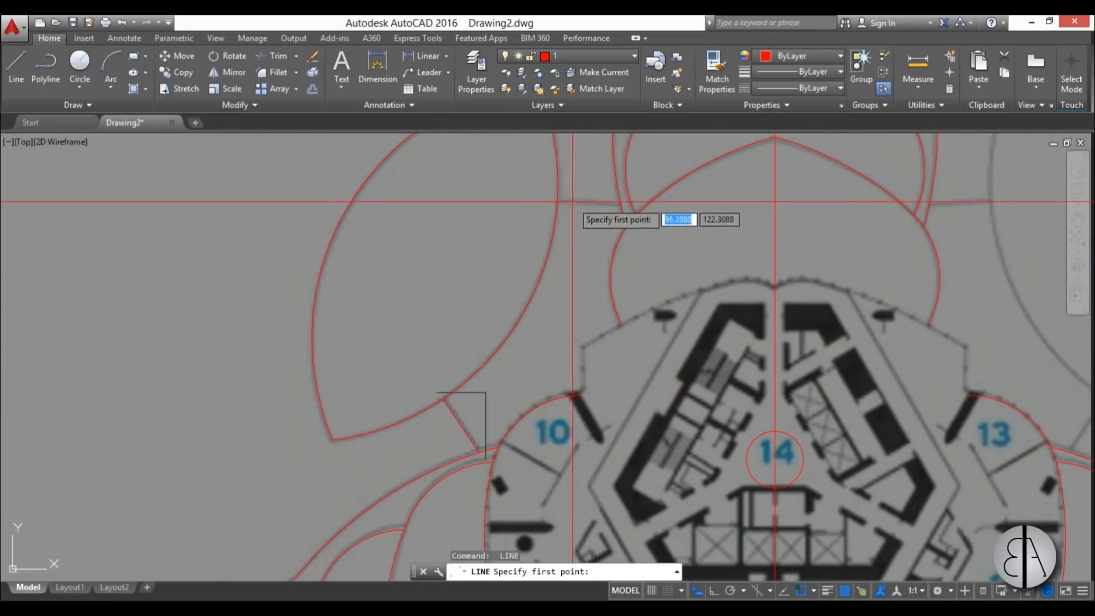
pyautogui.scroll(2, 558, 201)
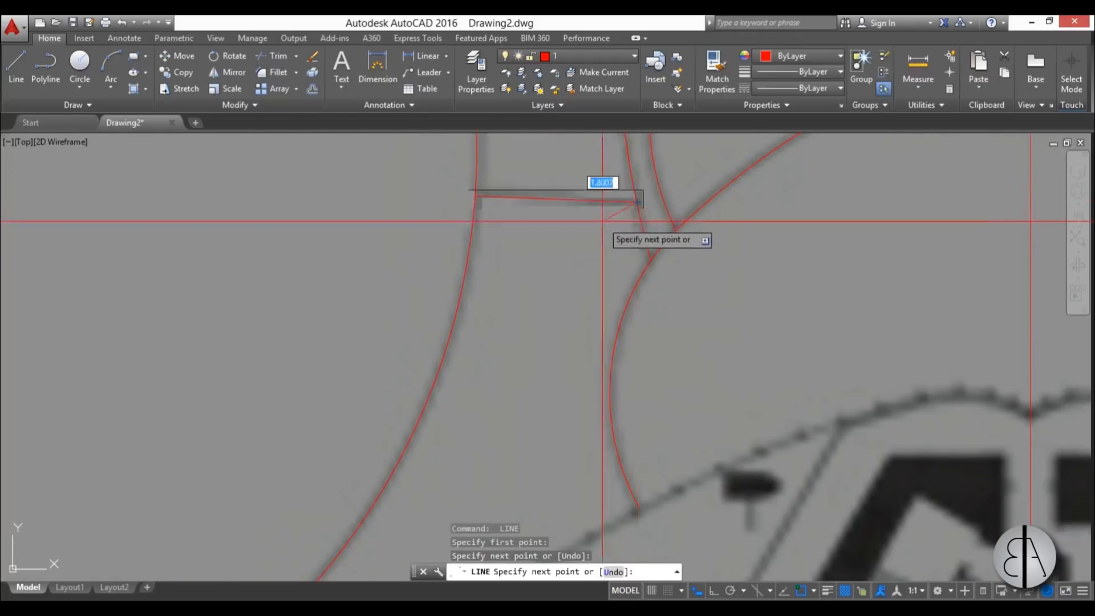
pyautogui.scroll(-4, 567, 289)
pyautogui.press('Escape')
pyautogui.press('Escape')
pyautogui.press('Escape')
# Step: Rotate a copy of the left leaf and its two connector lines by 120° about the center of the small core circle
pyautogui.moveTo(560, 304)
pyautogui.mouseDown(button='middle')
pyautogui.moveTo(529, 365)
pyautogui.moveTo(470, 336)
pyautogui.mouseUp(button='middle')
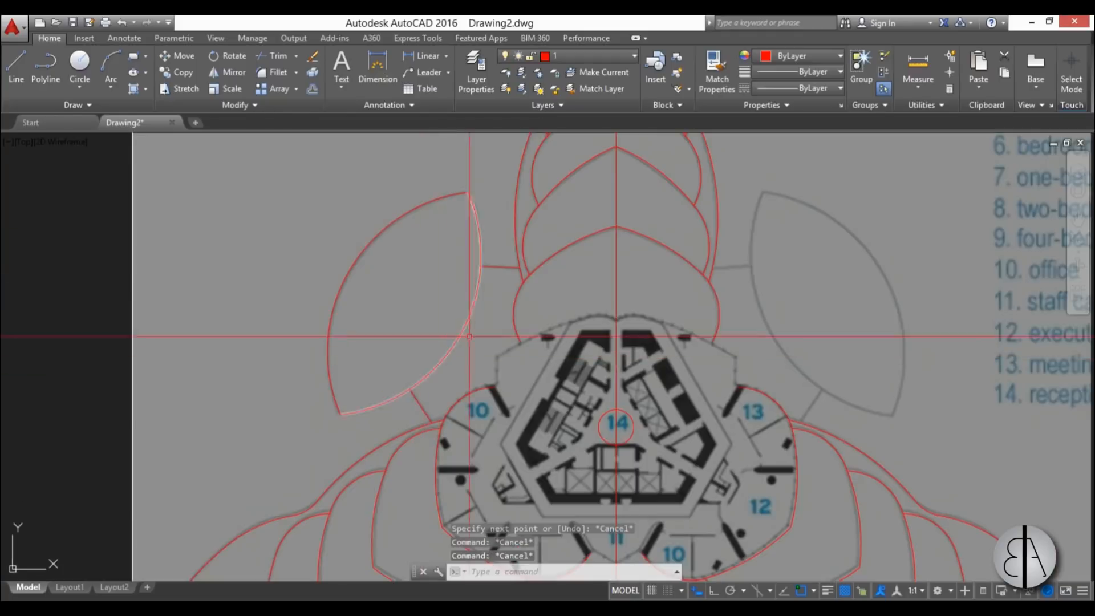
pyautogui.click(501, 314)
pyautogui.click(332, 147)
pyautogui.click(429, 412)
pyautogui.click(362, 365)
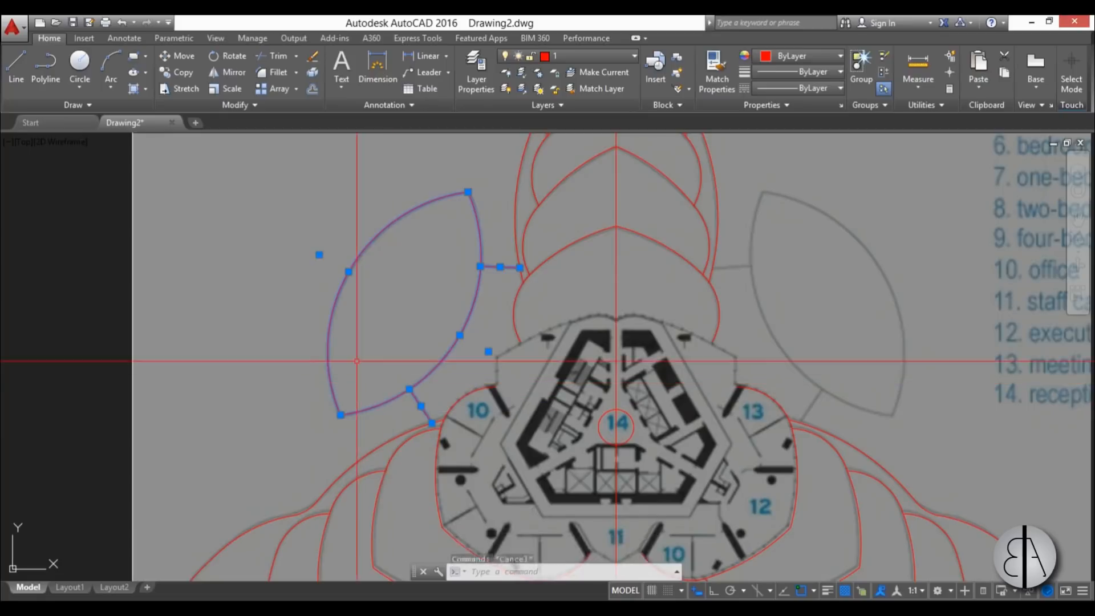
pyautogui.scroll(-2, 365, 342)
pyautogui.moveTo(371, 343); pyautogui.dragTo(323, 338, button='middle')
pyautogui.press('Return')
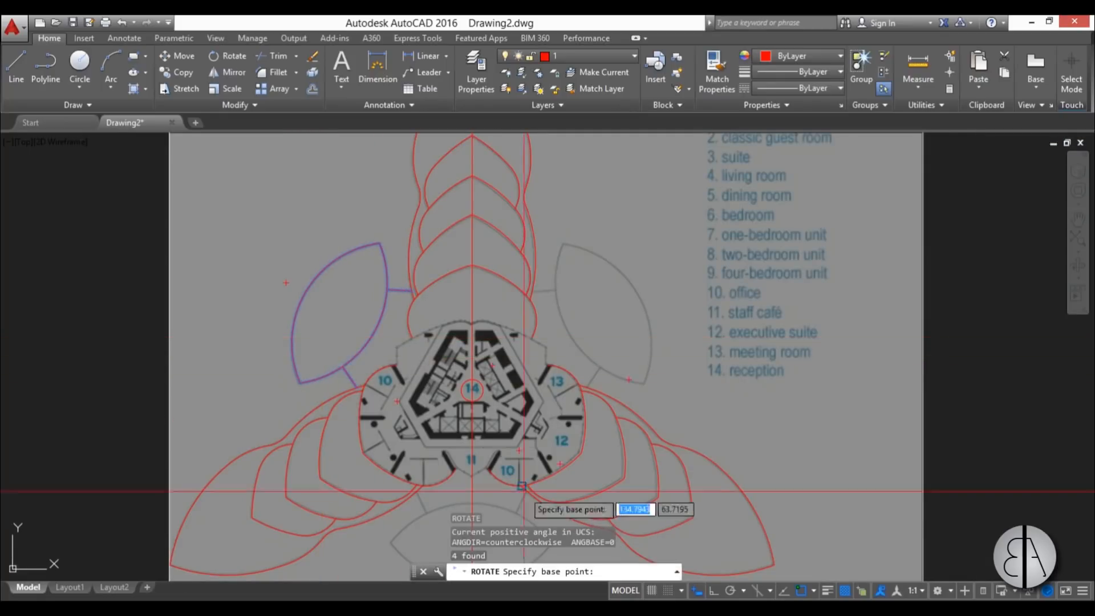
pyautogui.click(482, 392)
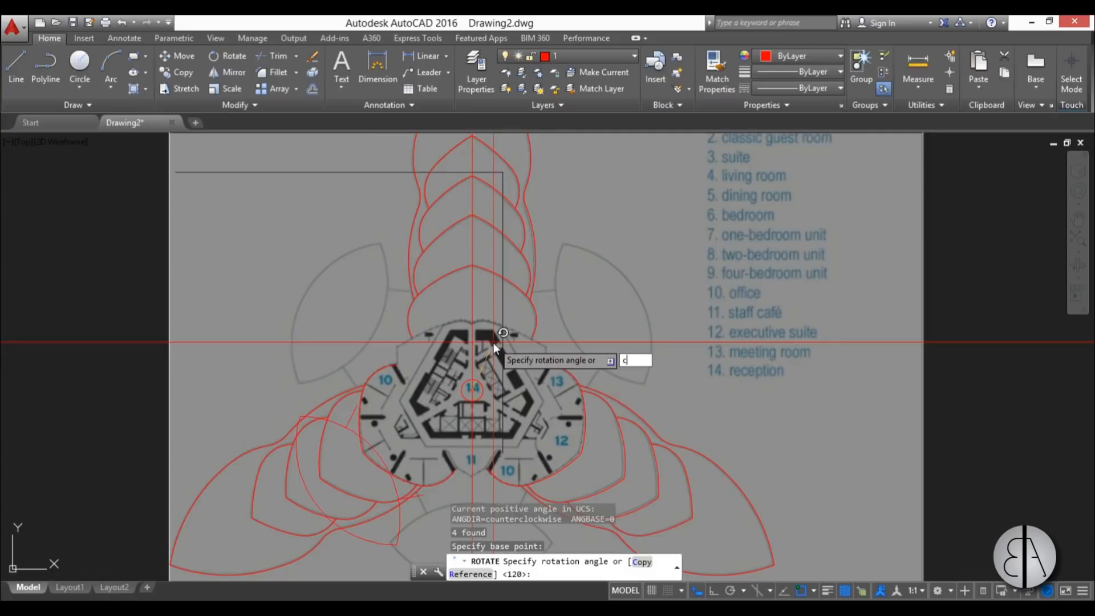
pyautogui.press('Return')
pyautogui.press('Return')
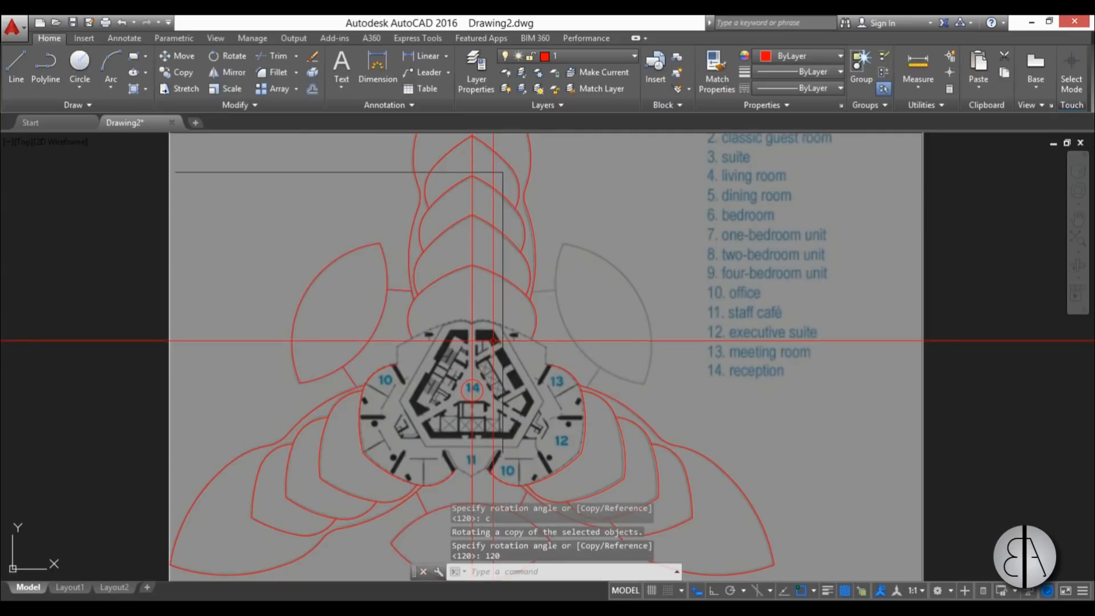
pyautogui.scroll(-2, 491, 267)
pyautogui.press('Escape')
pyautogui.press('Escape')
pyautogui.press('Escape')
# Step: Mirror the left leaf and its two connector lines across the vertical center line, keeping the originals
pyautogui.scroll(3, 432, 271)
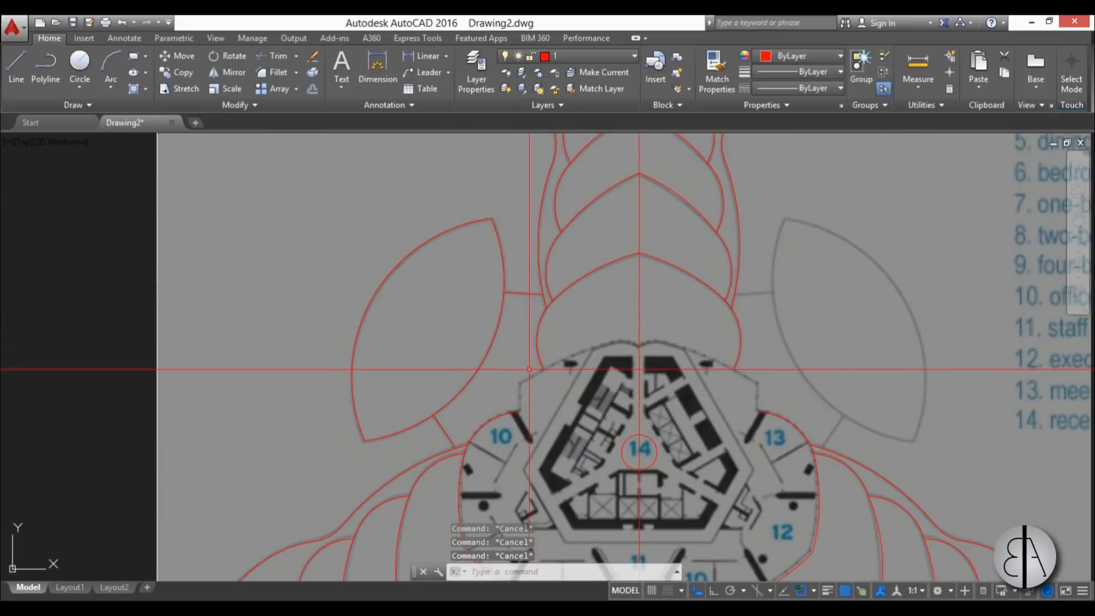
pyautogui.click(529, 369)
pyautogui.click(474, 274)
pyautogui.click(454, 435)
pyautogui.click(377, 386)
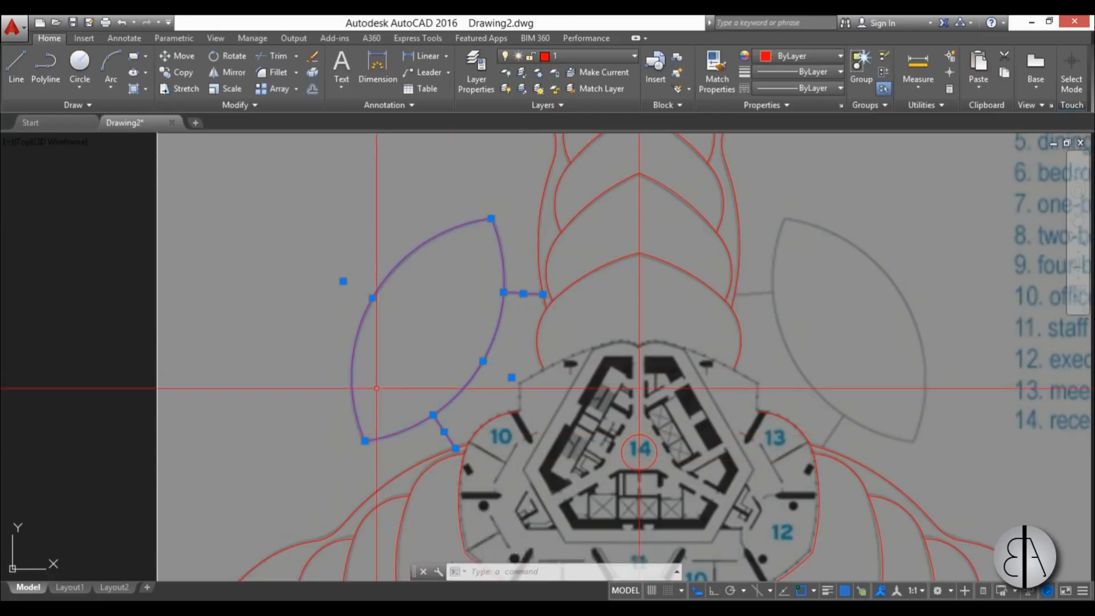
pyautogui.write('mi')
pyautogui.press('Return')
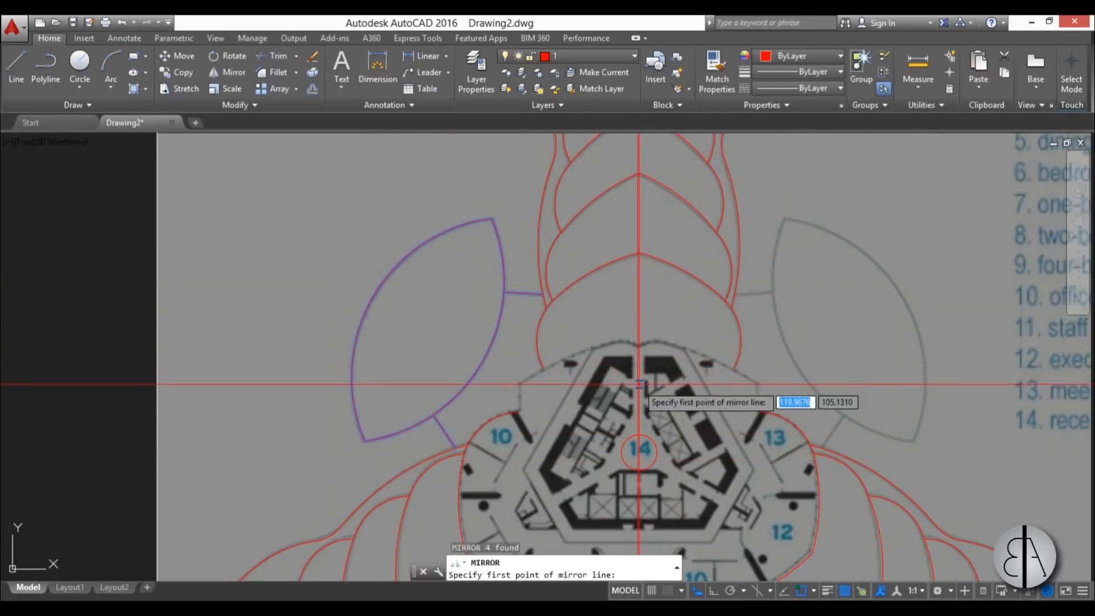
pyautogui.click(640, 384)
pyautogui.click(645, 289)
pyautogui.press('Return')
pyautogui.scroll(-4, 479, 284)
pyautogui.scroll(-2, 479, 285)
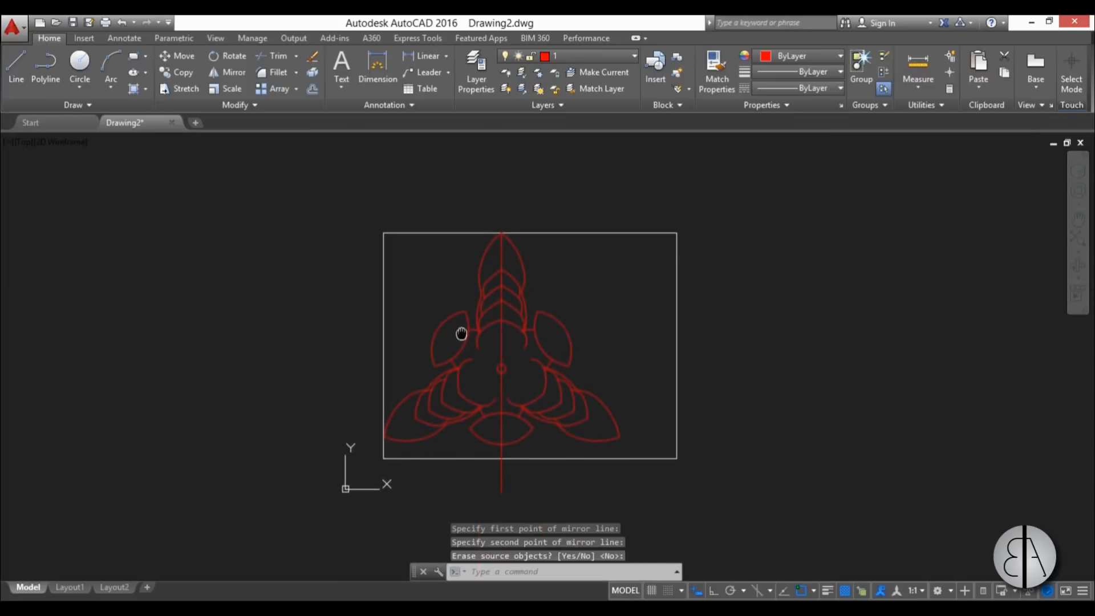
# Step: Trace the curved top of the core's outline with an arc from the notch on the vertical center line toward the left
pyautogui.scroll(6, 443, 254)
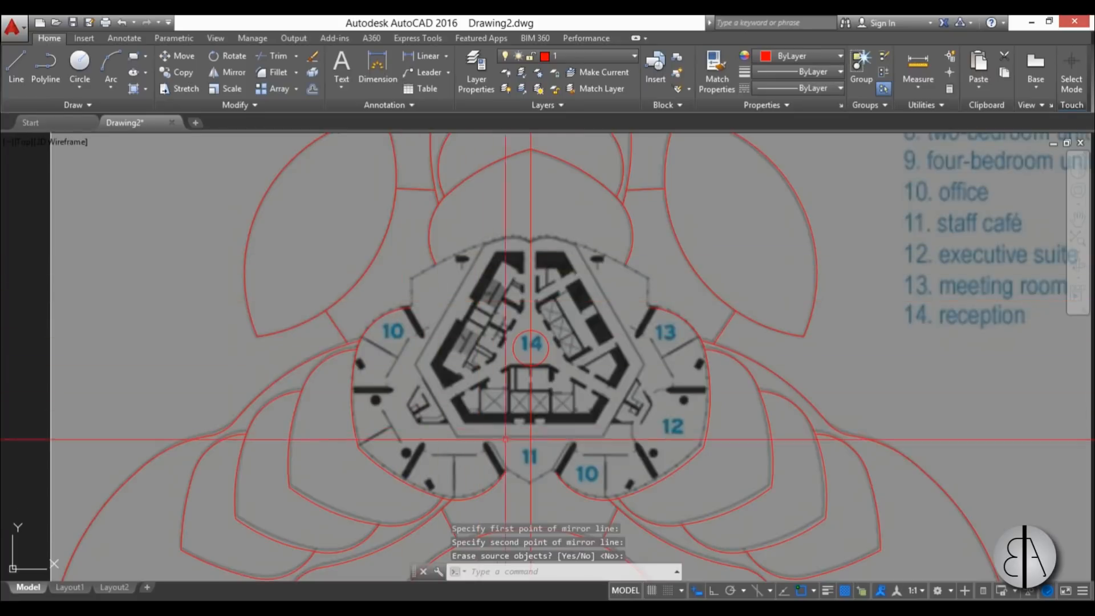
pyautogui.scroll(2, 408, 281)
pyautogui.moveTo(593, 212); pyautogui.dragTo(562, 233, button='middle')
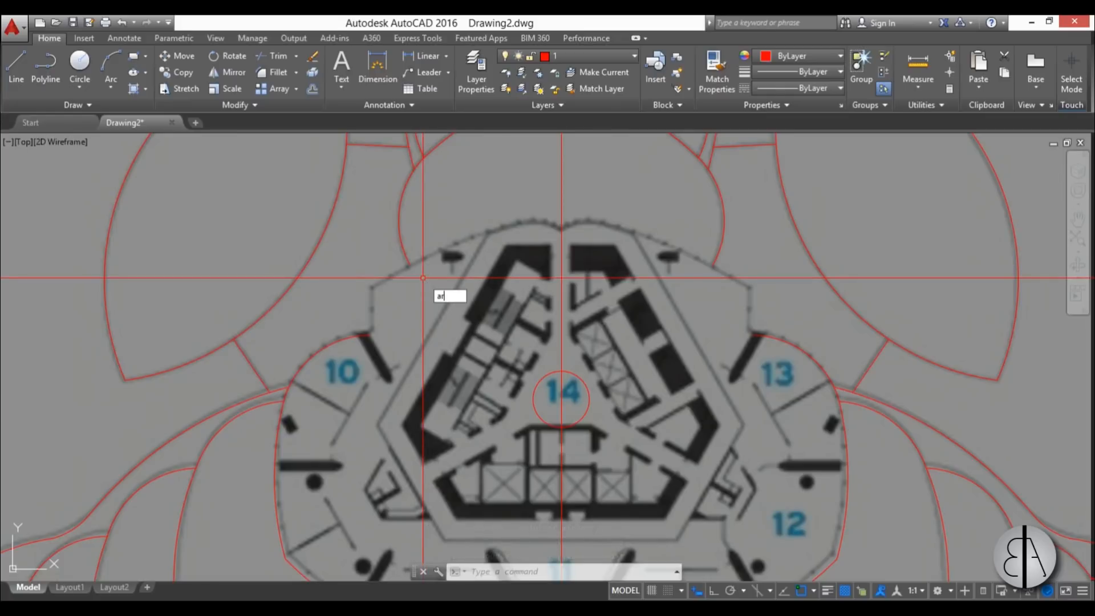
pyautogui.write('ar')
pyautogui.press('Return')
pyautogui.scroll(4, 598, 233)
pyautogui.click(599, 233)
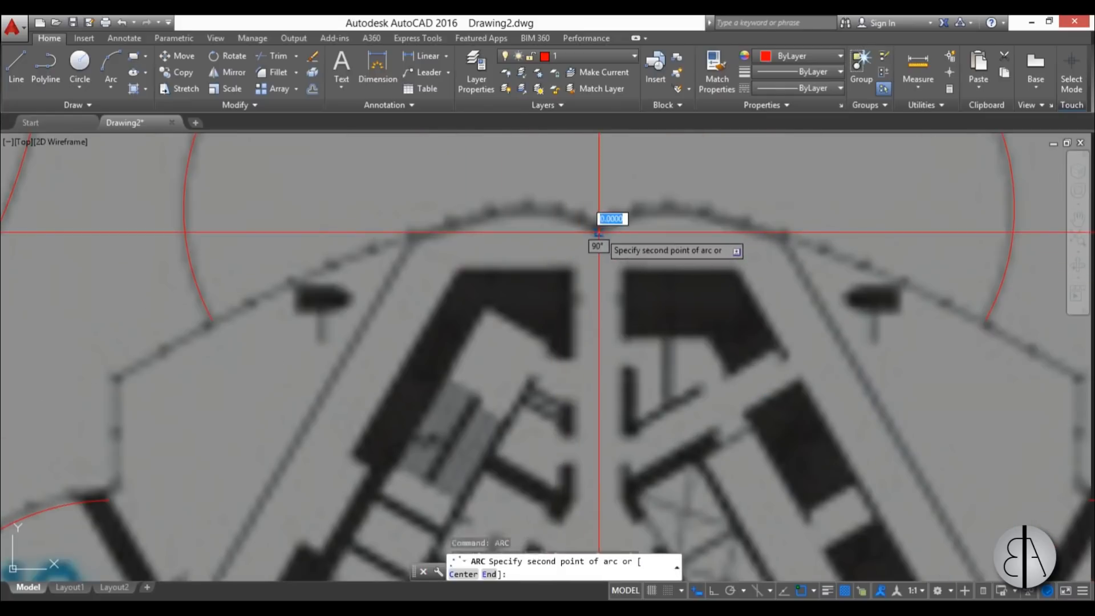
pyautogui.scroll(-4, 570, 199)
pyautogui.scroll(4, 553, 195)
pyautogui.scroll(-3, 543, 211)
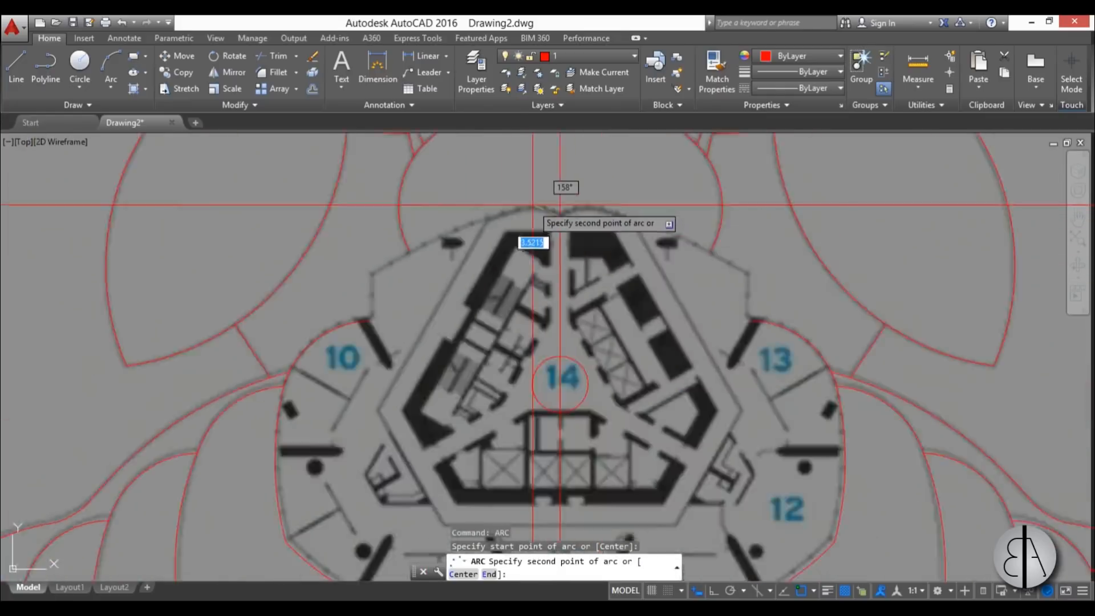
pyautogui.scroll(3, 532, 204)
pyautogui.click(533, 213)
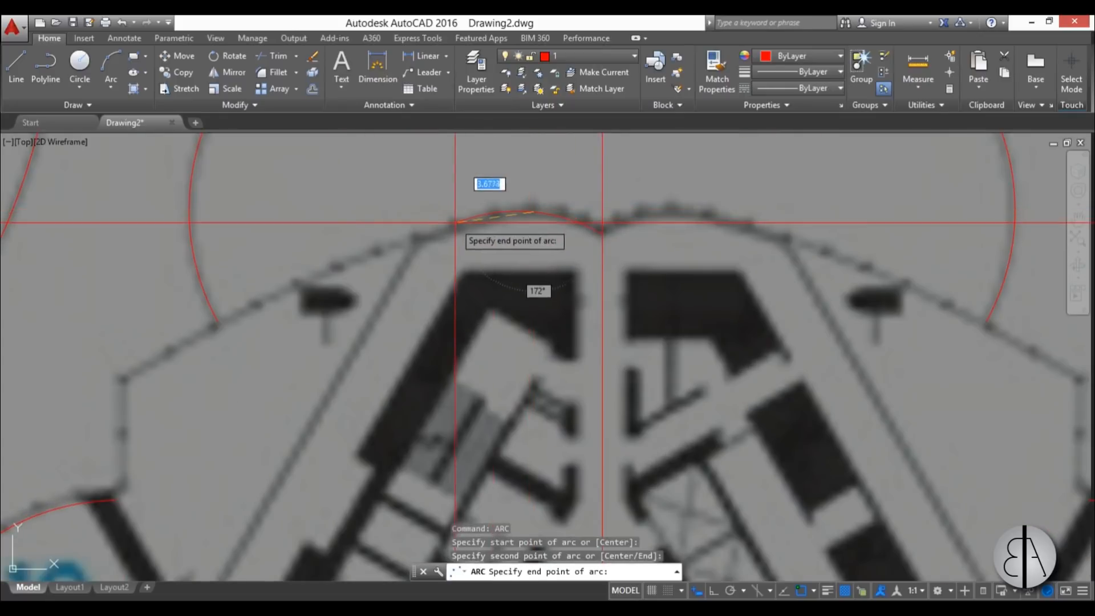
pyautogui.click(459, 222)
# Step: Continue the core's upper-left outline with a second arc from the first arc's end to the outline's left corner
pyautogui.press('Return')
pyautogui.click(459, 223)
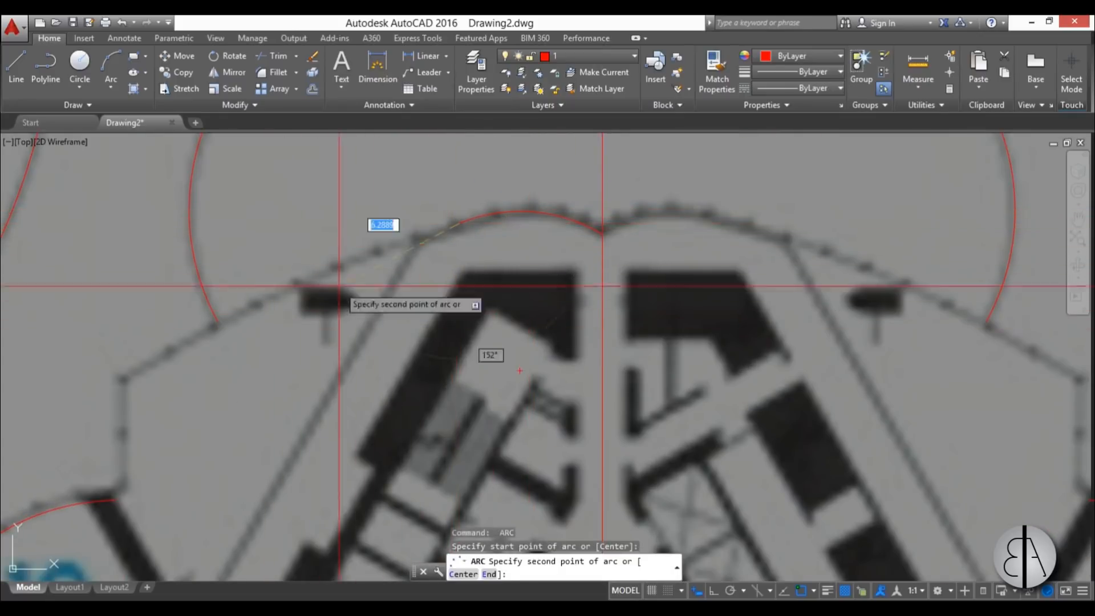
pyautogui.click(263, 302)
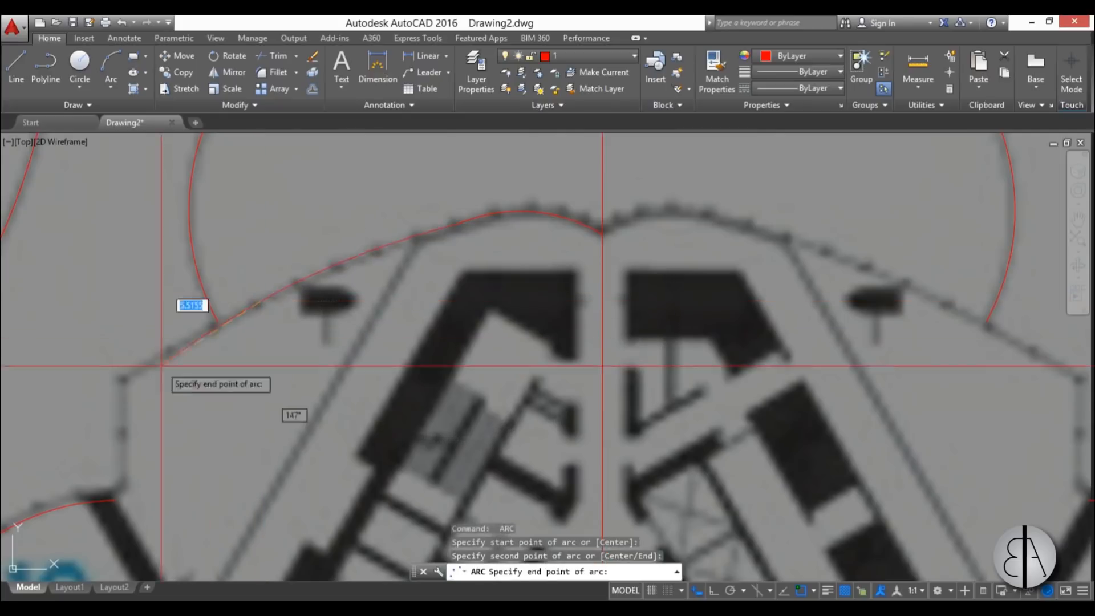
pyautogui.click(116, 380)
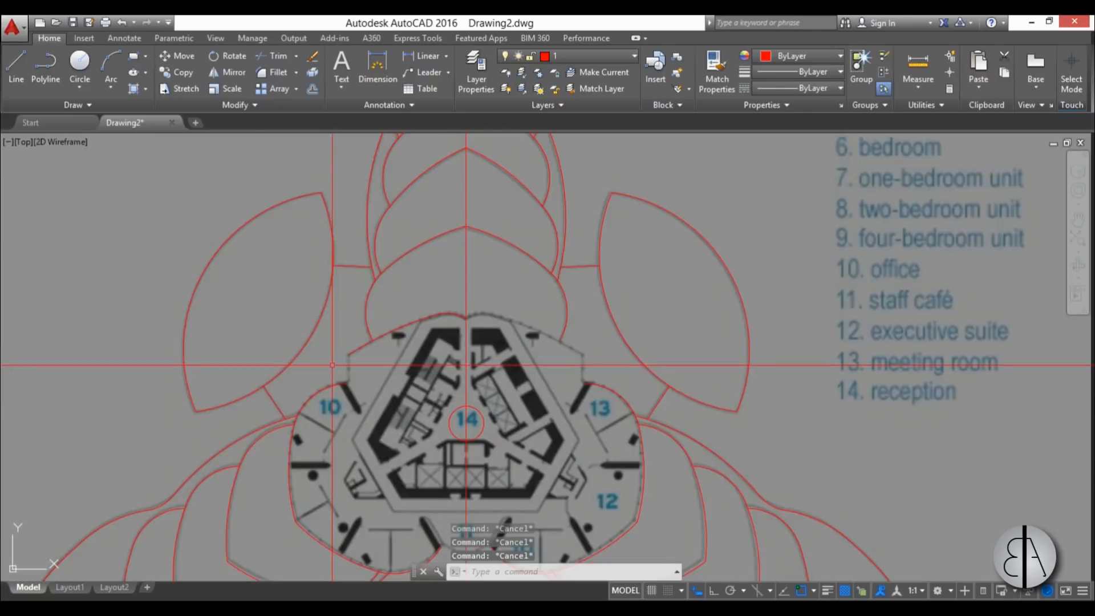
# Step: Draw a diagonal guide line from the small circle's center to the midpoint of the left leaf's outer arc
pyautogui.press('l')
pyautogui.press('Return')
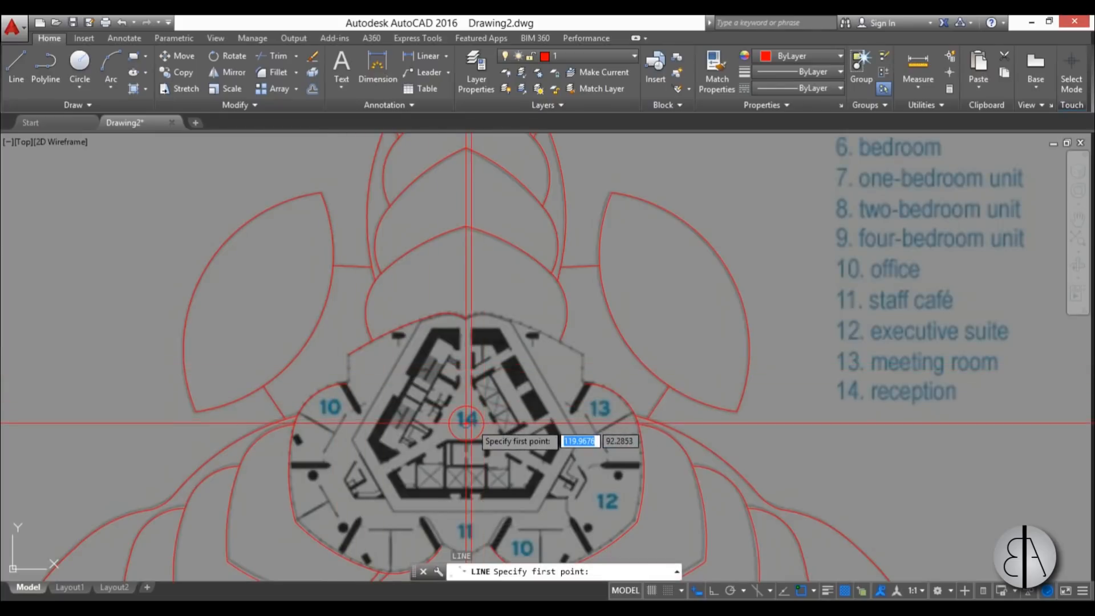
pyautogui.click(467, 423)
pyautogui.click(203, 271)
pyautogui.press('Escape')
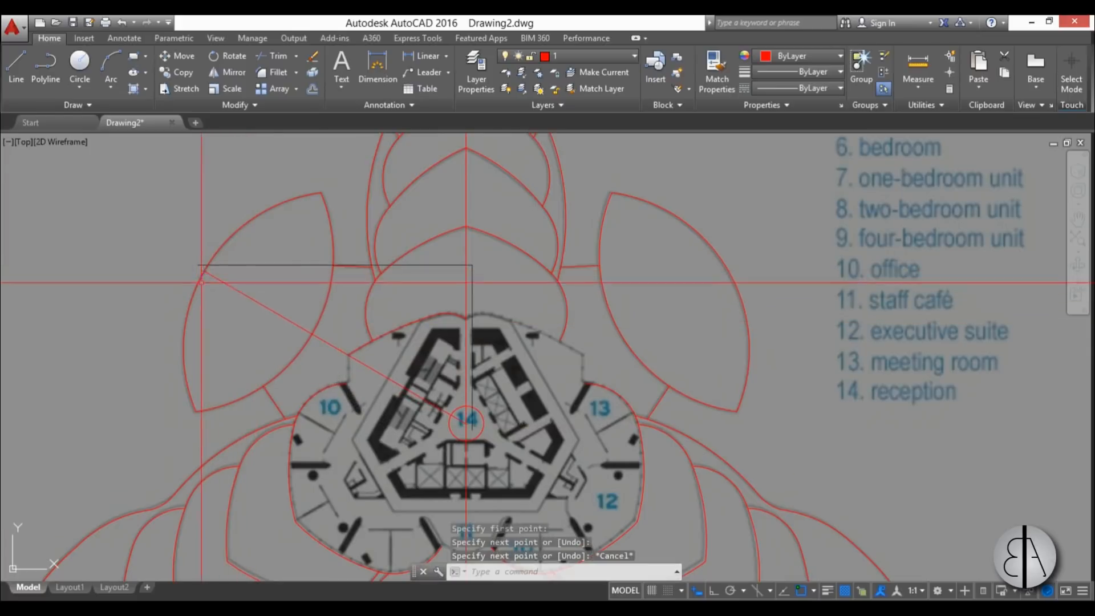
# Step: Stretch the second outline arc's free endpoint at the left corner onto the diagonal guide line
pyautogui.scroll(8, 303, 343)
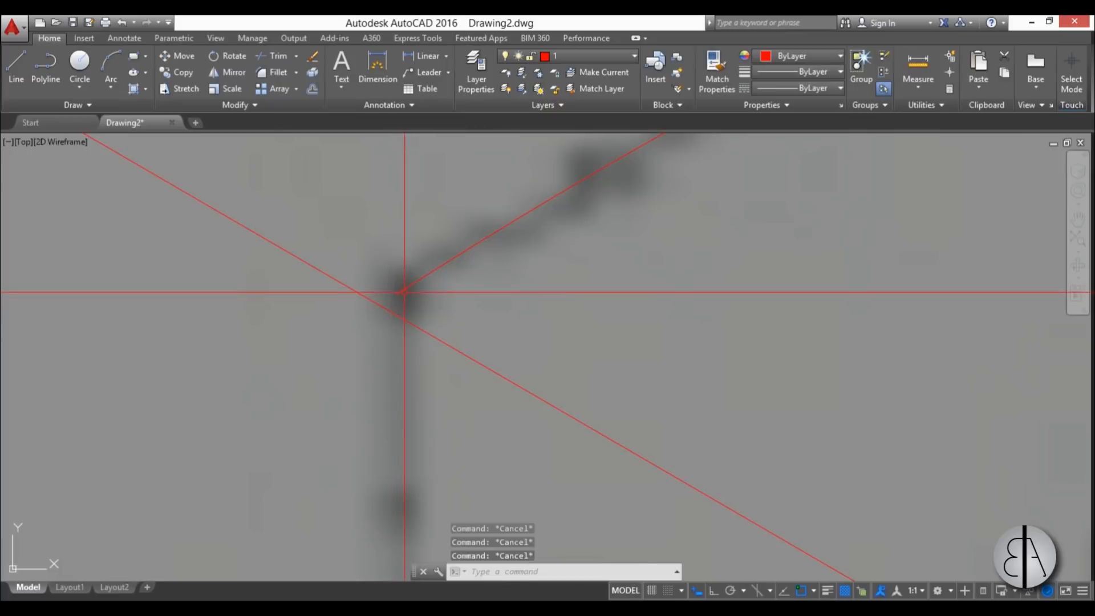
pyautogui.click(399, 294)
pyautogui.click(400, 296)
pyautogui.click(396, 295)
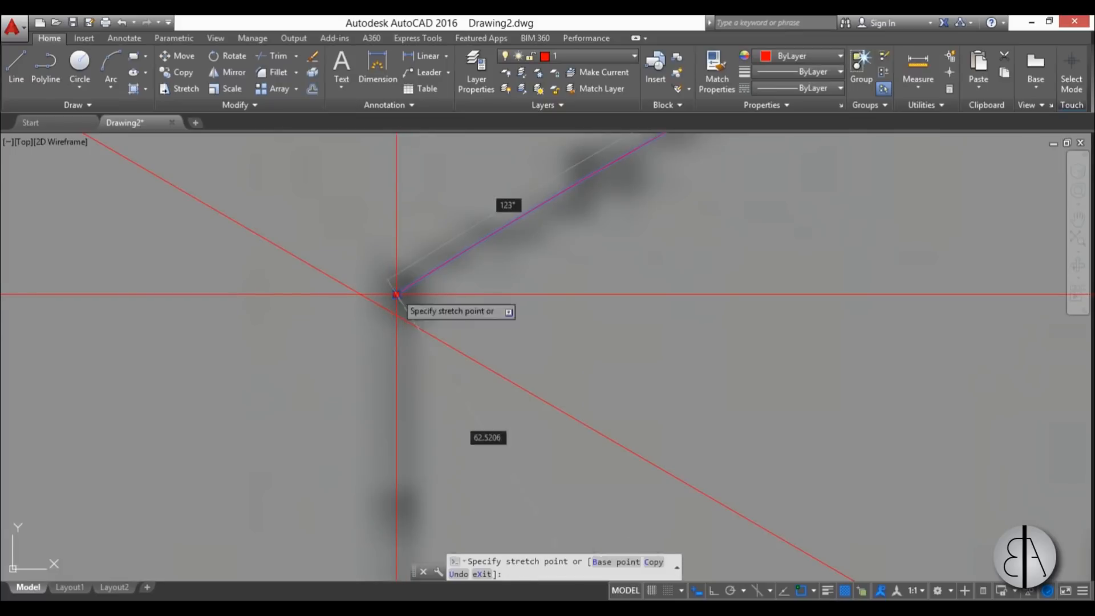
# Step: Mirror the two upper-left outline arcs across the diagonal guide line, keeping the originals
pyautogui.scroll(-4, 381, 302)
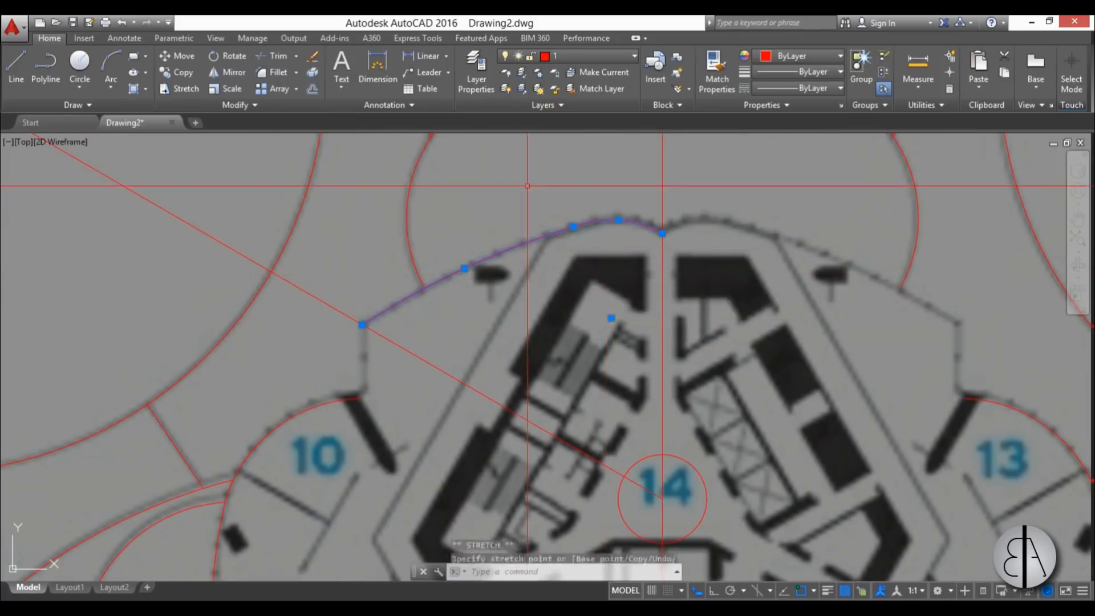
pyautogui.scroll(-2, 507, 240)
pyautogui.write('i')
pyautogui.press('Return')
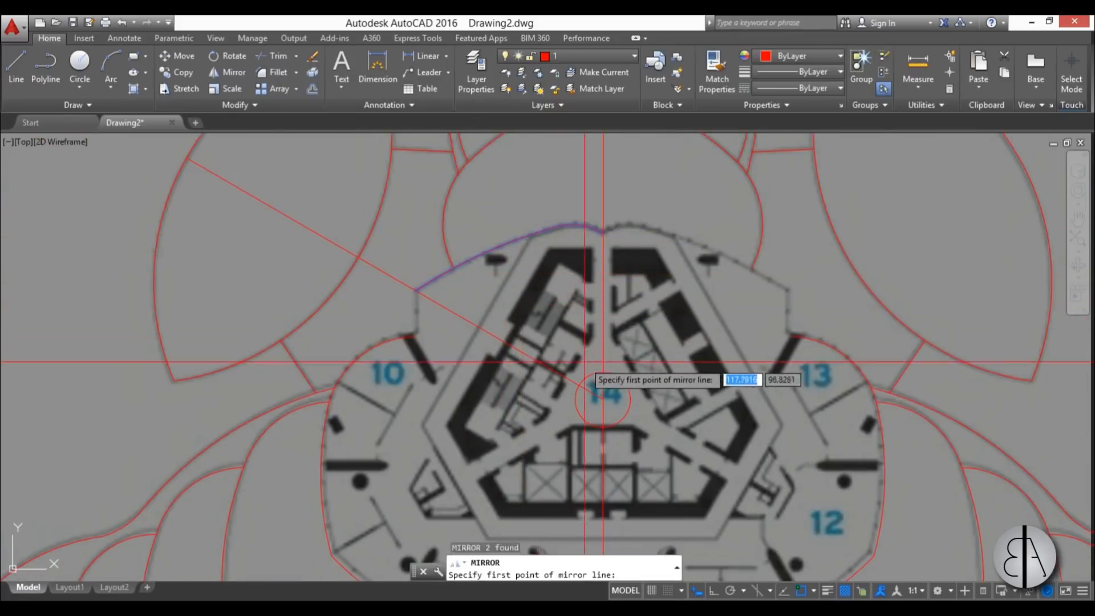
pyautogui.click(603, 398)
pyautogui.click(477, 329)
pyautogui.press('Return')
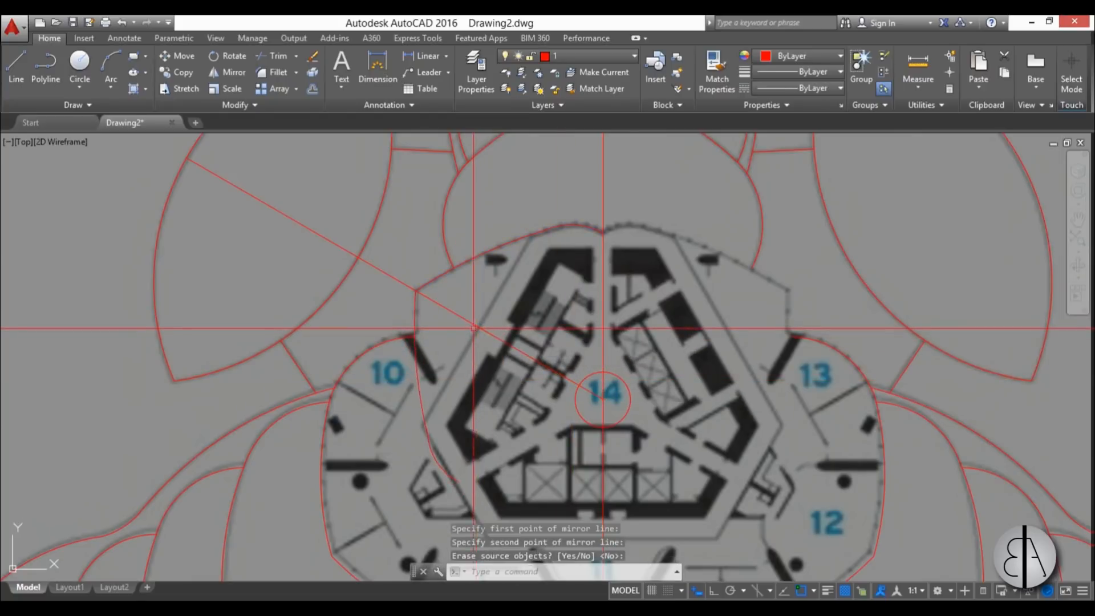
pyautogui.scroll(-4, 476, 329)
pyautogui.press('Escape')
pyautogui.press('Escape')
pyautogui.press('Escape')
# Step: Mirror the four left outline arcs of the core across the vertical center line, keeping the originals
pyautogui.scroll(4, 495, 310)
pyautogui.click(538, 321)
pyautogui.click(498, 211)
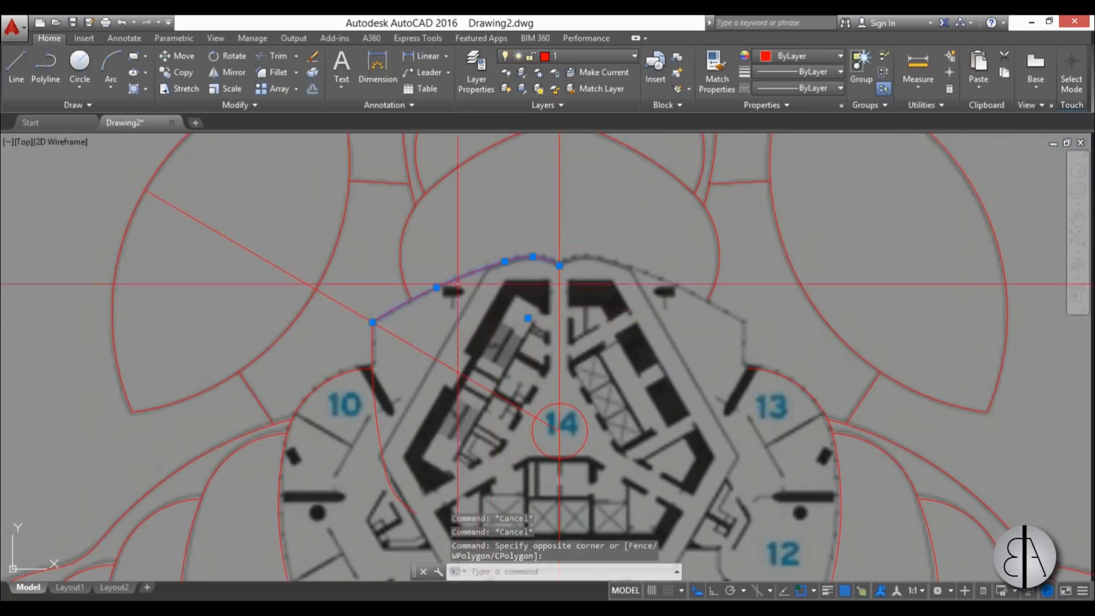
pyautogui.click(436, 476)
pyautogui.click(341, 448)
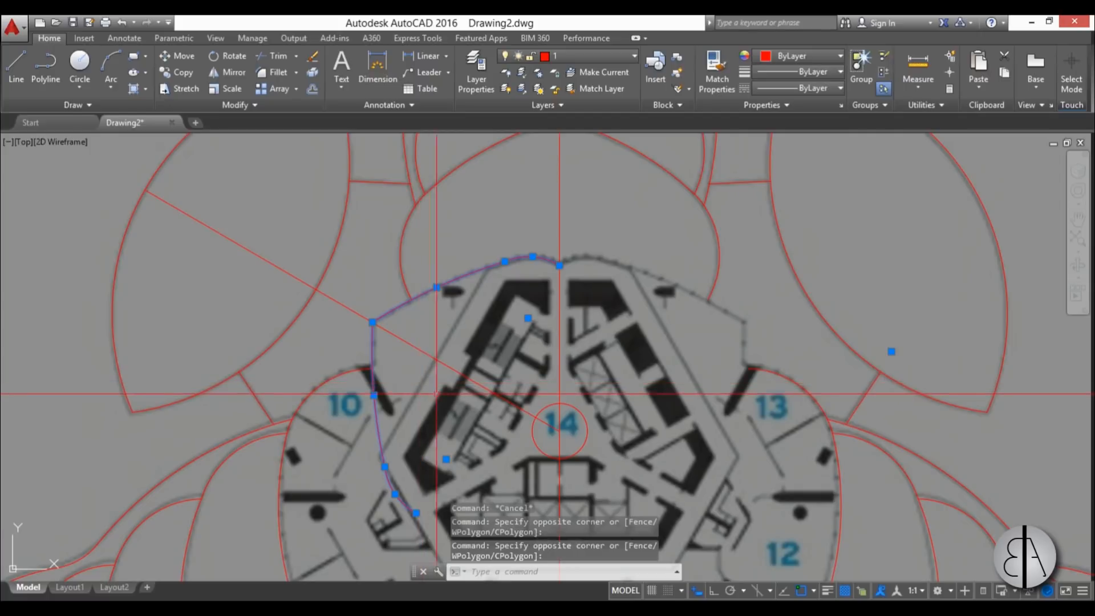
pyautogui.press('Return')
pyautogui.click(559, 390)
pyautogui.click(560, 204)
pyautogui.press('Return')
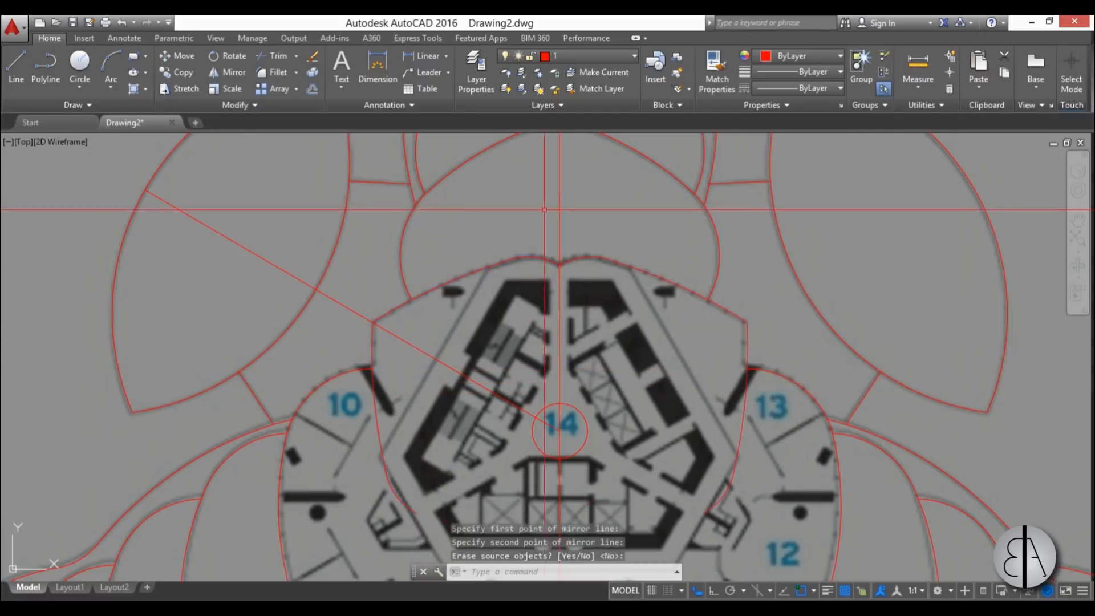
pyautogui.scroll(-6, 544, 209)
pyautogui.scroll(4, 616, 259)
pyautogui.press('Escape')
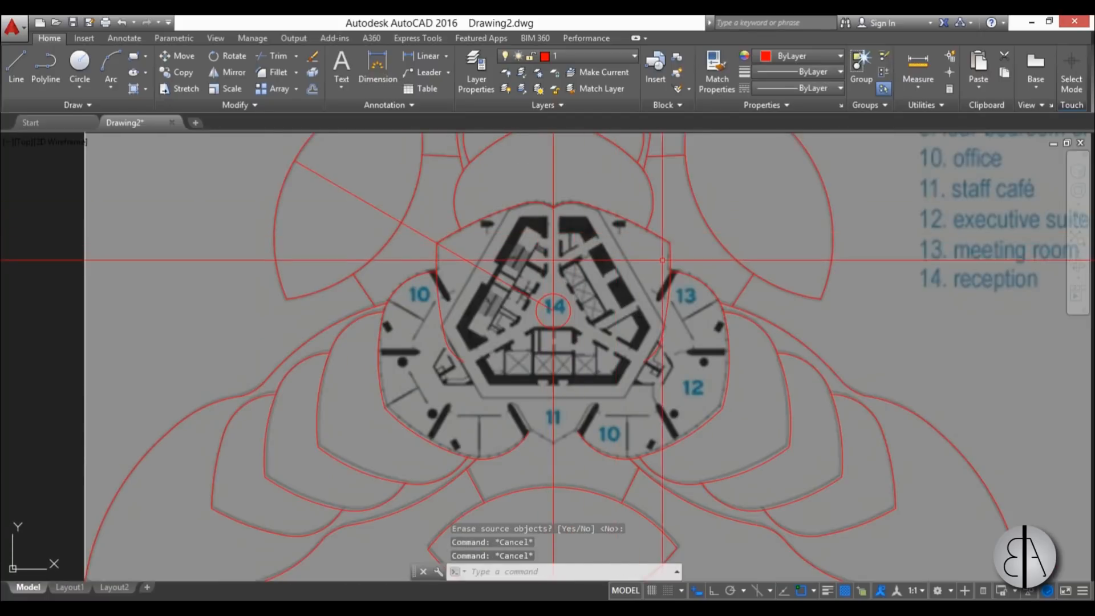
# Step: Try to rotate the four right-hand core outline arcs by 120 degrees about the small circle's center
pyautogui.click(692, 248)
pyautogui.click(659, 232)
pyautogui.click(670, 351)
pyautogui.click(640, 331)
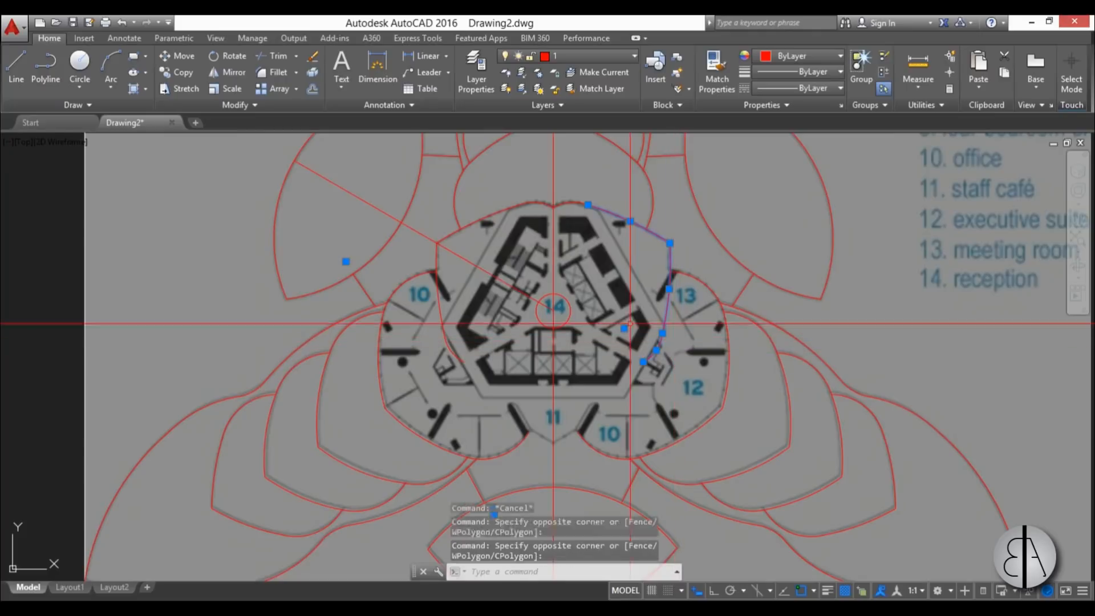
pyautogui.click(582, 225)
pyautogui.click(575, 178)
pyautogui.moveTo(566, 202); pyautogui.dragTo(513, 223, button='middle')
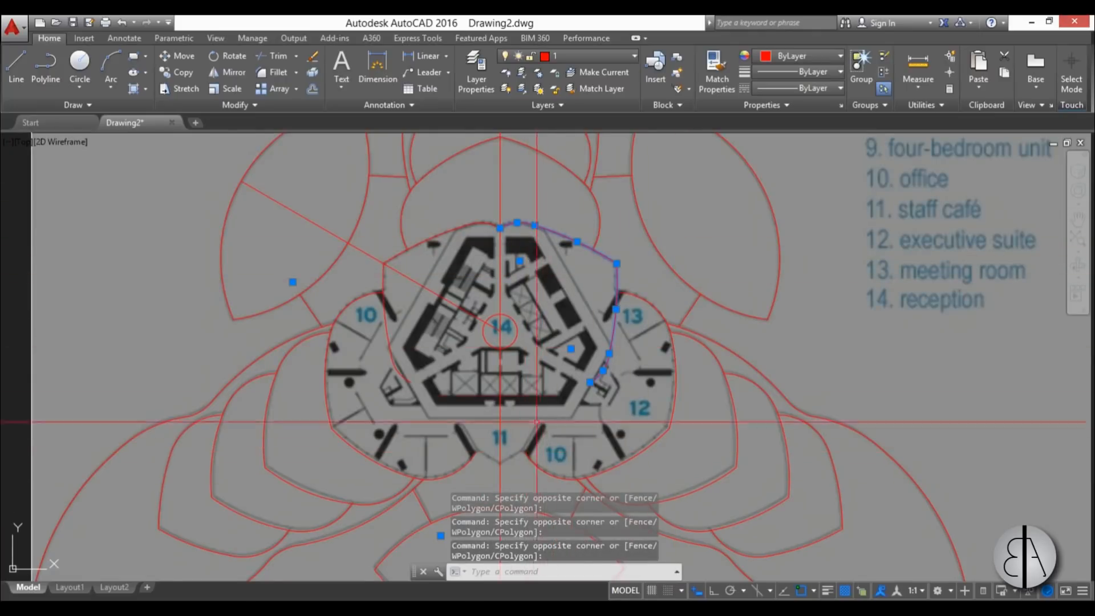
pyautogui.write('ro')
pyautogui.press('Return')
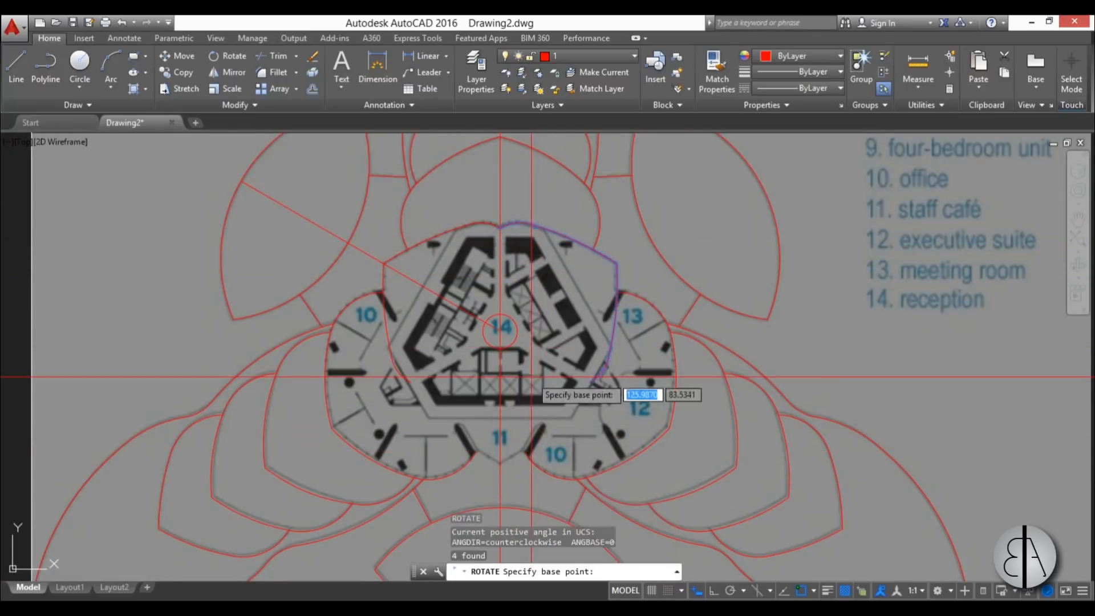
pyautogui.click(501, 331)
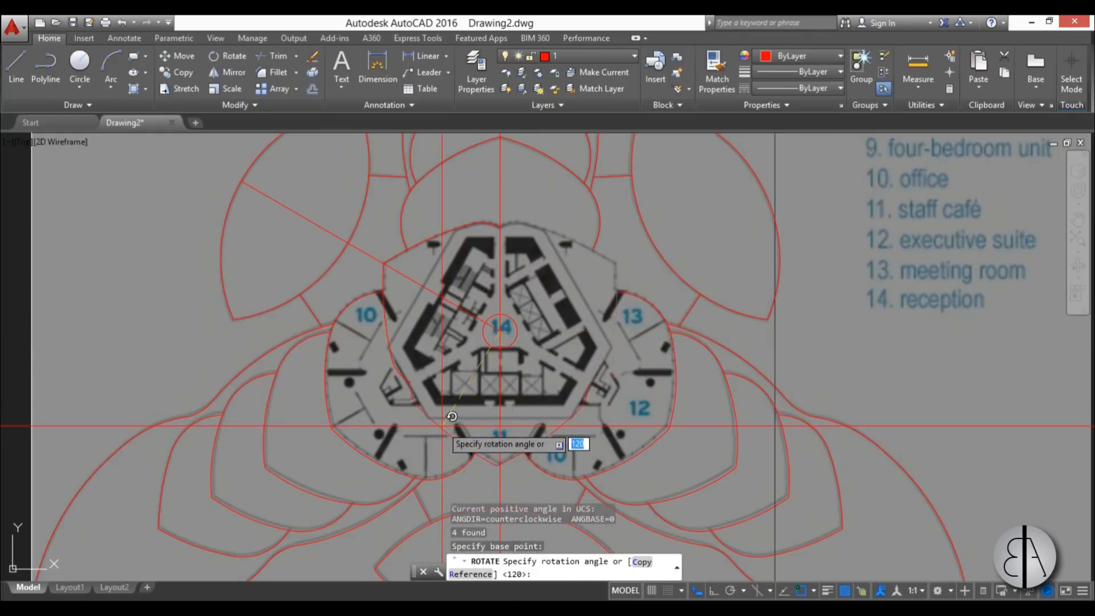
pyautogui.write('120')
pyautogui.press('Return')
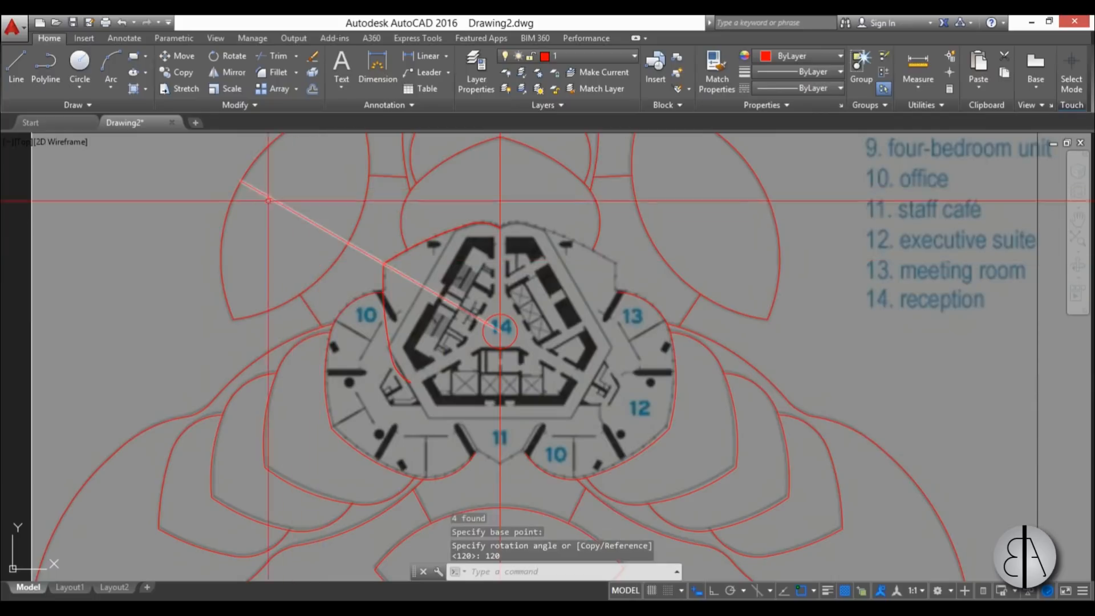
pyautogui.click(118, 22)
# Step: Rotate the four right-hand core outline arcs by -120 degrees about the small circle's center
pyautogui.scroll(2, 506, 245)
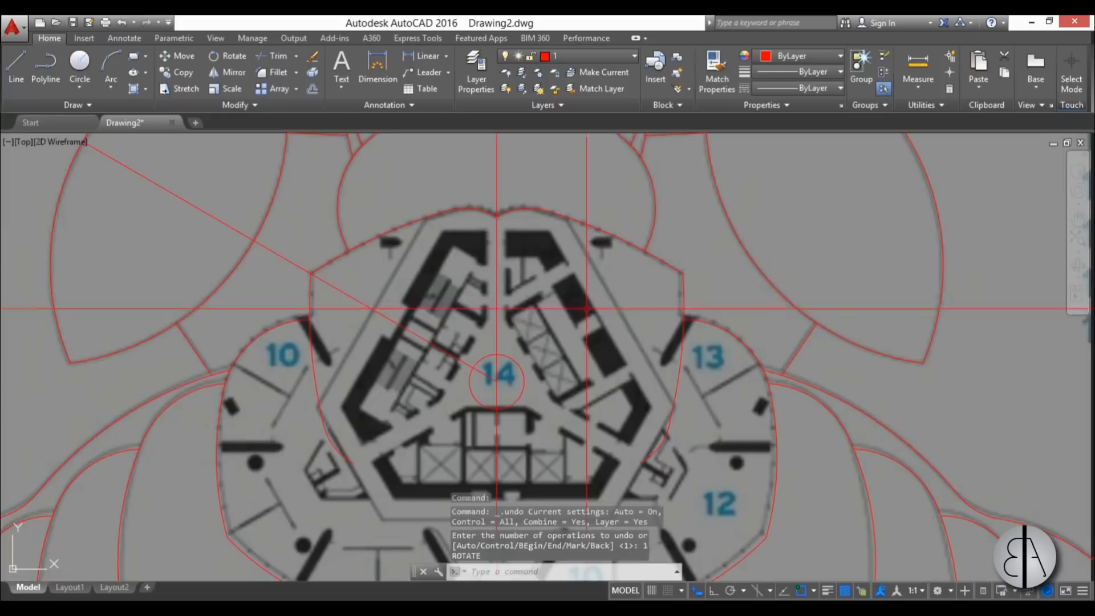
pyautogui.click(721, 282)
pyautogui.click(666, 254)
pyautogui.click(533, 250)
pyautogui.click(528, 184)
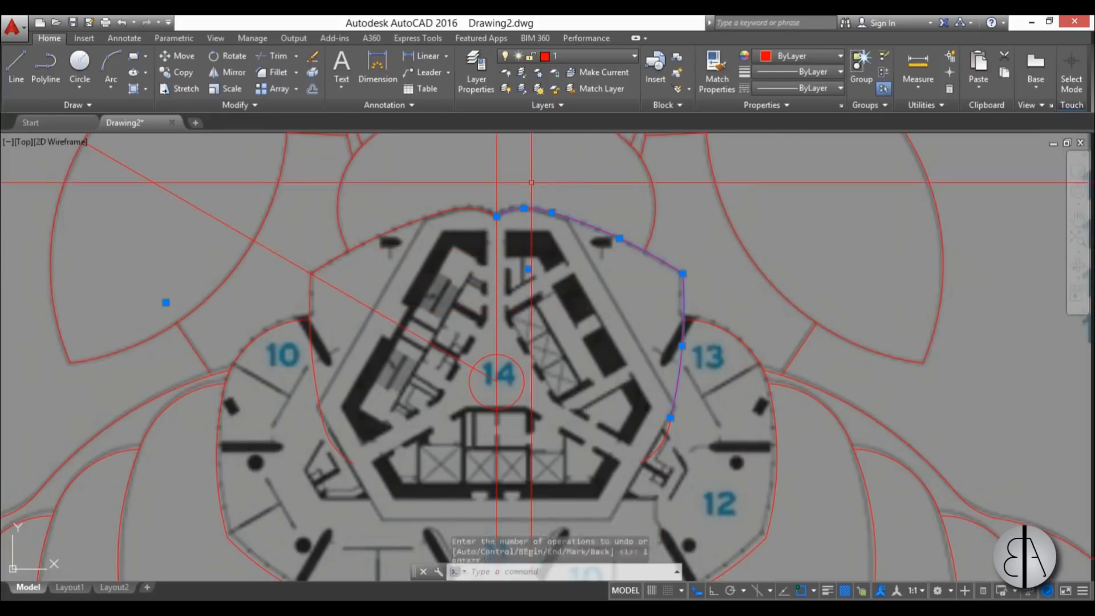
pyautogui.scroll(-2, 528, 184)
pyautogui.click(677, 374)
pyautogui.click(595, 329)
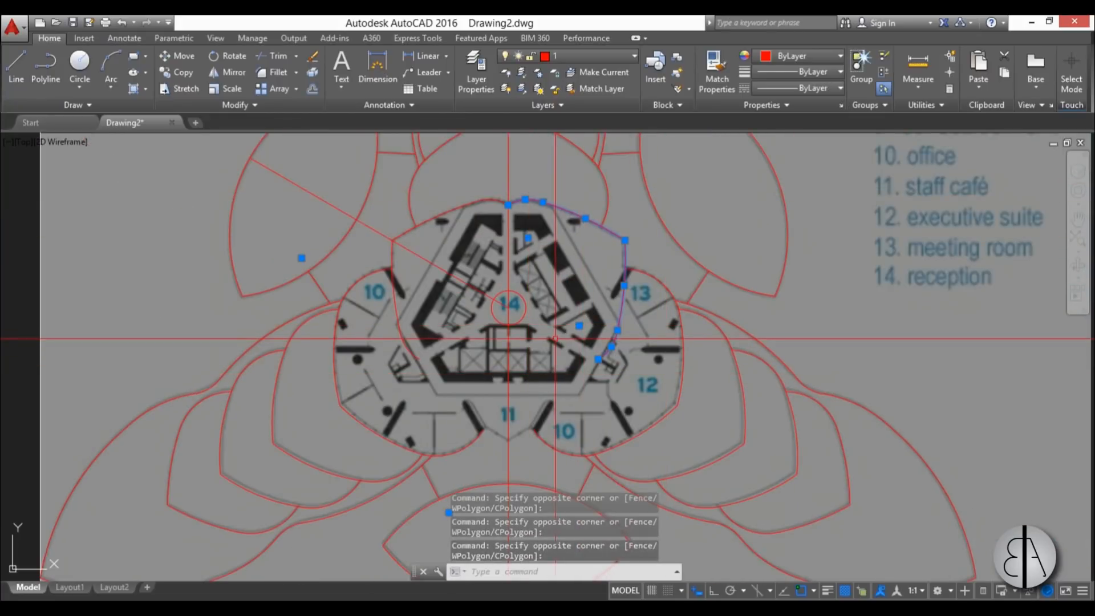
pyautogui.write('ro')
pyautogui.press('Return')
pyautogui.click(508, 306)
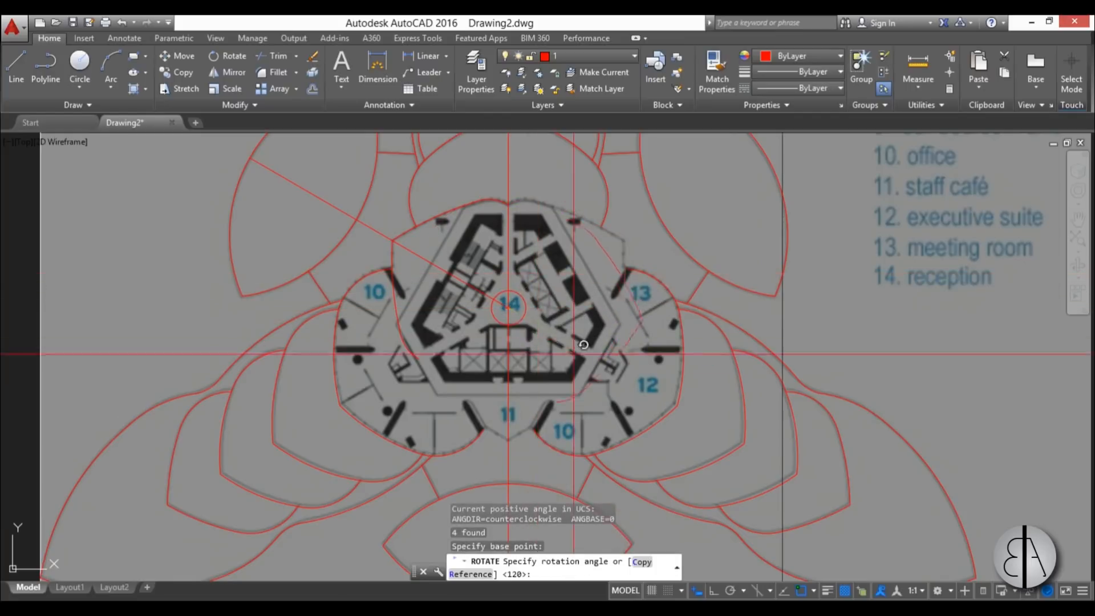
pyautogui.write('-120')
pyautogui.press('Return')
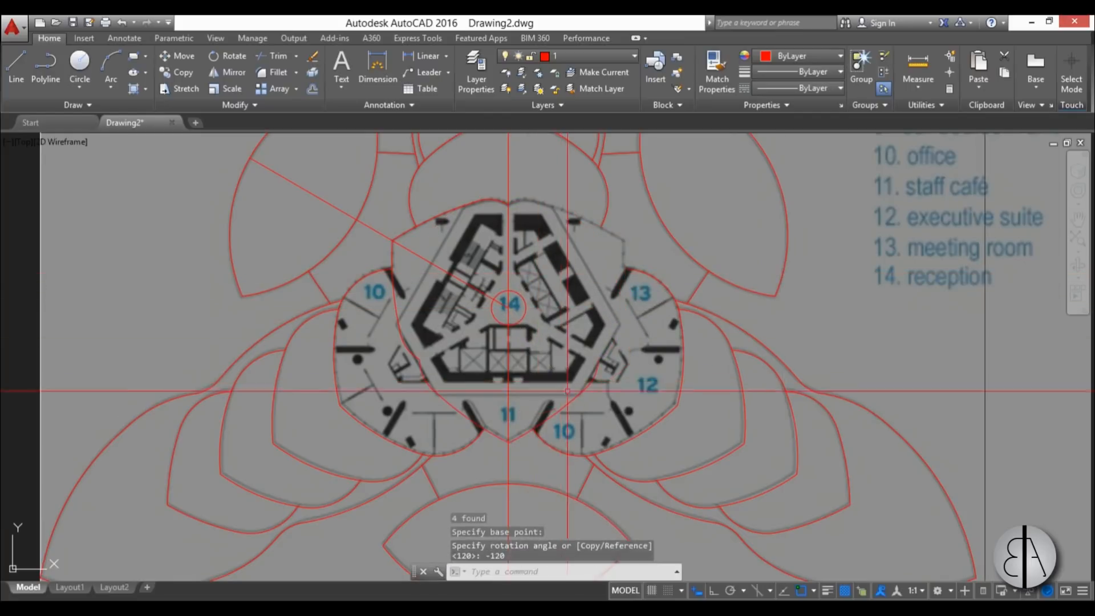
# Step: Mirror the four left outline arcs of the core across the vertical center line, keeping the originals
pyautogui.scroll(2, 573, 354)
pyautogui.moveTo(575, 352); pyautogui.dragTo(583, 442, button='middle')
pyautogui.press('Escape')
pyautogui.press('Escape')
pyautogui.scroll(2, 342, 441)
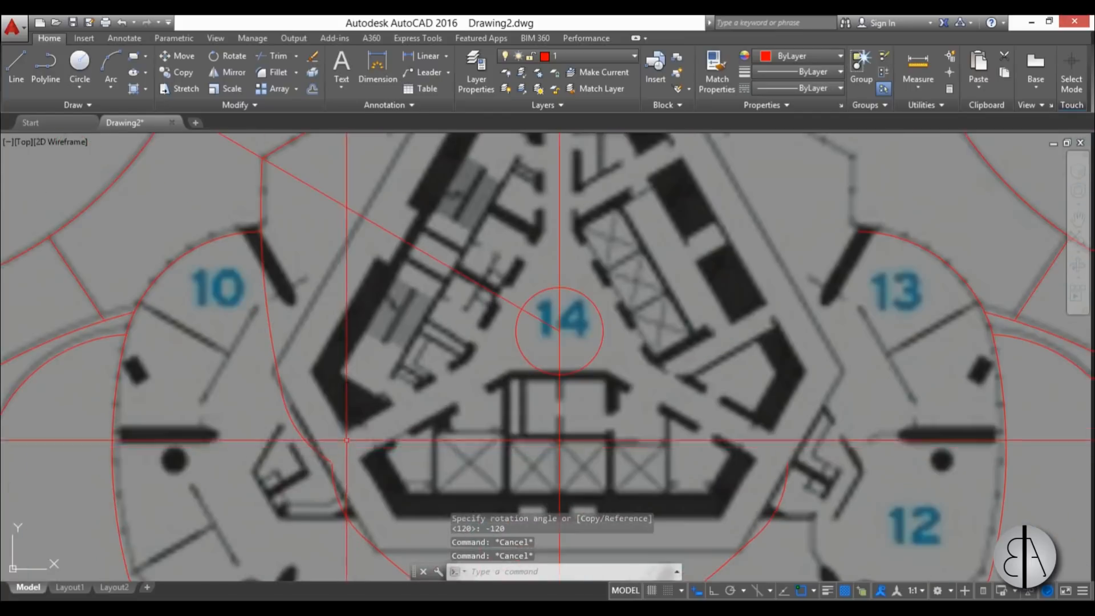
pyautogui.scroll(6, 342, 458)
pyautogui.scroll(-6, 358, 456)
pyautogui.click(351, 424)
pyautogui.click(288, 323)
pyautogui.scroll(-2, 392, 208)
pyautogui.moveTo(392, 208); pyautogui.dragTo(362, 437, button='middle')
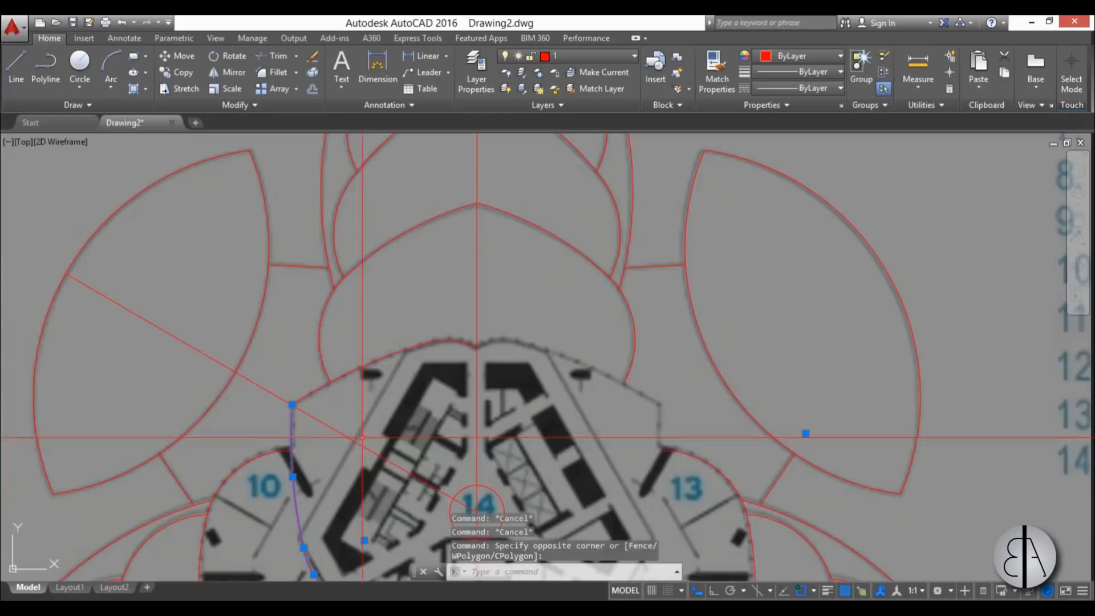
pyautogui.click(445, 367)
pyautogui.click(391, 287)
pyautogui.write('mi')
pyautogui.press('Return')
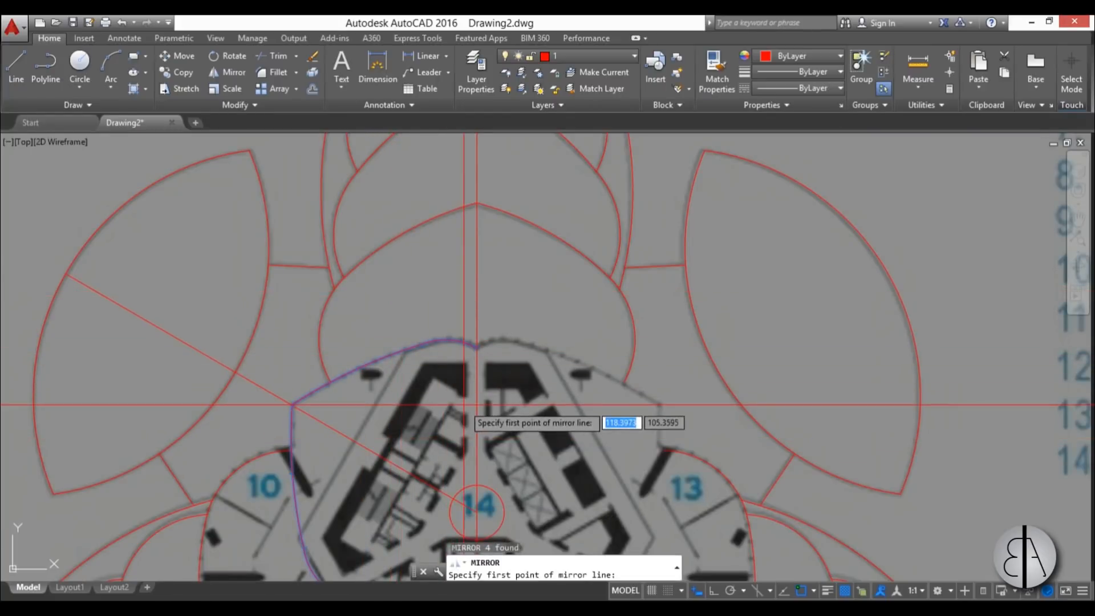
pyautogui.click(476, 348)
pyautogui.click(492, 314)
pyautogui.scroll(-4, 492, 314)
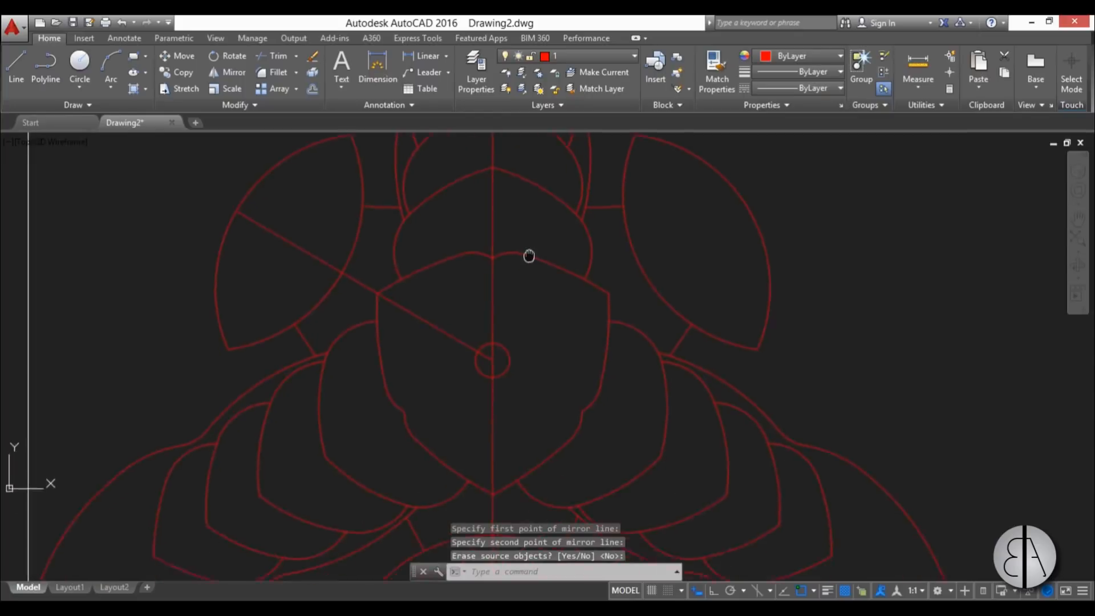
# Step: Close the small gap between the two outline arcs at the core's lower-right corner with a zero-radius fillet
pyautogui.scroll(10, 528, 254)
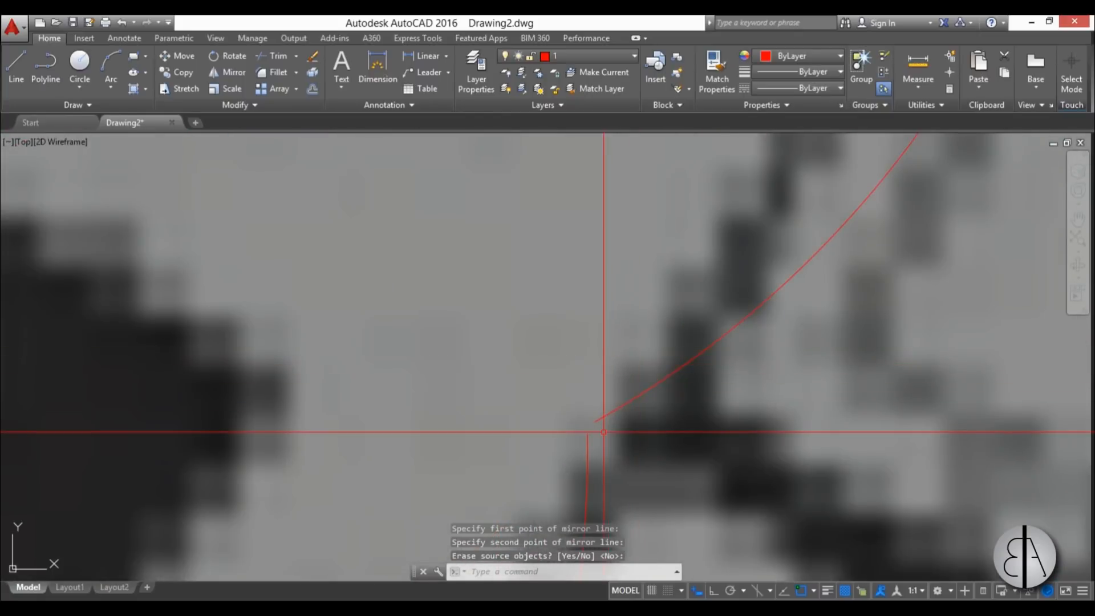
pyautogui.write('f')
pyautogui.press('Return')
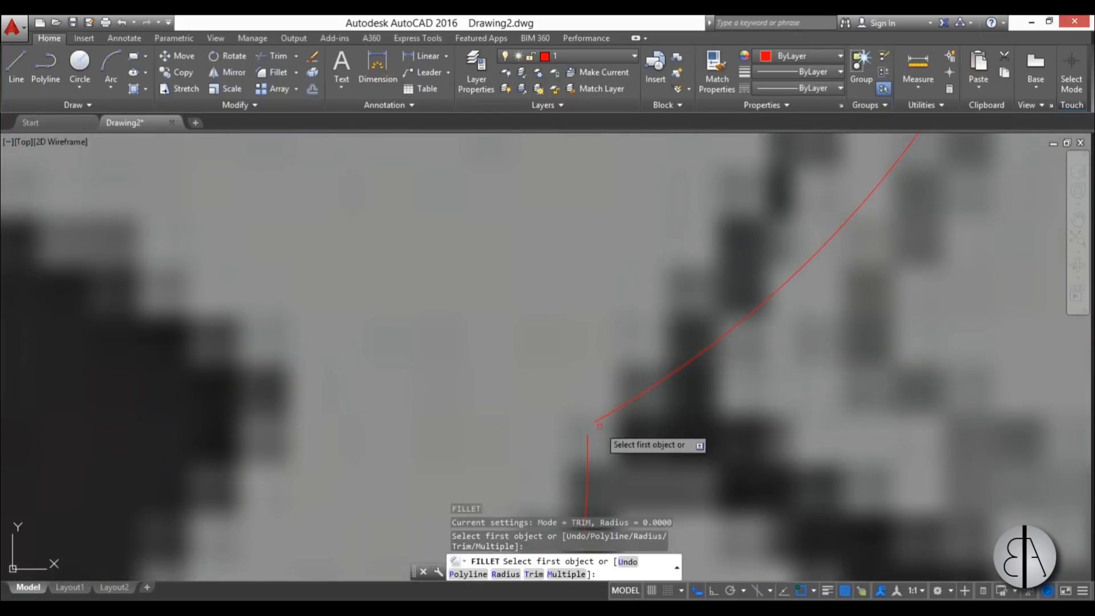
pyautogui.click(604, 415)
pyautogui.click(587, 454)
pyautogui.scroll(-3, 596, 440)
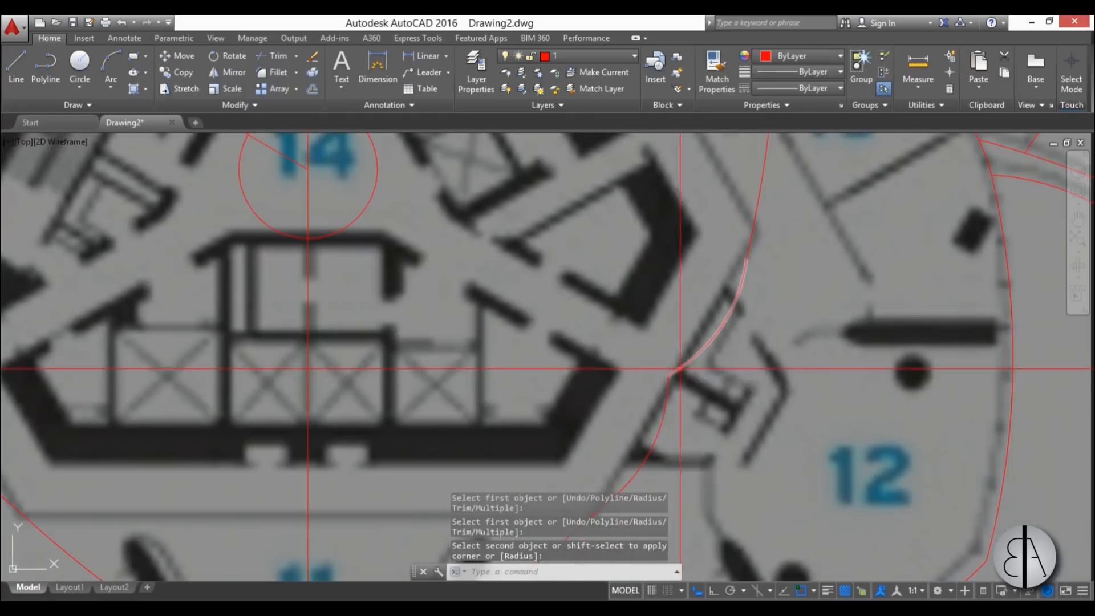
# Step: Join the two outline arcs at the core's lower-left corner with a zero-radius fillet
pyautogui.moveTo(596, 440); pyautogui.dragTo(740, 252, button='middle')
pyautogui.scroll(6, 383, 259)
pyautogui.press('Return')
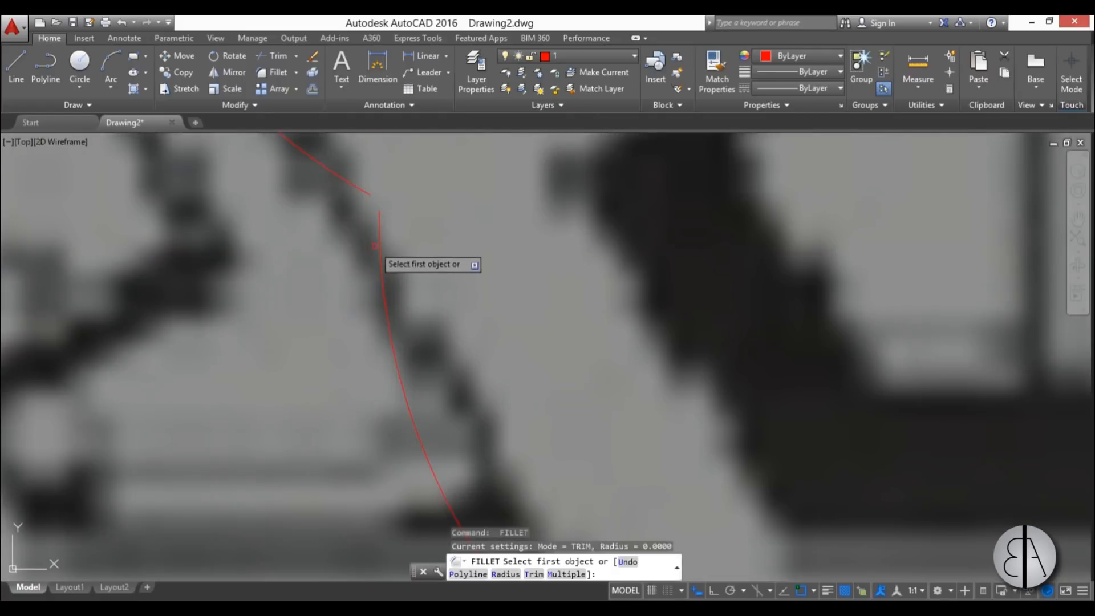
pyautogui.click(377, 248)
pyautogui.scroll(-5, 368, 210)
pyautogui.press('Escape')
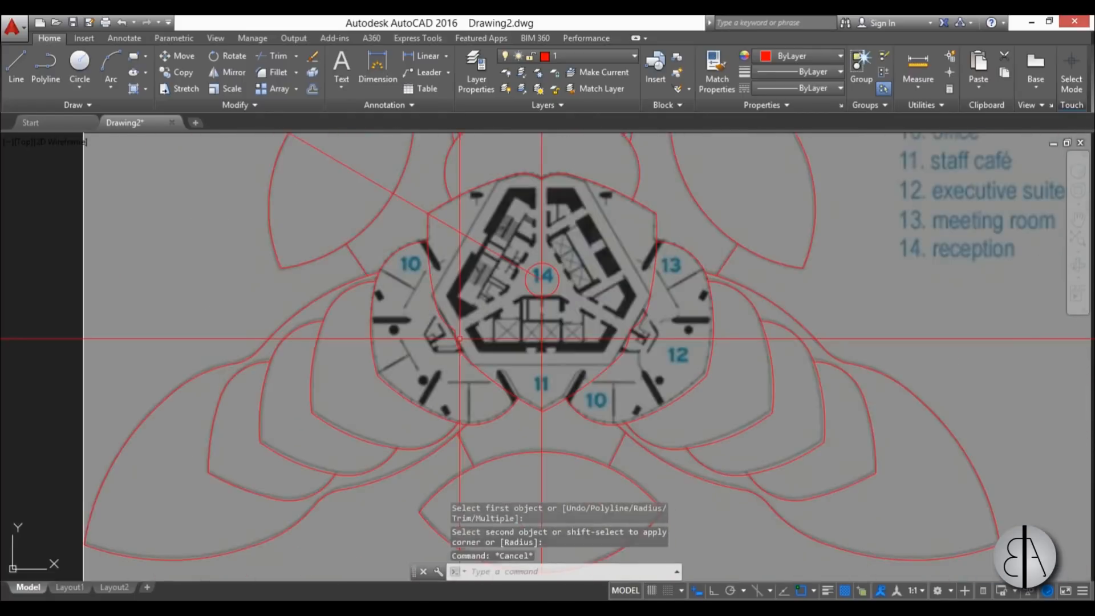
# Step: Delete the floor plan reference image from behind the traced linework
pyautogui.press('Escape')
pyautogui.scroll(-7, 442, 261)
pyautogui.moveTo(478, 364); pyautogui.dragTo(476, 375, button='middle')
pyautogui.scroll(6, 473, 363)
pyautogui.scroll(-3, 454, 336)
pyautogui.moveTo(454, 335); pyautogui.dragTo(464, 368, button='middle')
pyautogui.scroll(-3, 359, 217)
pyautogui.click(340, 192)
pyautogui.press('Escape')
pyautogui.press('Escape')
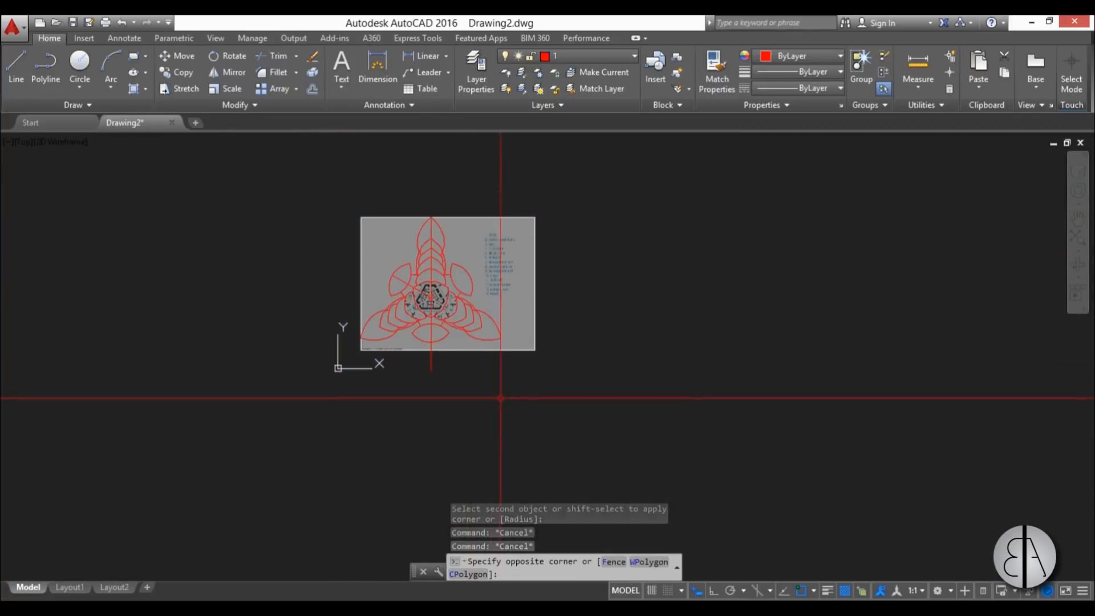
pyautogui.click(562, 378)
pyautogui.click(522, 308)
pyautogui.press('Delete')
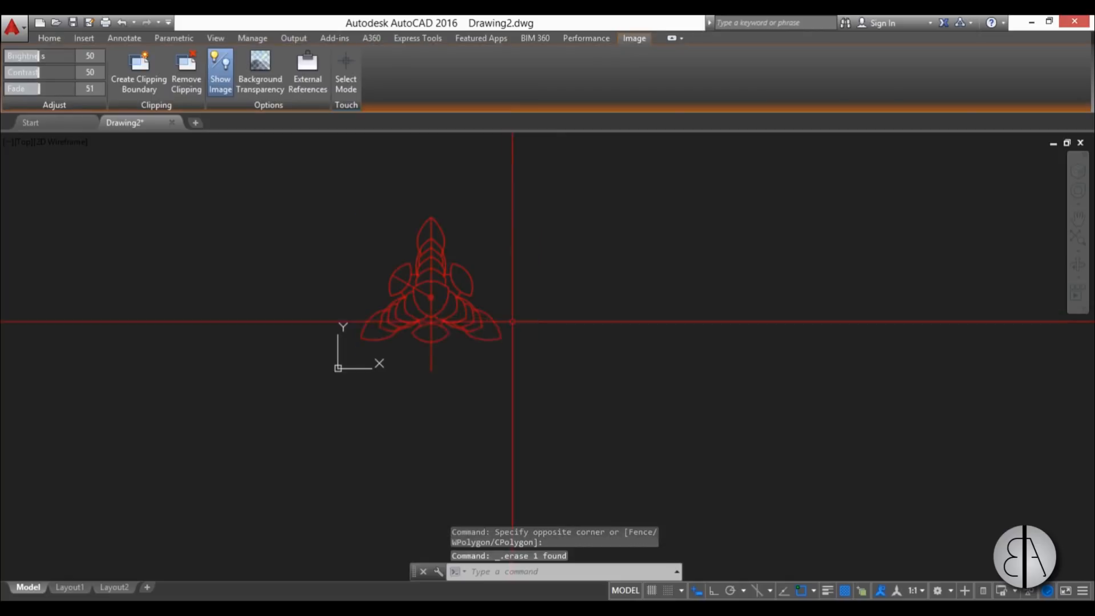
# Step: Erase the vertical center line, the diagonal guide line and the small circle at the core's center
pyautogui.scroll(4, 422, 311)
pyautogui.click(482, 290)
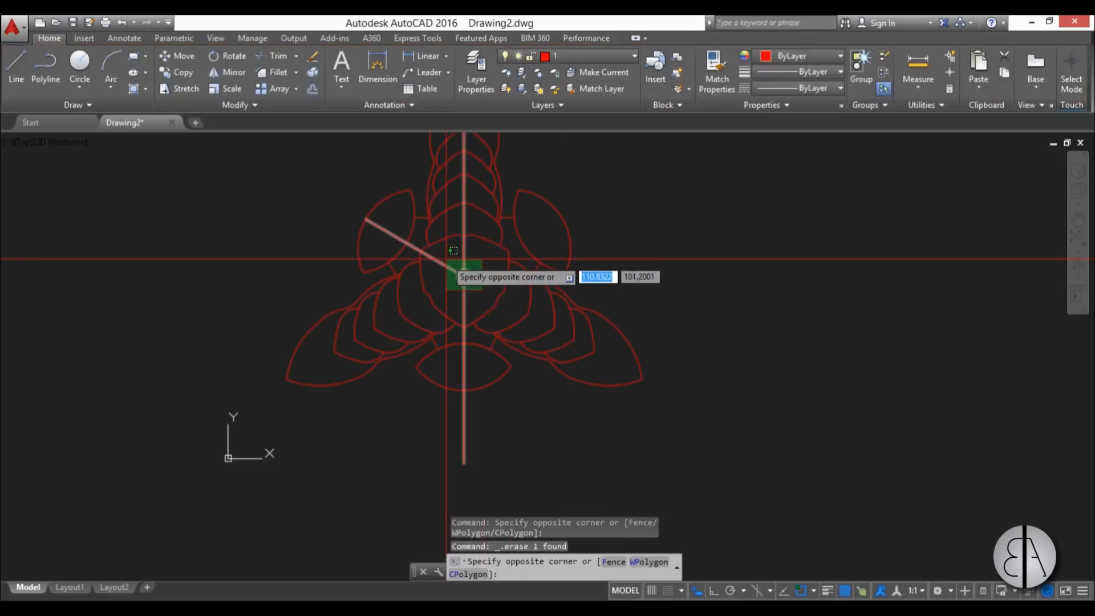
pyautogui.click(447, 259)
pyautogui.press('Delete')
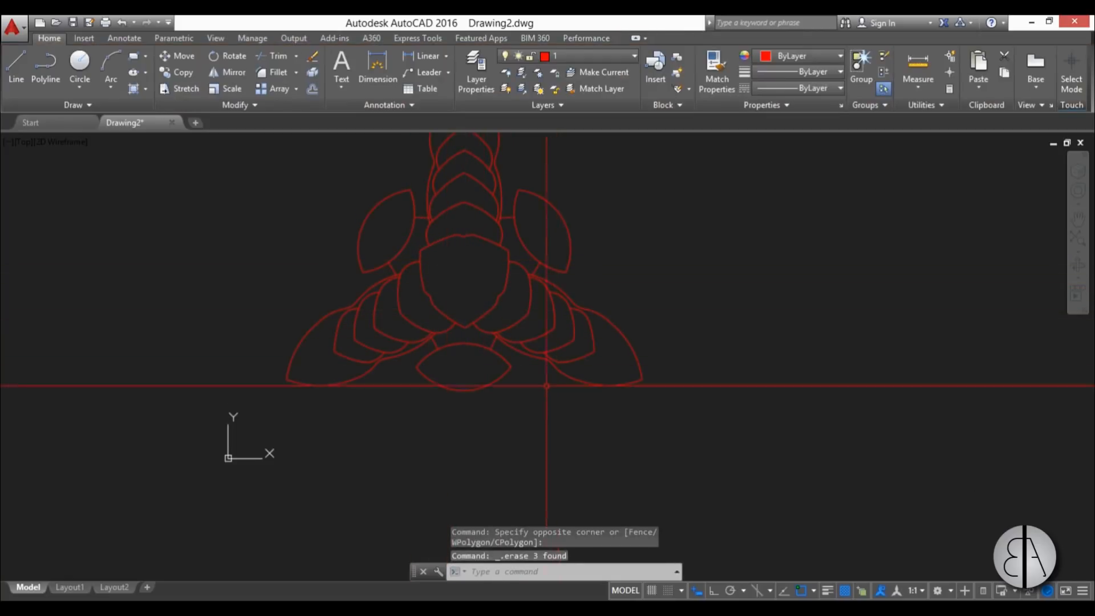
# Step: Save the finished drawing to the Desktop as "floor plan" in AutoCAD 2013 Drawing format
pyautogui.scroll(-3, 522, 411)
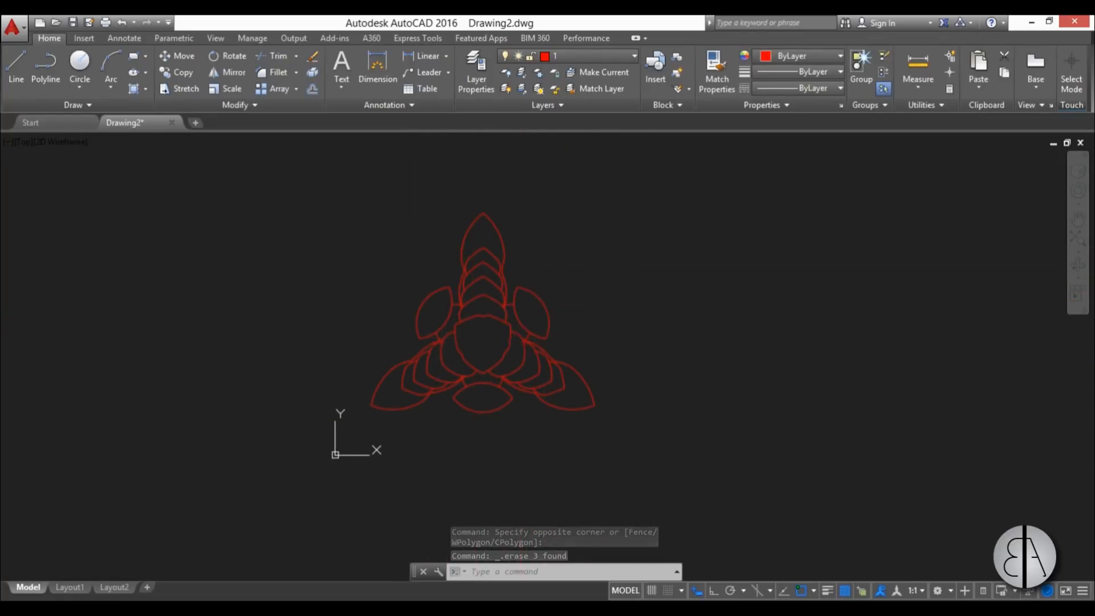
pyautogui.scroll(4, 446, 335)
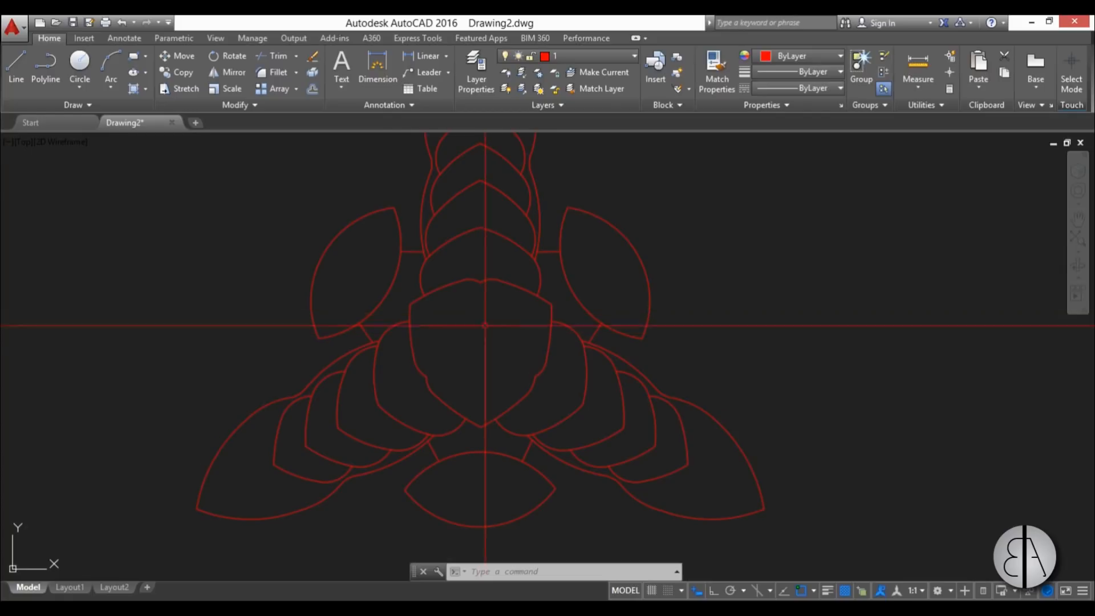
pyautogui.scroll(3, 480, 323)
pyautogui.scroll(-5, 437, 320)
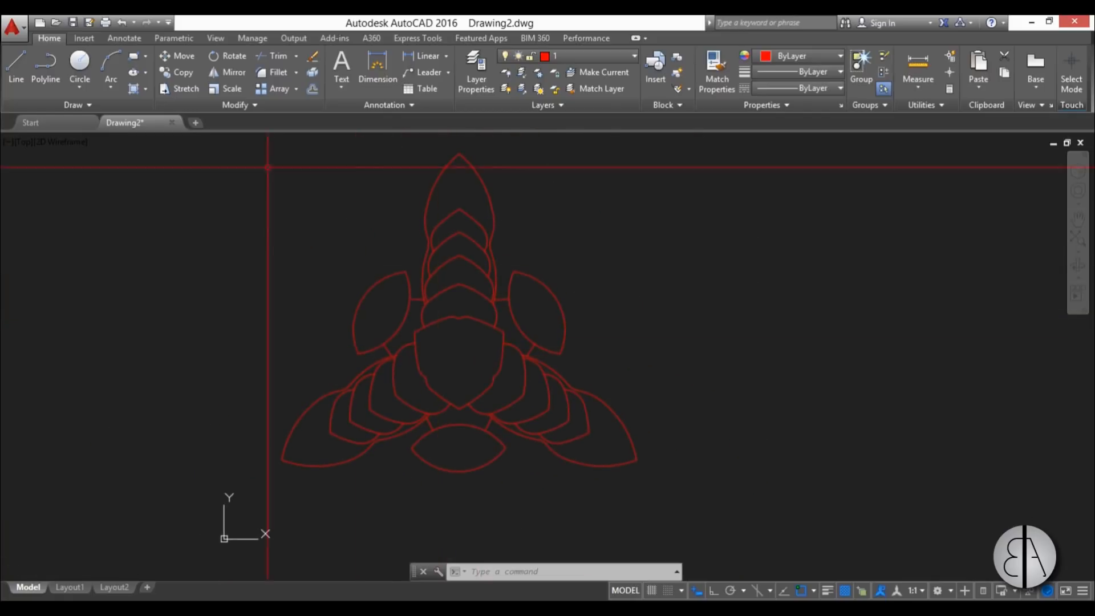
pyautogui.click(71, 23)
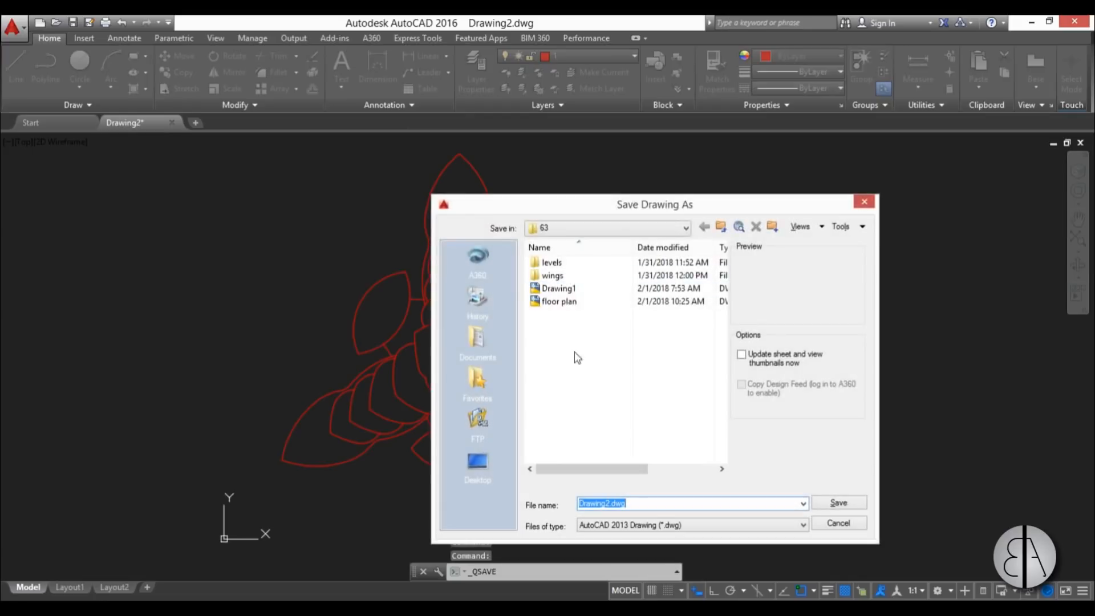
pyautogui.click(477, 473)
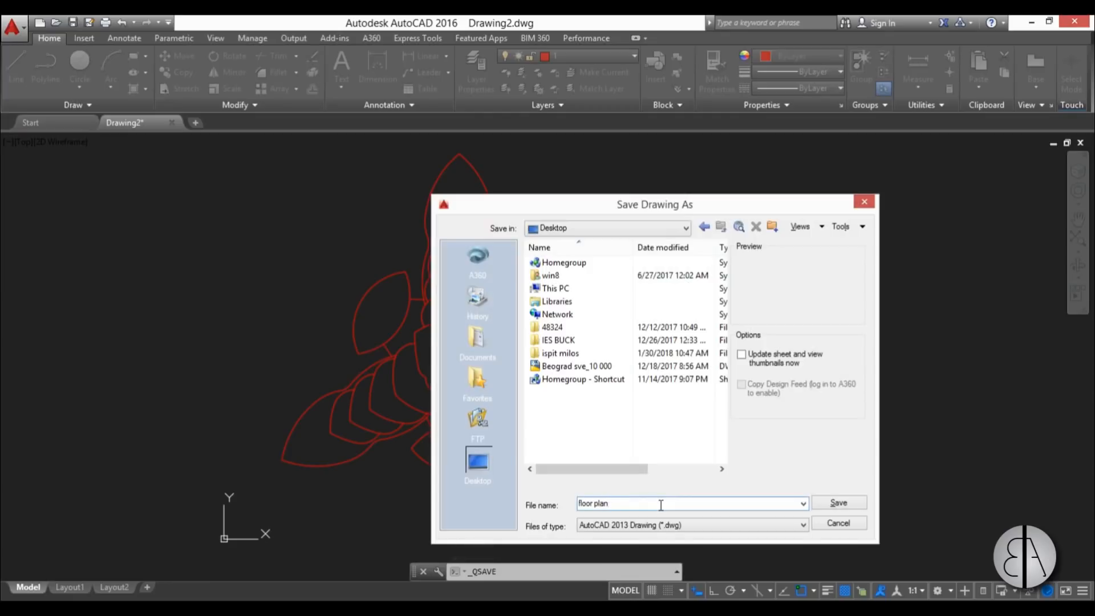
pyautogui.press('Return')
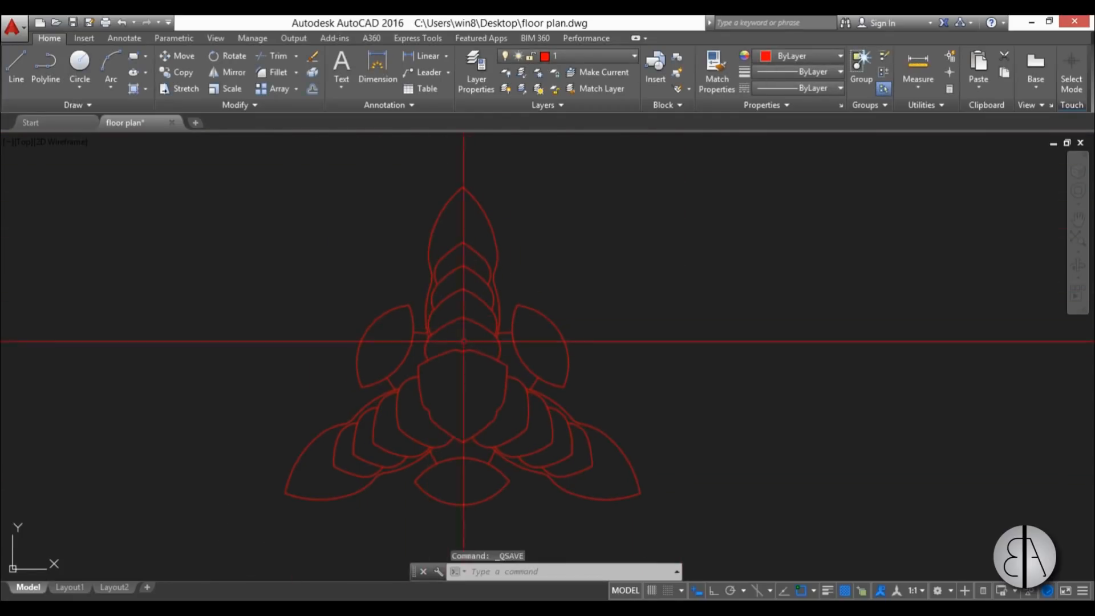
pyautogui.moveTo(463, 342); pyautogui.dragTo(470, 321, button='middle')
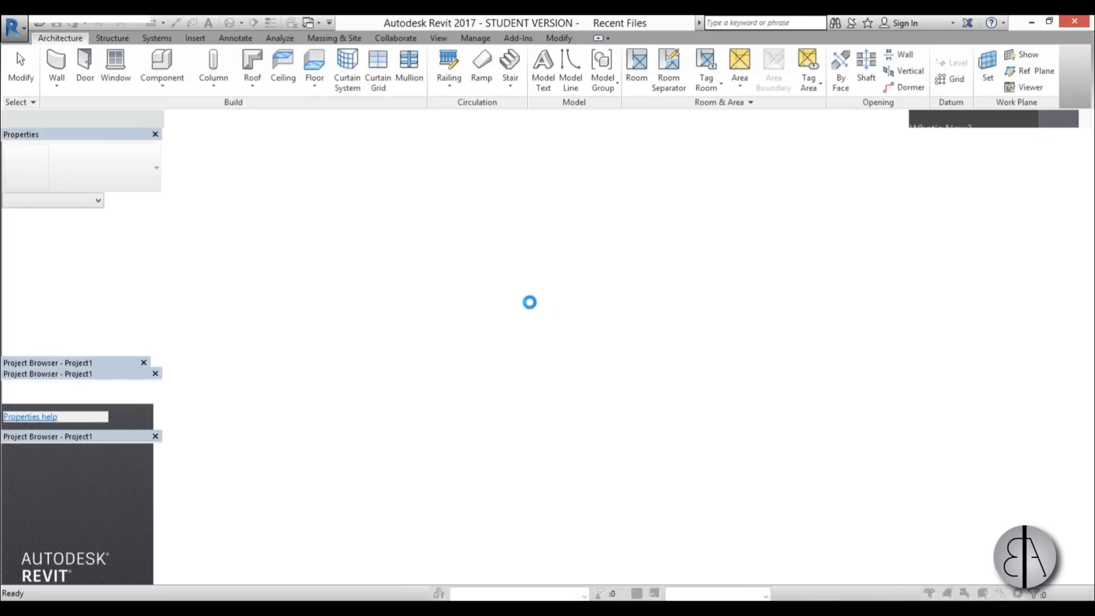
# Step: Switch to the new Revit project and set its length units to meters
pyautogui.press('u')
pyautogui.press('n')
pyautogui.click(575, 250)
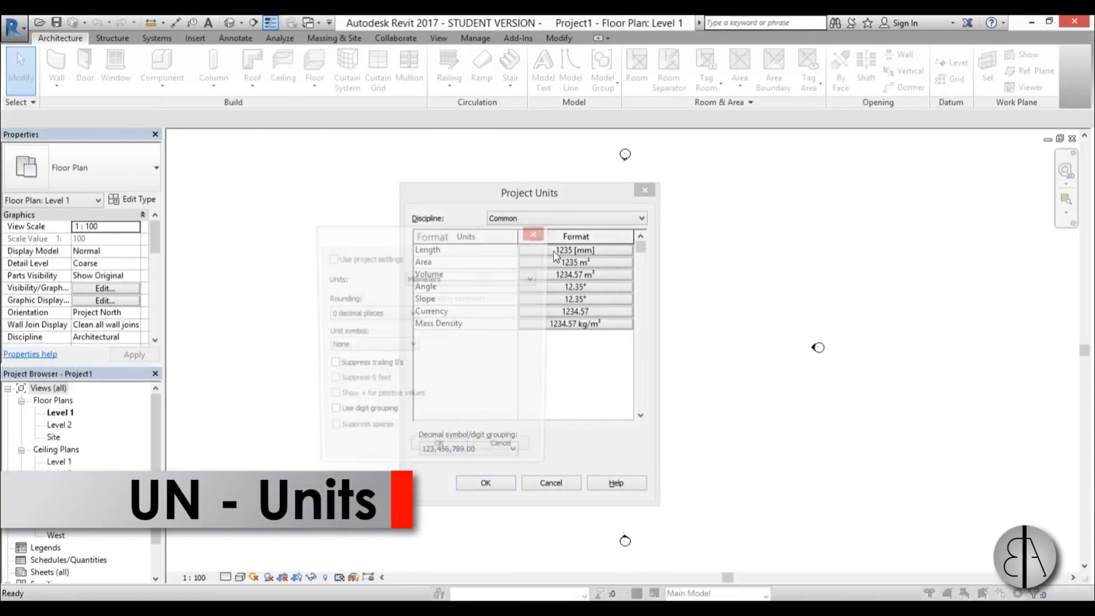
pyautogui.click(521, 279)
pyautogui.click(461, 327)
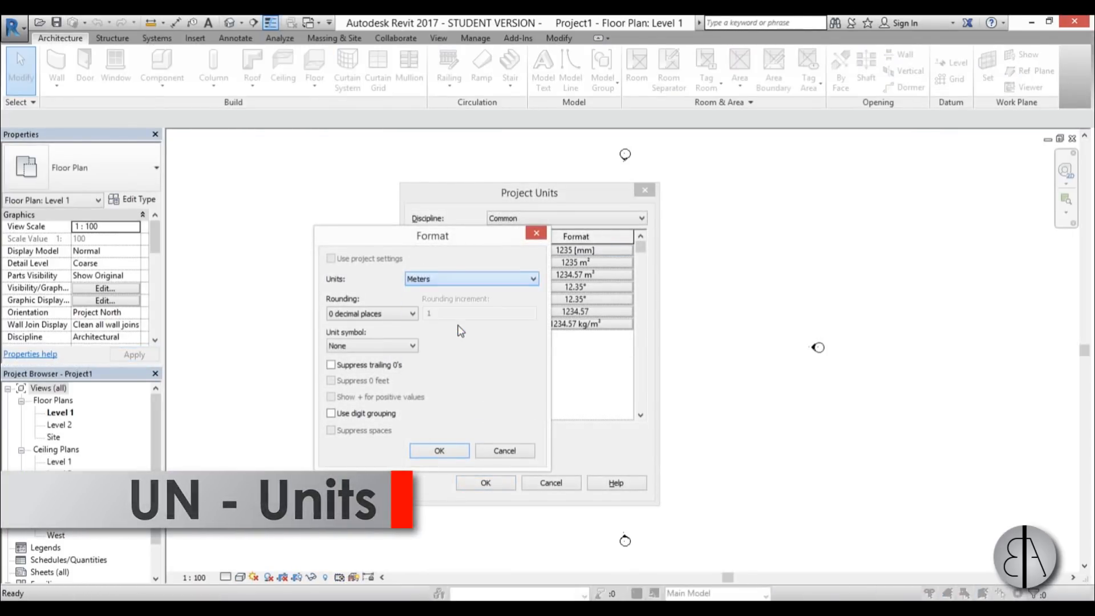
pyautogui.click(438, 451)
pyautogui.click(484, 484)
pyautogui.moveTo(658, 389); pyautogui.dragTo(566, 399, button='middle')
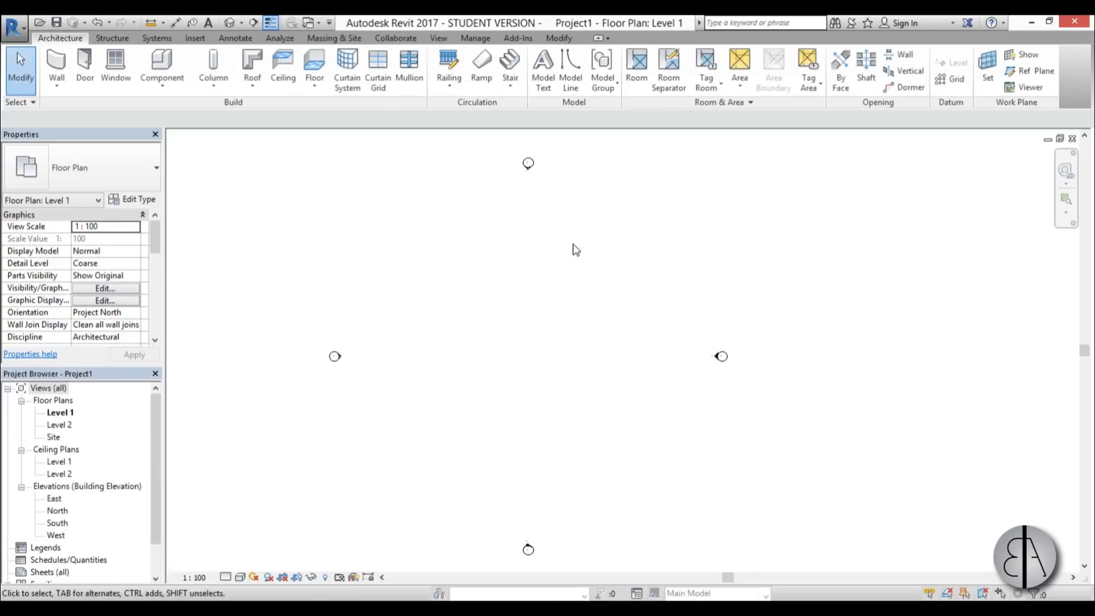
# Step: Start a new in-place conceptual mass and confirm its name
pyautogui.click(352, 43)
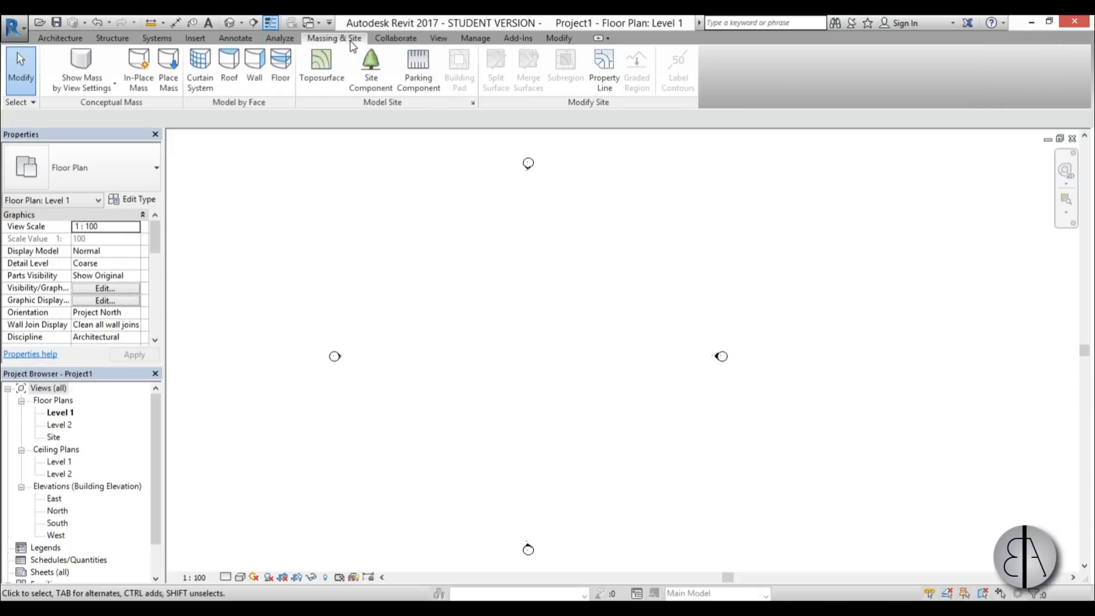
pyautogui.click(139, 68)
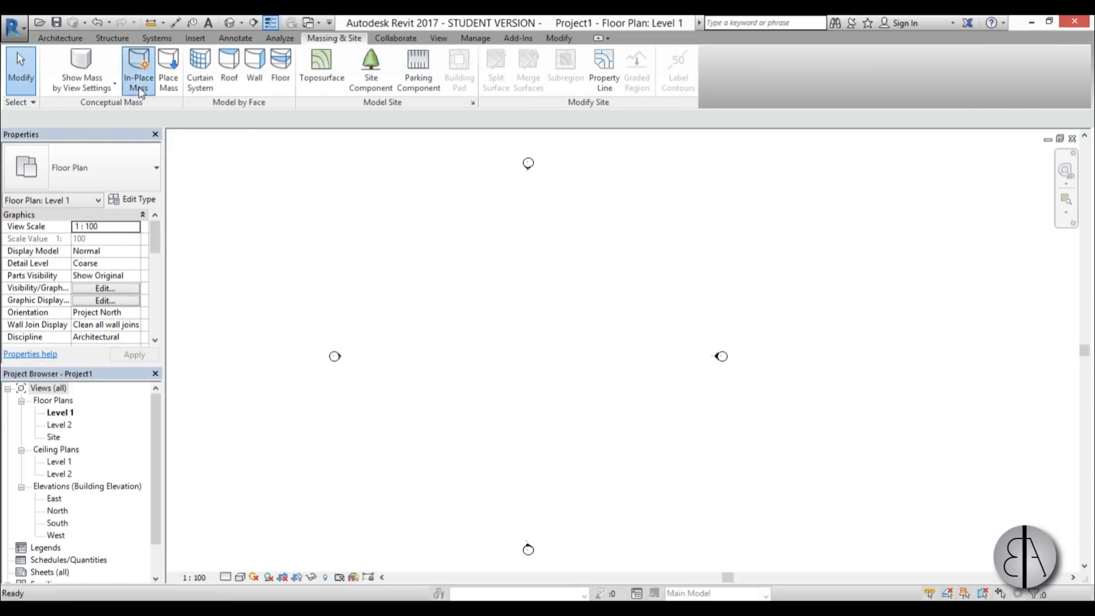
pyautogui.click(624, 365)
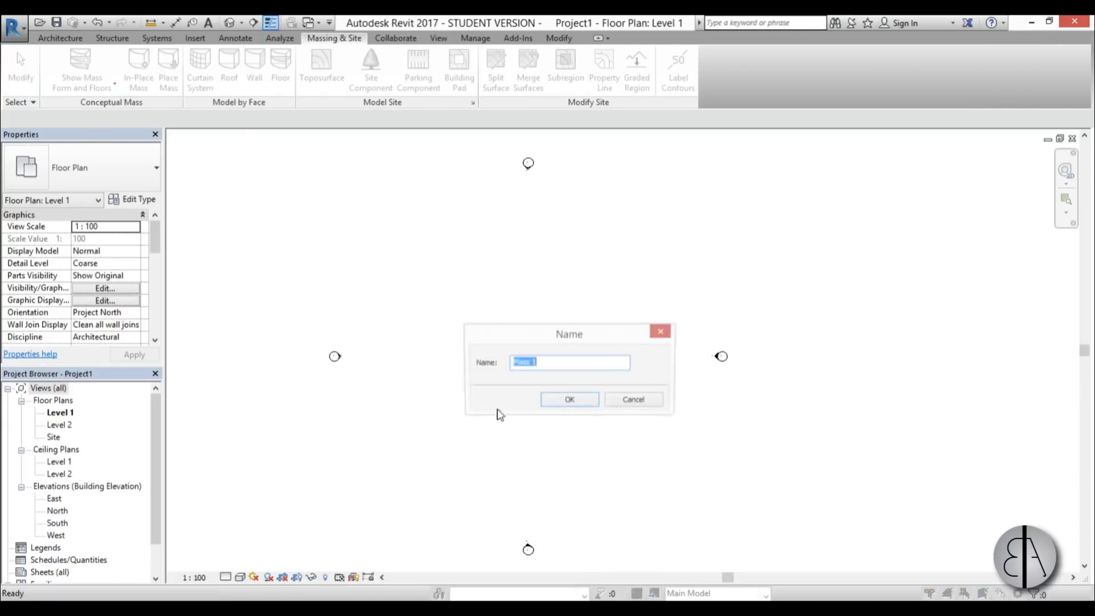
pyautogui.click(566, 400)
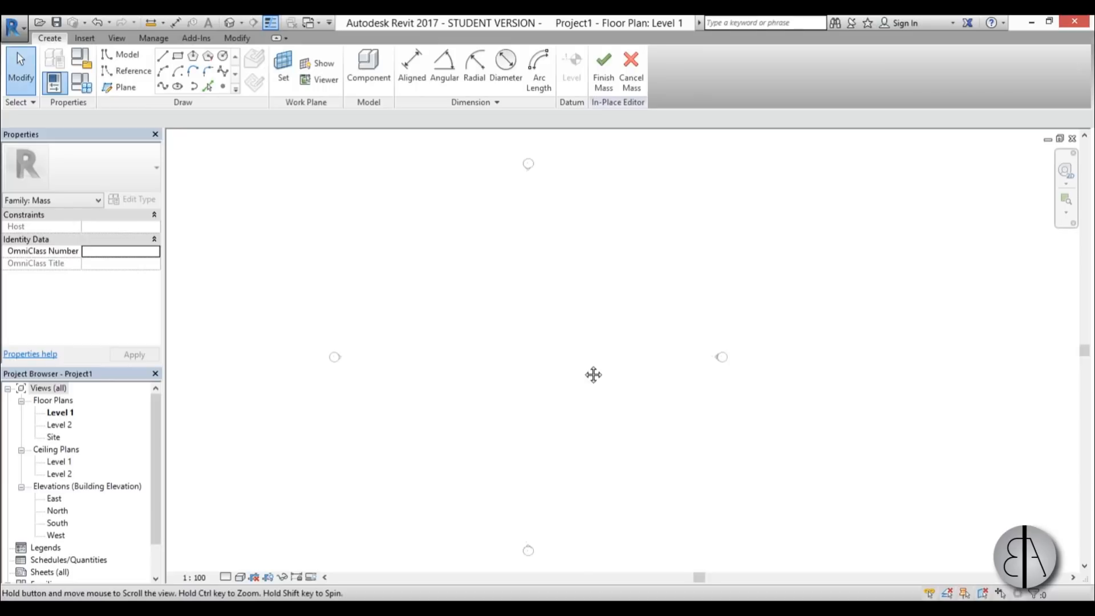
# Step: Import the "floor plan" DWG from the Desktop into the mass with import units set to meter
pyautogui.click(84, 37)
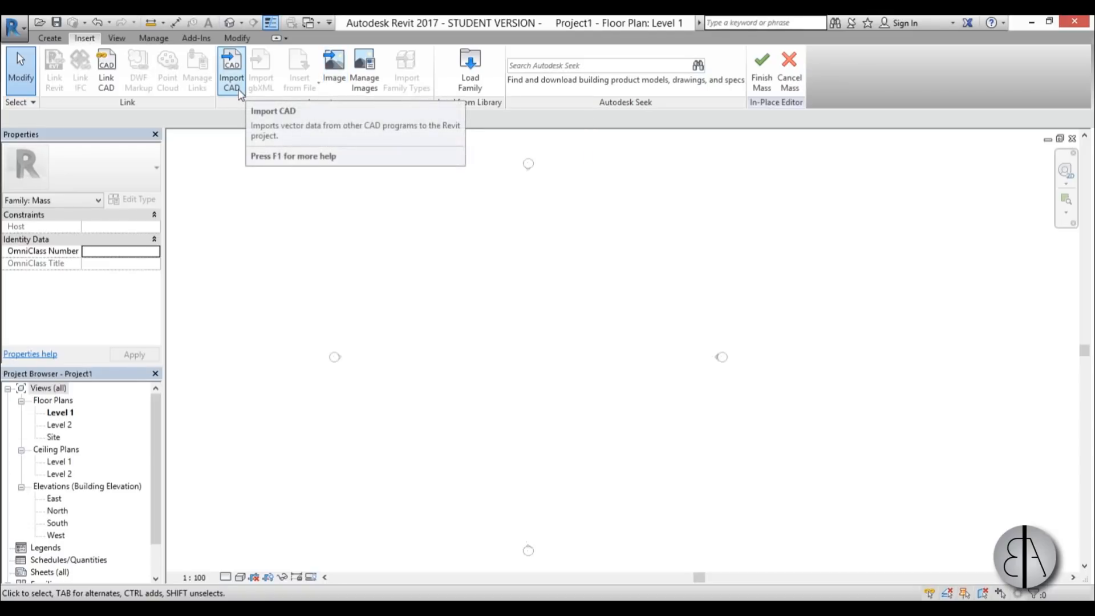
pyautogui.click(231, 71)
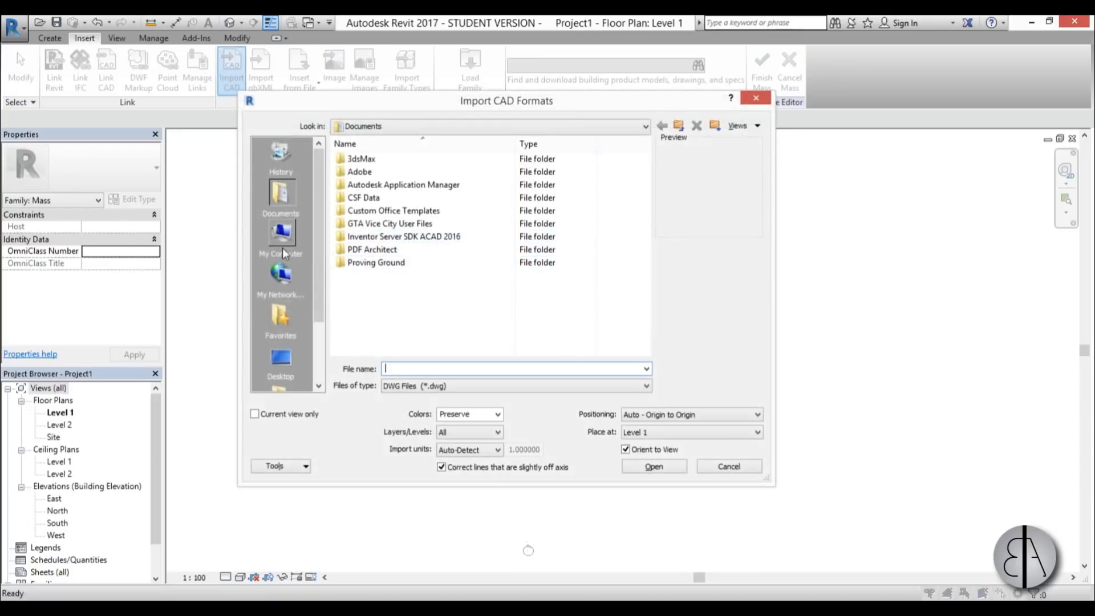
pyautogui.click(281, 358)
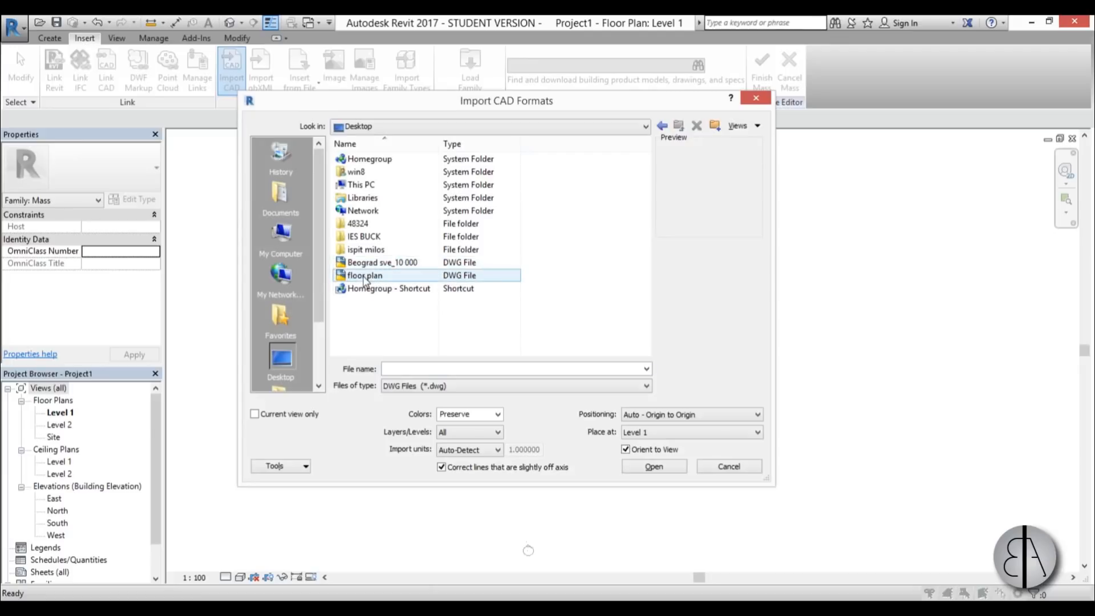
pyautogui.click(365, 276)
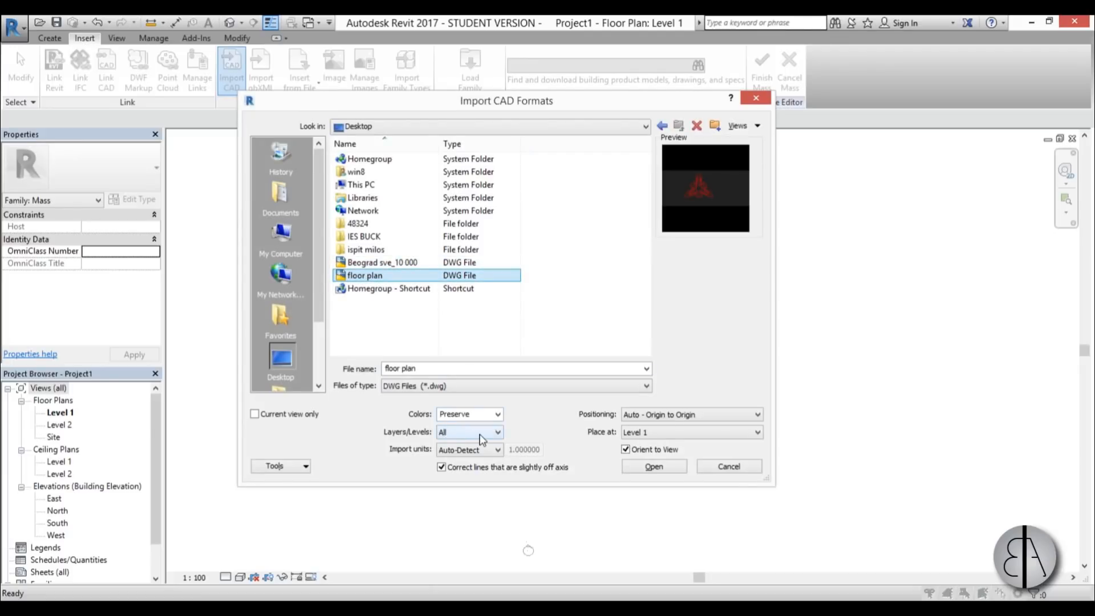
pyautogui.click(467, 450)
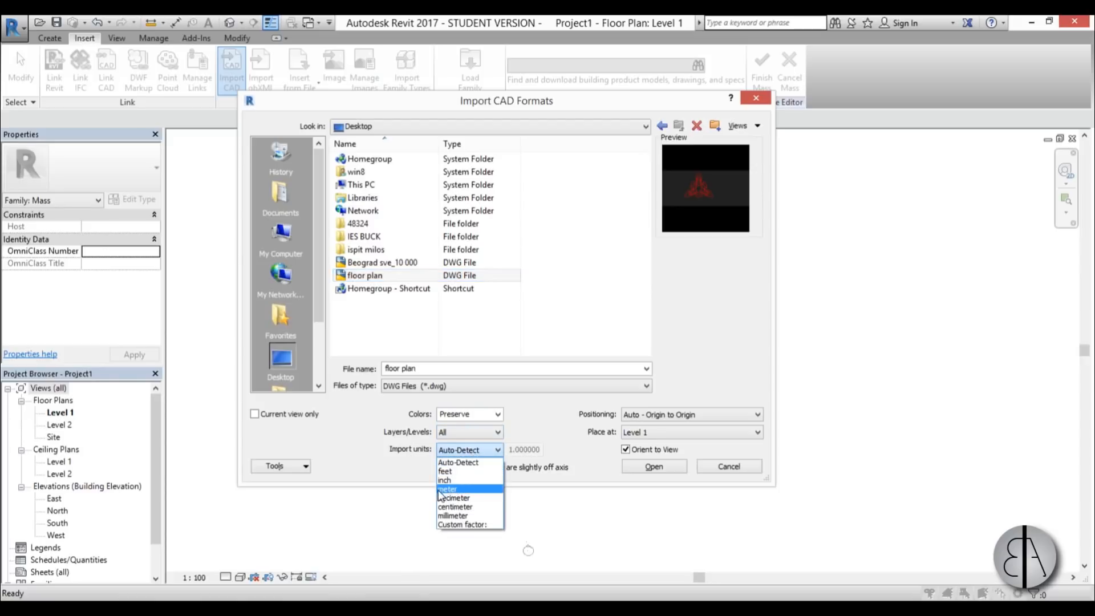
pyautogui.click(451, 489)
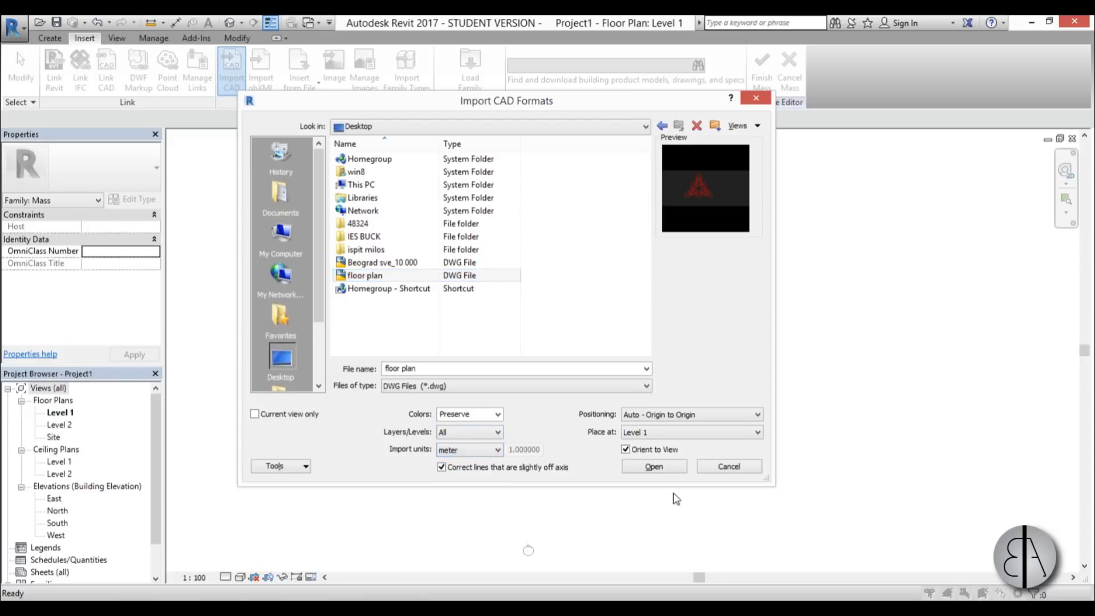
pyautogui.click(654, 468)
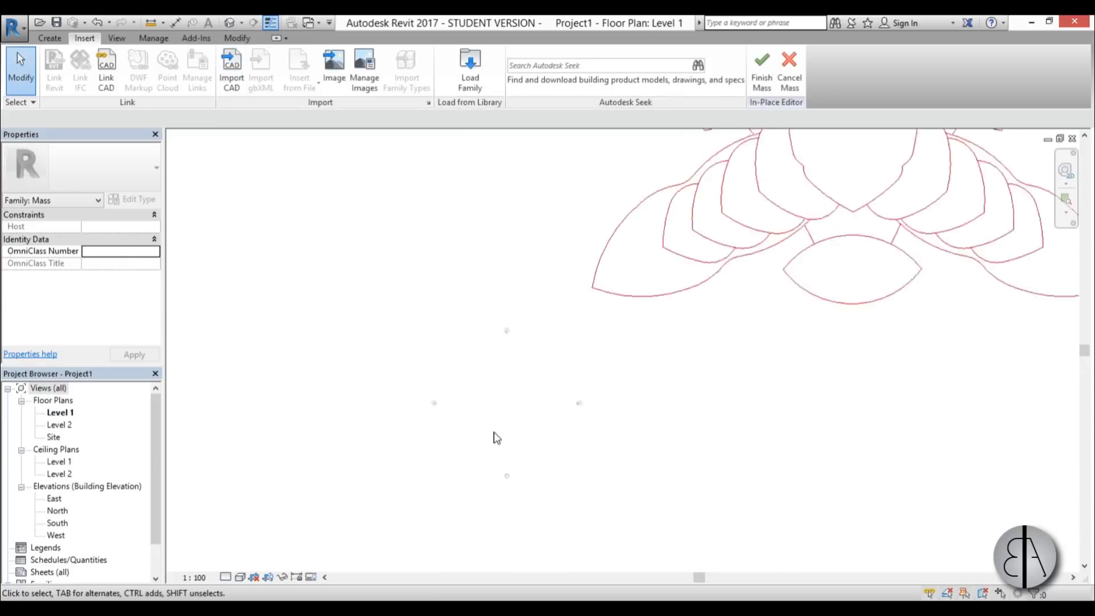
# Step: Unpin the imported floor plan and move it so its central core sits between the four elevation markers
pyautogui.click(752, 285)
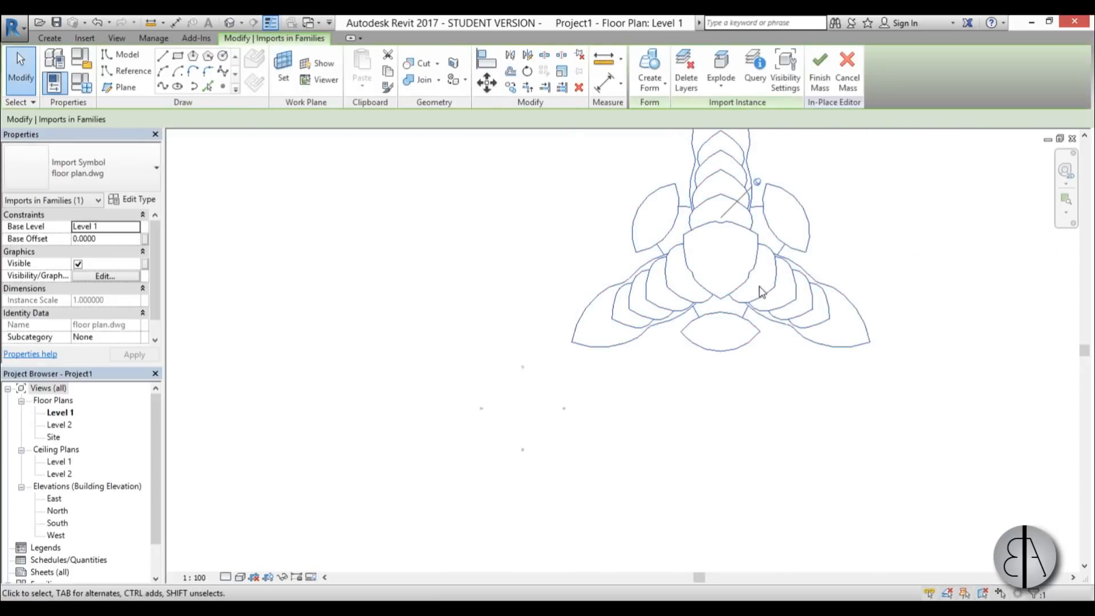
pyautogui.click(758, 183)
pyautogui.moveTo(756, 252); pyautogui.dragTo(554, 361)
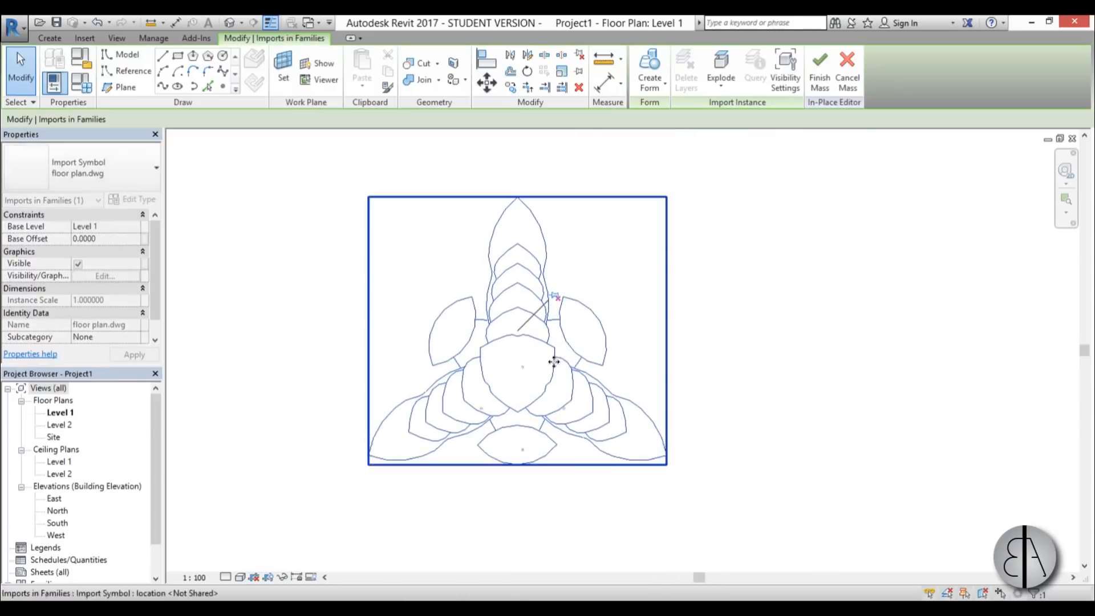
pyautogui.scroll(4, 554, 361)
pyautogui.scroll(-2, 563, 274)
pyautogui.scroll(2, 540, 302)
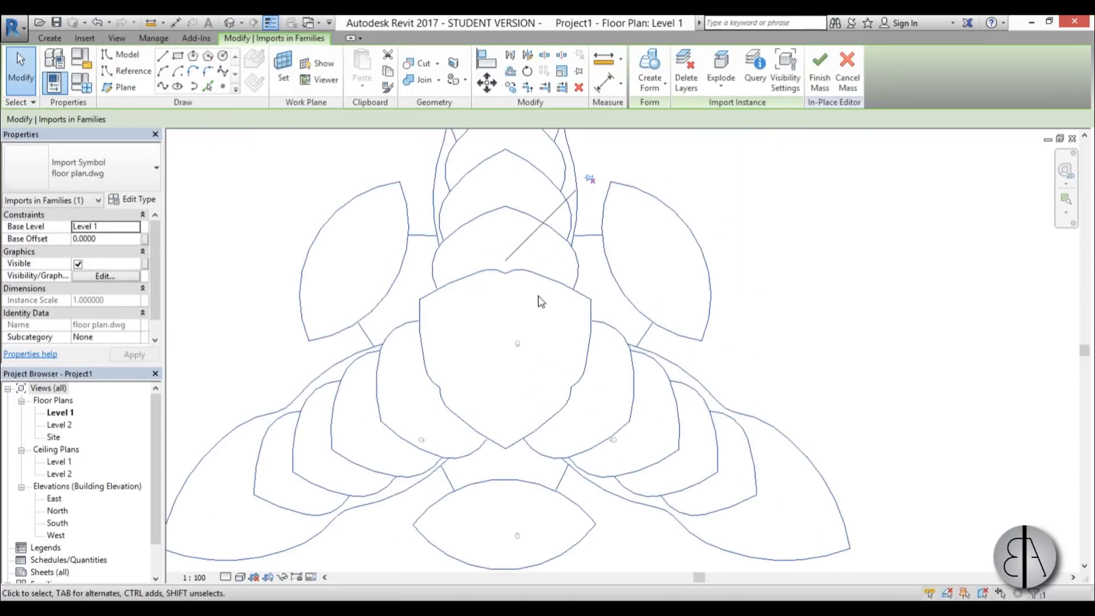
pyautogui.moveTo(541, 276); pyautogui.dragTo(552, 354)
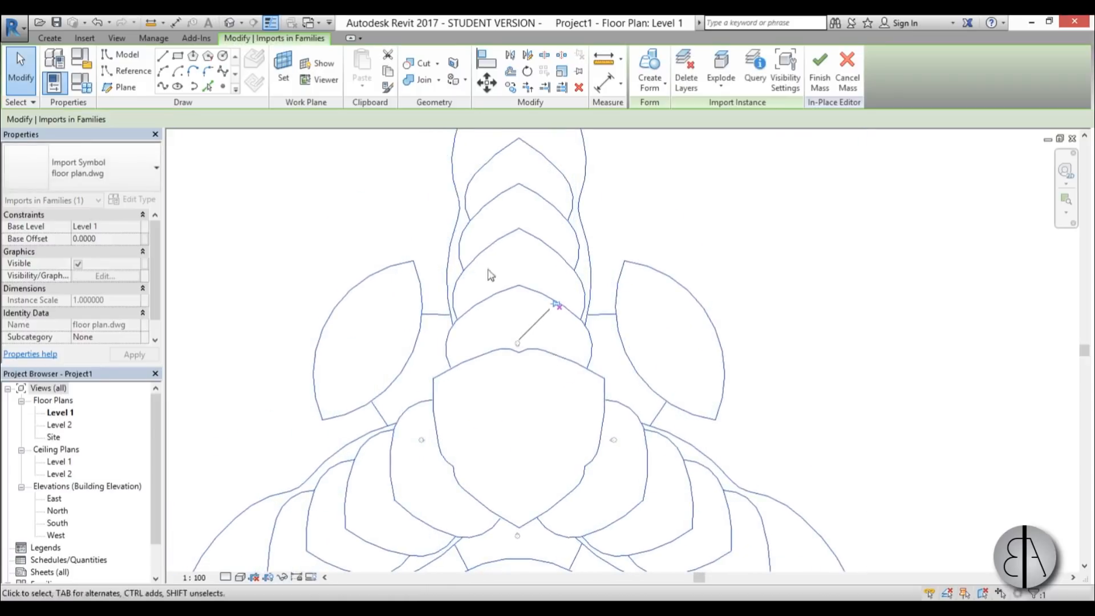
pyautogui.scroll(-3, 513, 342)
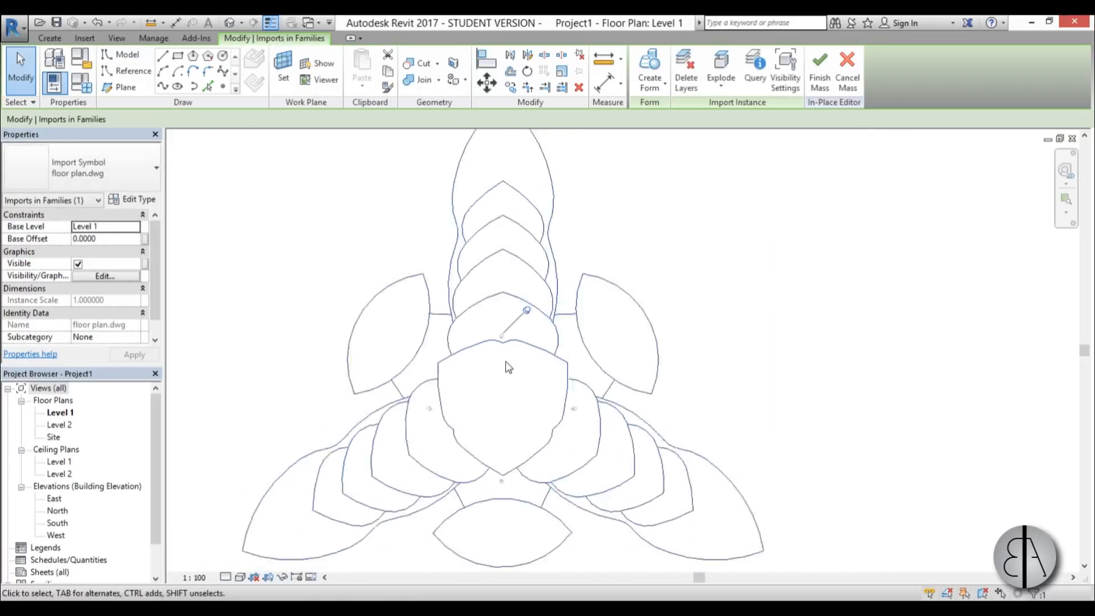
pyautogui.click(531, 383)
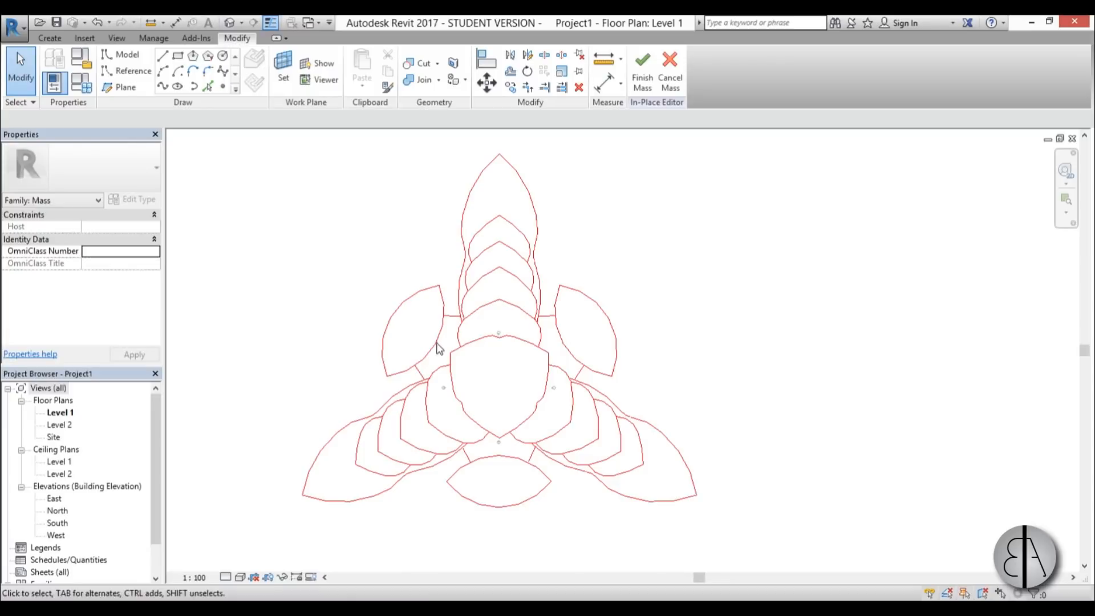
pyautogui.moveTo(443, 379); pyautogui.dragTo(444, 375, button='middle')
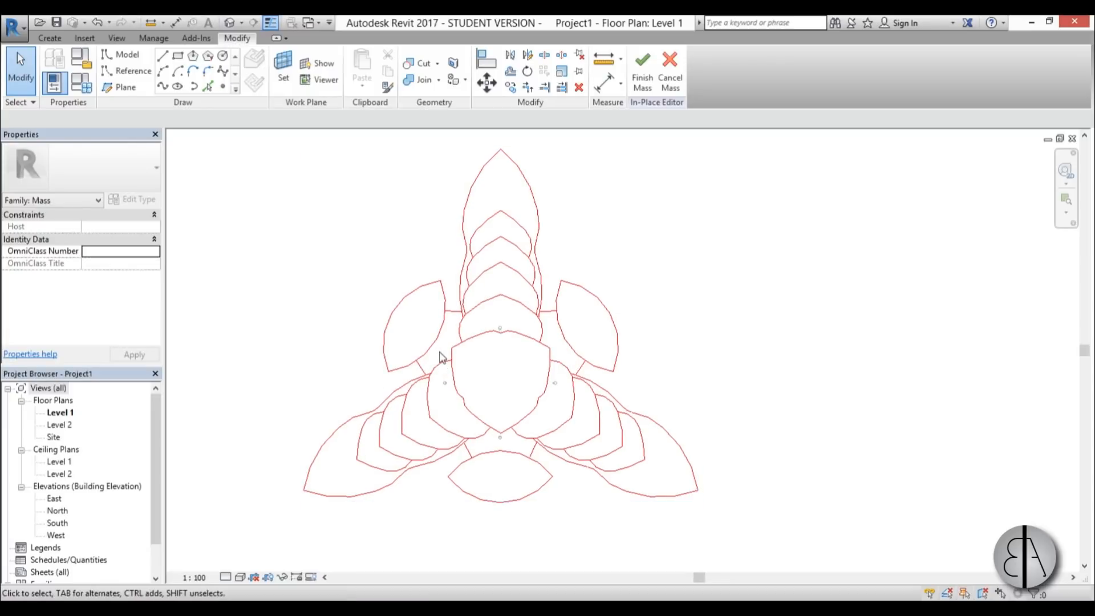
pyautogui.moveTo(367, 448); pyautogui.dragTo(365, 457, button='middle')
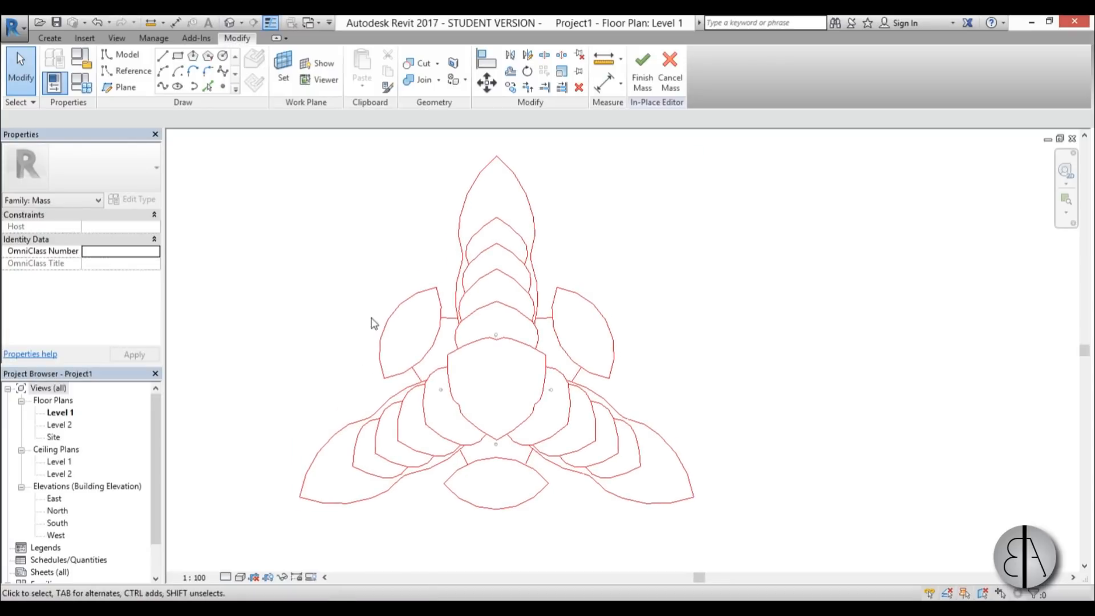
# Step: Open the Site floor plan and set its view range top and cut plane offsets to 1100
pyautogui.doubleClick(54, 437)
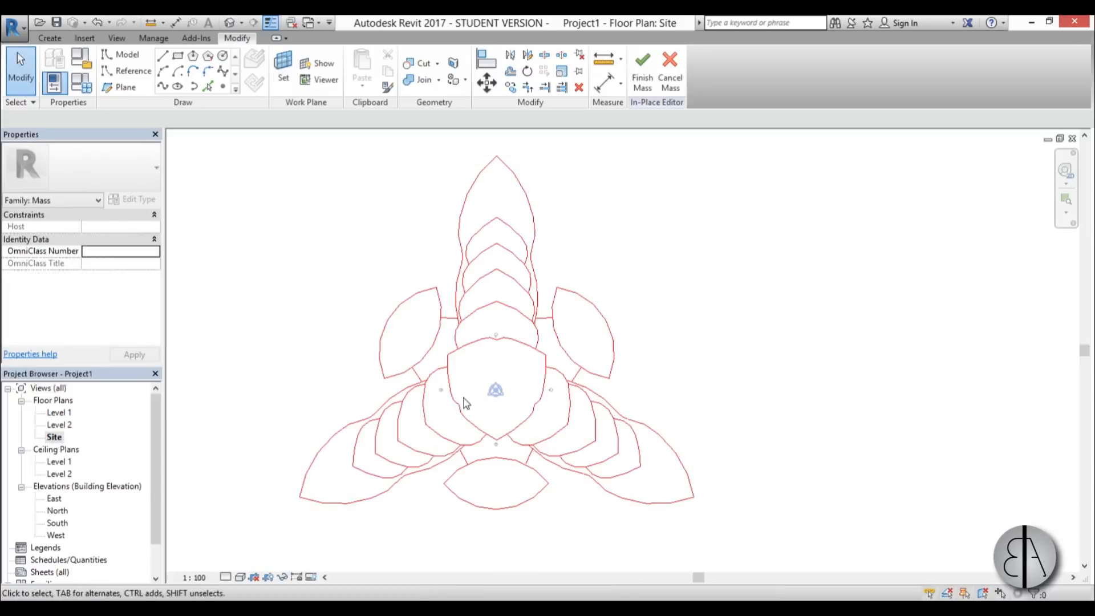
pyautogui.press('v')
pyautogui.press('r')
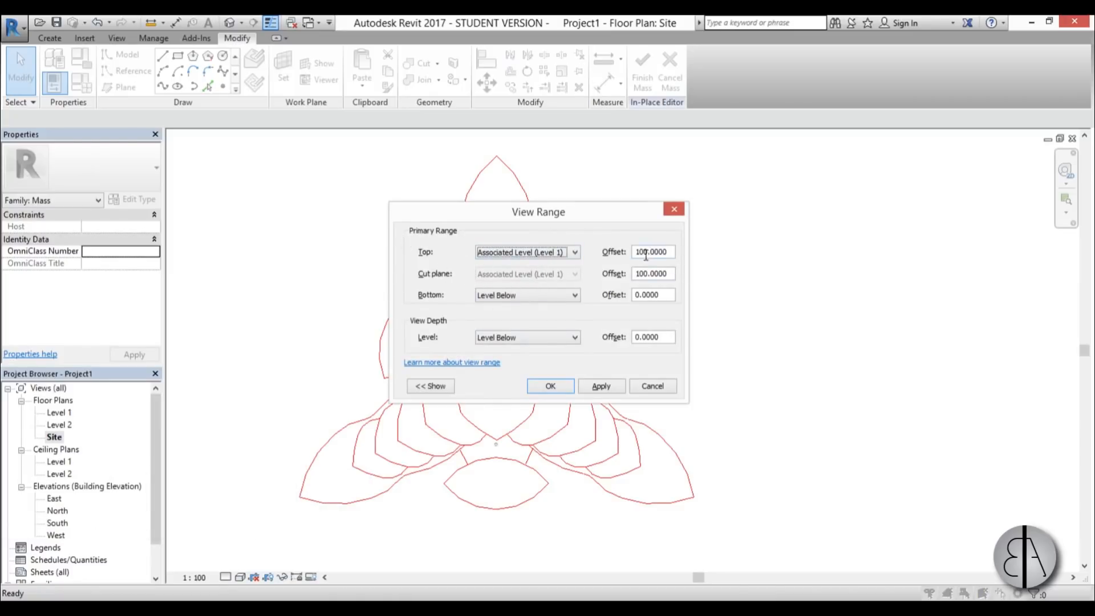
pyautogui.write('1')
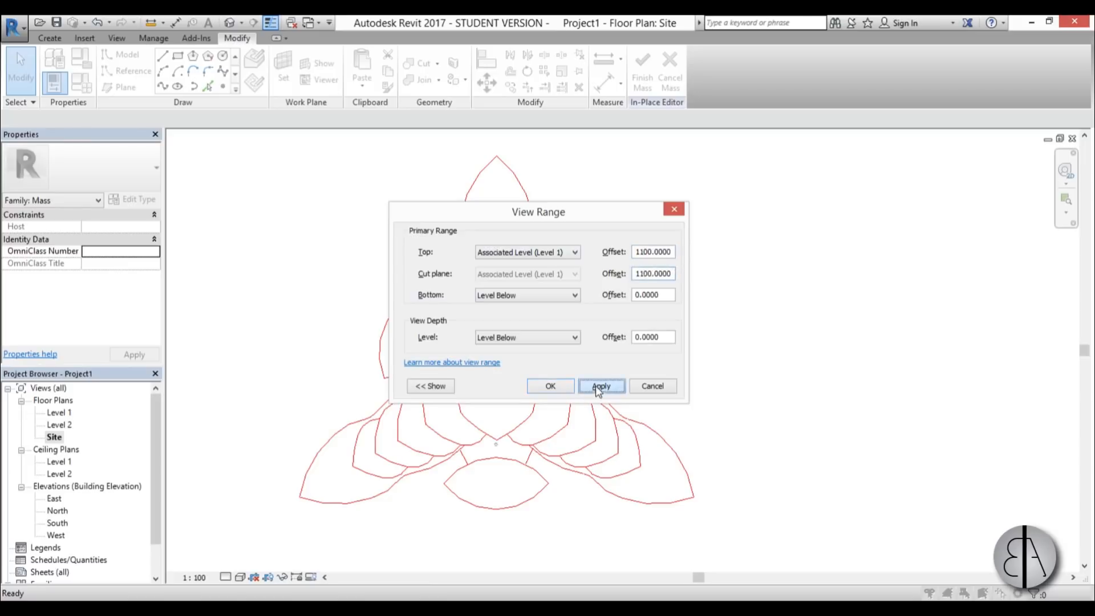
pyautogui.click(550, 386)
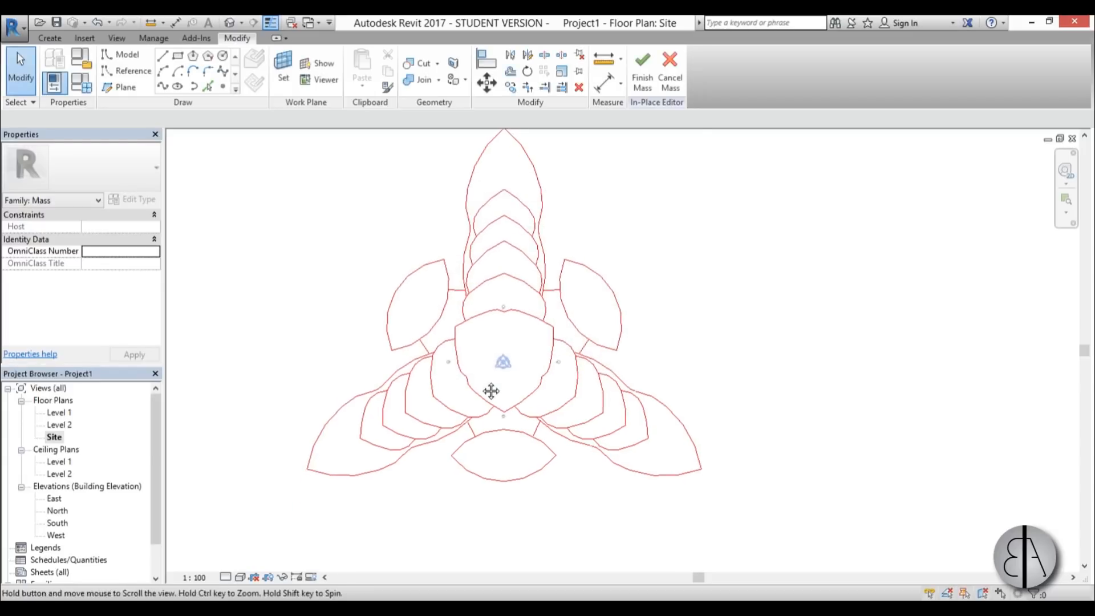
pyautogui.moveTo(524, 304); pyautogui.dragTo(516, 309, button='middle')
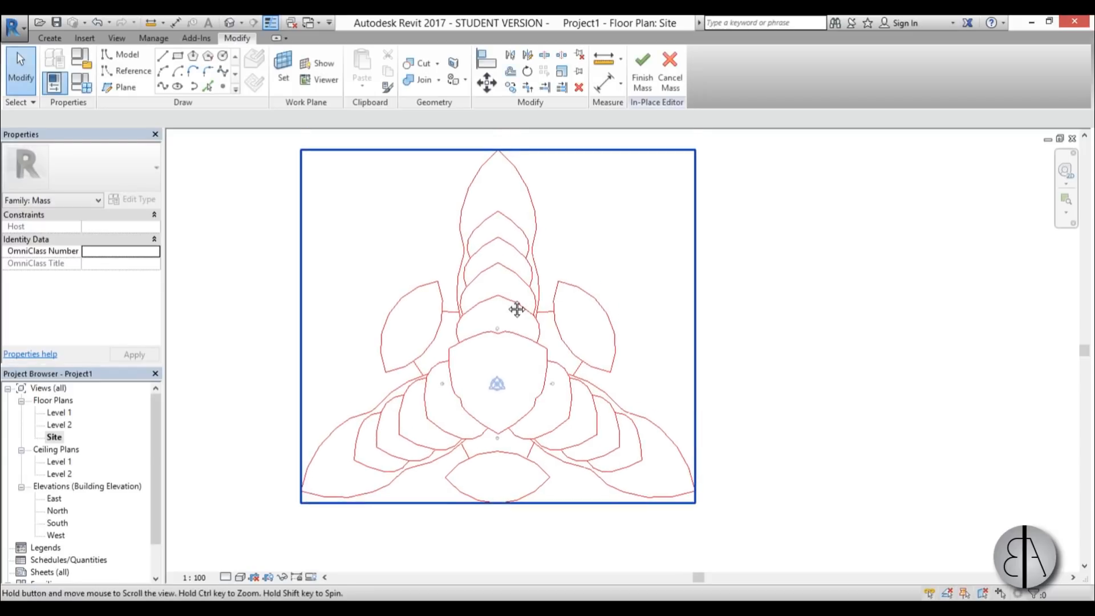
pyautogui.moveTo(391, 454); pyautogui.dragTo(391, 455, button='middle')
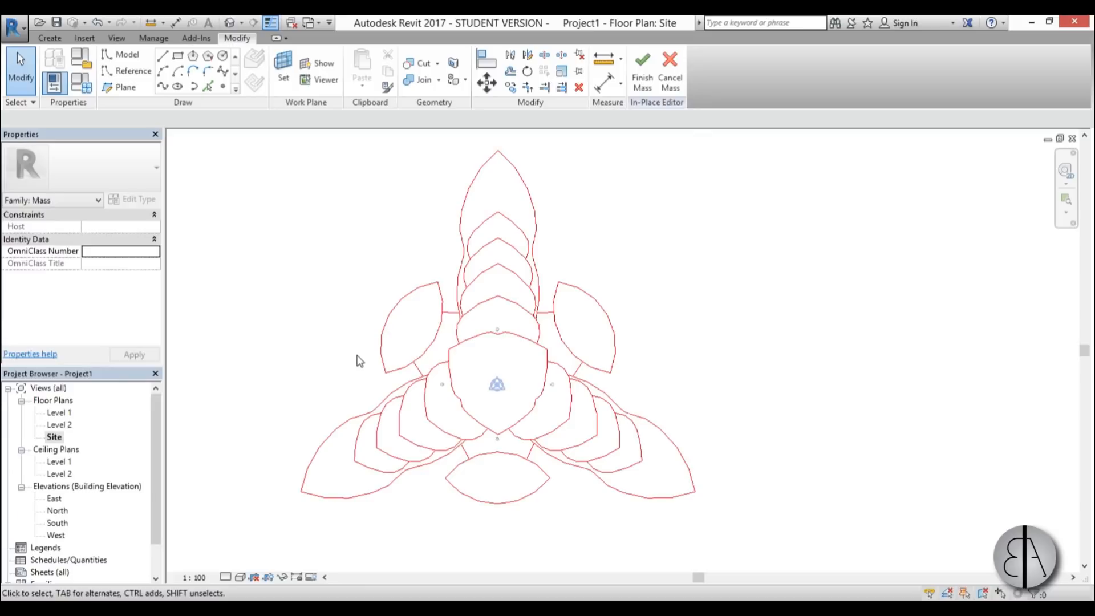
# Step: Create model lines on the Level 1 work plane by picking the upper wing's entire outer outline from the imported plan
pyautogui.click(128, 56)
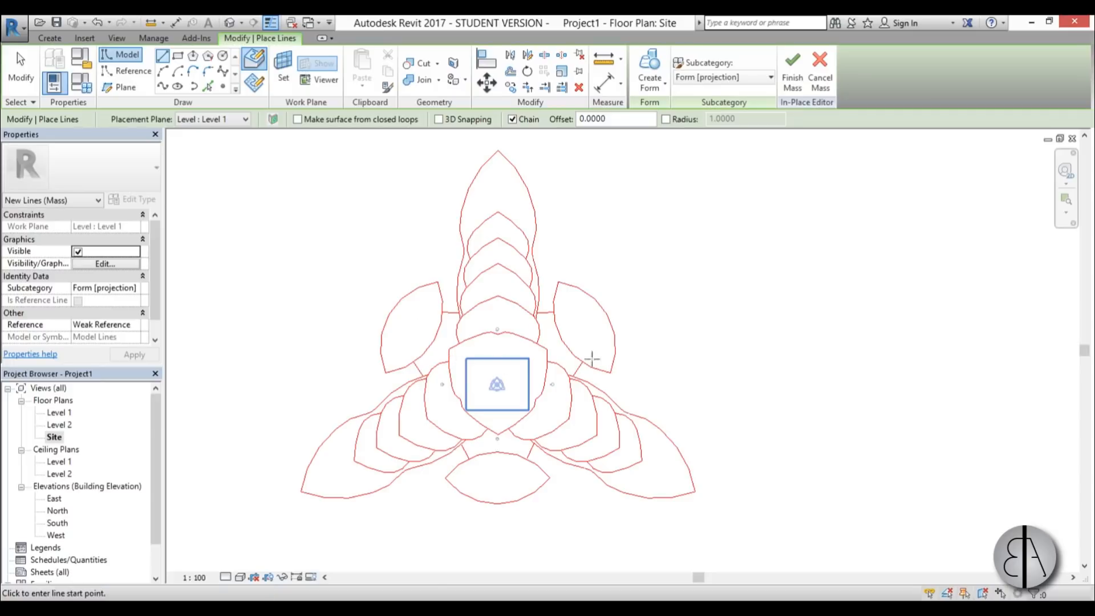
pyautogui.moveTo(551, 323); pyautogui.dragTo(543, 331, button='middle')
pyautogui.scroll(1, 522, 329)
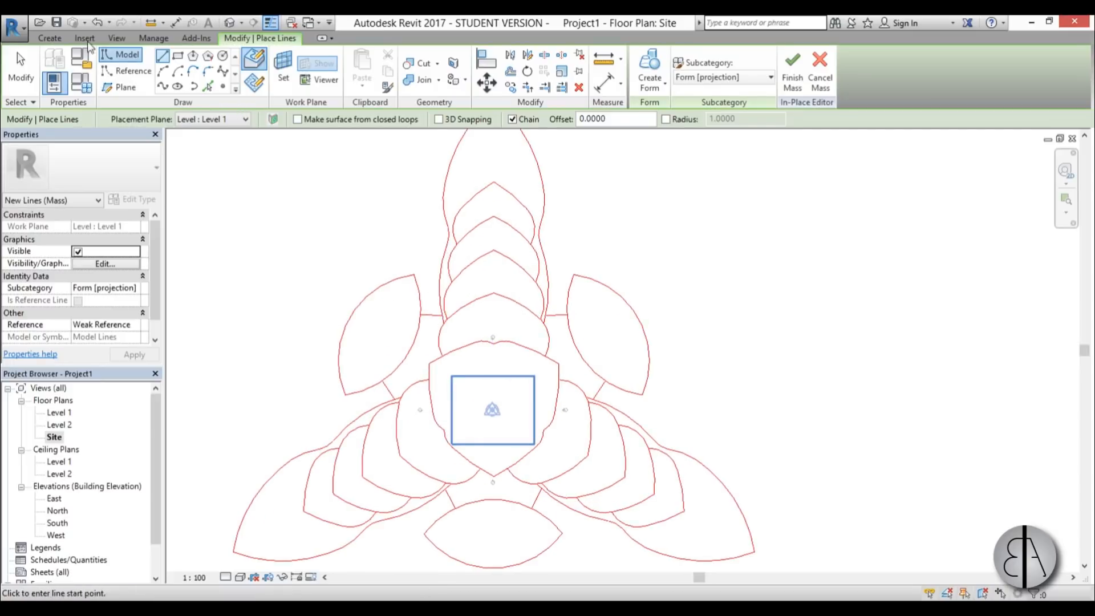
pyautogui.click(254, 86)
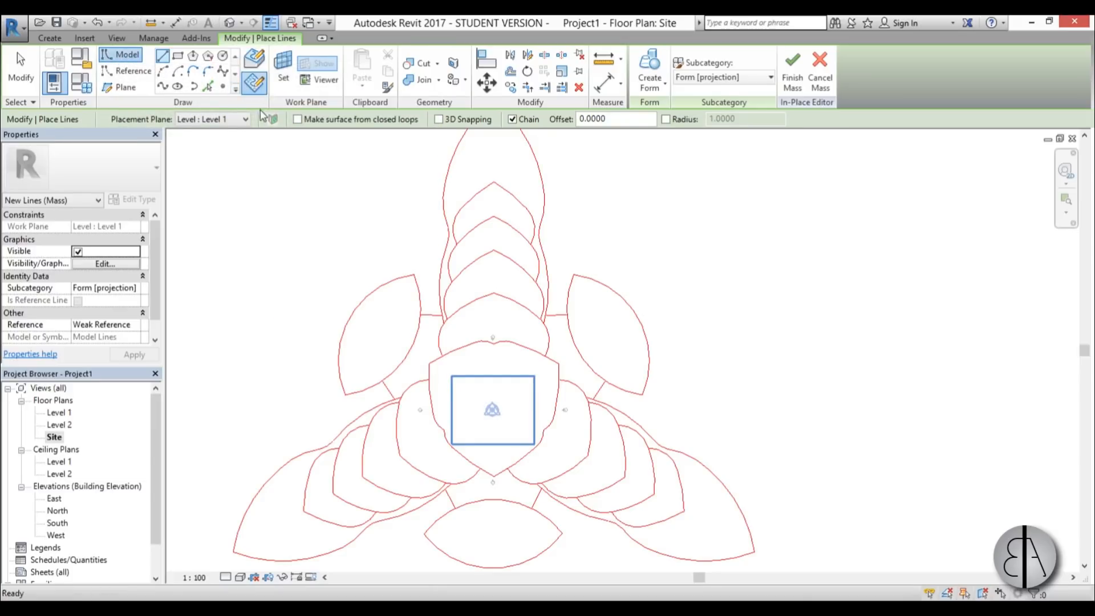
pyautogui.click(208, 89)
pyautogui.moveTo(440, 292); pyautogui.dragTo(436, 359, button='middle')
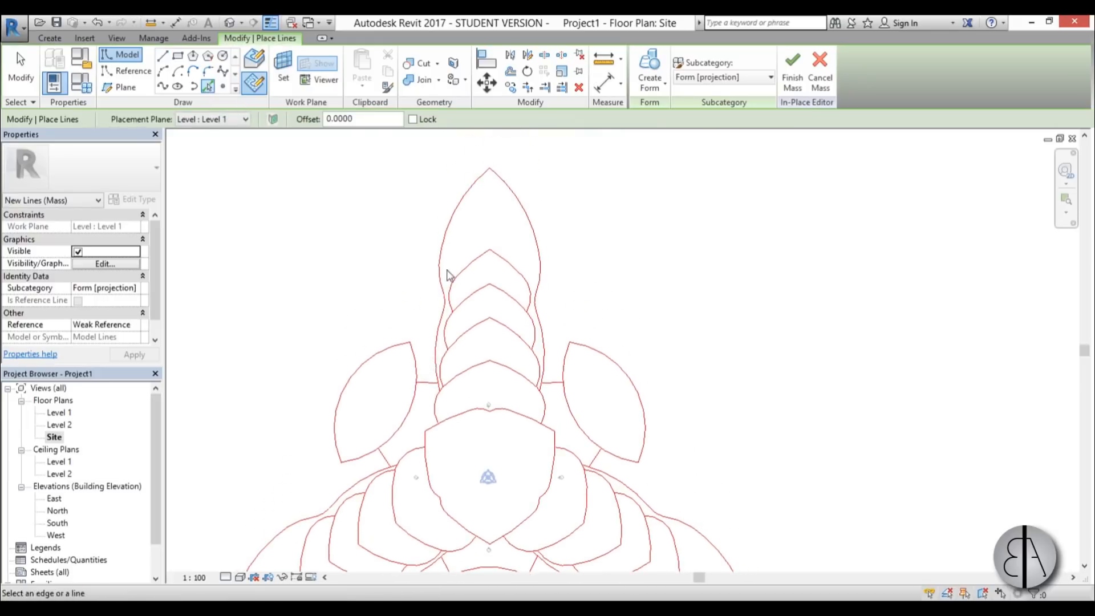
pyautogui.scroll(3, 448, 275)
pyautogui.moveTo(437, 276); pyautogui.dragTo(442, 330, button='middle')
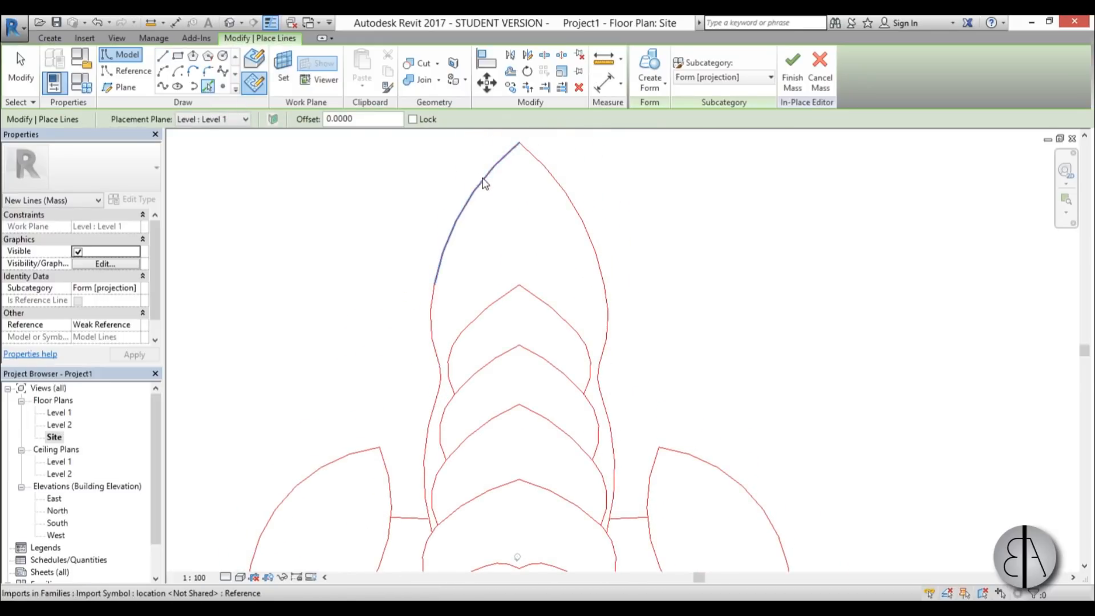
pyautogui.scroll(-2, 483, 184)
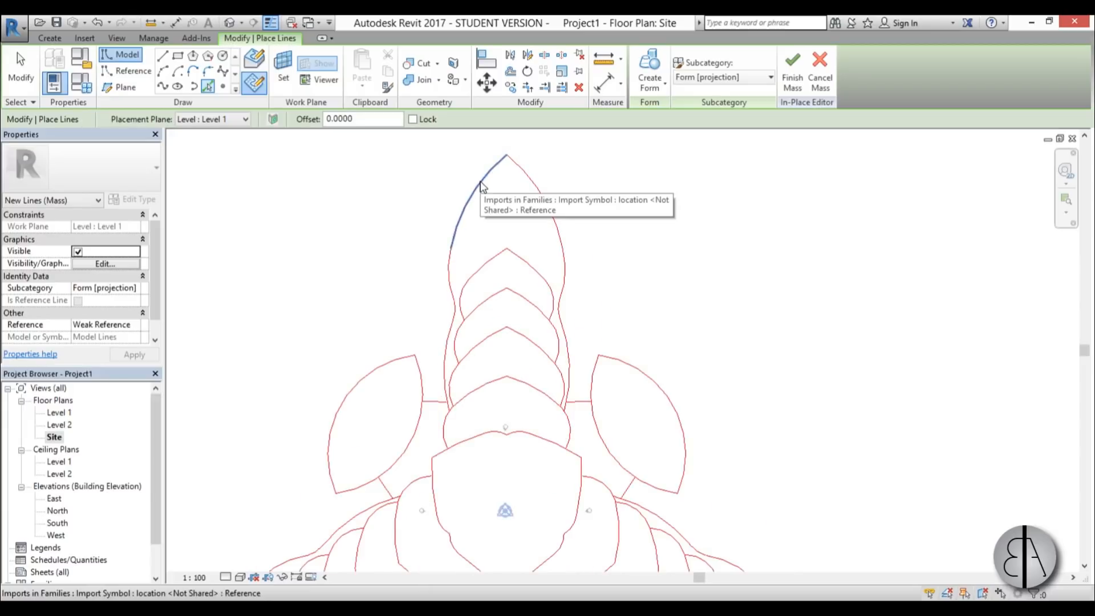
pyautogui.press('Tab')
pyautogui.click(480, 182)
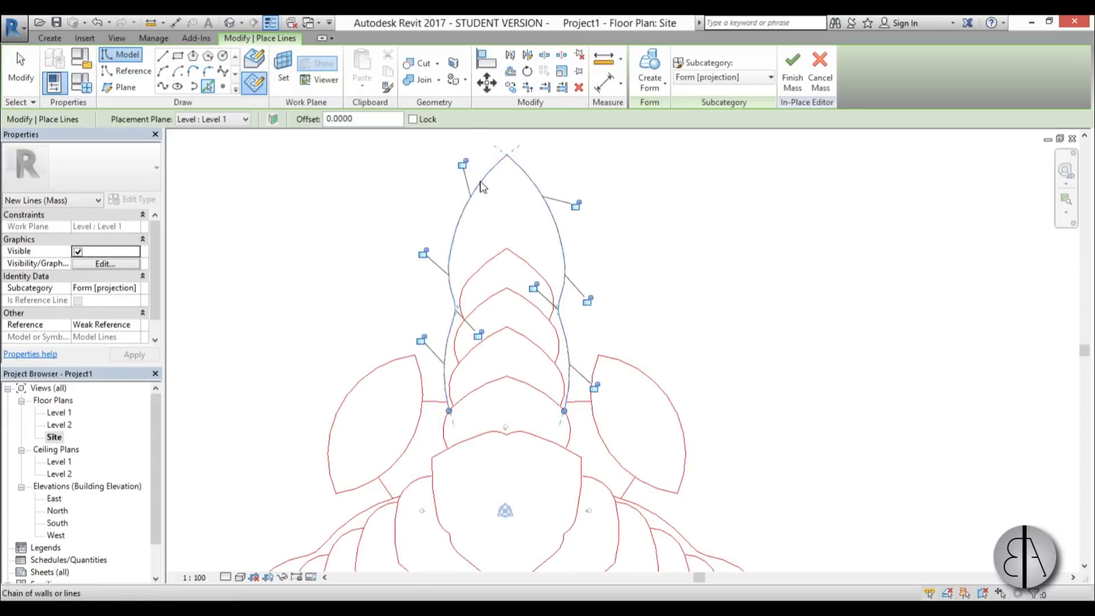
# Step: Pick the complete outer outline chains of the lower-left and lower-right wings as model lines
pyautogui.scroll(-3, 432, 420)
pyautogui.moveTo(431, 419); pyautogui.dragTo(509, 193, button='middle')
pyautogui.scroll(1, 445, 255)
pyautogui.press('Tab')
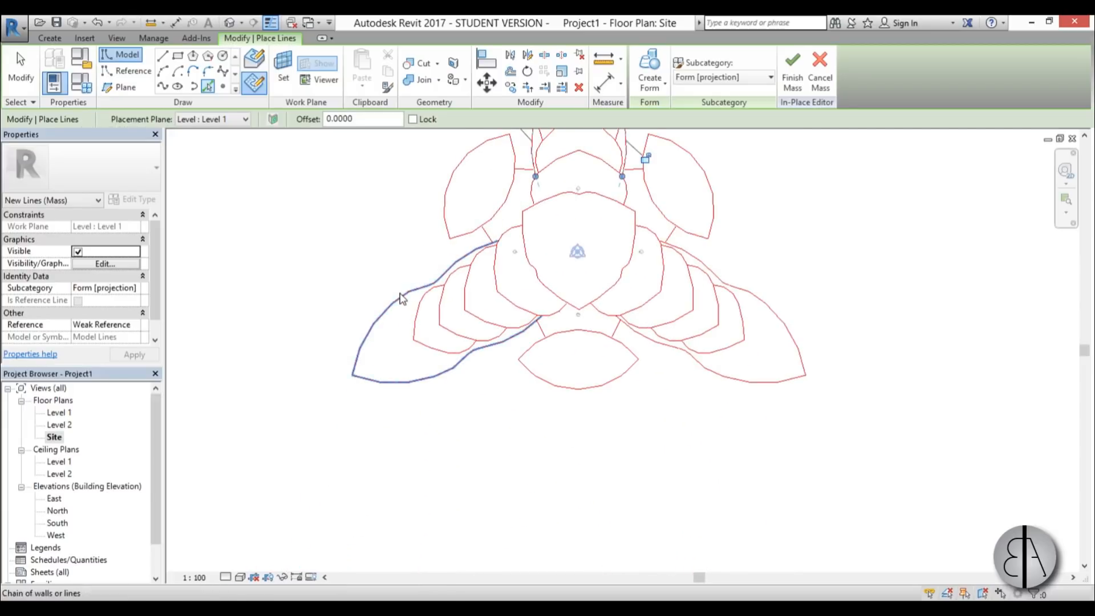
pyautogui.click(403, 299)
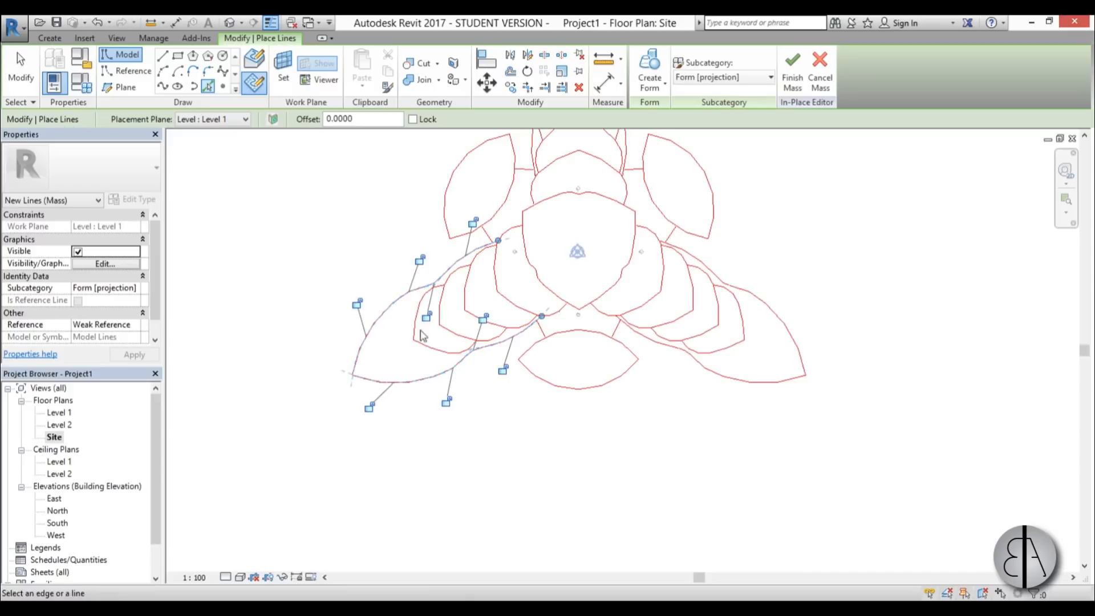
pyautogui.press('Tab')
pyautogui.click(753, 382)
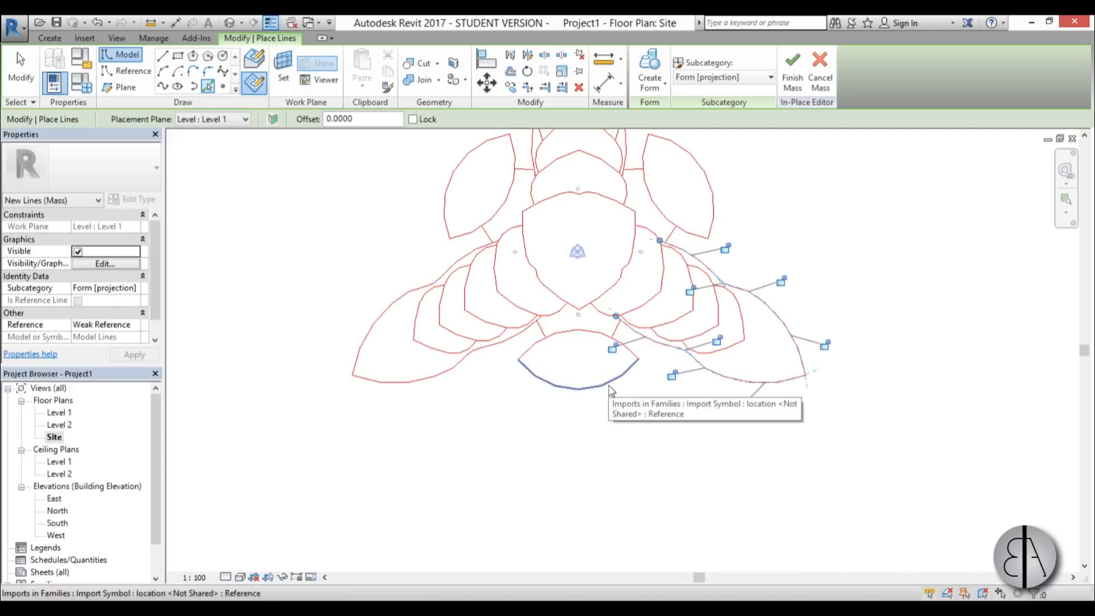
# Step: Pick the outlines and short connector lines of the three lens-shaped pods between the wings as model lines
pyautogui.press('Tab')
pyautogui.click(610, 390)
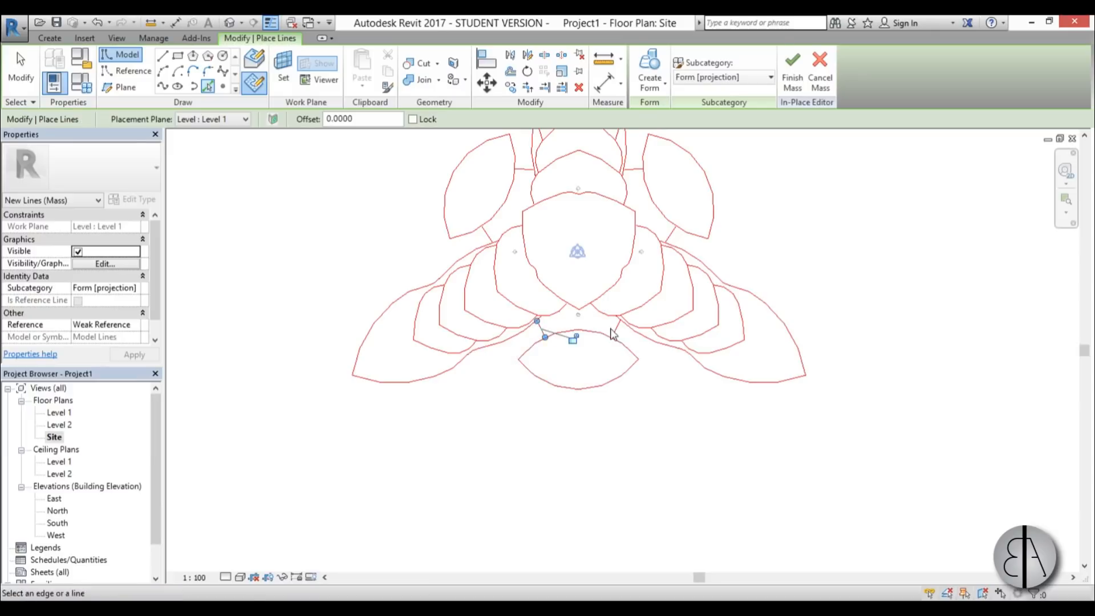
pyautogui.click(666, 223)
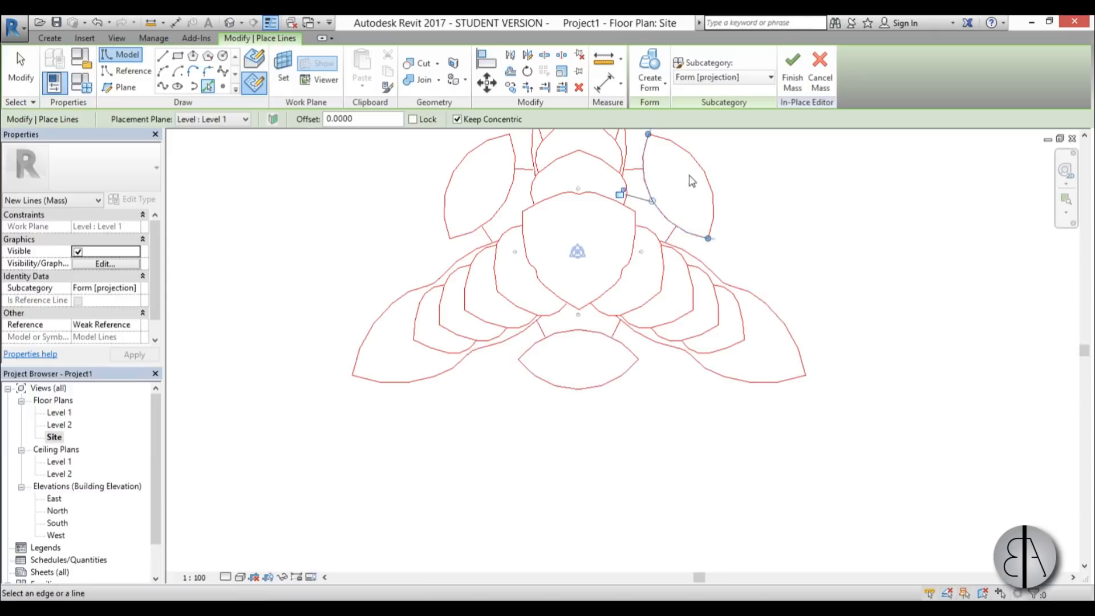
pyautogui.click(707, 181)
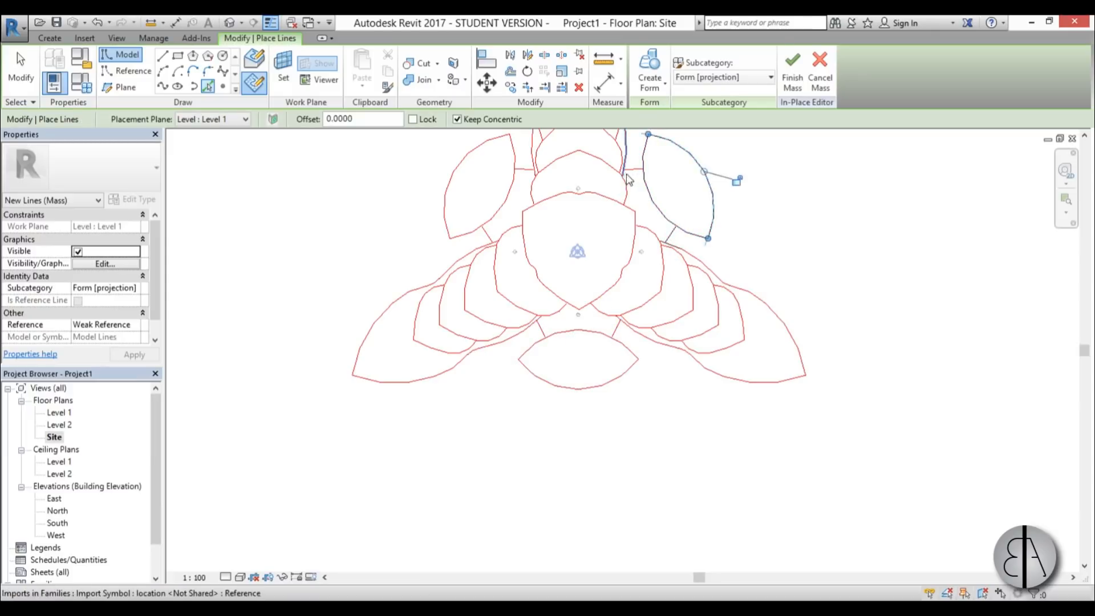
pyautogui.click(517, 164)
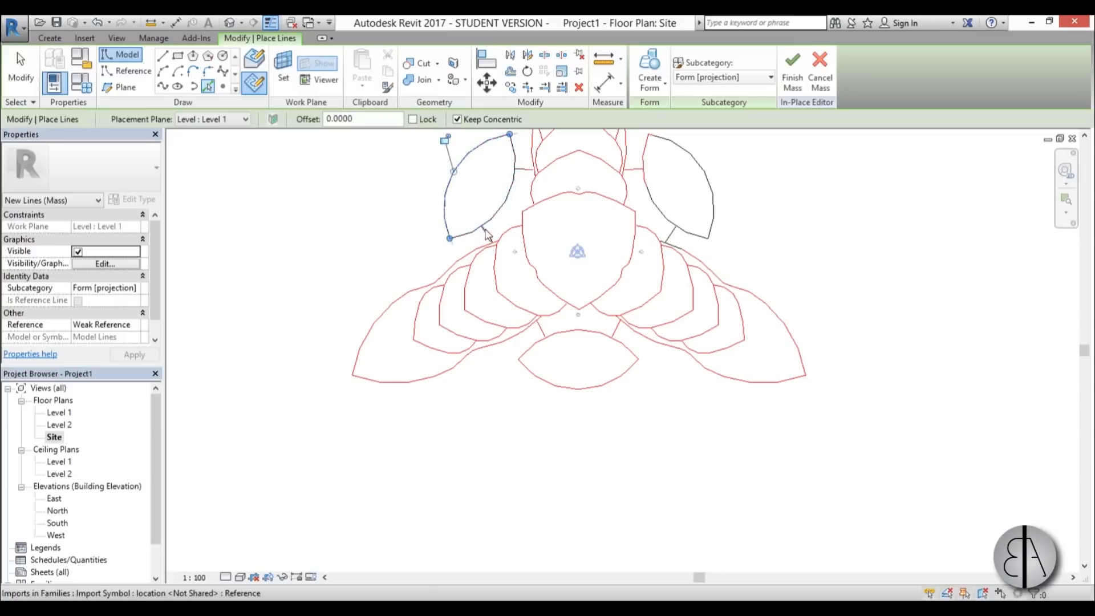
pyautogui.click(488, 235)
# Step: Split the inner arc of each of the three pods near its midpoint with Split Element
pyautogui.scroll(3, 511, 204)
pyautogui.press('s')
pyautogui.press('l')
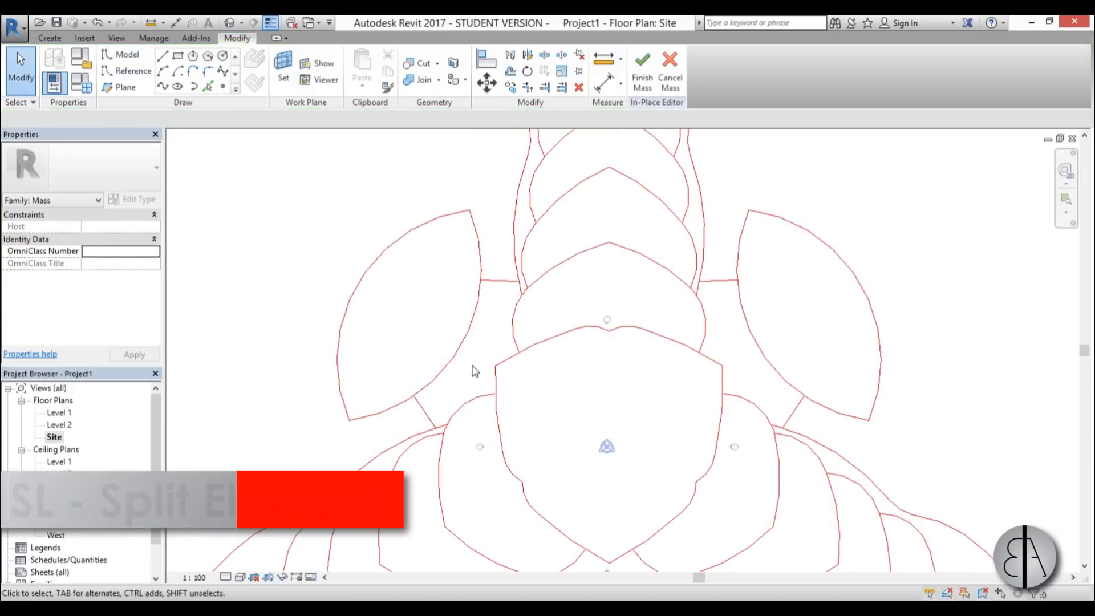
pyautogui.click(462, 345)
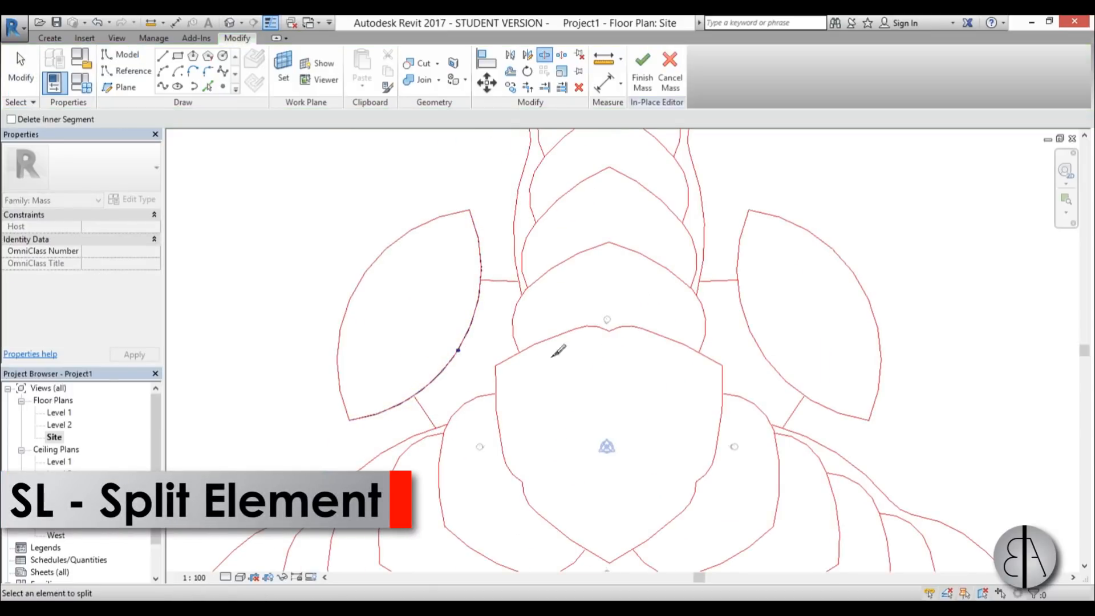
pyautogui.click(754, 341)
pyautogui.scroll(-2, 652, 395)
pyautogui.scroll(-2, 652, 395)
pyautogui.click(585, 435)
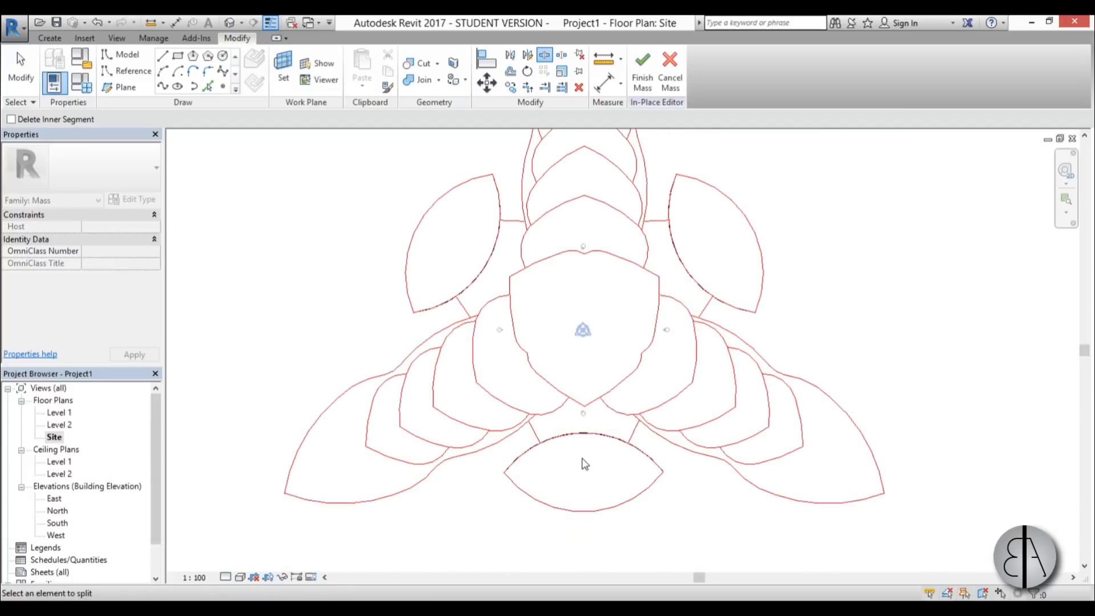
# Step: Trim the split pod arcs and wing lines to corners with the connector lines, forming one closed outer outline
pyautogui.press('Escape')
pyautogui.press('t')
pyautogui.press('r')
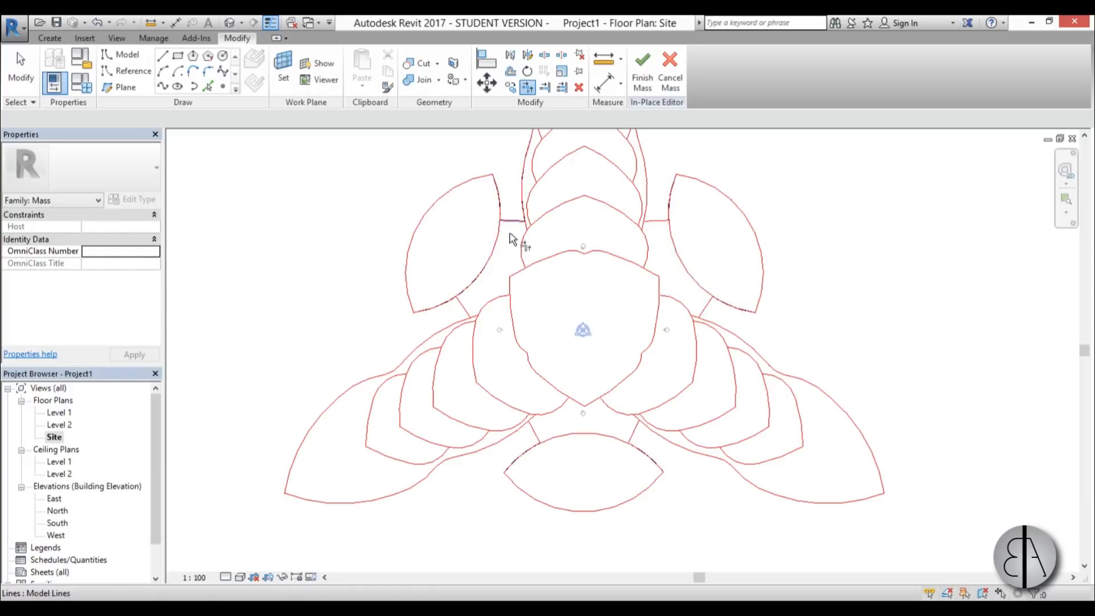
pyautogui.click(457, 300)
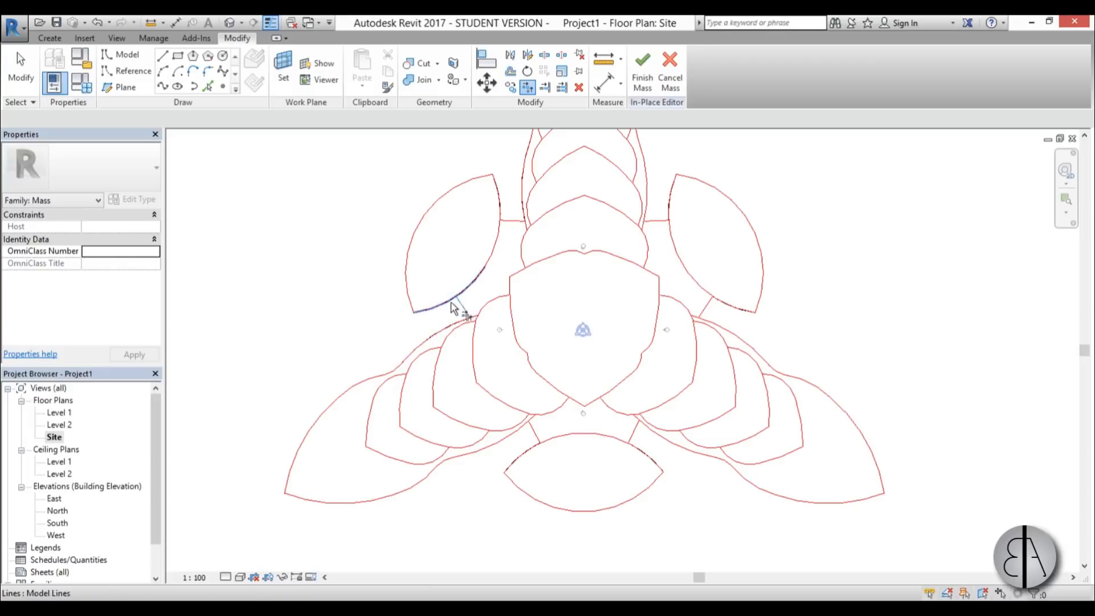
pyautogui.click(454, 310)
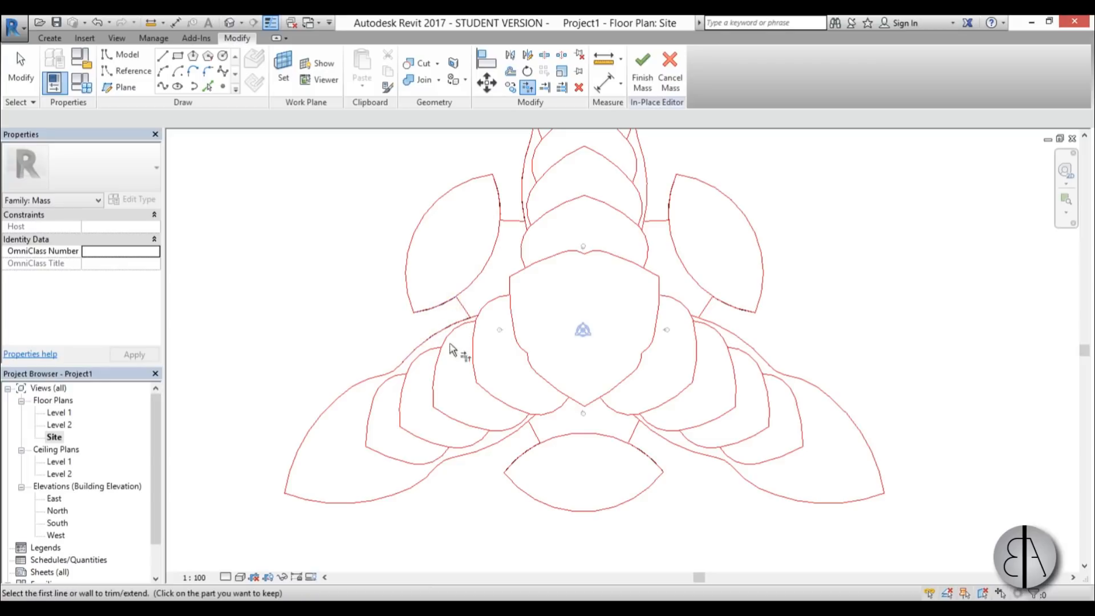
pyautogui.click(520, 461)
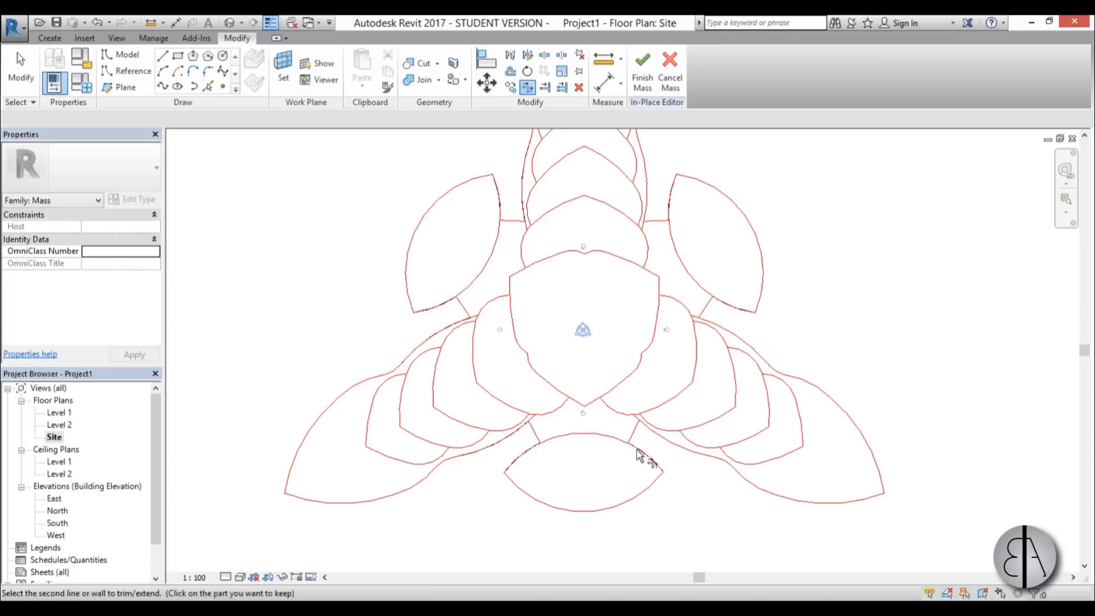
pyautogui.click(647, 436)
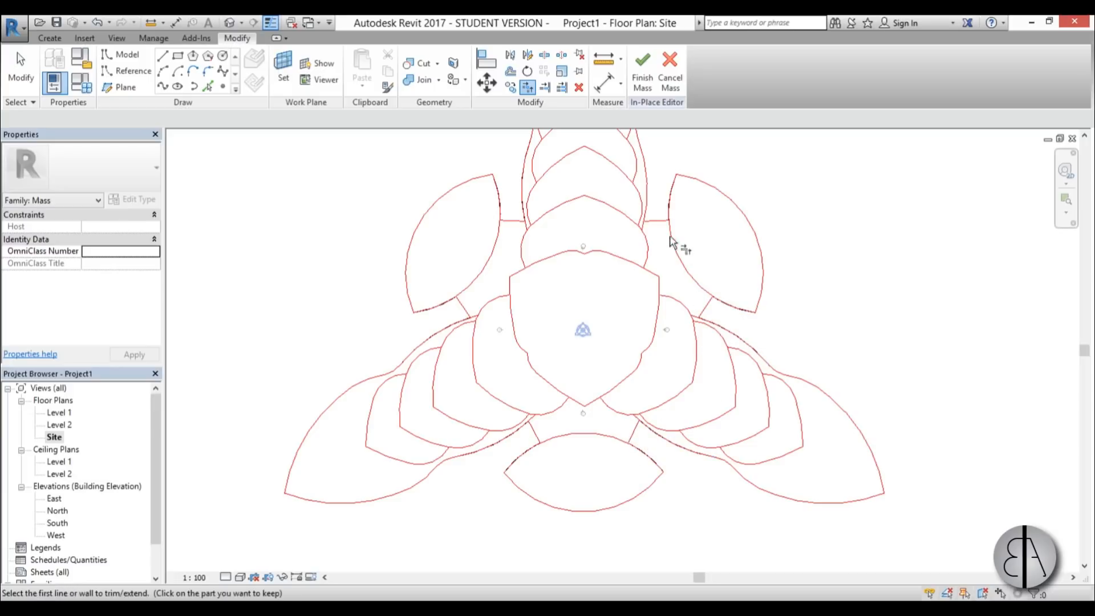
pyautogui.scroll(-3, 513, 285)
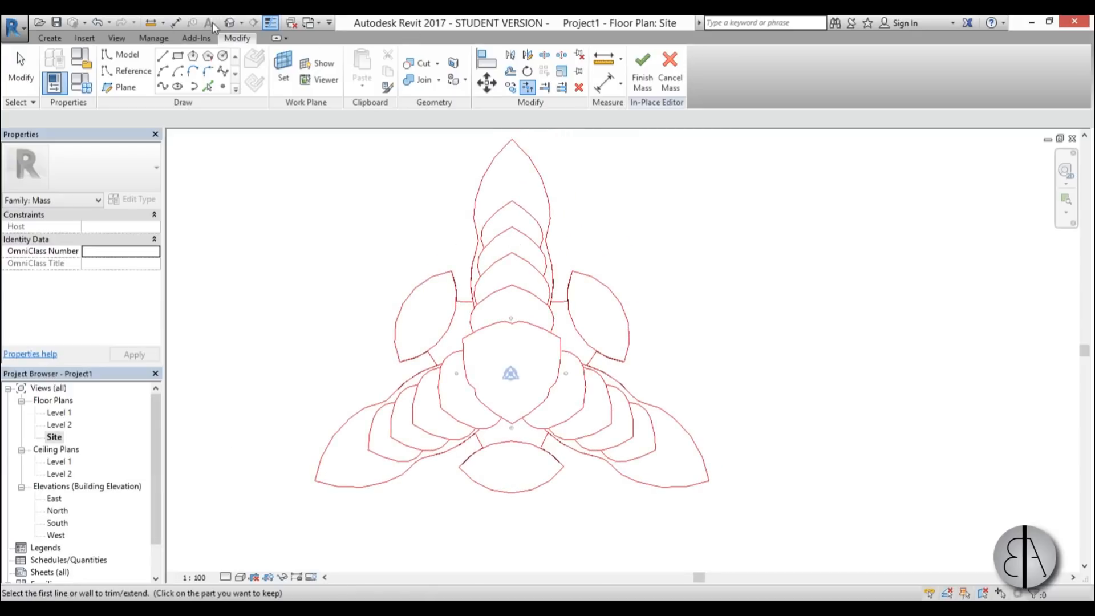
# Step: Open the default 3D view, select the entire closed outline chain and create a solid form from it
pyautogui.click(231, 24)
pyautogui.keyDown('shift'); pyautogui.moveTo(539, 438); pyautogui.dragTo(665, 452, button='middle'); pyautogui.keyUp('shift')
pyautogui.press('Escape')
pyautogui.press('Tab')
pyautogui.click(659, 429)
pyautogui.scroll(3, 665, 450)
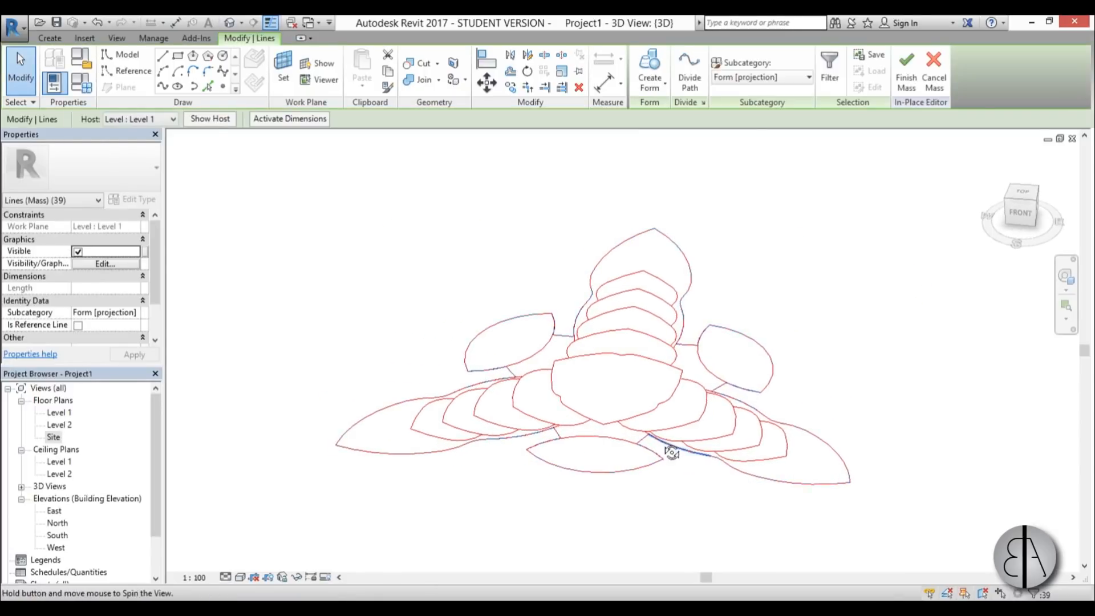
pyautogui.click(639, 57)
# Step: Set the height of the new base form to 20
pyautogui.scroll(-3, 616, 342)
pyautogui.keyDown('shift'); pyautogui.moveTo(617, 342); pyautogui.dragTo(892, 320, button='middle'); pyautogui.keyUp('shift')
pyautogui.click(671, 338)
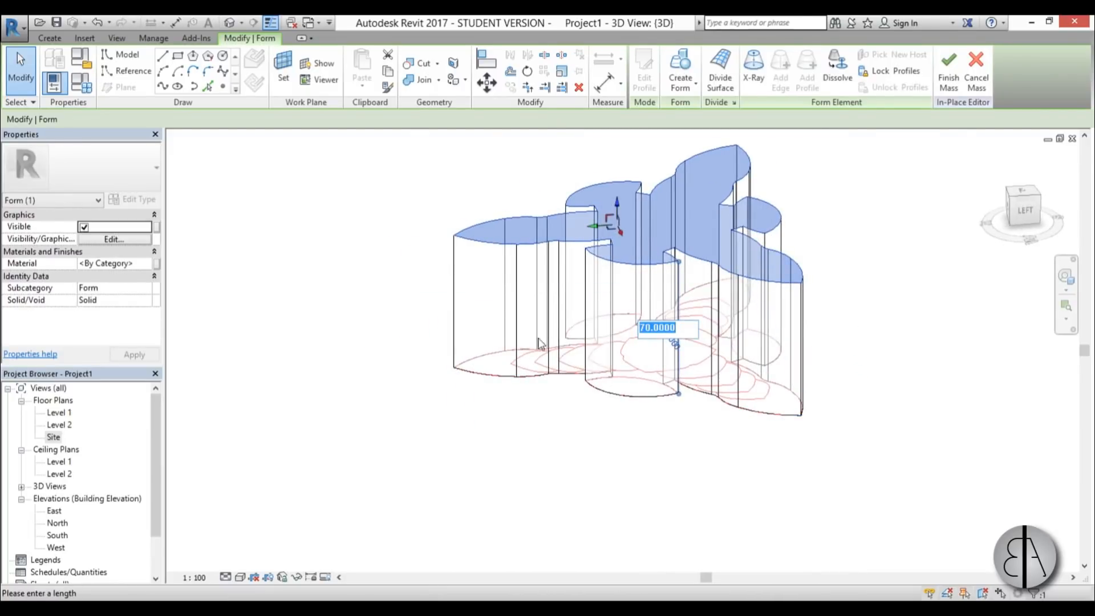
pyautogui.keyDown('shift'); pyautogui.moveTo(582, 425); pyautogui.dragTo(740, 357, button='middle'); pyautogui.keyUp('shift')
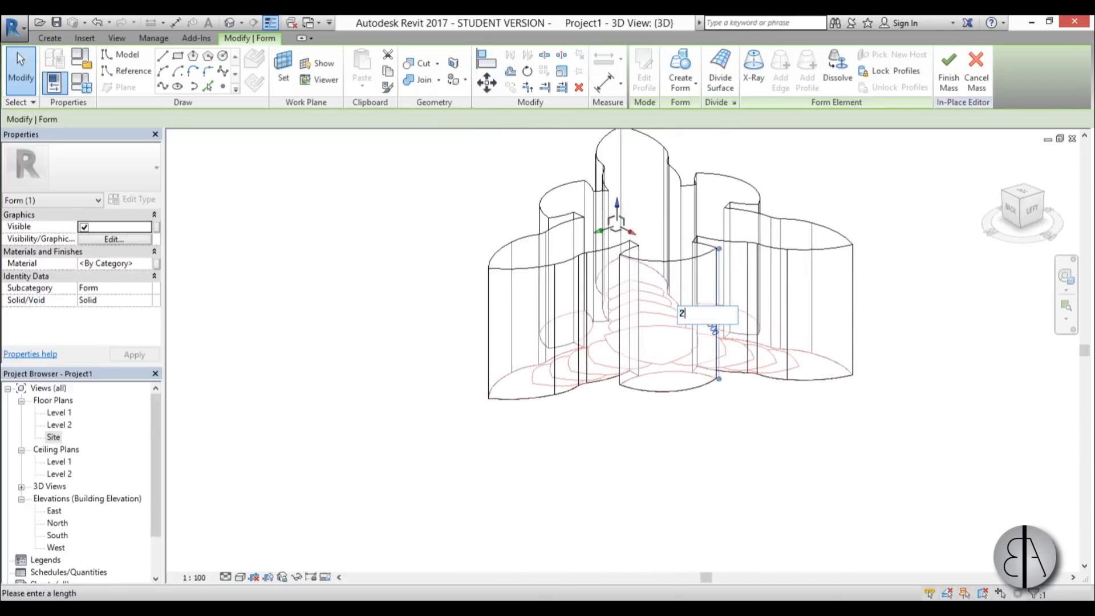
pyautogui.write('20')
pyautogui.press('Return')
pyautogui.moveTo(789, 464)
pyautogui.keyDown('shift'); pyautogui.mouseDown(button='middle')
pyautogui.moveTo(625, 435)
pyautogui.moveTo(747, 490)
pyautogui.moveTo(482, 511)
pyautogui.moveTo(574, 521)
pyautogui.moveTo(687, 490)
pyautogui.mouseUp(button='middle'); pyautogui.keyUp('shift')
pyautogui.click(688, 489)
pyautogui.moveTo(806, 418); pyautogui.dragTo(762, 440, button='middle')
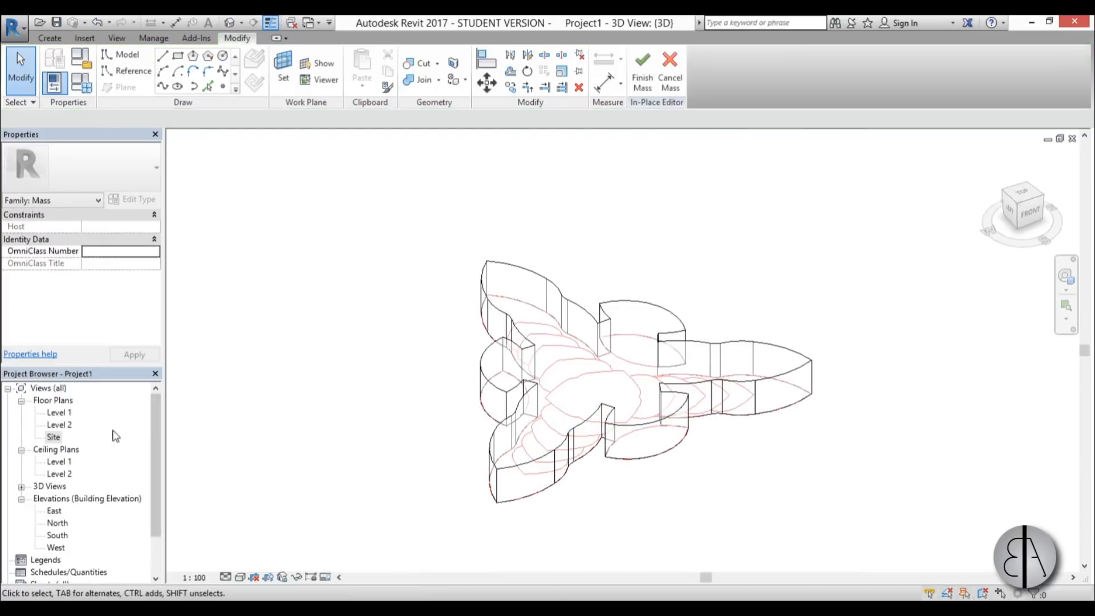
# Step: Open the Site floor plan and set its visual style to Wireframe
pyautogui.doubleClick(54, 436)
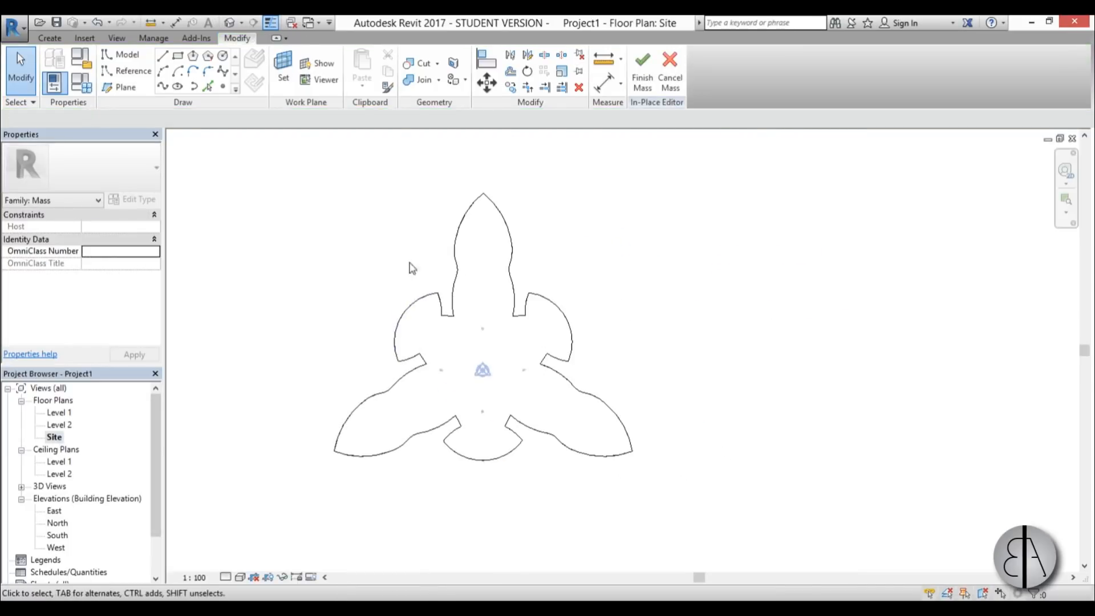
pyautogui.scroll(2, 436, 378)
pyautogui.scroll(1, 434, 374)
pyautogui.moveTo(503, 331); pyautogui.dragTo(505, 371, button='middle')
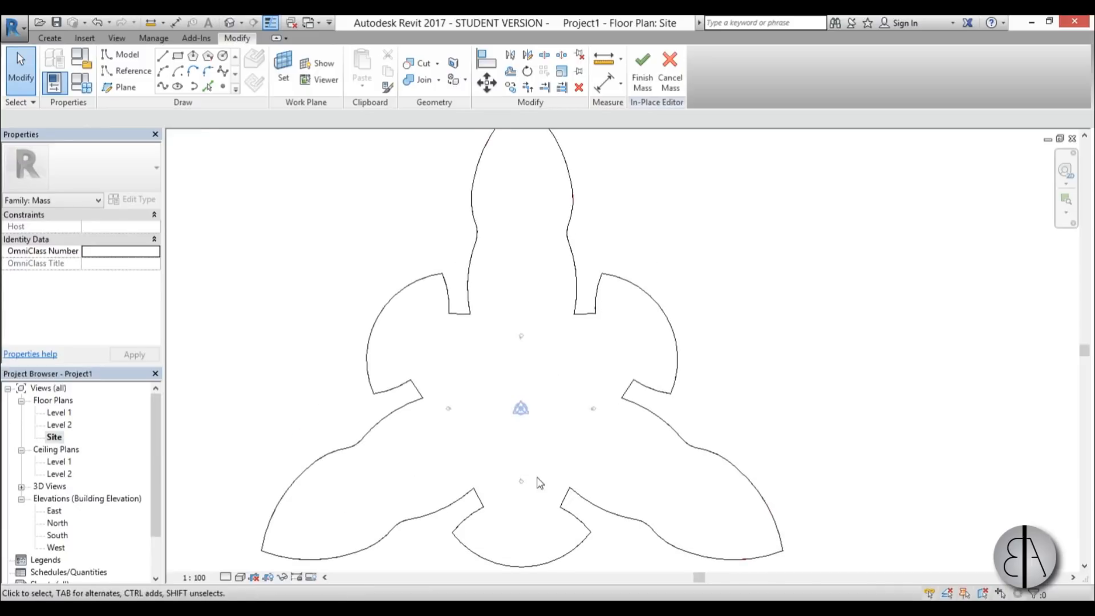
pyautogui.moveTo(540, 483); pyautogui.dragTo(542, 473, button='middle')
pyautogui.click(241, 577)
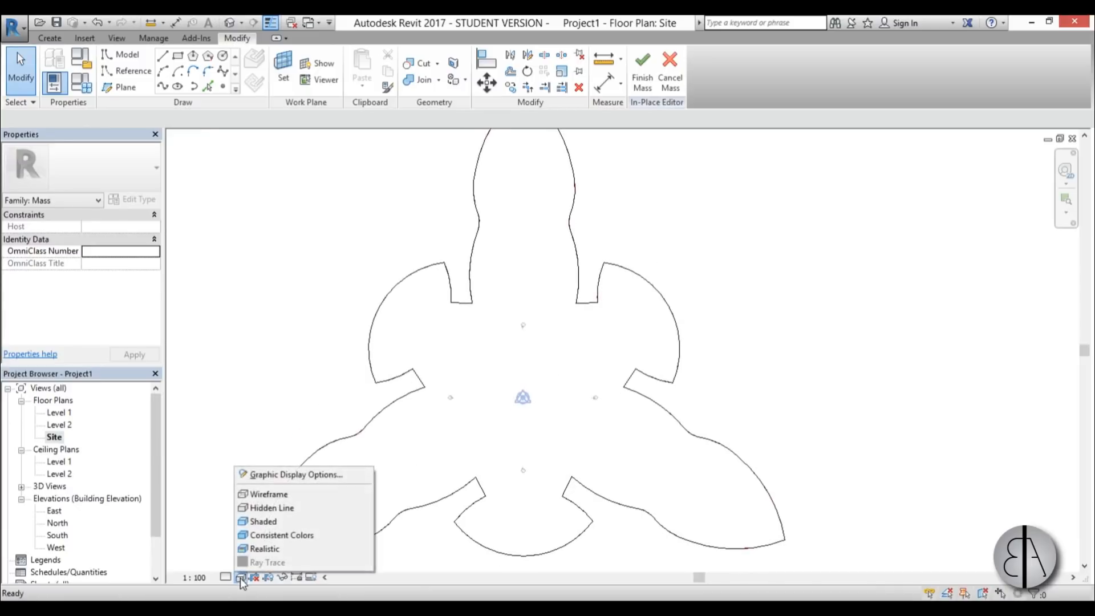
pyautogui.click(268, 495)
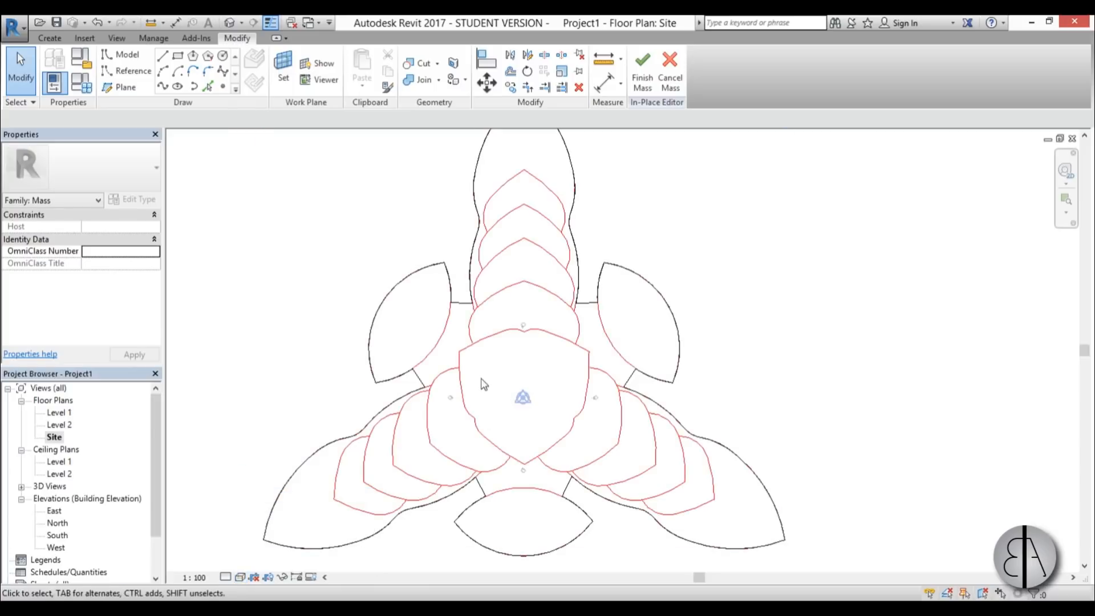
# Step: Set the work plane by picking the top surface of the base form
pyautogui.moveTo(483, 384); pyautogui.dragTo(486, 407, button='middle')
pyautogui.click(283, 70)
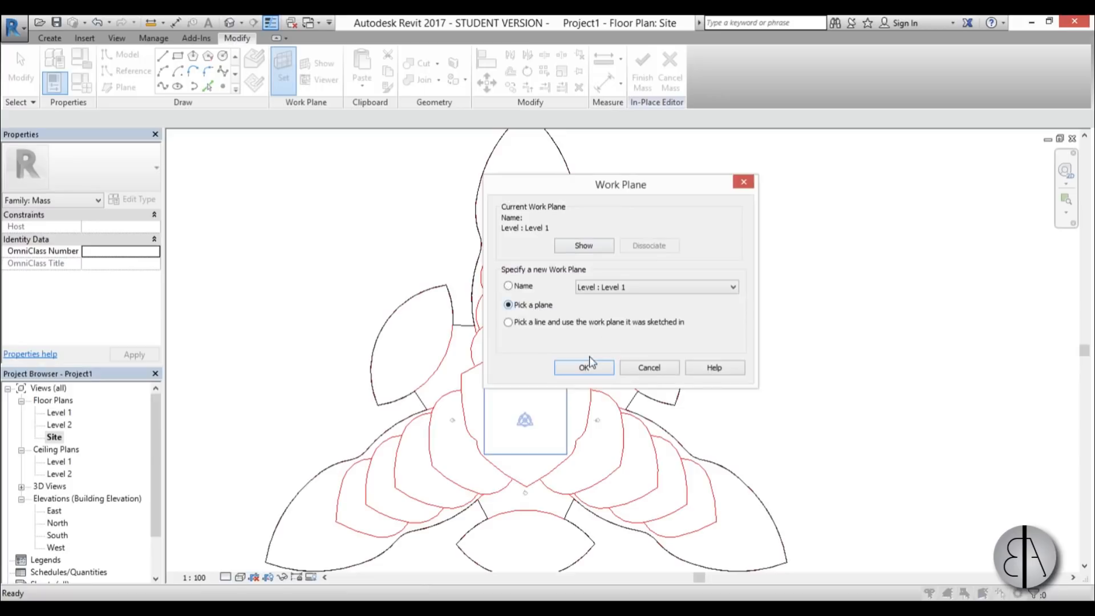
pyautogui.click(584, 368)
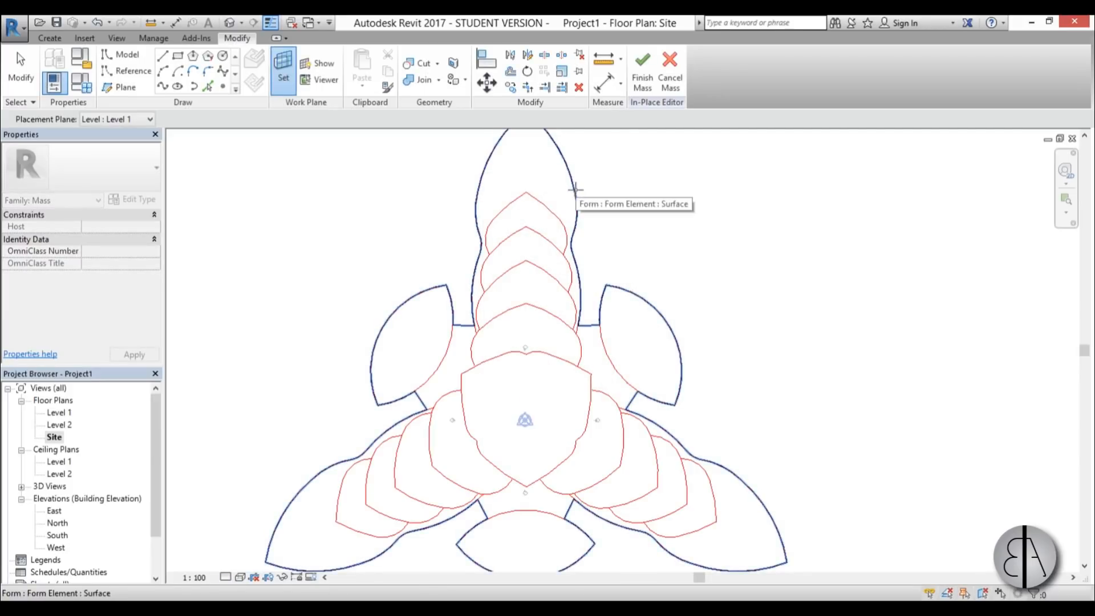
pyautogui.click(575, 188)
pyautogui.scroll(2, 517, 274)
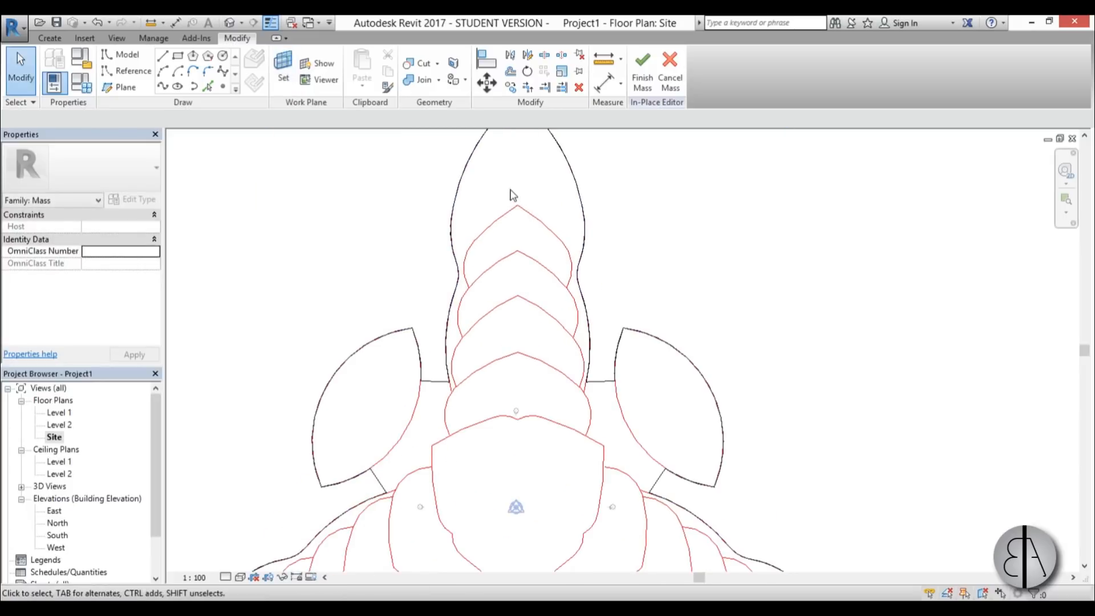
pyautogui.moveTo(546, 307); pyautogui.dragTo(569, 215, button='middle')
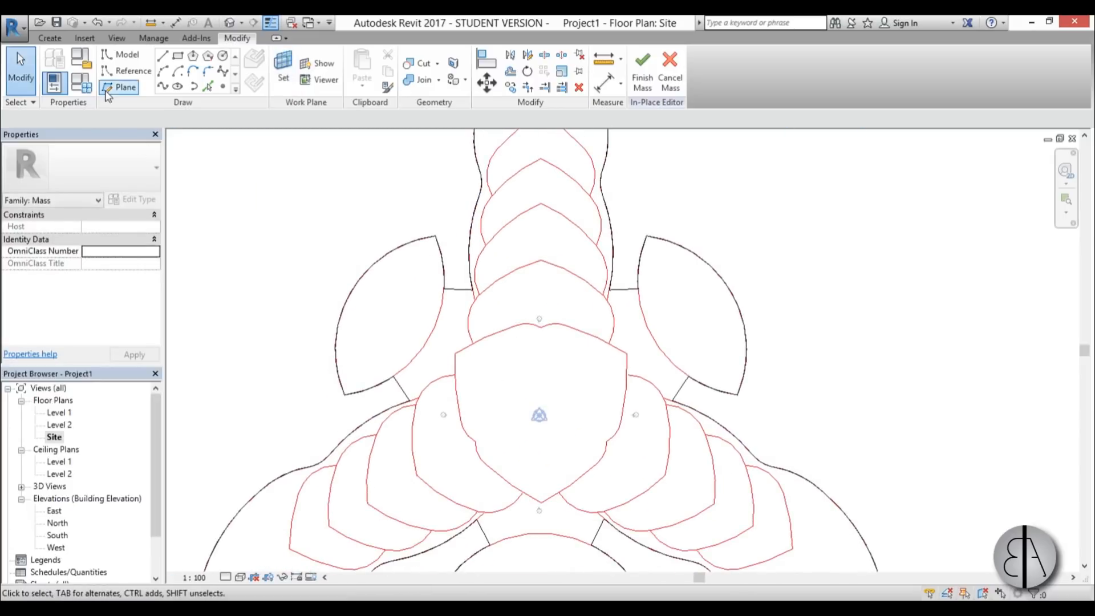
# Step: Pick the stepped inner outline along the upper wing's left side and the core's upper-left edges as model lines
pyautogui.click(208, 86)
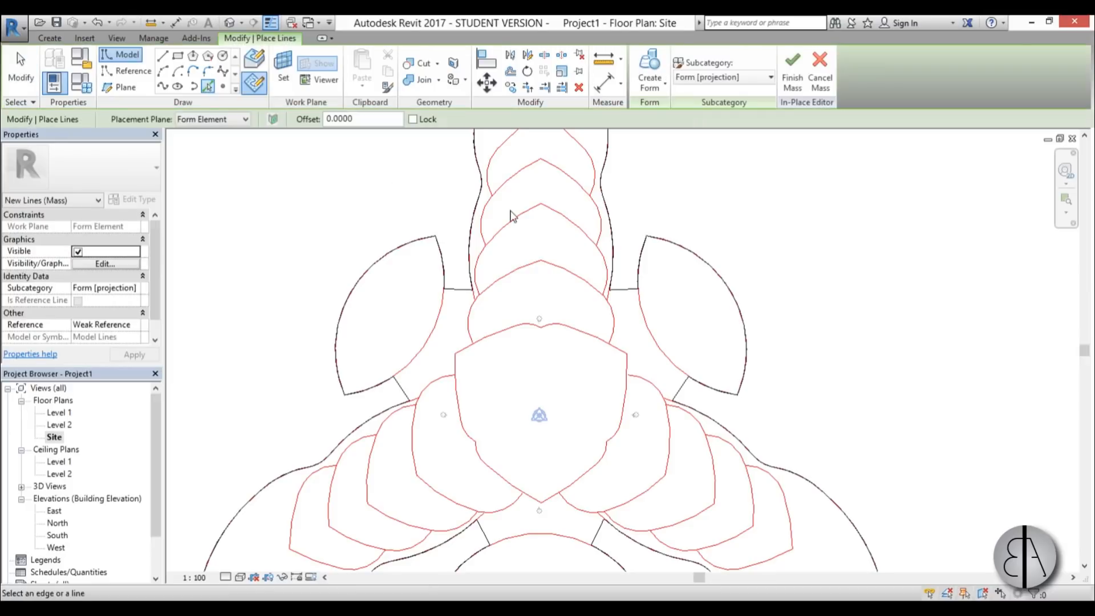
pyautogui.moveTo(491, 171); pyautogui.dragTo(457, 279, button='middle')
pyautogui.click(478, 245)
pyautogui.click(455, 270)
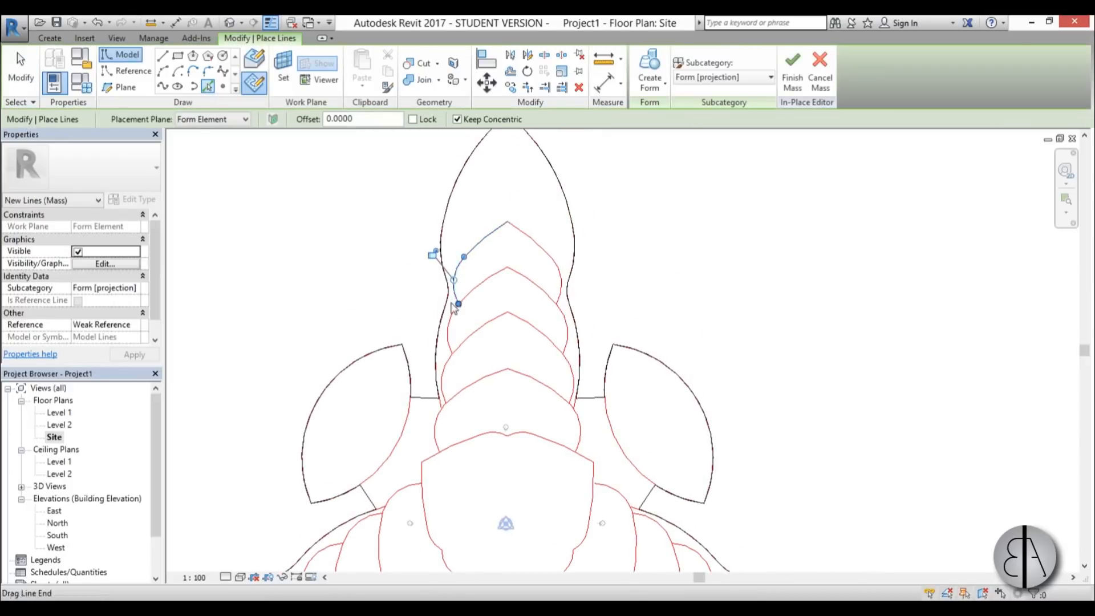
pyautogui.click(450, 315)
pyautogui.click(438, 380)
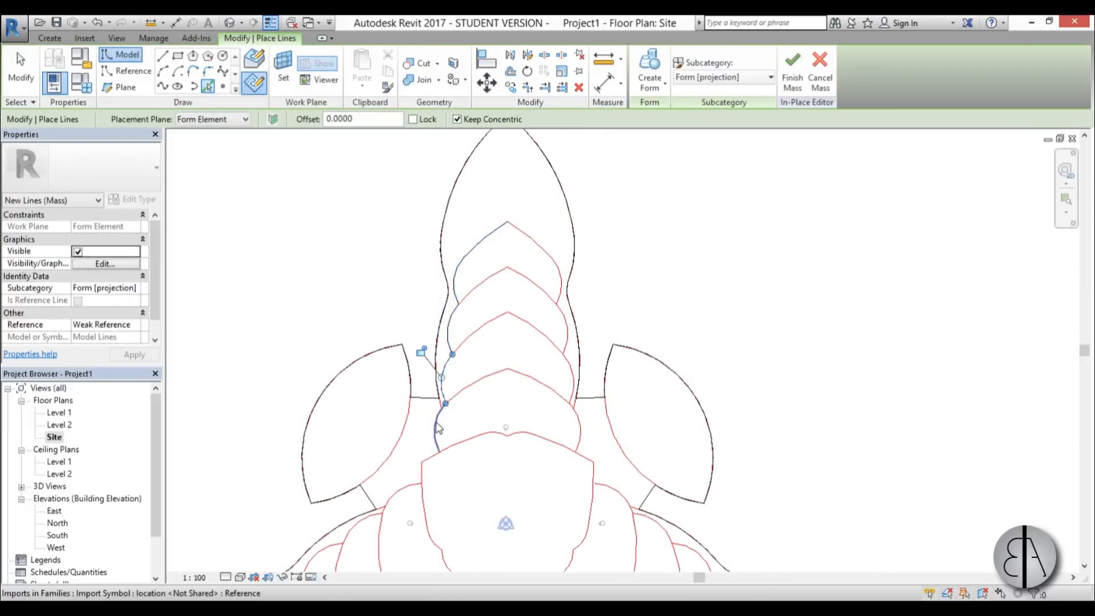
pyautogui.click(438, 429)
pyautogui.click(436, 465)
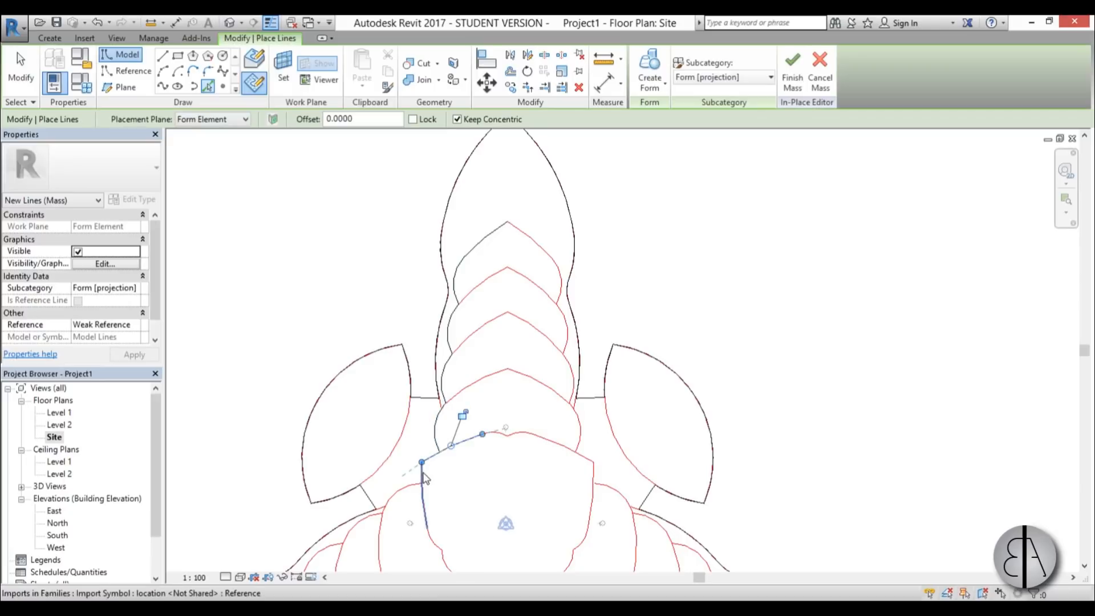
pyautogui.click(425, 509)
# Step: Pick the lower-left wing's stepped inner outline and the adjoining lower core edges as model lines
pyautogui.moveTo(424, 511); pyautogui.dragTo(531, 341, button='middle')
pyautogui.click(505, 322)
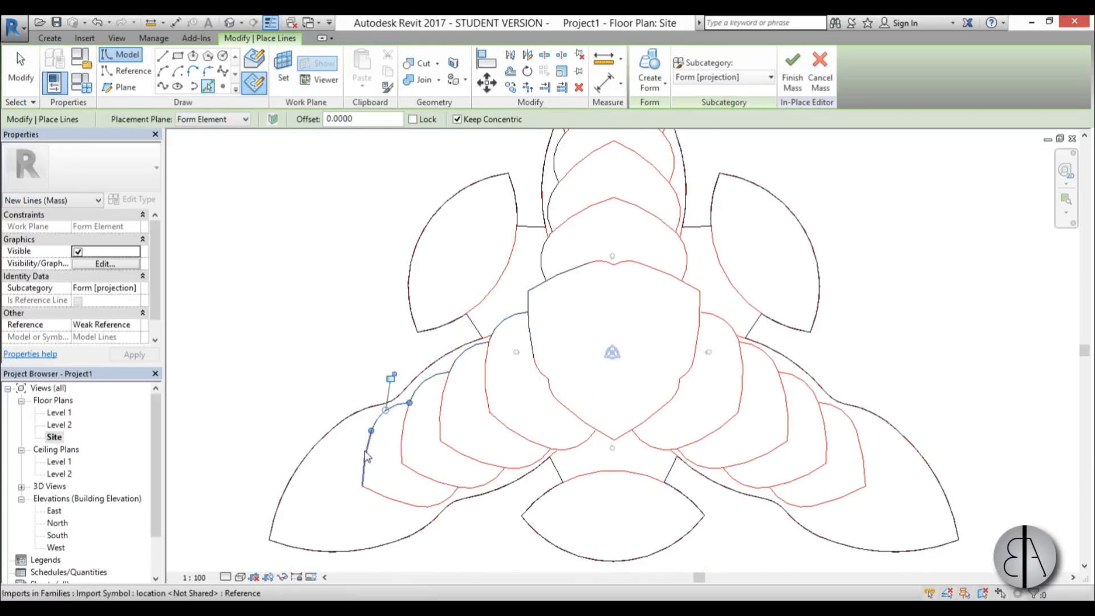
pyautogui.click(384, 493)
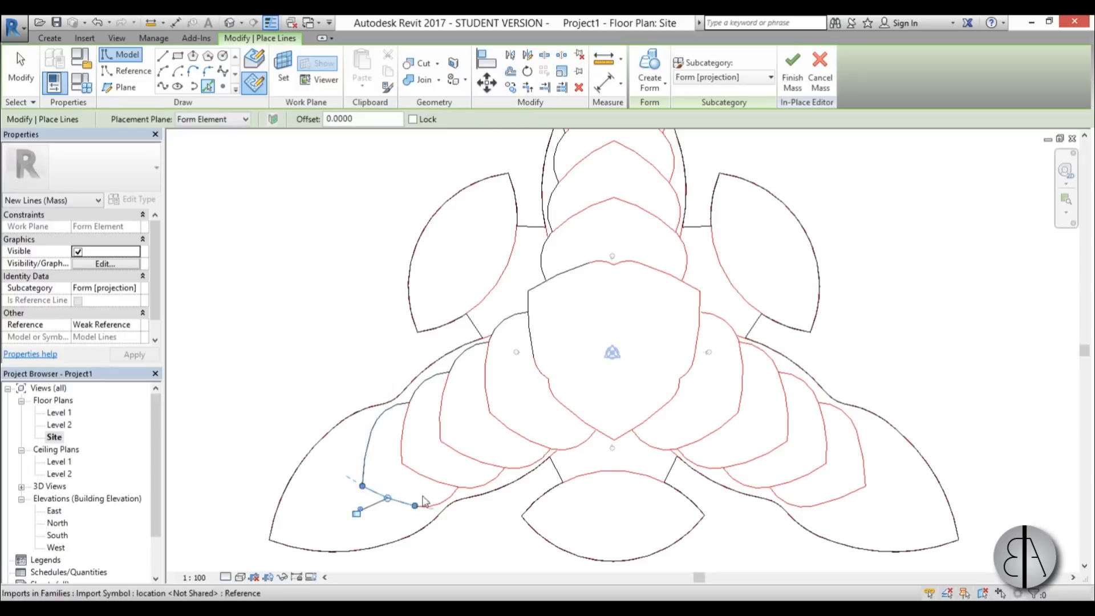
pyautogui.click(480, 496)
pyautogui.click(526, 470)
pyautogui.click(574, 452)
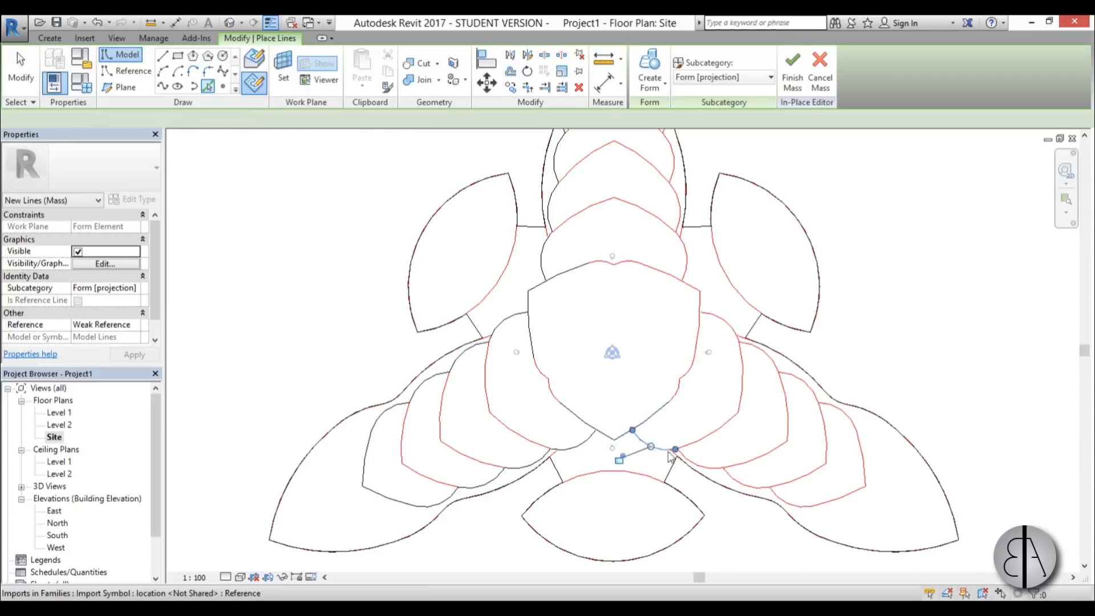
pyautogui.click(690, 464)
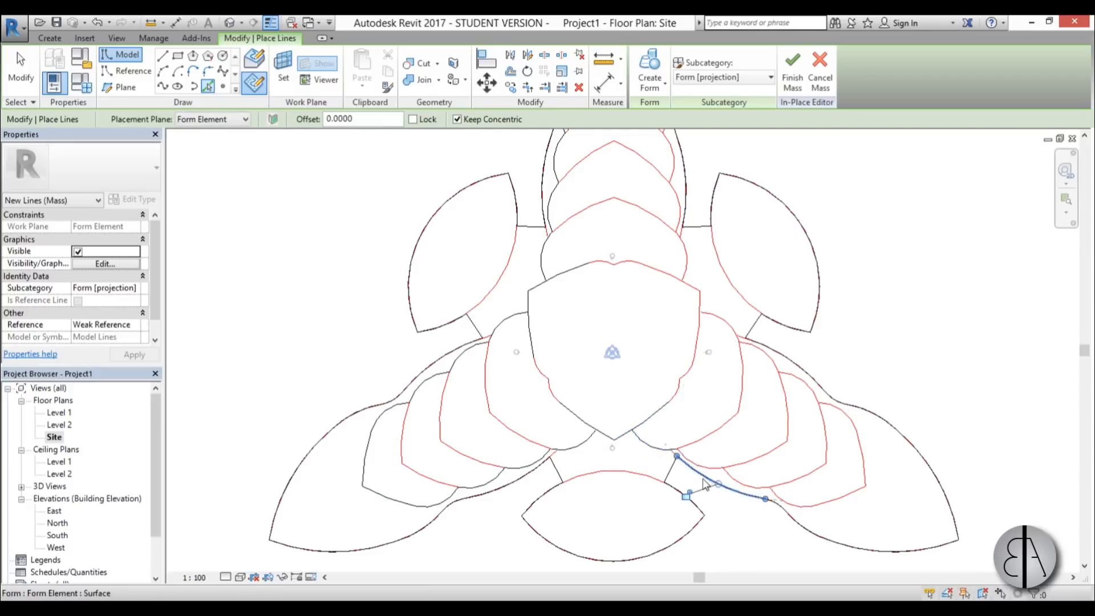
pyautogui.press('Escape')
pyautogui.click(703, 477)
pyautogui.press('Escape')
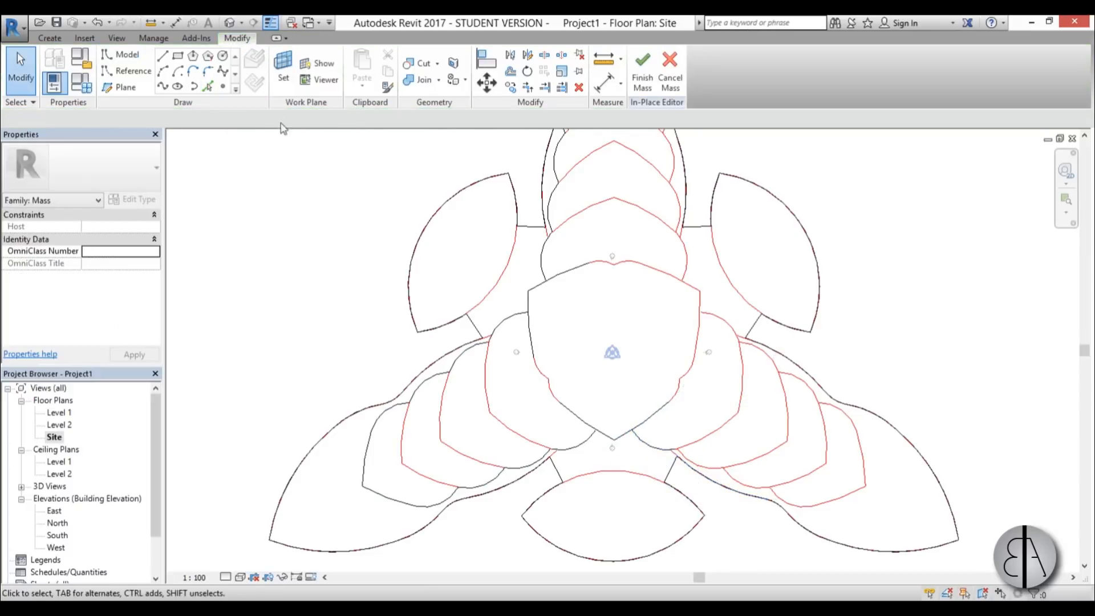
# Step: Pick the lower-right wing's stepped inner outline and the upper wing's right side as model lines to close the tier profile
pyautogui.click(212, 86)
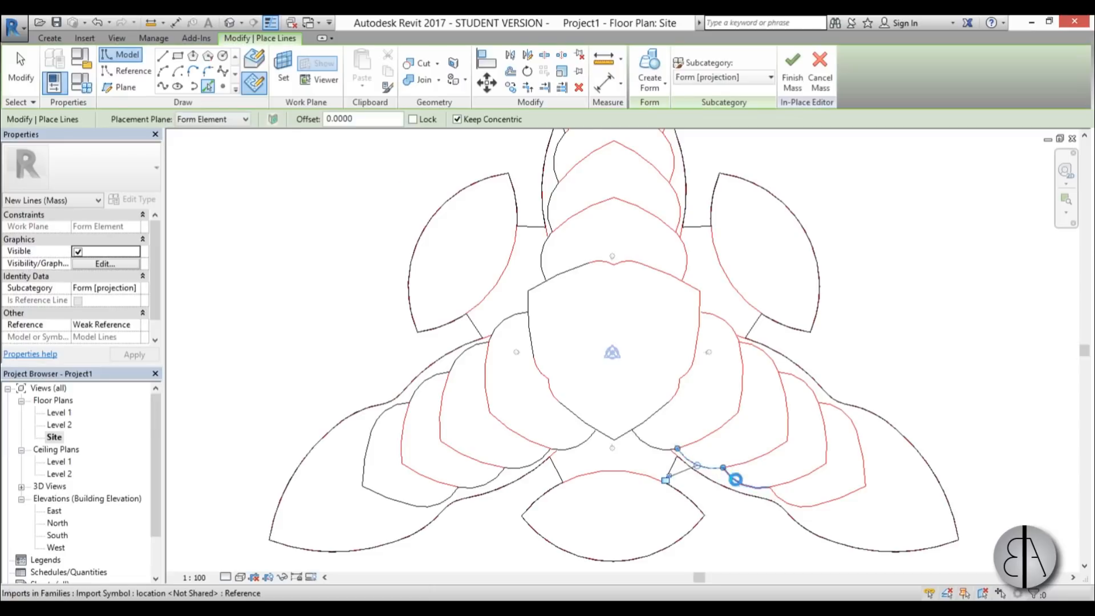
pyautogui.click(788, 502)
pyautogui.click(830, 500)
pyautogui.click(862, 464)
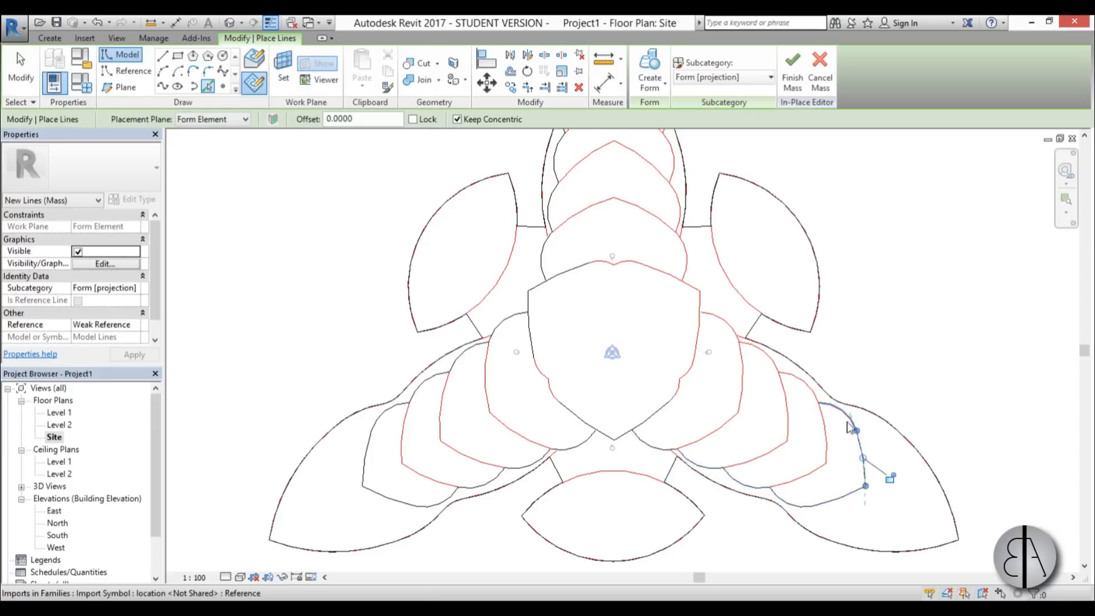
pyautogui.click(846, 418)
pyautogui.click(771, 367)
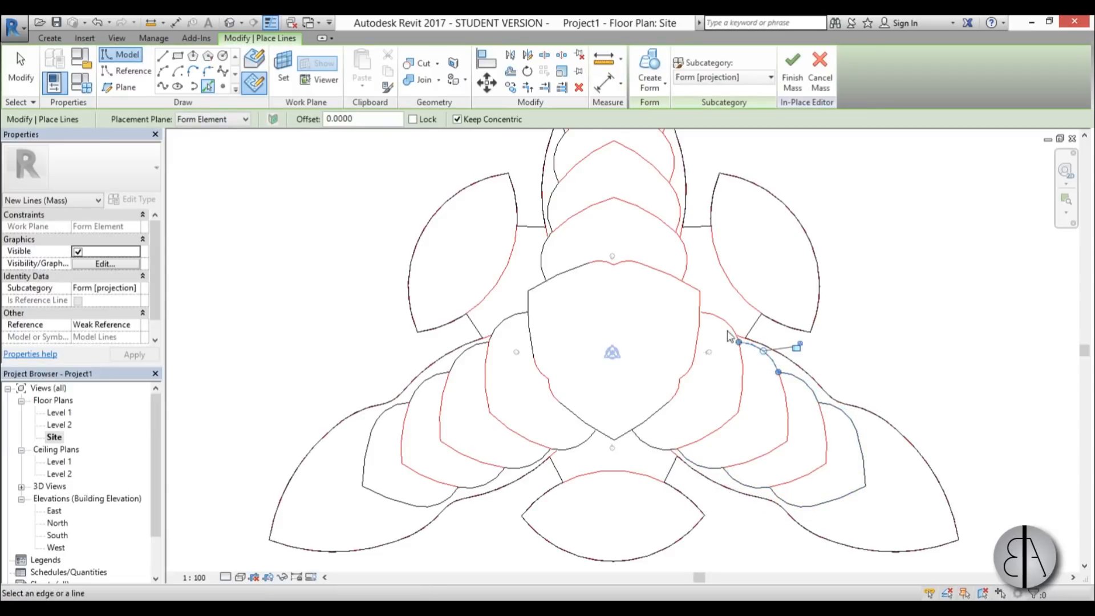
pyautogui.click(692, 290)
pyautogui.scroll(4, 731, 313)
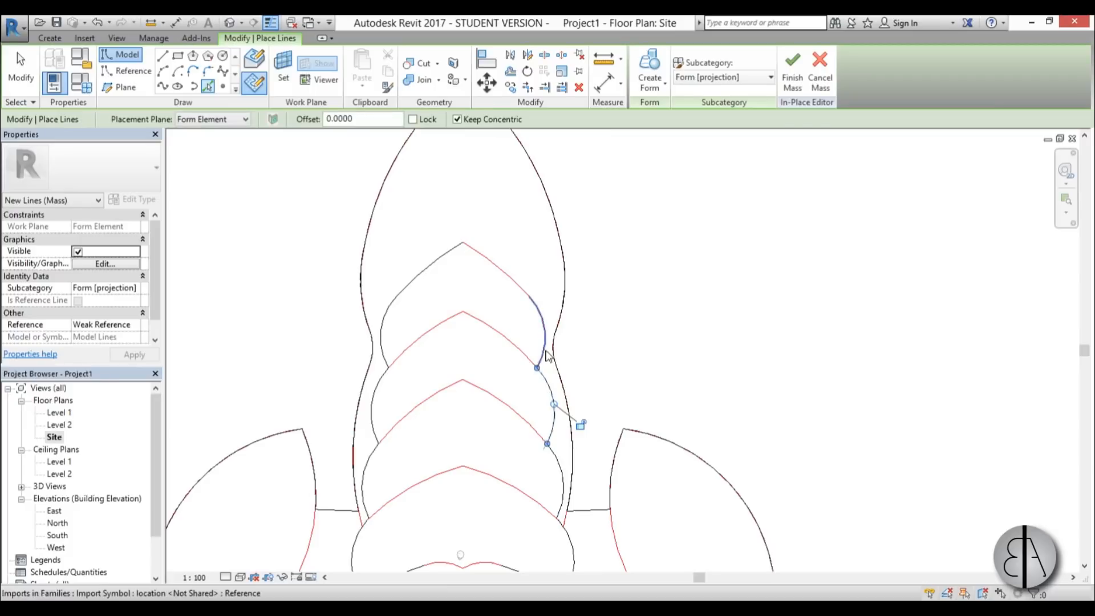
pyautogui.press('Escape')
pyautogui.press('Escape')
# Step: Trim/extend the picked model lines to each other at the junctions around the three wings and the core
pyautogui.moveTo(437, 405); pyautogui.dragTo(457, 275, button='middle')
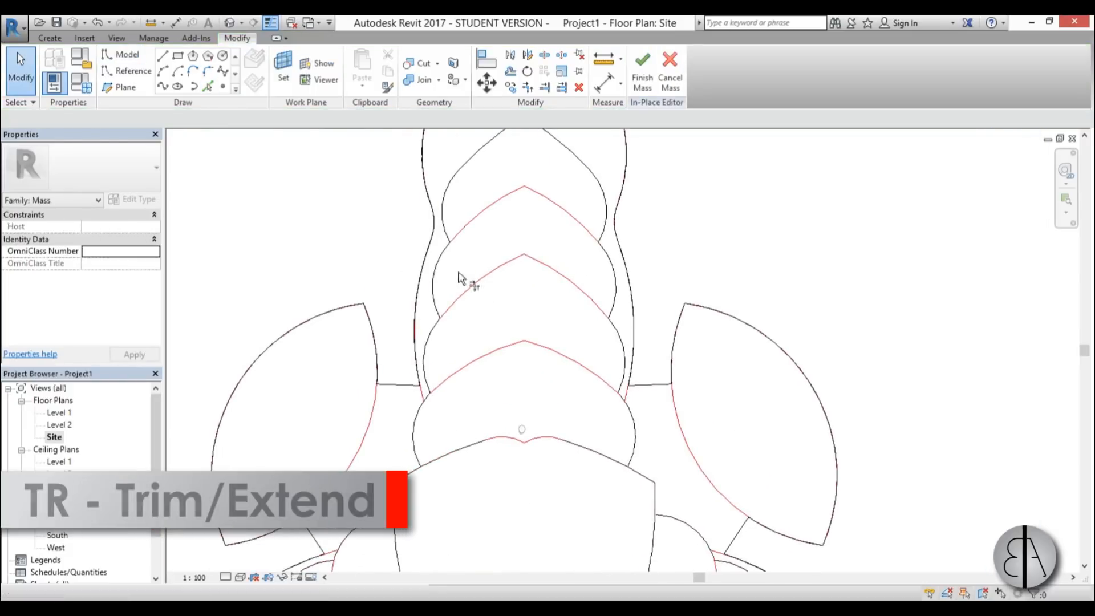
pyautogui.press('t')
pyautogui.press('r')
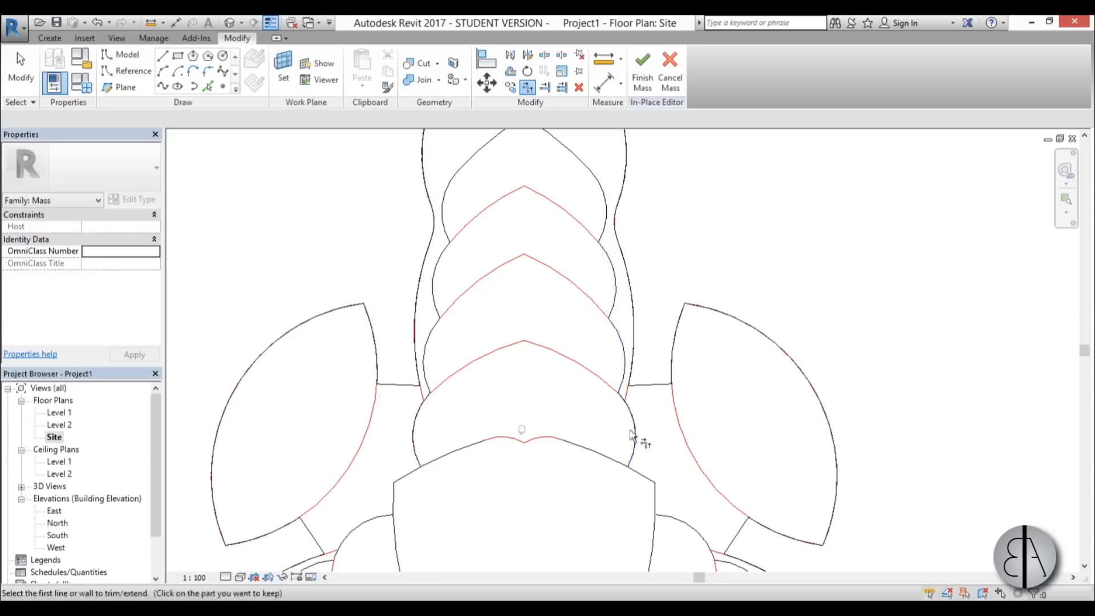
pyautogui.moveTo(647, 485); pyautogui.dragTo(583, 343, button='middle')
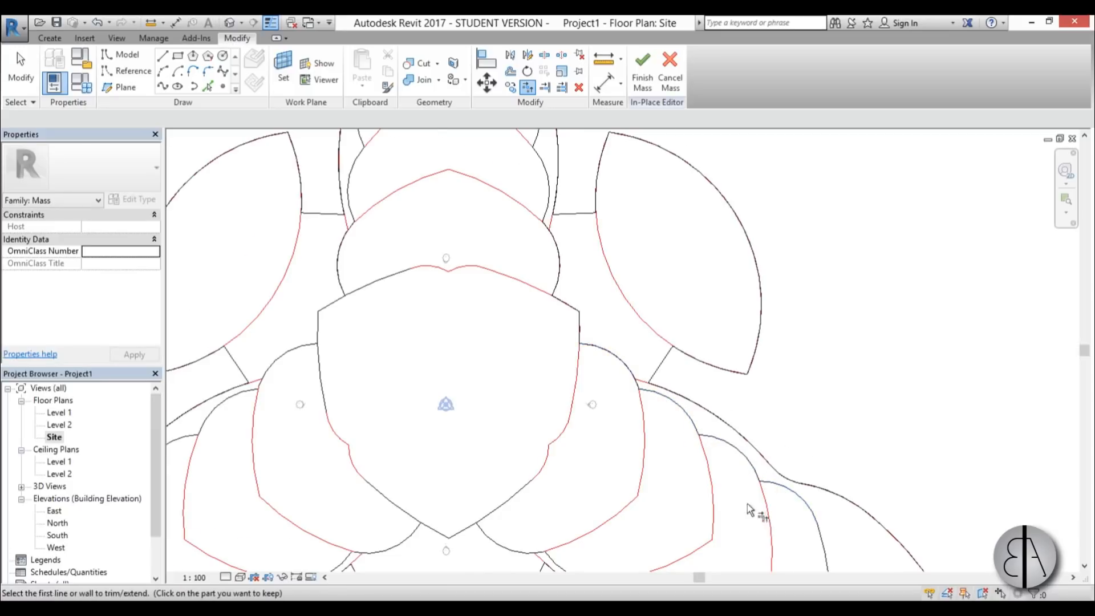
pyautogui.moveTo(750, 510); pyautogui.dragTo(570, 314, button='middle')
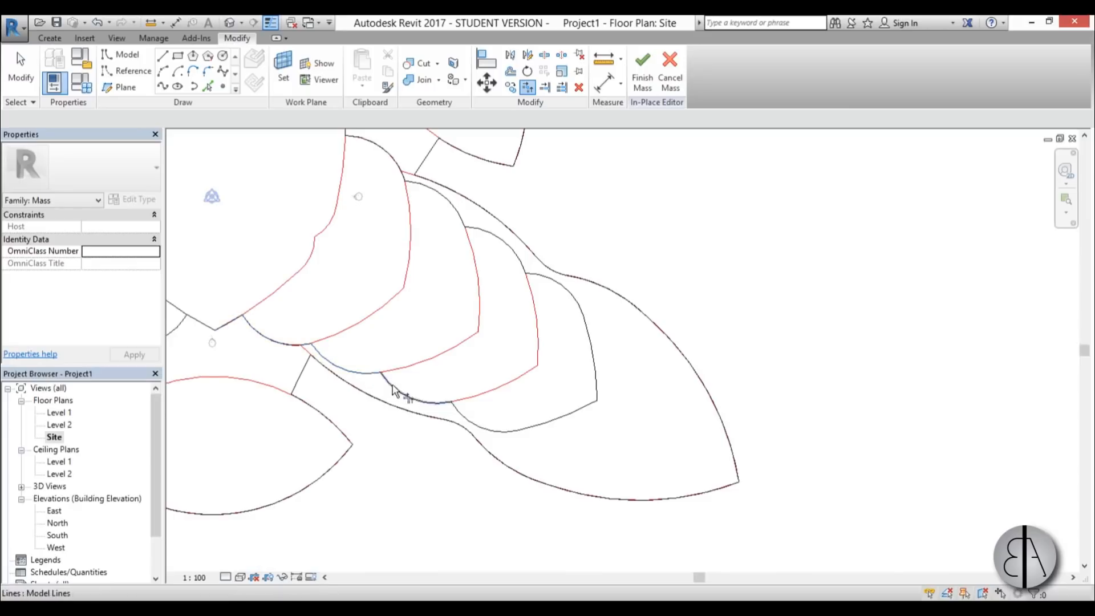
pyautogui.click(442, 403)
pyautogui.scroll(-4, 736, 395)
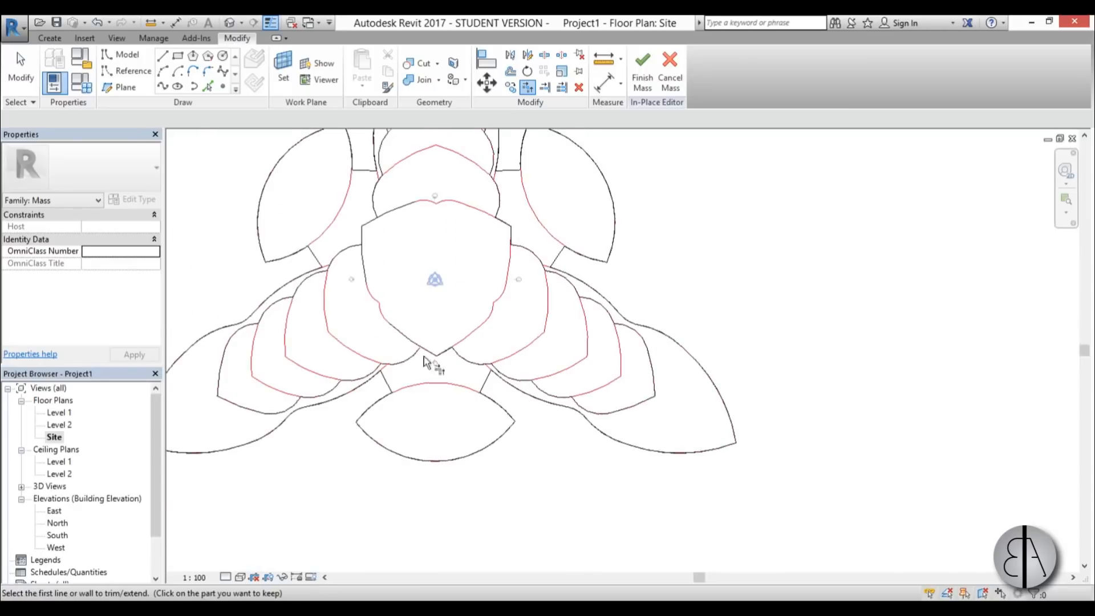
pyautogui.scroll(3, 415, 347)
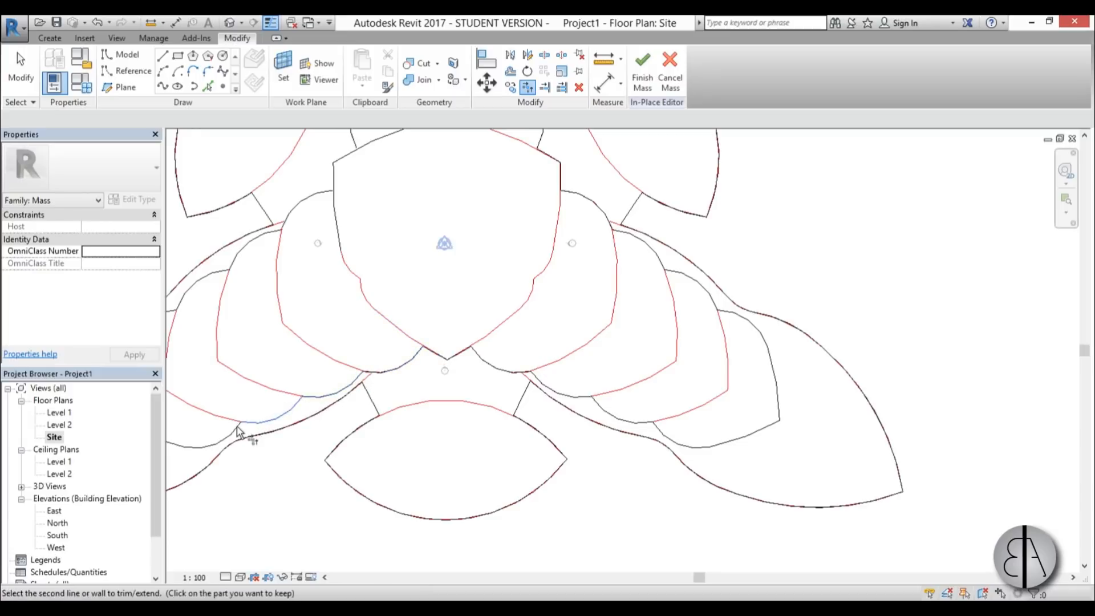
pyautogui.moveTo(219, 438); pyautogui.dragTo(525, 358, button='middle')
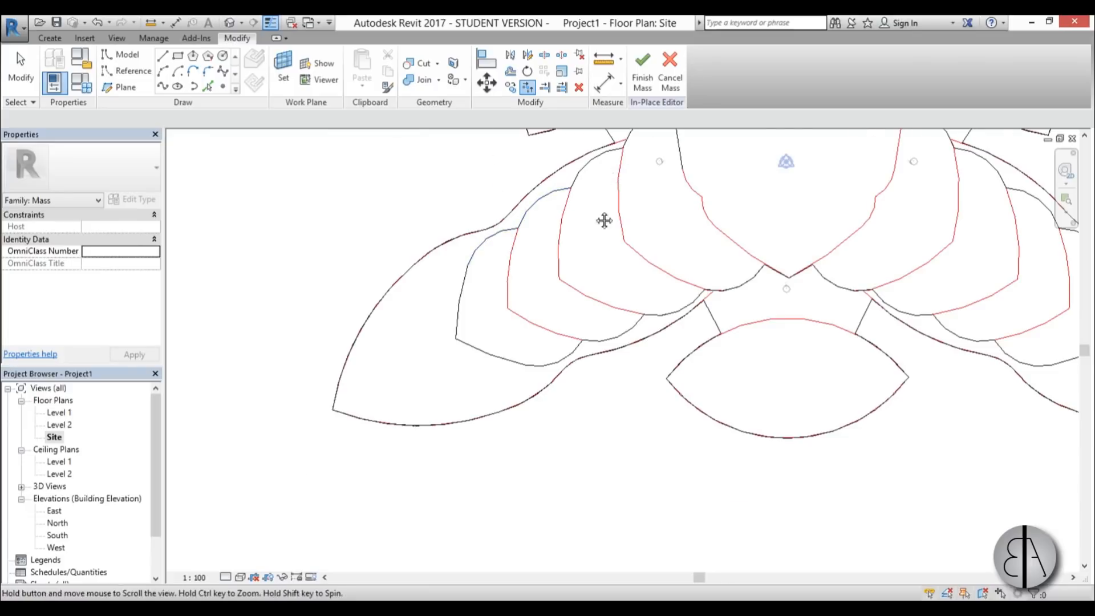
pyautogui.moveTo(604, 220); pyautogui.dragTo(511, 402, button='middle')
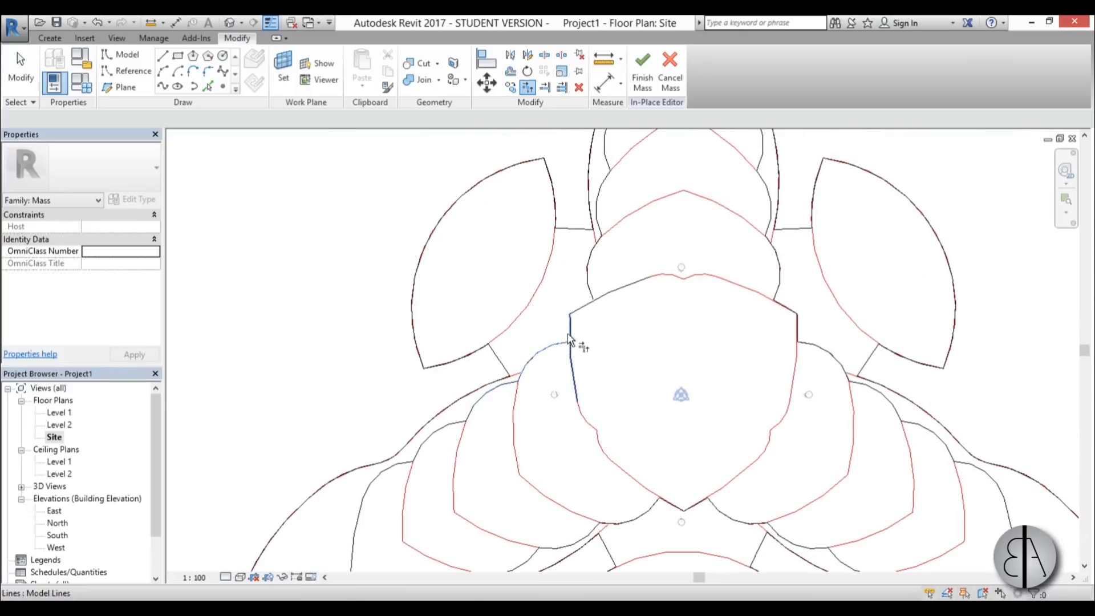
pyautogui.scroll(-1, 593, 267)
pyautogui.moveTo(595, 274); pyautogui.dragTo(450, 419, button='middle')
pyautogui.scroll(-1, 499, 352)
pyautogui.press('Escape')
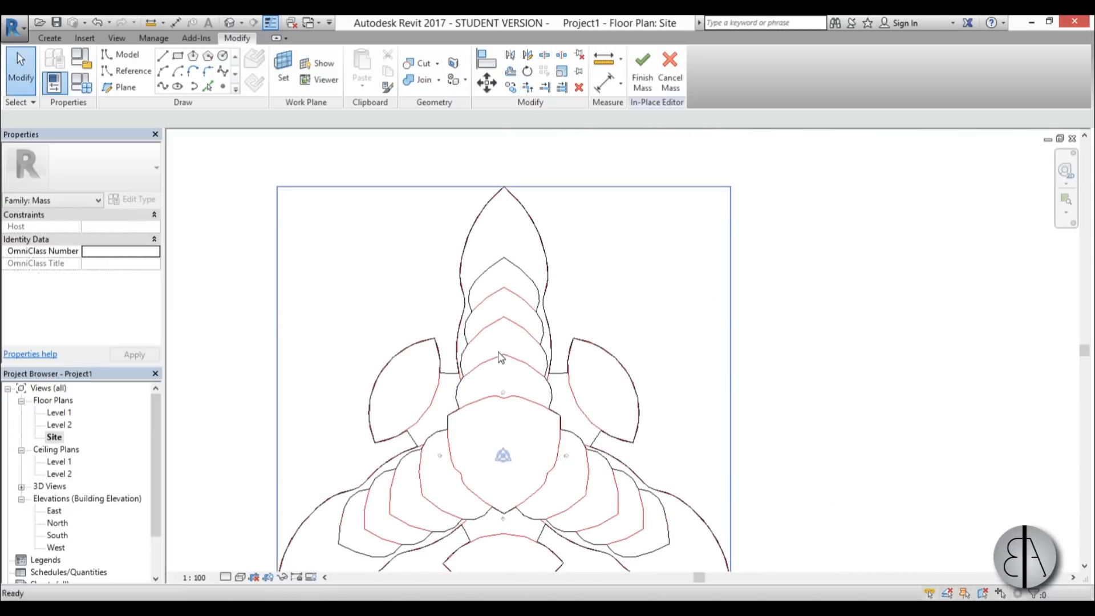
# Step: Create a solid form from the closed stepped outline in the 3D view and set its height to 40
pyautogui.moveTo(501, 359); pyautogui.dragTo(506, 311, button='middle')
pyautogui.press('Tab')
pyautogui.click(506, 223)
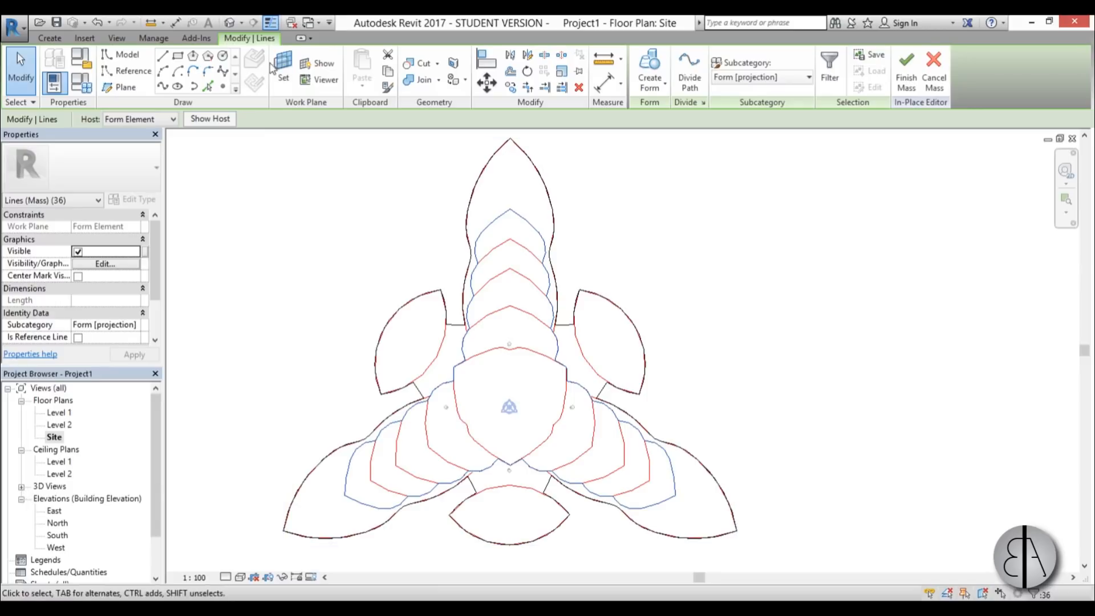
pyautogui.click(228, 22)
pyautogui.keyDown('shift'); pyautogui.moveTo(684, 433); pyautogui.dragTo(637, 346, button='middle'); pyautogui.keyUp('shift')
pyautogui.press('Tab')
pyautogui.click(637, 347)
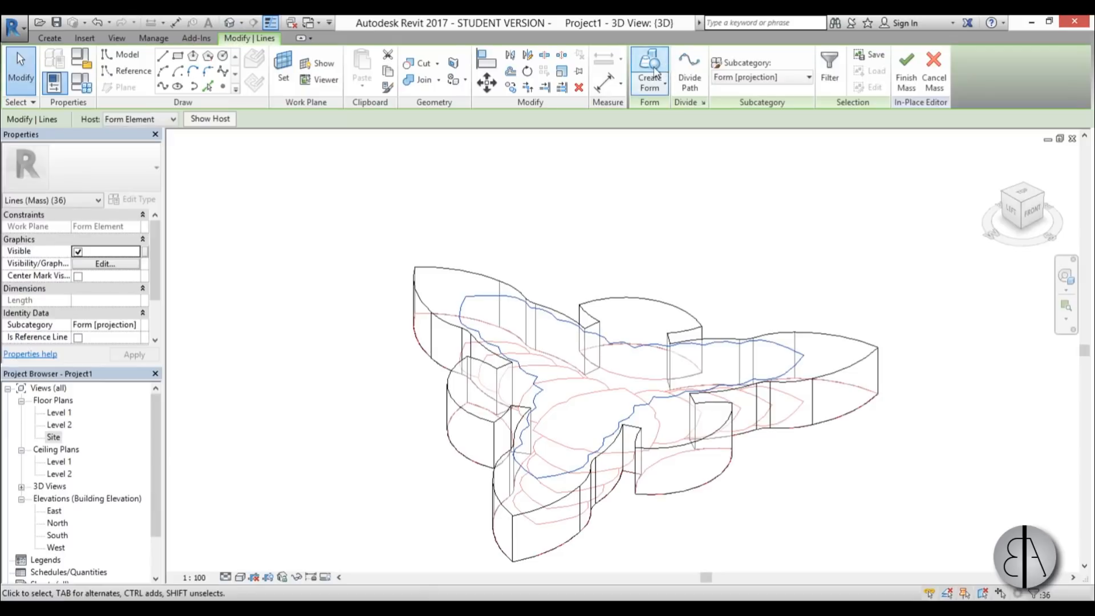
pyautogui.keyDown('shift'); pyautogui.moveTo(687, 443); pyautogui.dragTo(741, 413, button='middle'); pyautogui.keyUp('shift')
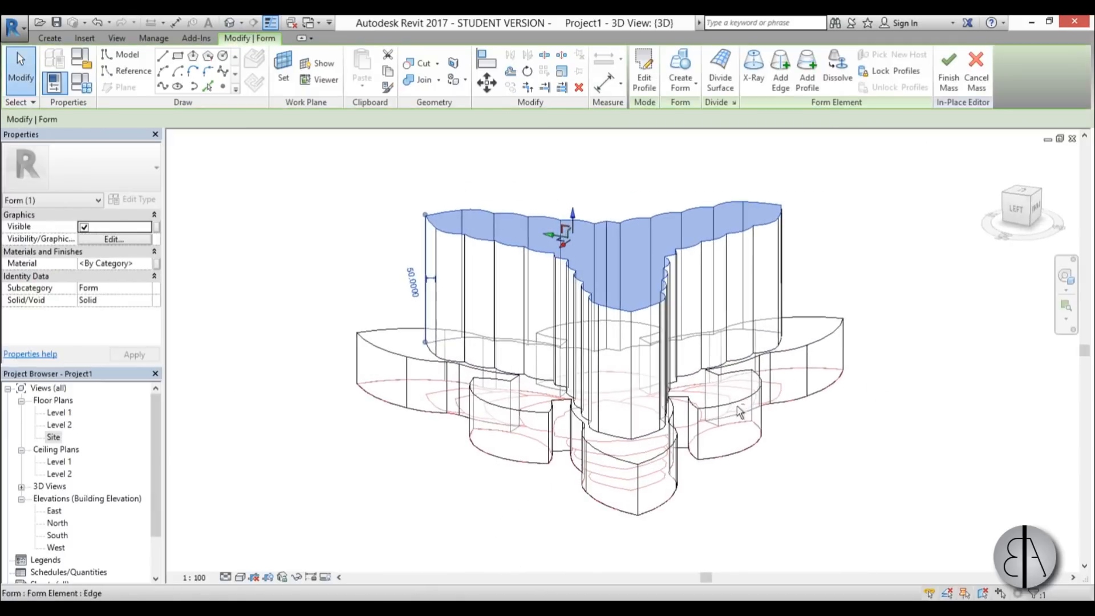
pyautogui.click(420, 280)
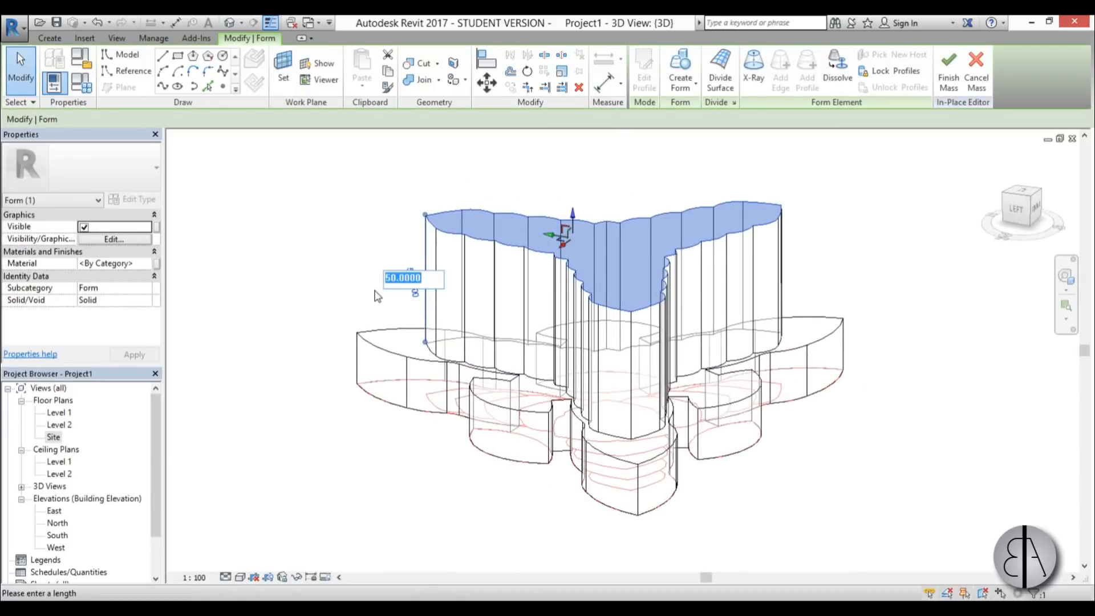
pyautogui.press('Return')
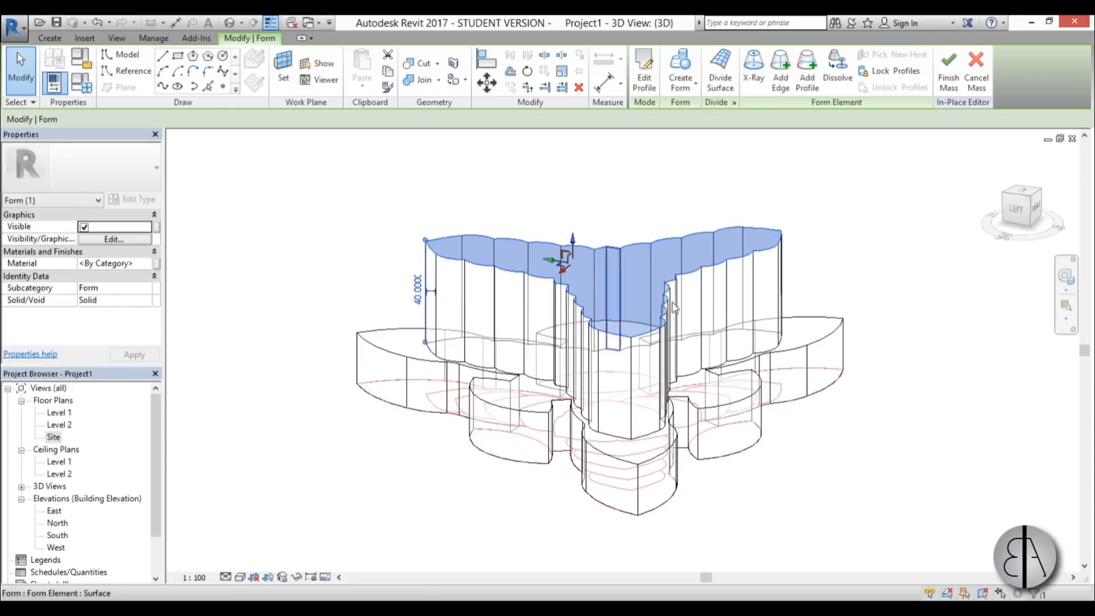
pyautogui.keyDown('shift'); pyautogui.moveTo(745, 259); pyautogui.dragTo(723, 386, button='middle'); pyautogui.keyUp('shift')
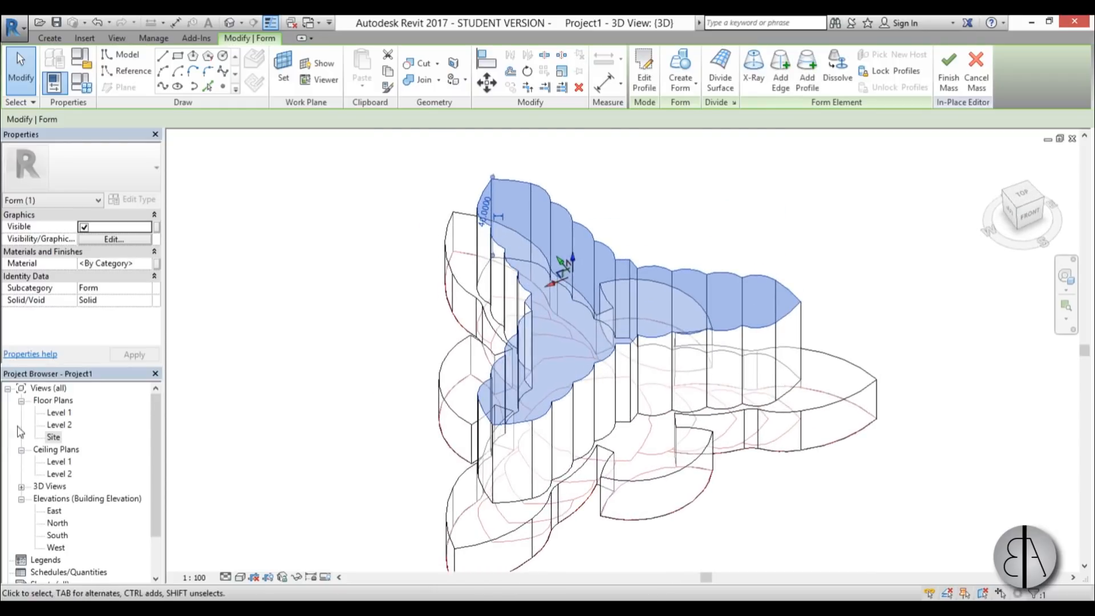
# Step: Return to the Site floor plan and set the work plane by picking the top face of the 40-high stepped form
pyautogui.doubleClick(54, 437)
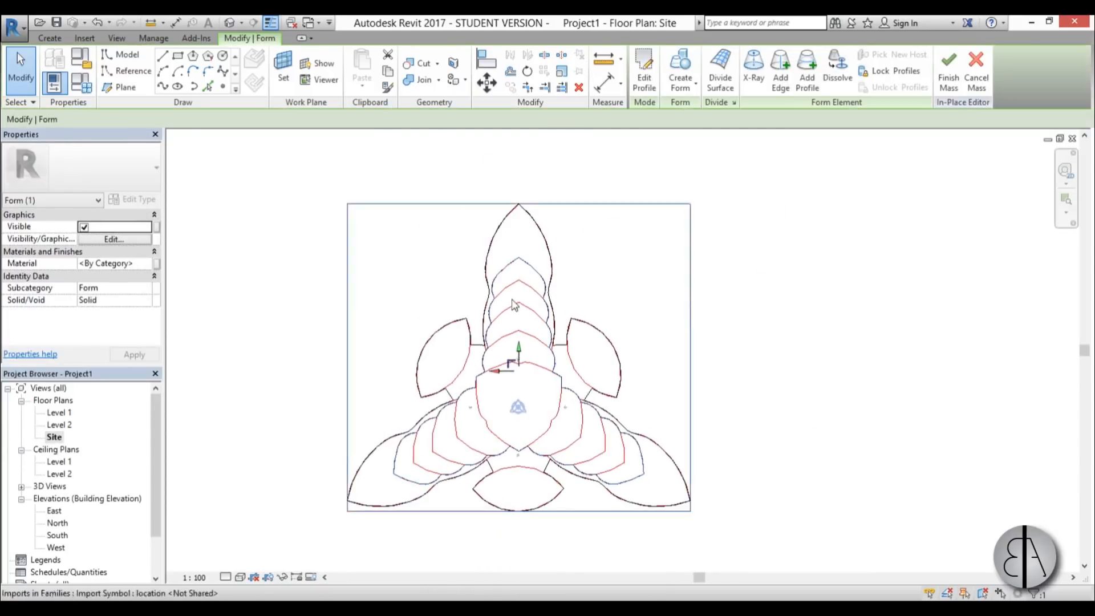
pyautogui.scroll(3, 643, 308)
pyautogui.click(644, 308)
pyautogui.moveTo(569, 428); pyautogui.dragTo(565, 381, button='middle')
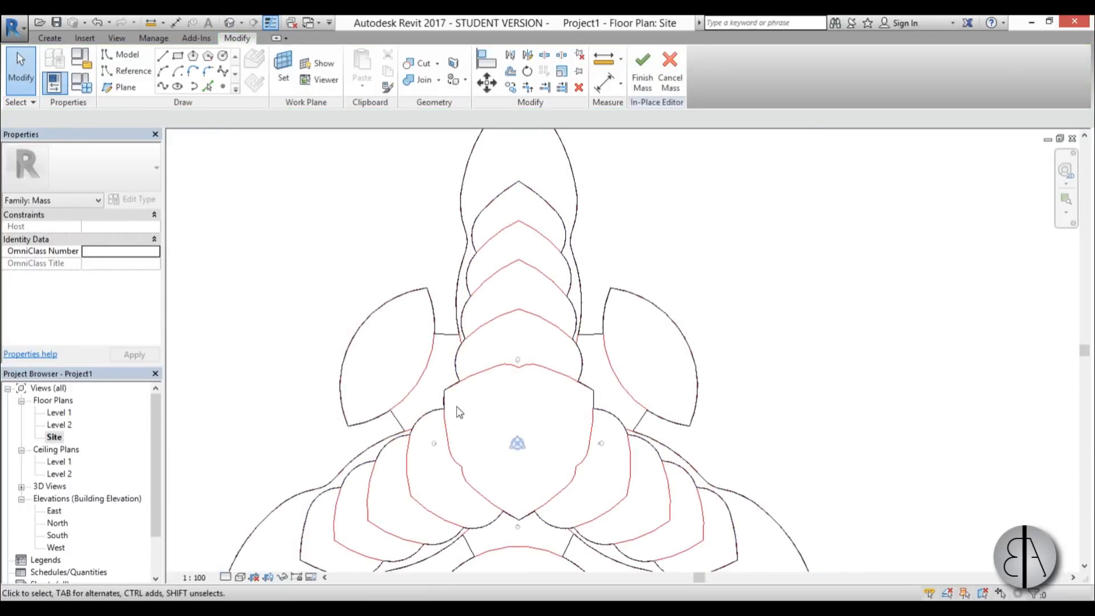
pyautogui.scroll(-2, 474, 247)
pyautogui.scroll(2, 521, 231)
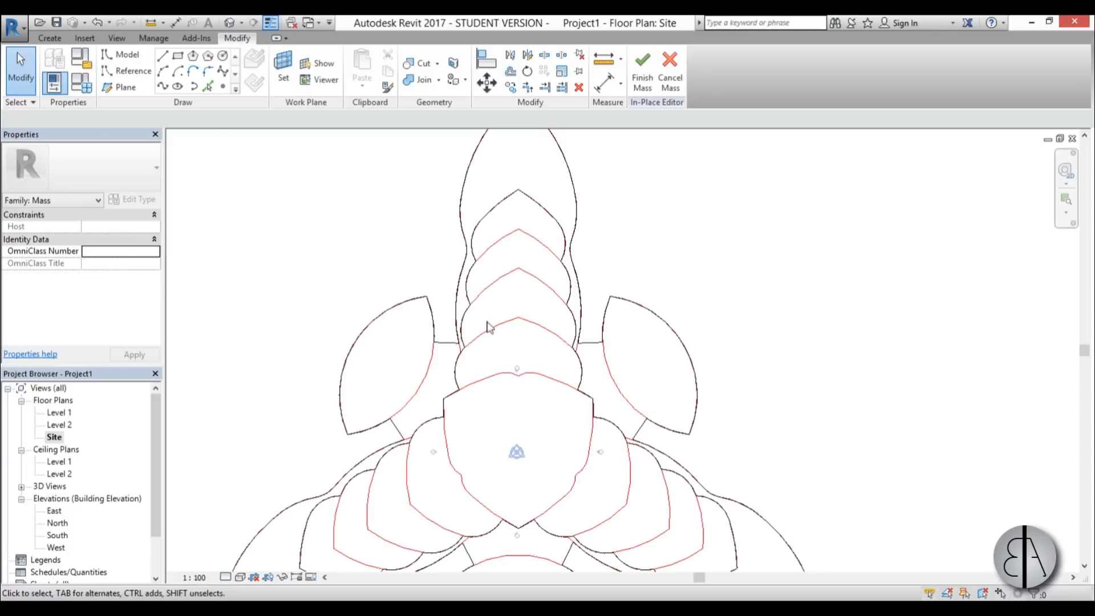
pyautogui.scroll(-2, 525, 371)
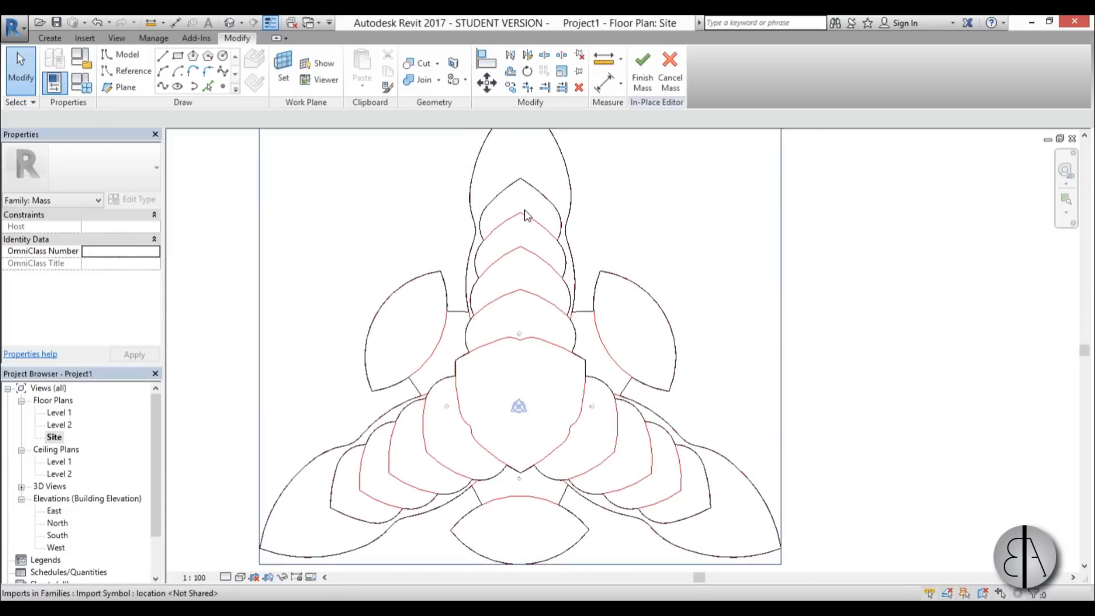
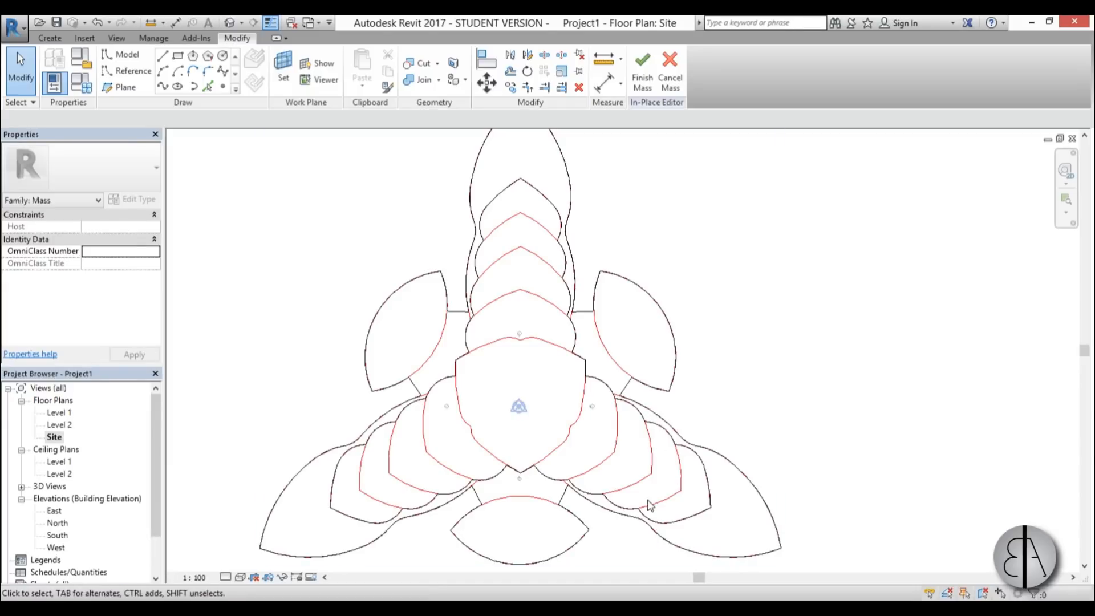
pyautogui.moveTo(507, 446); pyautogui.dragTo(502, 447, button='middle')
pyautogui.scroll(2, 500, 191)
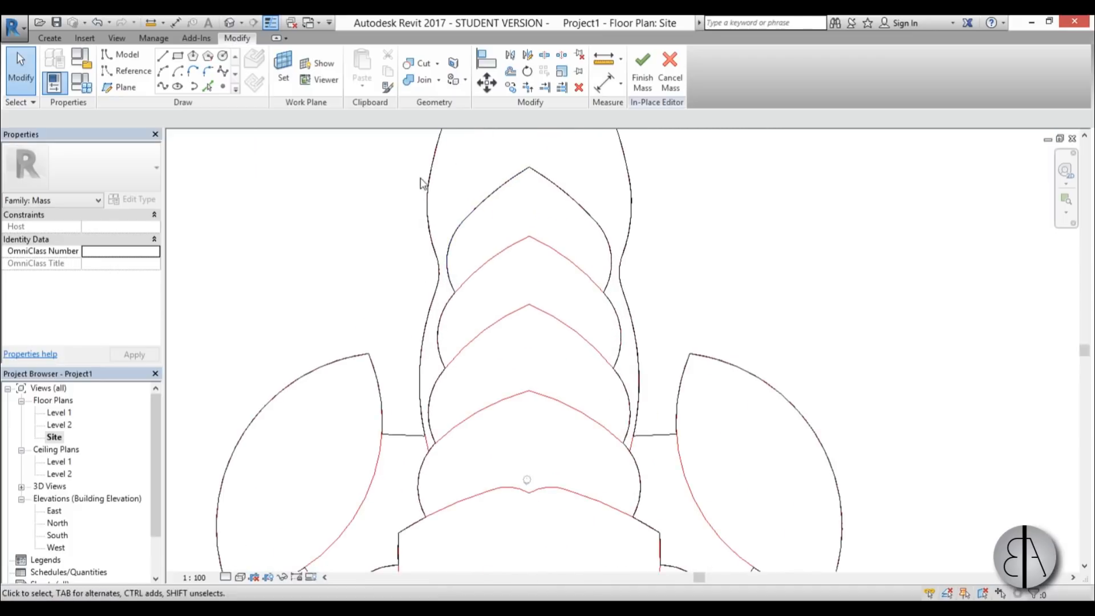
pyautogui.click(282, 75)
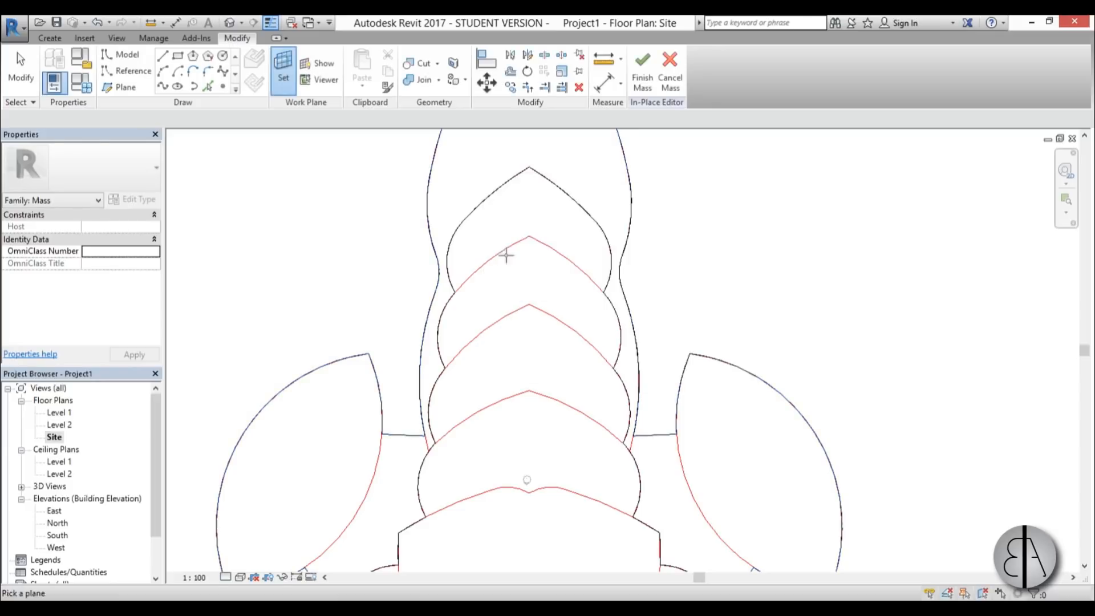
# Step: Pick the existing outline with the upper wing's second tip contour as model lines and select the resulting closed chain
pyautogui.press('l')
pyautogui.press('i')
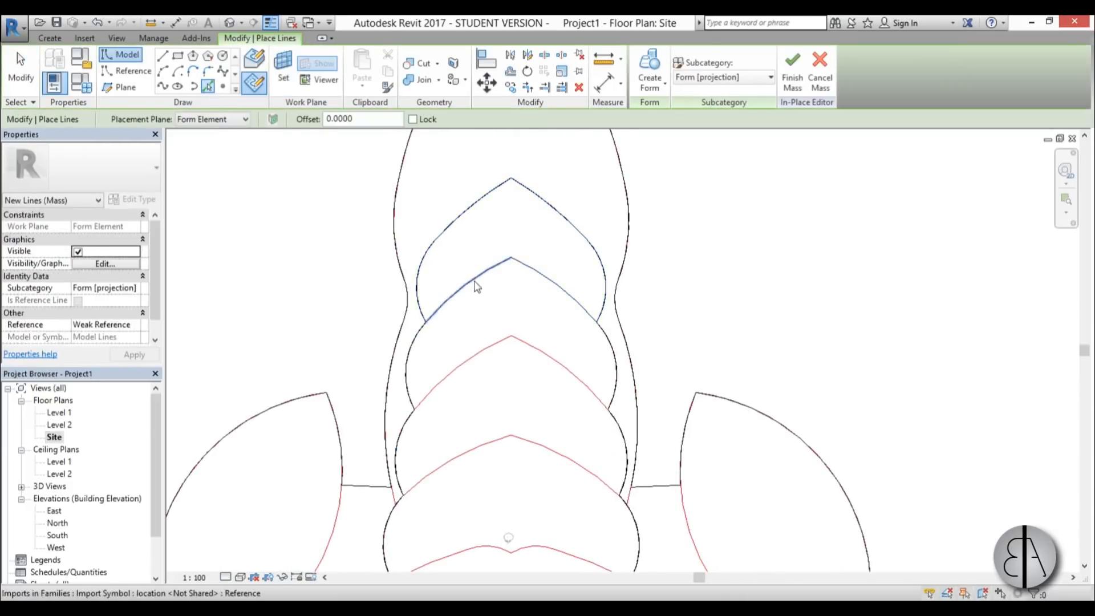
pyautogui.click(474, 281)
pyautogui.press('Escape')
pyautogui.press('Escape')
pyautogui.press('Tab')
pyautogui.click(417, 337)
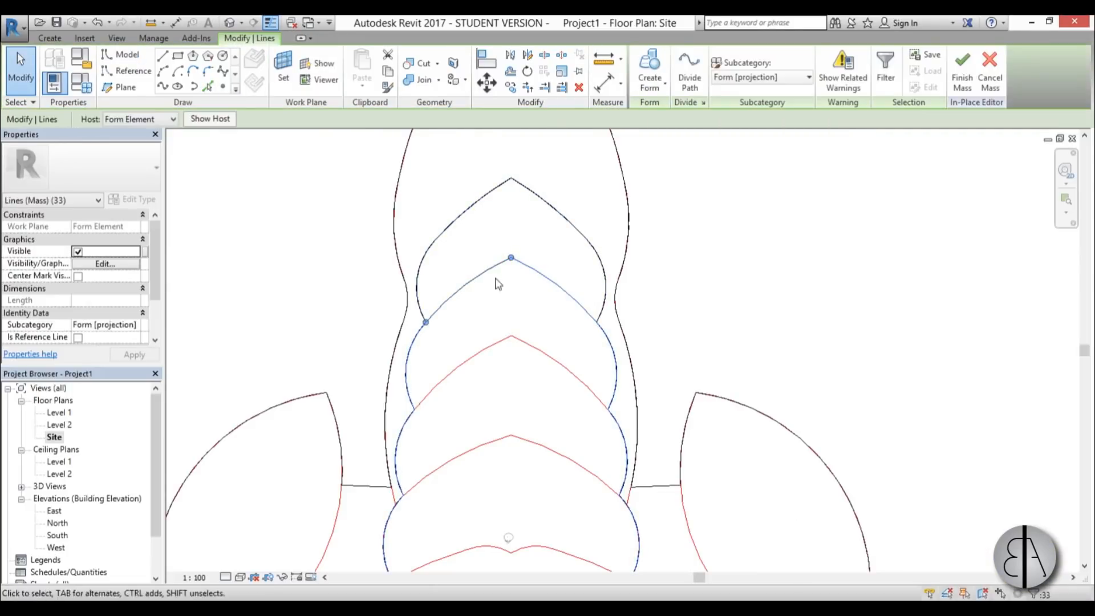
# Step: Create the next solid form, 40 high, from the outline with the shortened upper wing in the 3D view
pyautogui.click(491, 269)
pyautogui.scroll(-2, 494, 251)
pyautogui.click(21, 70)
pyautogui.click(229, 23)
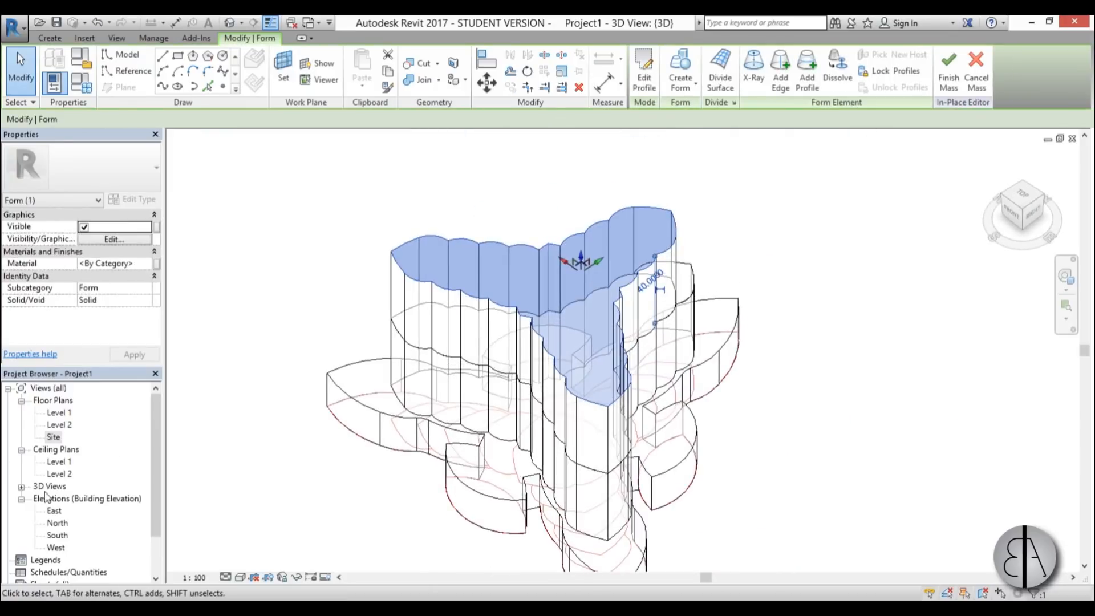
# Step: Reopen the Site floor plan and set the work plane to the top of the tier with the shortened upper wing
pyautogui.doubleClick(53, 438)
pyautogui.click(367, 193)
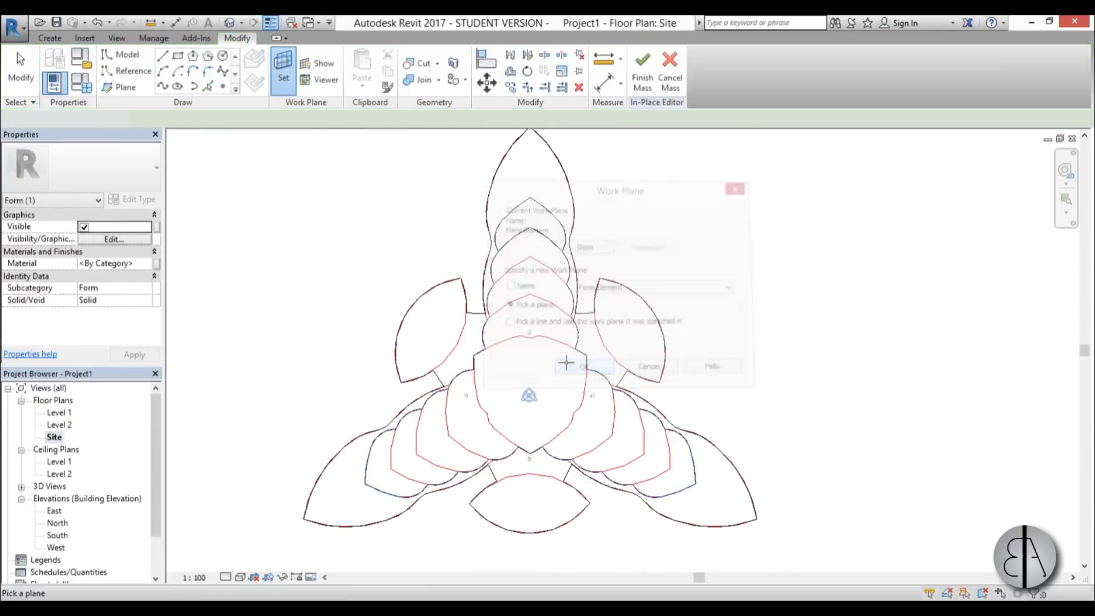
# Step: Pick the tier's full outline and the lower-left wing's second tip contour as model lines
pyautogui.click(207, 86)
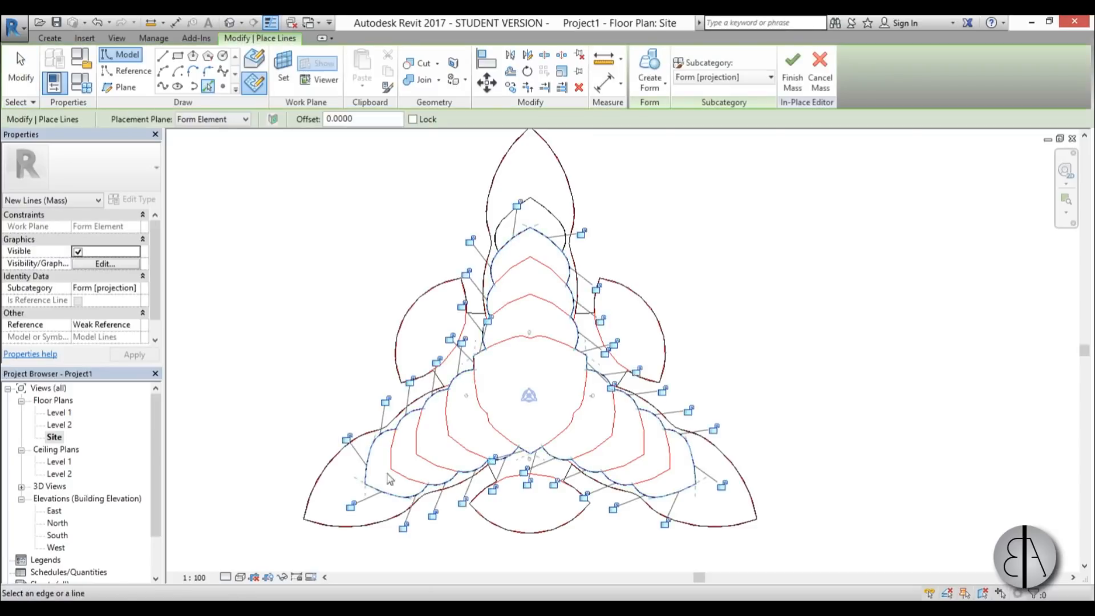
pyautogui.scroll(3, 385, 473)
pyautogui.click(411, 474)
pyautogui.press('Escape')
pyautogui.press('Escape')
# Step: Delete the leftover outermost tip lines of the lower-left wing from the new outline
pyautogui.press('Tab')
pyautogui.click(378, 512)
pyautogui.click(407, 504)
pyautogui.press('Tab')
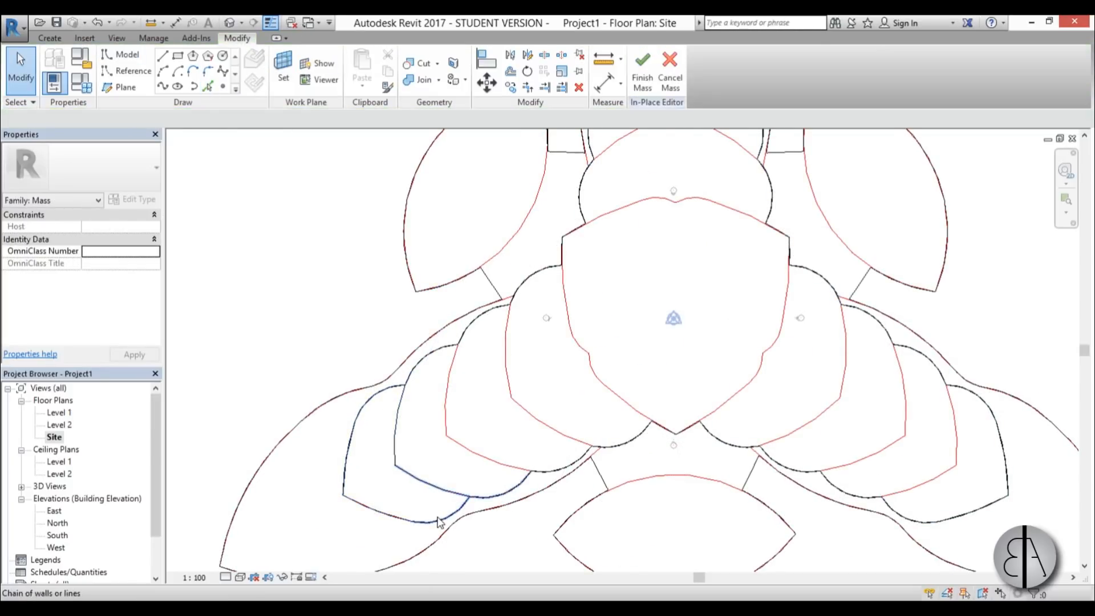
pyautogui.press('Tab')
pyautogui.click(438, 519)
pyautogui.press('Escape')
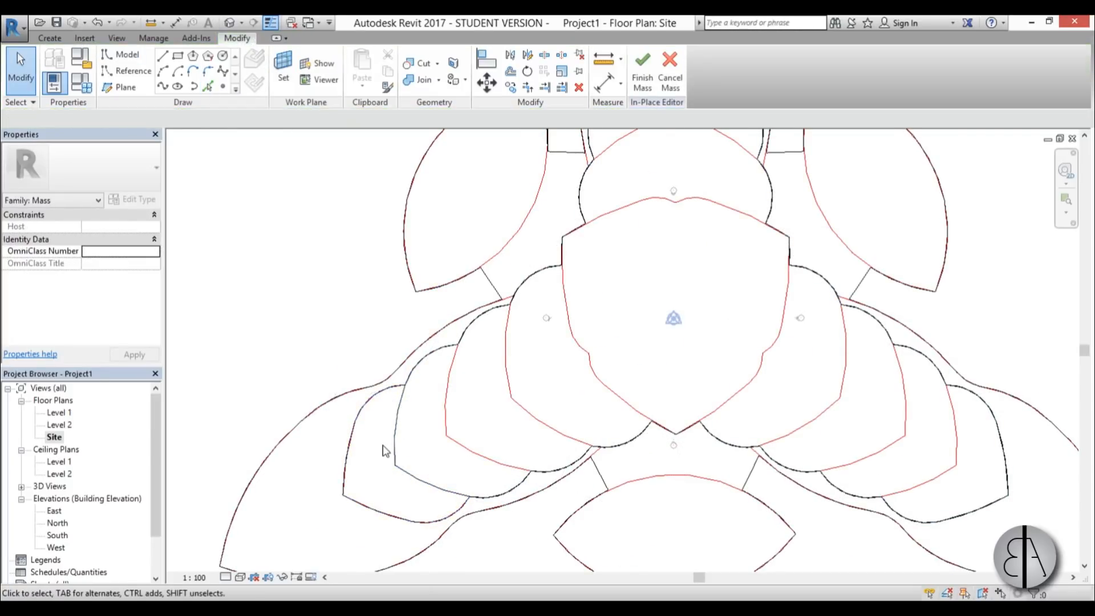
# Step: Create the next solid form, 40 high, from the outline with the shortened lower-left wing in the 3D view
pyautogui.click(399, 438)
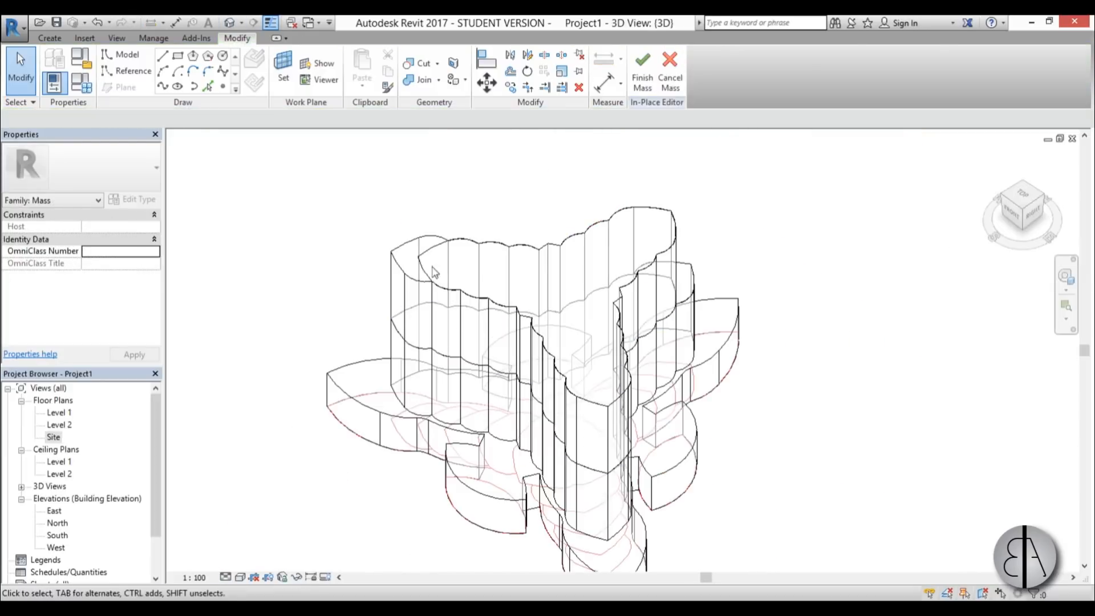
pyautogui.click(434, 239)
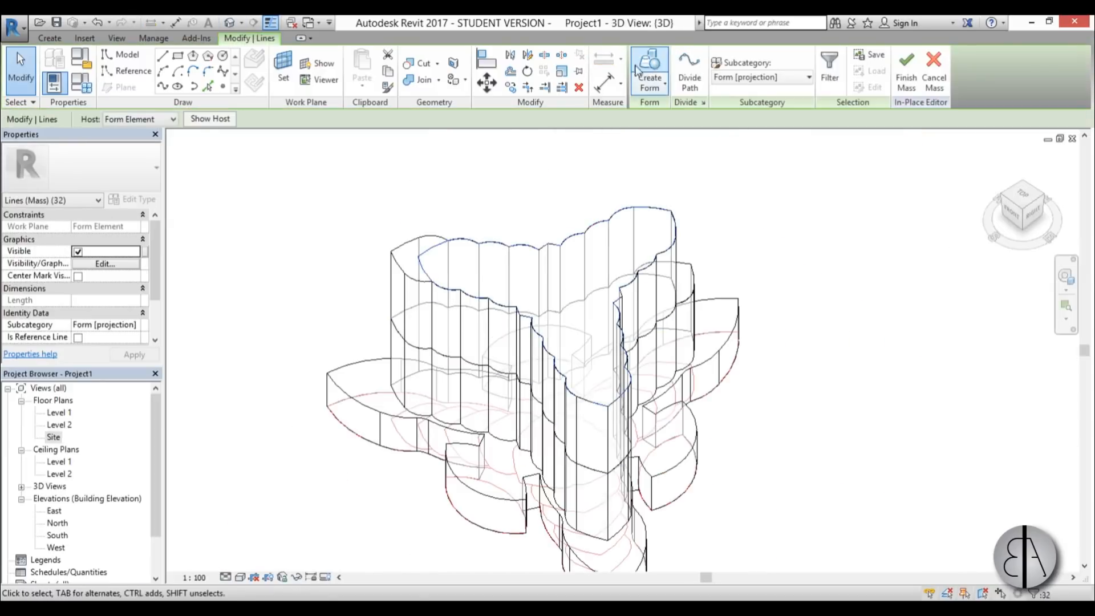
pyautogui.click(433, 239)
pyautogui.click(422, 237)
pyautogui.write('40')
pyautogui.press('Return')
pyautogui.scroll(-2, 548, 399)
pyautogui.keyDown('shift'); pyautogui.moveTo(491, 422); pyautogui.dragTo(447, 453, button='middle'); pyautogui.keyUp('shift')
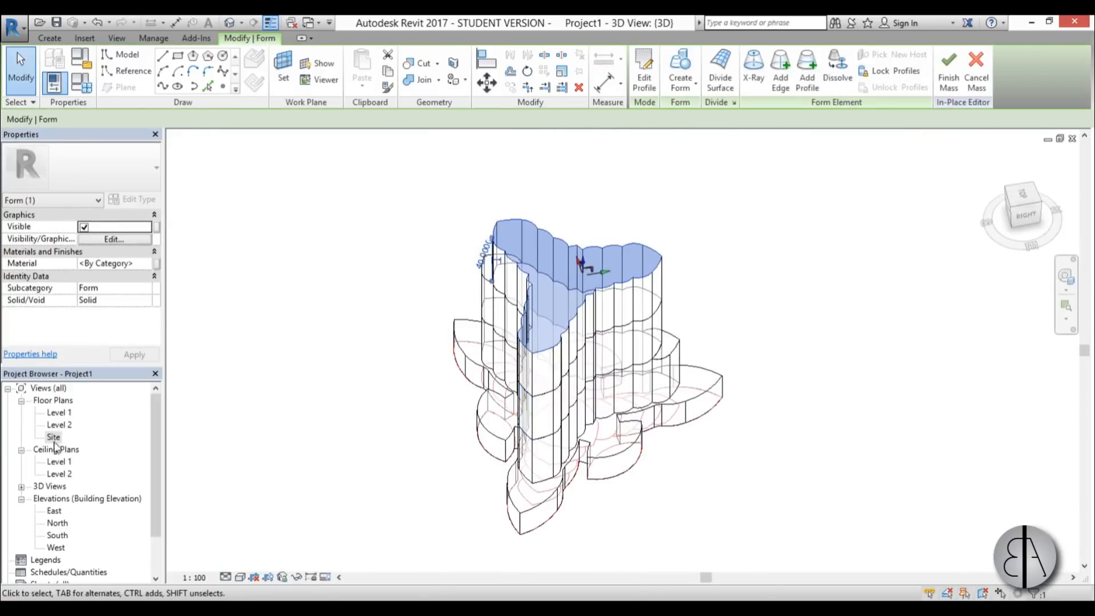
# Step: Reopen the Site floor plan and set the work plane to the top of the tier with the shortened lower-left wing
pyautogui.doubleClick(55, 438)
pyautogui.scroll(-1, 678, 364)
pyautogui.moveTo(679, 363); pyautogui.dragTo(516, 421, button='middle')
pyautogui.click(292, 86)
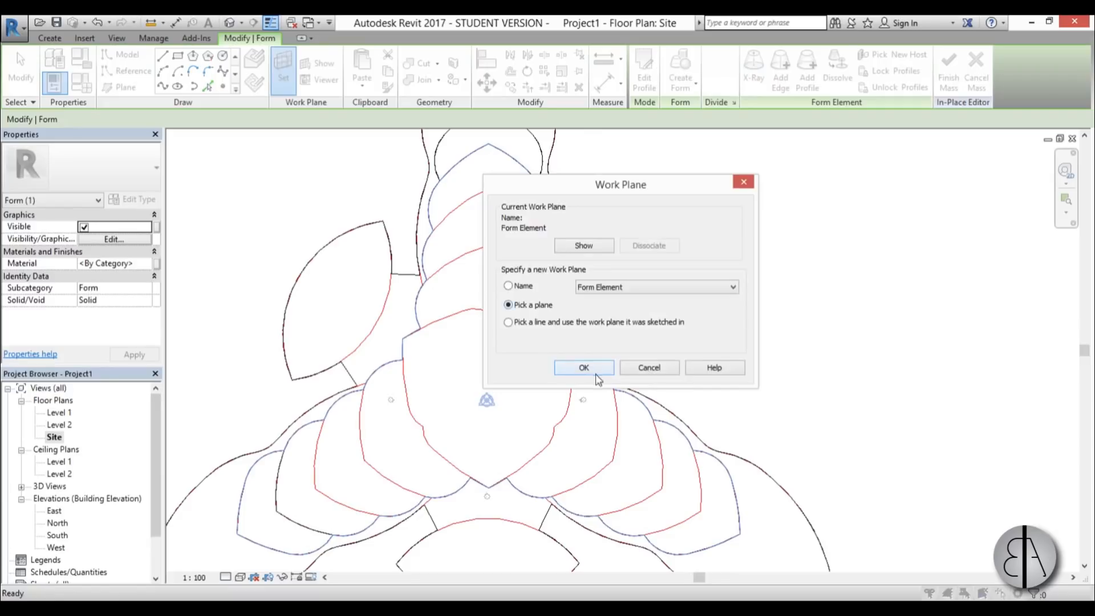
pyautogui.click(595, 375)
pyautogui.click(290, 523)
# Step: Pick the tier's full outline and the lower-right wing's second tip contour as model lines
pyautogui.moveTo(290, 523); pyautogui.dragTo(276, 482, button='middle')
pyautogui.click(208, 86)
pyautogui.press('Tab')
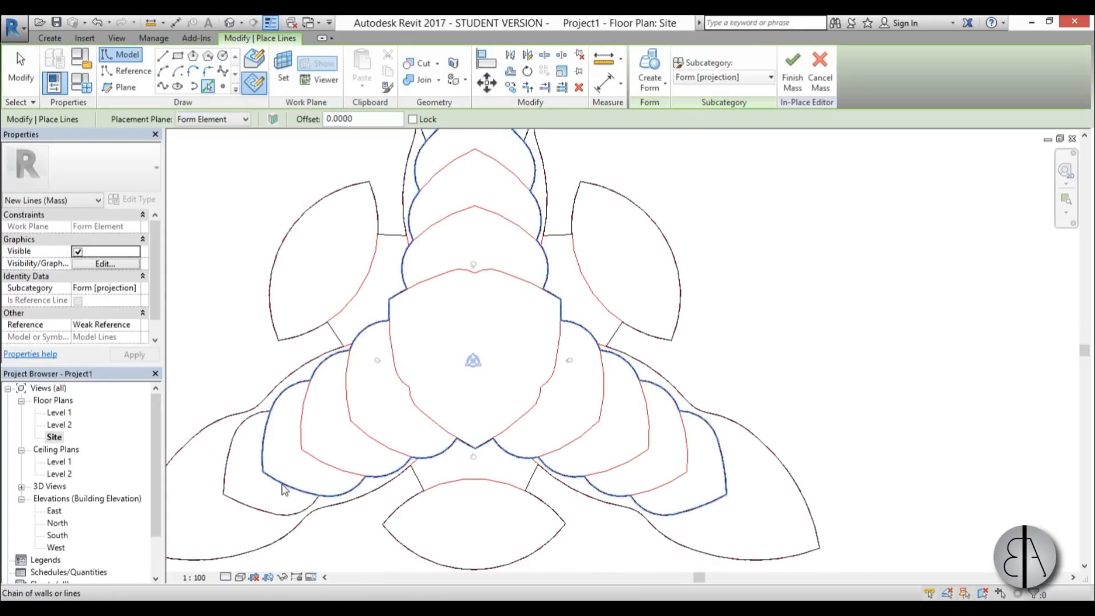
pyautogui.click(282, 483)
pyautogui.scroll(1, 707, 496)
pyautogui.moveTo(707, 496); pyautogui.dragTo(612, 439, button='middle')
pyautogui.click(559, 425)
pyautogui.click(588, 394)
pyautogui.press('Escape')
pyautogui.press('Escape')
# Step: Delete the leftover outermost tip lines of the lower-right wing from the new outline
pyautogui.press('Tab')
pyautogui.click(630, 404)
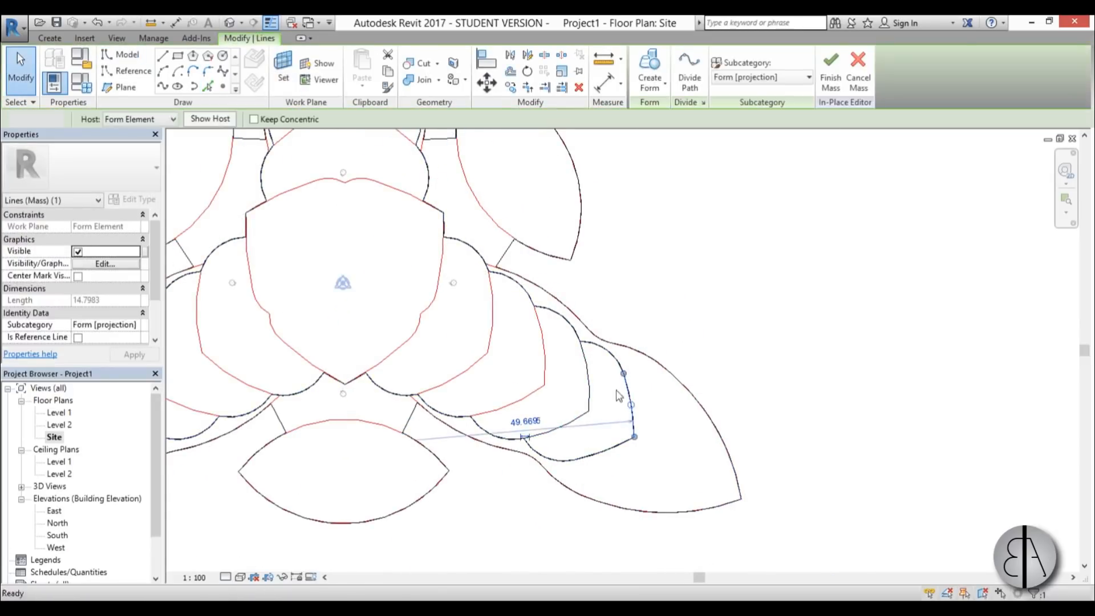
pyautogui.press('Escape')
pyautogui.click(618, 364)
pyautogui.press('Escape')
pyautogui.press('Tab')
pyautogui.click(617, 447)
pyautogui.press('Escape')
# Step: Create the next solid form from the outline with the shortened lower-right wing in the 3D view
pyautogui.click(229, 23)
pyautogui.press('Tab')
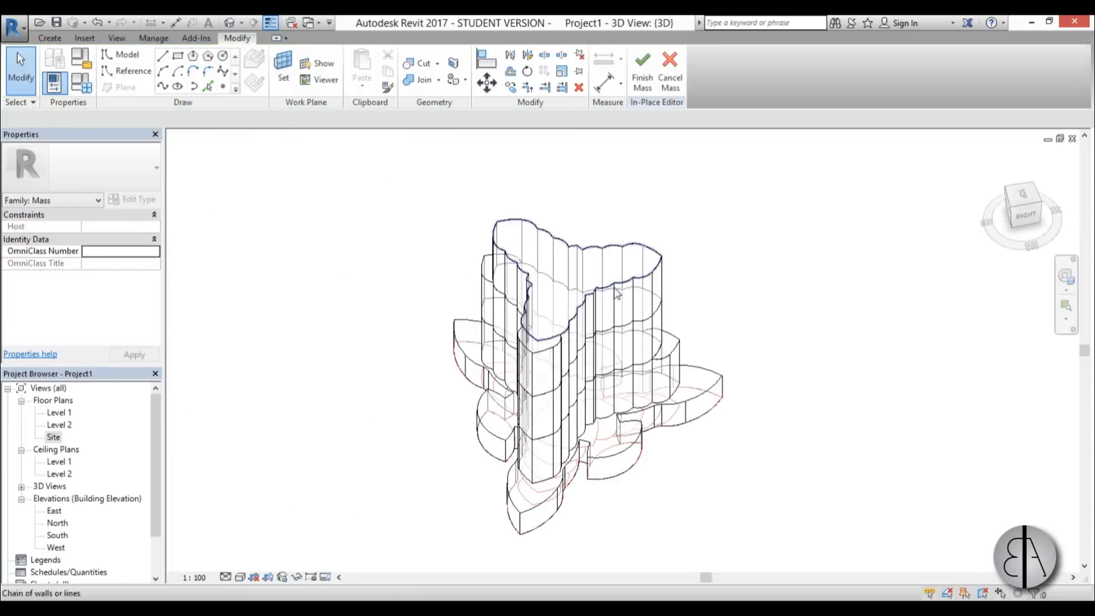
pyautogui.click(615, 282)
pyautogui.click(653, 67)
pyautogui.keyDown('shift'); pyautogui.moveTo(774, 306); pyautogui.dragTo(576, 285, button='middle'); pyautogui.keyUp('shift')
# Step: Reopen the Site floor plan and set the work plane to the top of the tier with the shortened lower-right wing
pyautogui.doubleClick(56, 437)
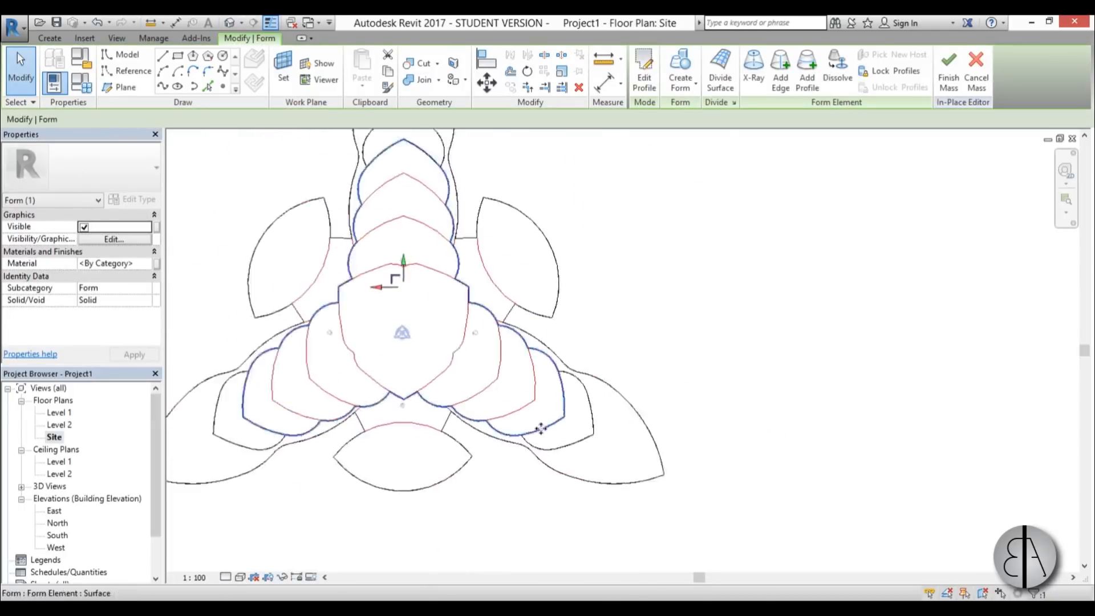
pyautogui.scroll(1, 542, 430)
pyautogui.moveTo(542, 430); pyautogui.dragTo(626, 508, button='middle')
pyautogui.click(283, 66)
pyautogui.click(584, 370)
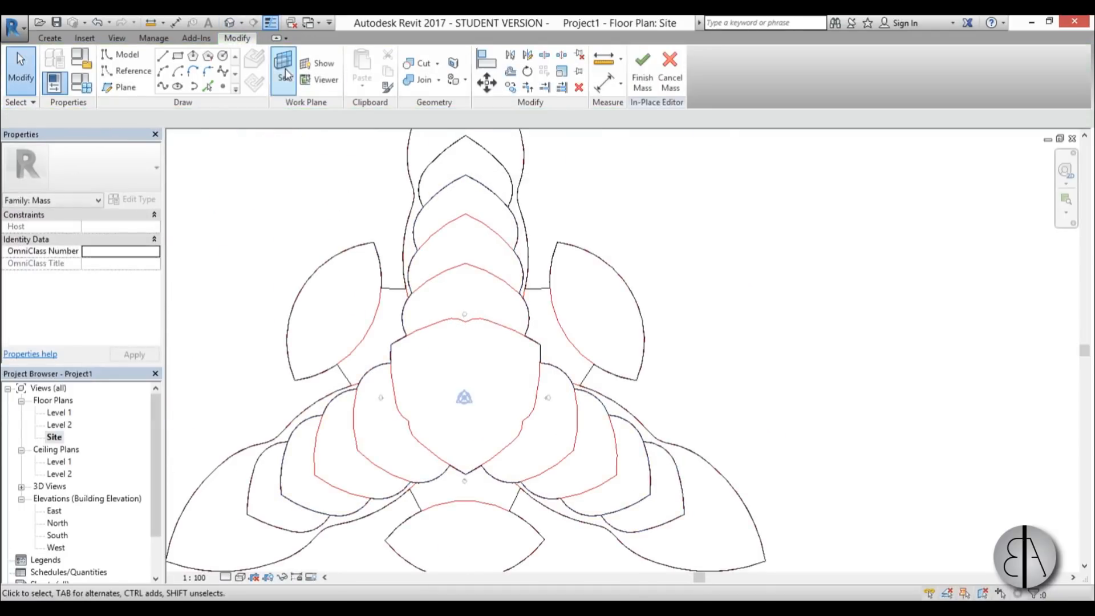
# Step: Pick the tier's full outline and the upper wing's third tip contour as model lines
pyautogui.click(208, 86)
pyautogui.press('Tab')
pyautogui.click(649, 483)
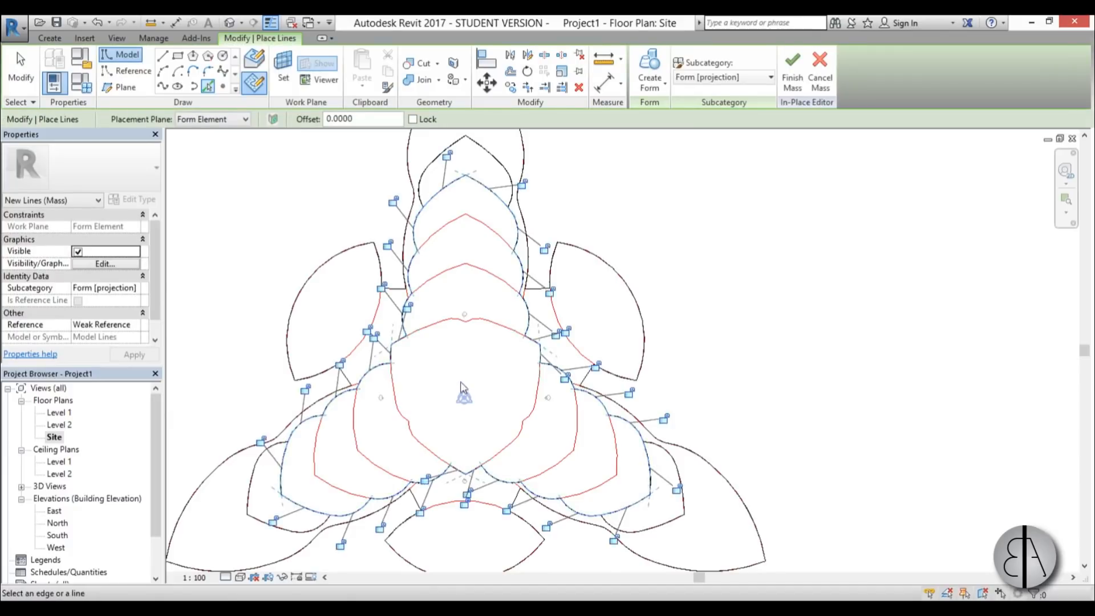
pyautogui.scroll(1, 463, 251)
pyautogui.moveTo(463, 251); pyautogui.dragTo(497, 343, button='middle')
pyautogui.click(468, 313)
pyautogui.click(535, 315)
pyautogui.press('Escape')
pyautogui.press('Escape')
# Step: Delete the leftover second tip lines of the upper wing from the new outline
pyautogui.click(529, 260)
pyautogui.press('Escape')
pyautogui.press('Tab')
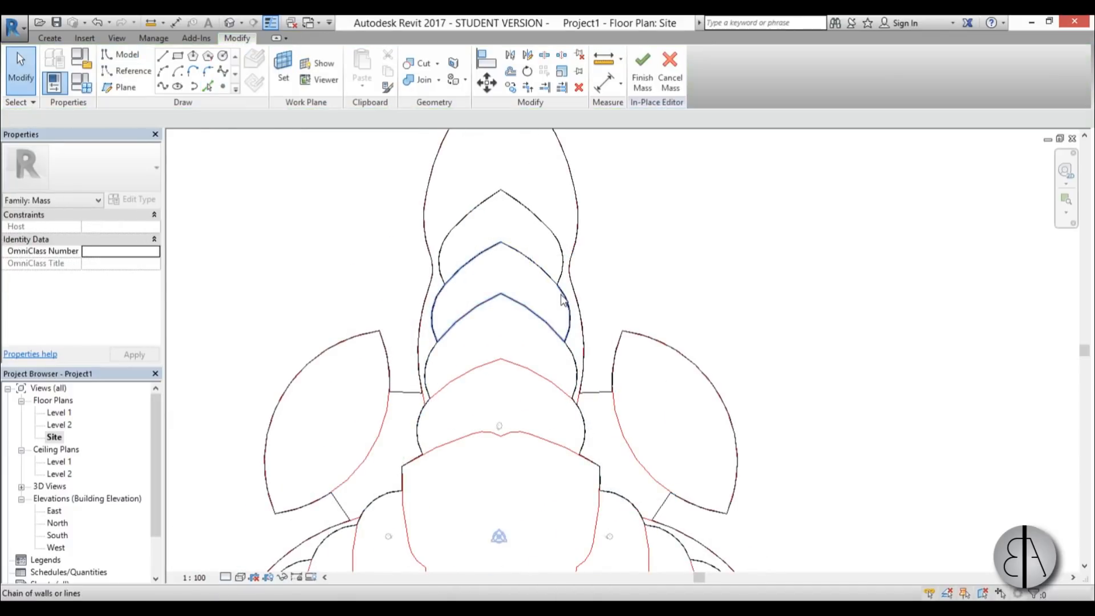
pyautogui.click(561, 288)
pyautogui.press('Escape')
pyautogui.click(568, 306)
pyautogui.press('Delete')
pyautogui.click(476, 262)
pyautogui.press('Delete')
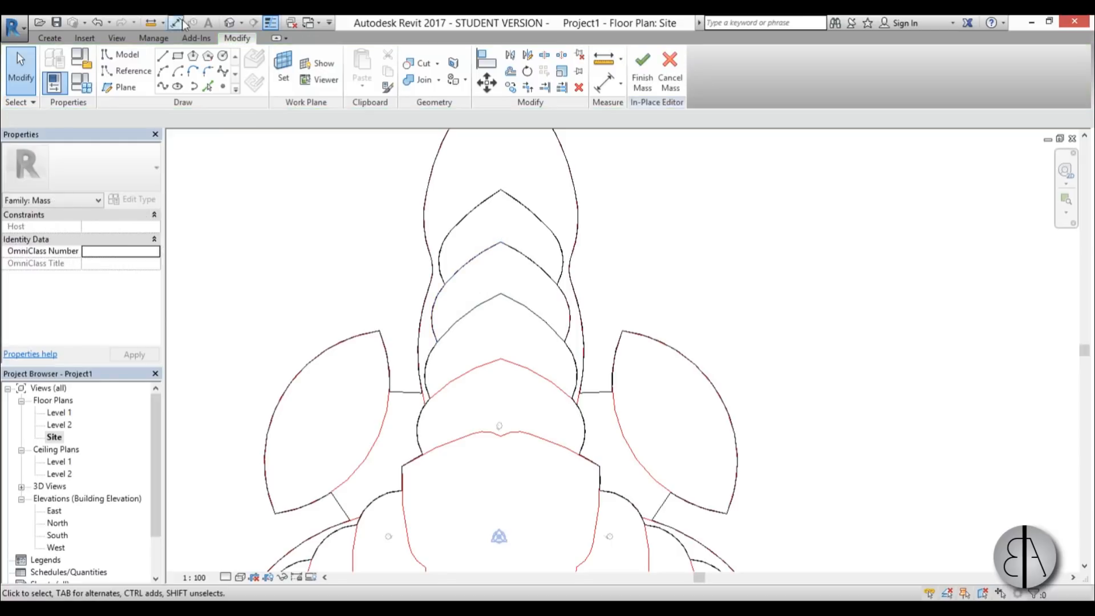
# Step: Create the next solid form, 40 high, from the outline with the upper wing cut back to its third tip contour
pyautogui.click(230, 23)
pyautogui.keyDown('shift'); pyautogui.moveTo(576, 348); pyautogui.dragTo(568, 393, button='middle'); pyautogui.keyUp('shift')
pyautogui.click(647, 221)
pyautogui.moveTo(568, 393); pyautogui.dragTo(546, 525, button='middle')
pyautogui.click(649, 67)
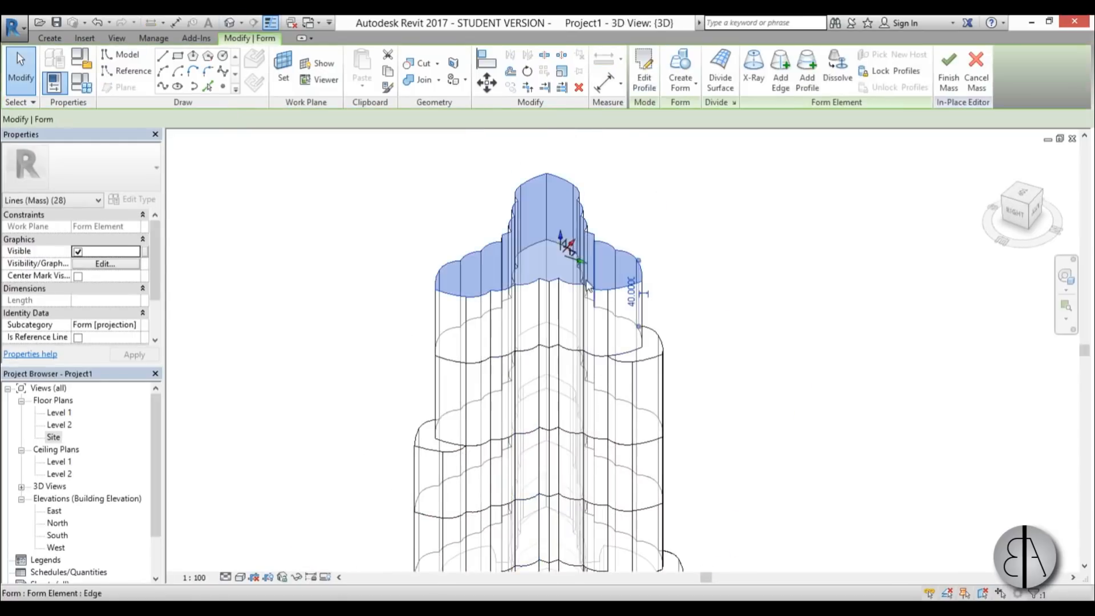
pyautogui.click(704, 278)
# Step: Reopen the Site floor plan and set the work plane to the top of the tier with the twice-shortened upper wing
pyautogui.doubleClick(55, 436)
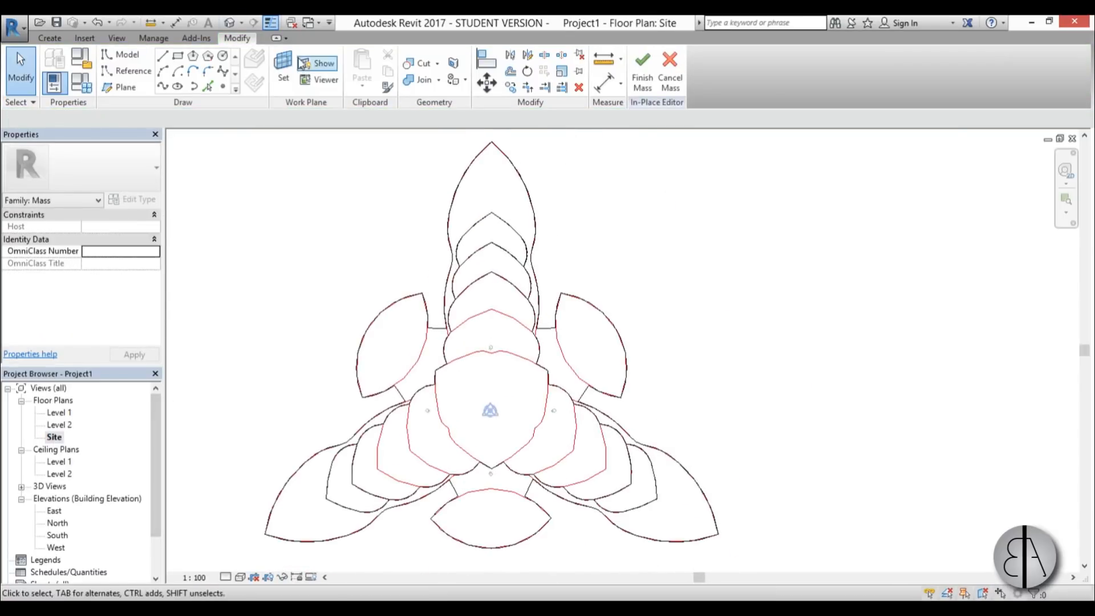
pyautogui.click(284, 69)
pyautogui.click(582, 364)
# Step: Pick the tier's full outline and the lower-left wing's third tip contour as model lines
pyautogui.click(208, 87)
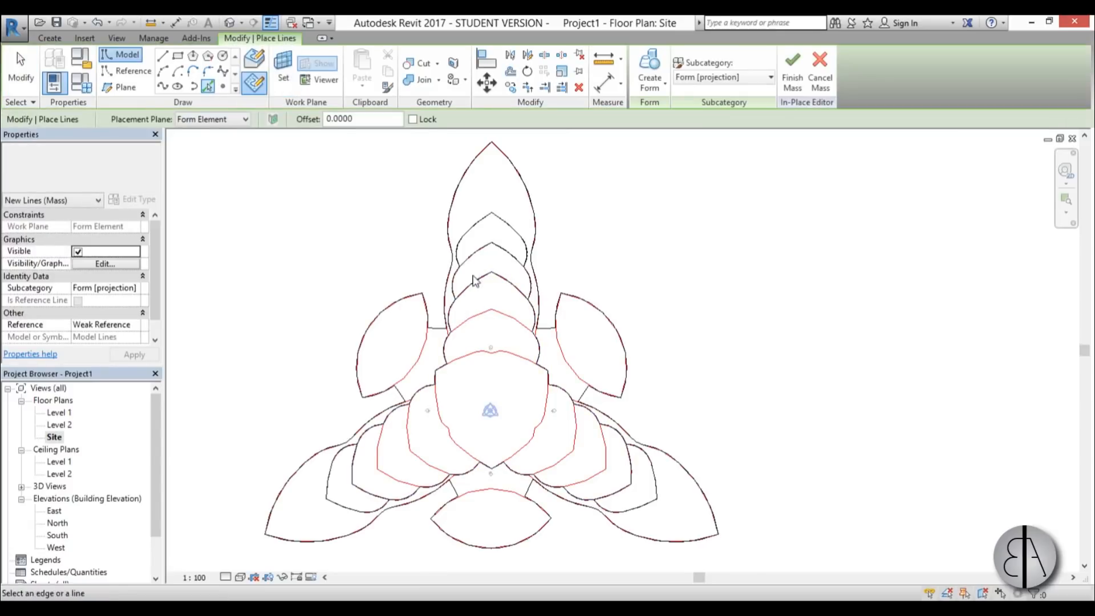
pyautogui.scroll(2, 394, 473)
pyautogui.press('Escape')
pyautogui.press('Escape')
# Step: Delete the leftover second tip lines of the lower-left wing and create the next solid form from the remaining outline in 3D
pyautogui.click(371, 493)
pyautogui.press('Escape')
pyautogui.press('Tab')
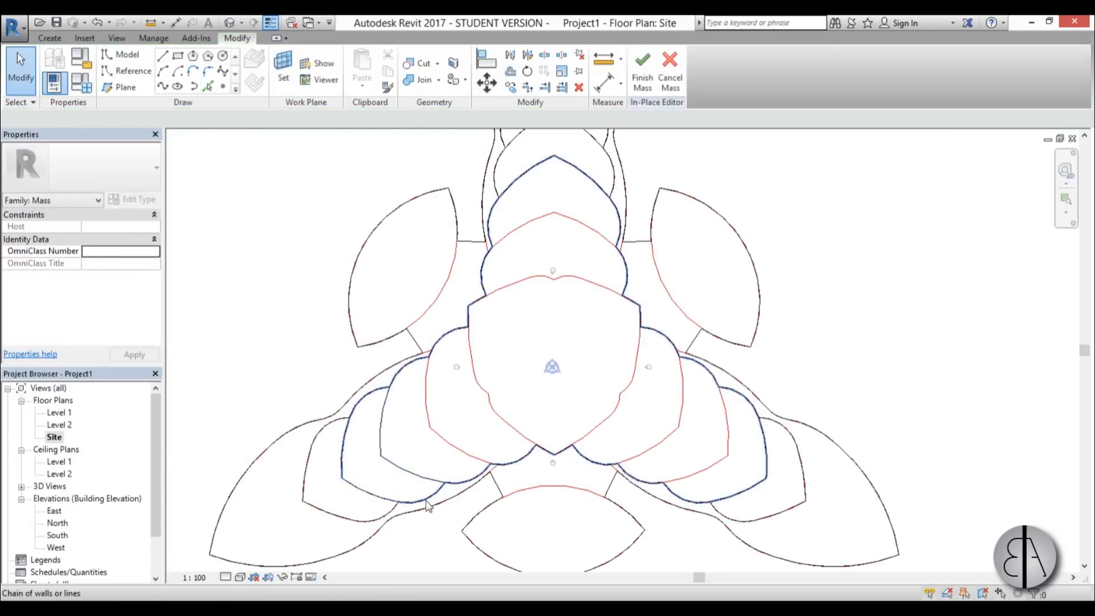
pyautogui.click(424, 499)
pyautogui.keyDown('ctrl'); pyautogui.click(344, 450); pyautogui.keyUp('ctrl')
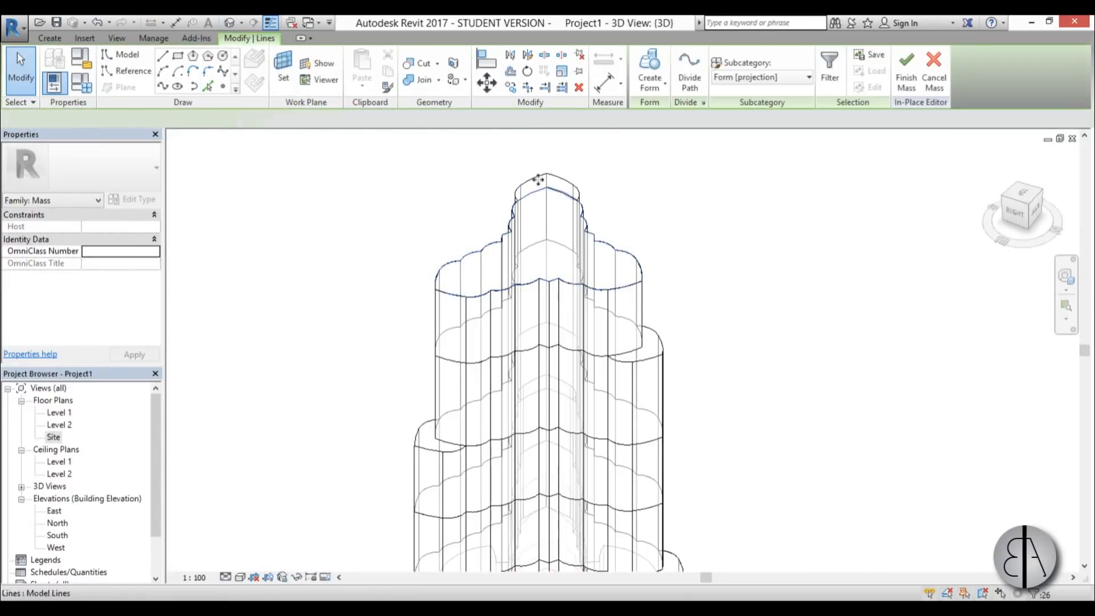
# Step: Reopen the Site floor plan and set the work plane to the top of the tier with the twice-shortened lower-left wing
pyautogui.doubleClick(58, 438)
pyautogui.click(283, 68)
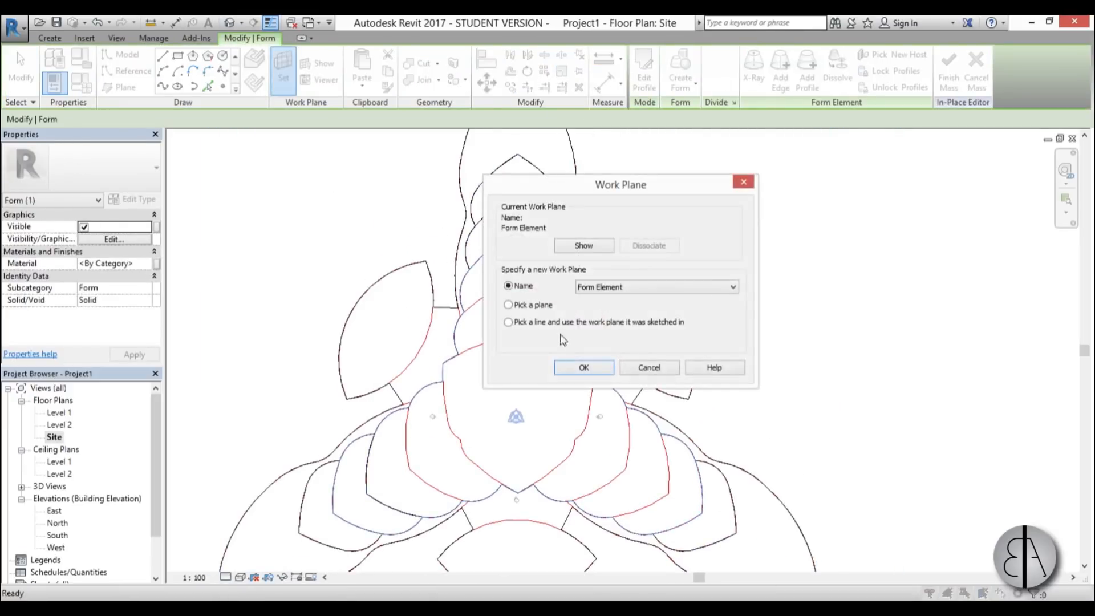
pyautogui.click(583, 365)
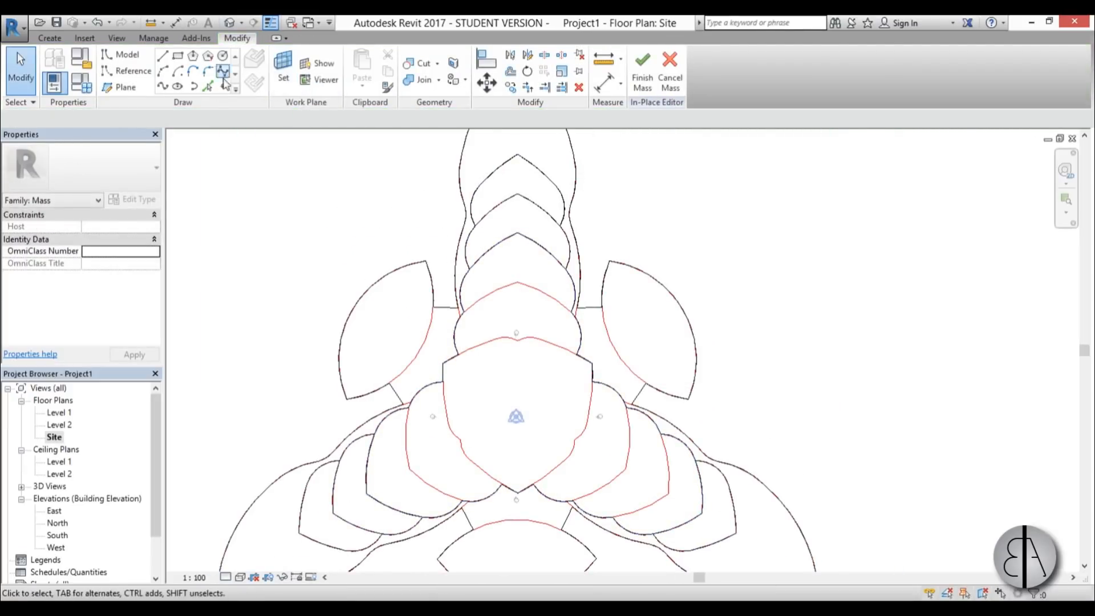
# Step: Pick the tier's full outline and the lower-right wing's third tip contour as model lines
pyautogui.press('l')
pyautogui.press('i')
pyautogui.press('Tab')
pyautogui.click(368, 482)
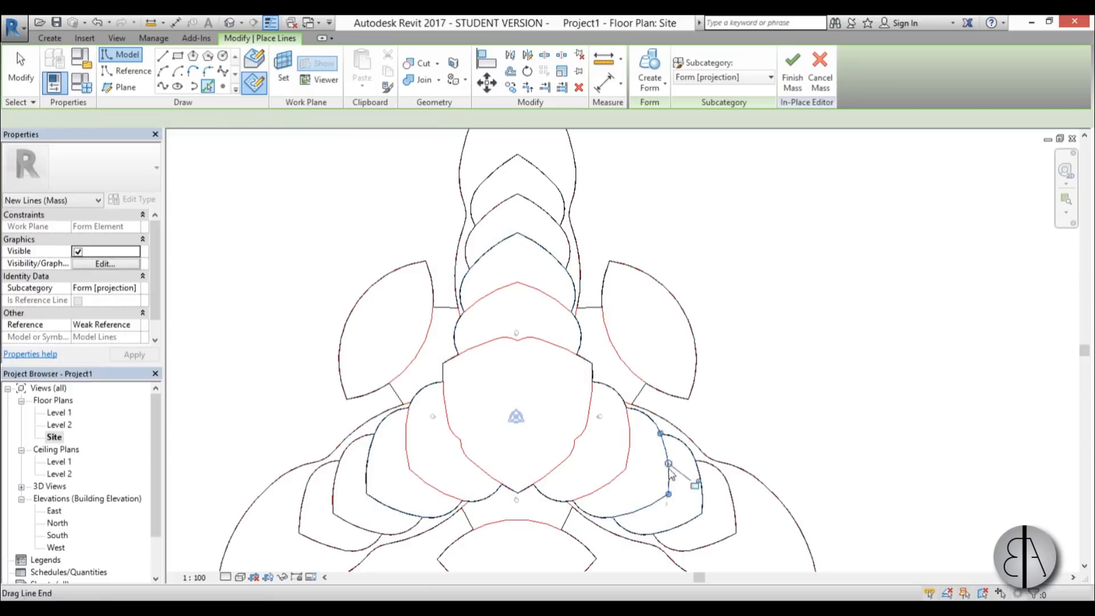
pyautogui.press('Escape')
pyautogui.press('Escape')
# Step: Delete the leftover second tip lines of the lower-right wing from the new outline
pyautogui.click(691, 475)
pyautogui.press('Escape')
pyautogui.click(687, 451)
pyautogui.press('Escape')
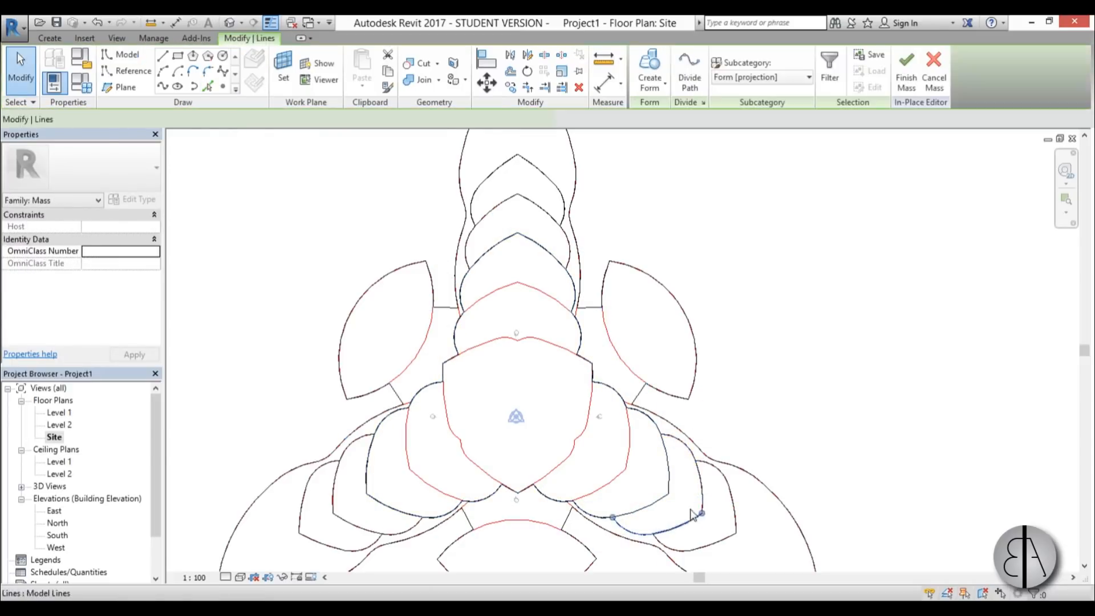
pyautogui.click(692, 515)
pyautogui.press('Escape')
# Step: Create the next solid form from the outline with the lower-right wing cut back to its third tip contour
pyautogui.click(229, 23)
pyautogui.press('Tab')
pyautogui.click(412, 329)
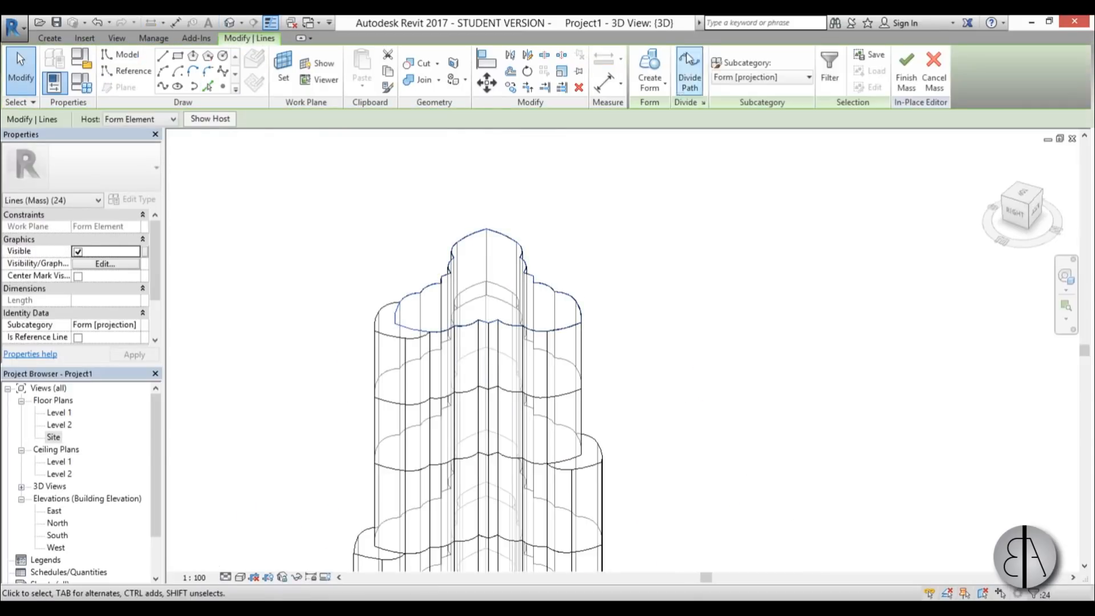
pyautogui.click(644, 63)
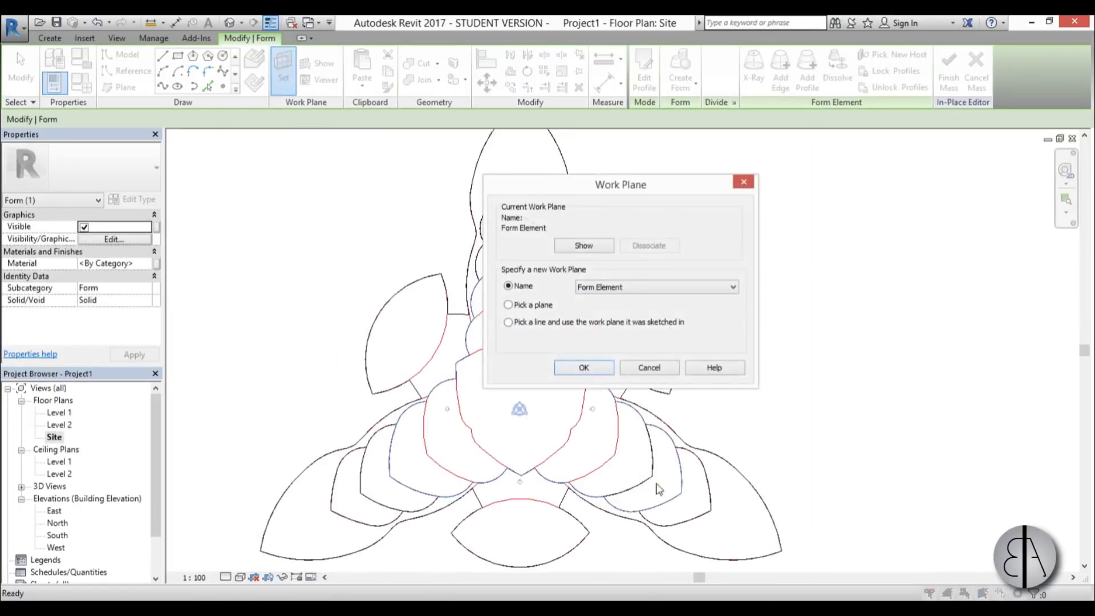
# Step: Set the work plane in the Site plan and pick the tier's outline with the upper wing's fourth tip contour as model lines
pyautogui.click(581, 368)
pyautogui.scroll(2, 516, 409)
pyautogui.click(666, 439)
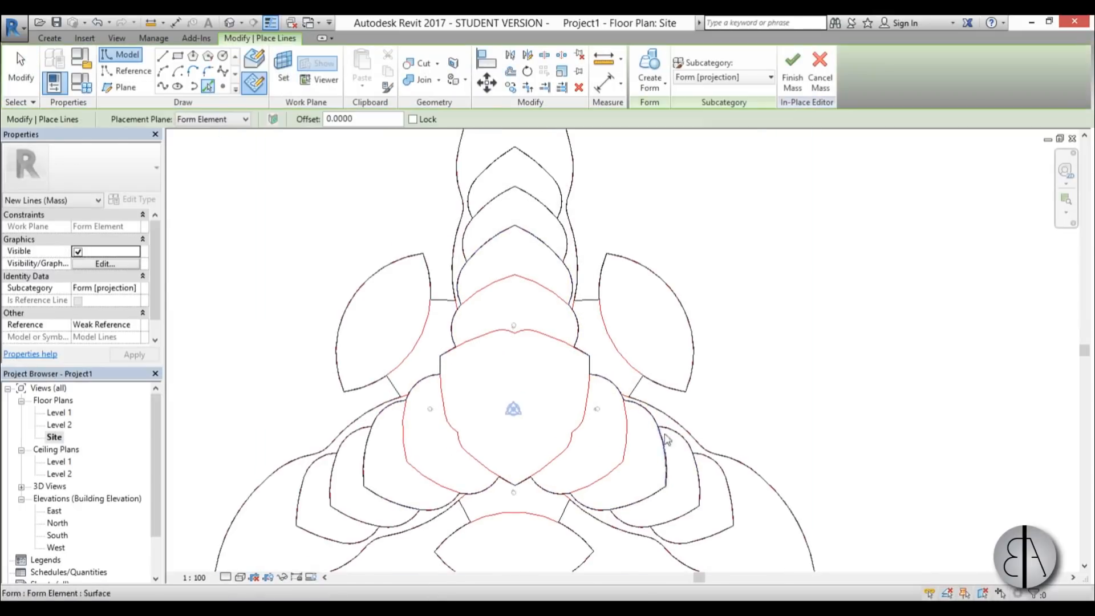
pyautogui.scroll(2, 542, 276)
pyautogui.press('Escape')
pyautogui.press('Escape')
# Step: Delete the leftover third tip lines of the upper wing from the picked outline
pyautogui.click(571, 274)
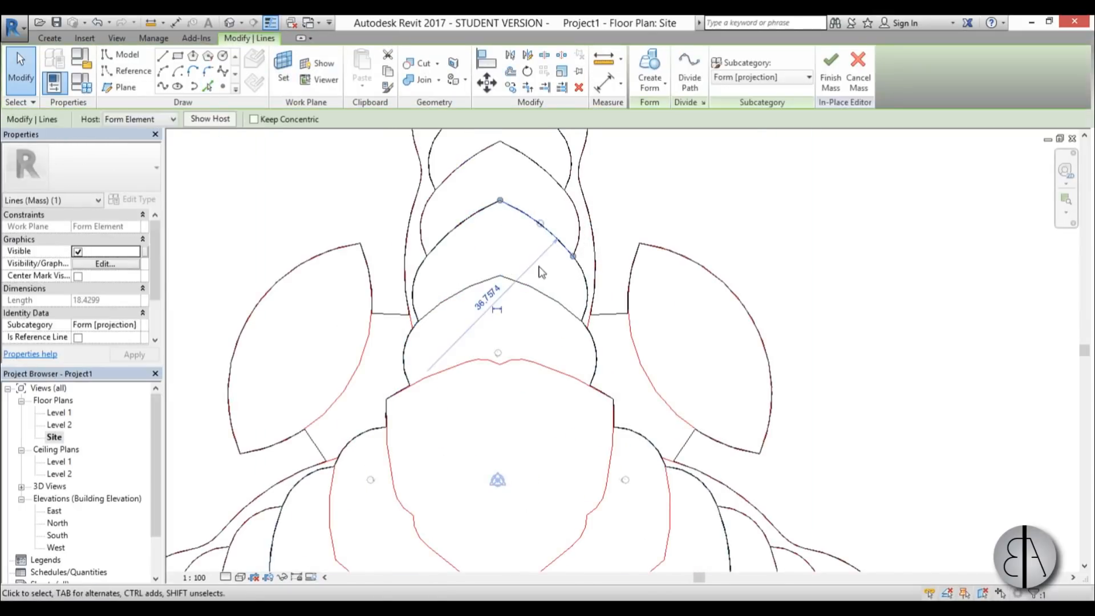
pyautogui.click(582, 268)
pyautogui.press('Escape')
pyautogui.press('Tab')
pyautogui.click(582, 271)
pyautogui.press('Escape')
pyautogui.press('Tab')
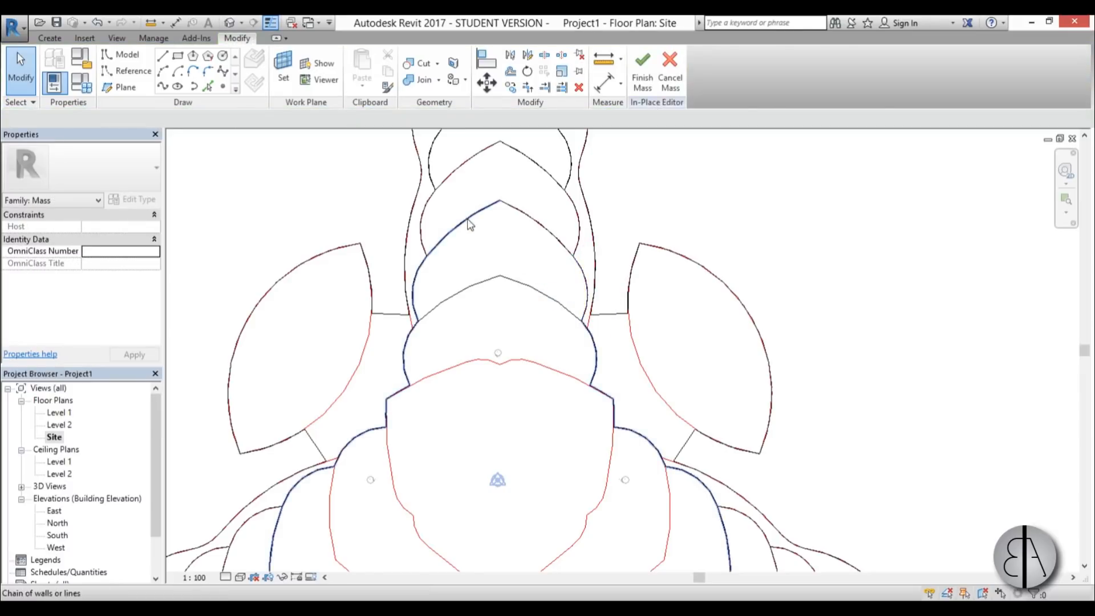
pyautogui.click(469, 218)
pyautogui.press('Escape')
pyautogui.press('Tab')
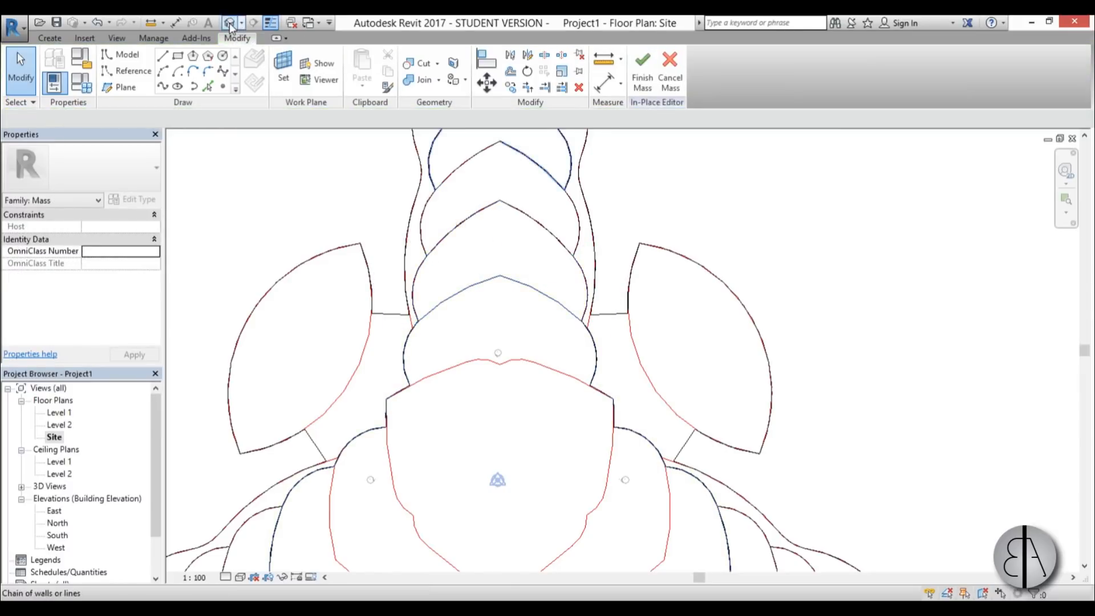
# Step: Try picking the top outline as model lines in the 3D view, and delete all outline lines on top of the tier
pyautogui.click(230, 24)
pyautogui.scroll(2, 522, 242)
pyautogui.press('l')
pyautogui.press('i')
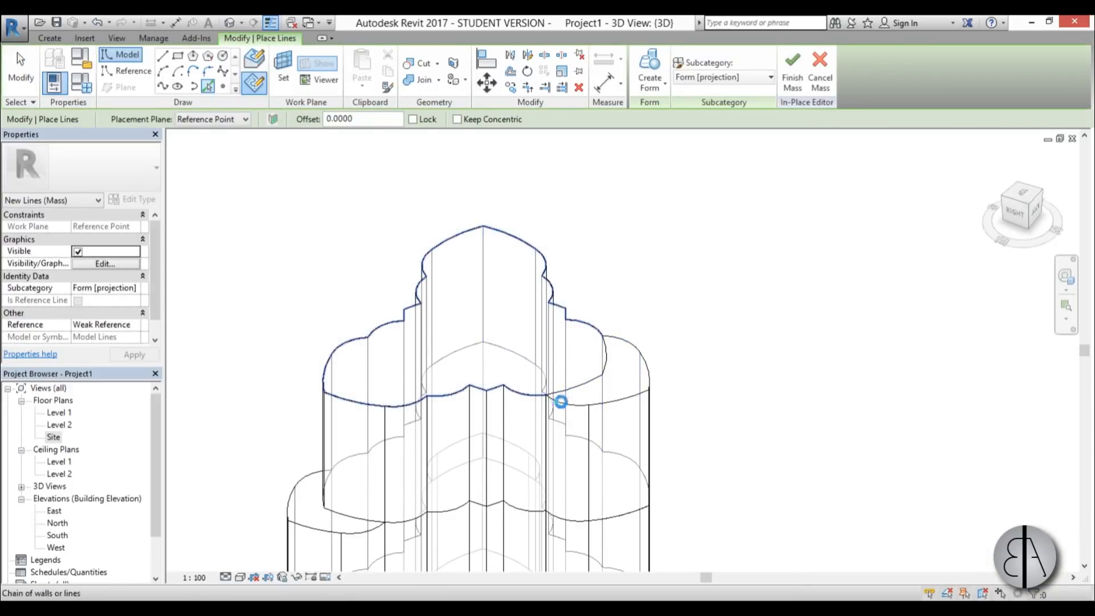
pyautogui.click(565, 393)
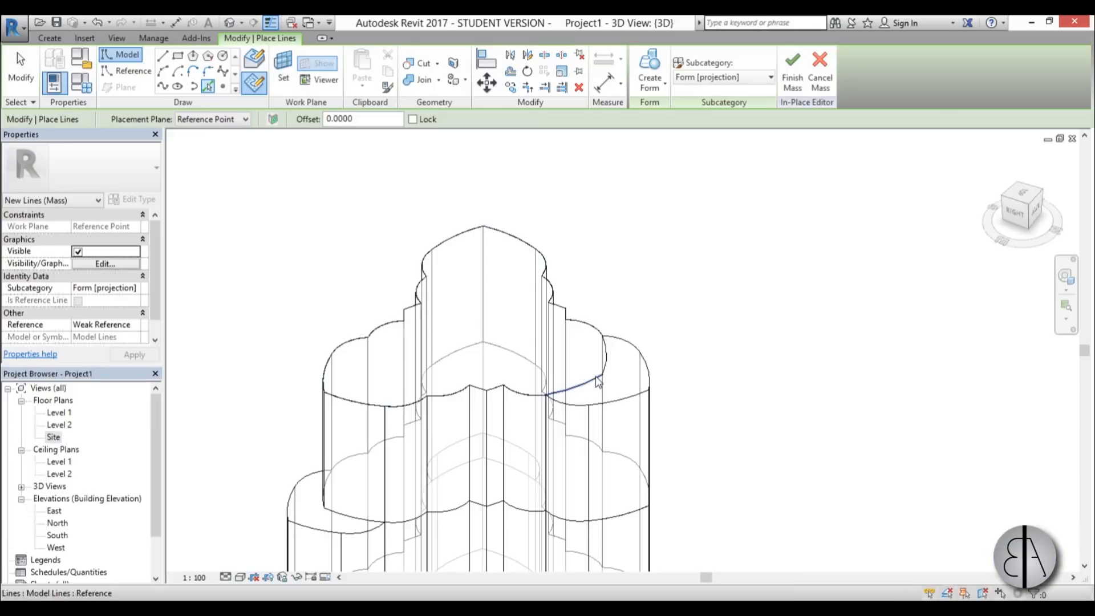
pyautogui.press('Escape')
pyautogui.moveTo(228, 177); pyautogui.dragTo(626, 442)
pyautogui.press('Delete')
# Step: Set the work plane to the top face of the uppermost tier and return to the Site floor plan
pyautogui.click(282, 67)
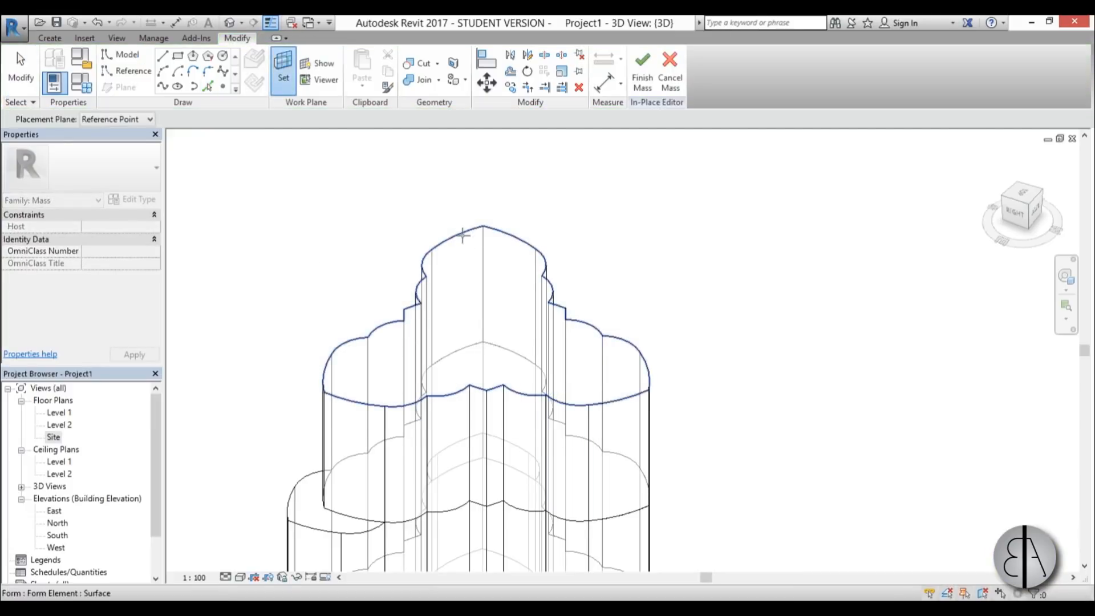
pyautogui.click(463, 235)
pyautogui.doubleClick(53, 437)
pyautogui.scroll(5, 513, 394)
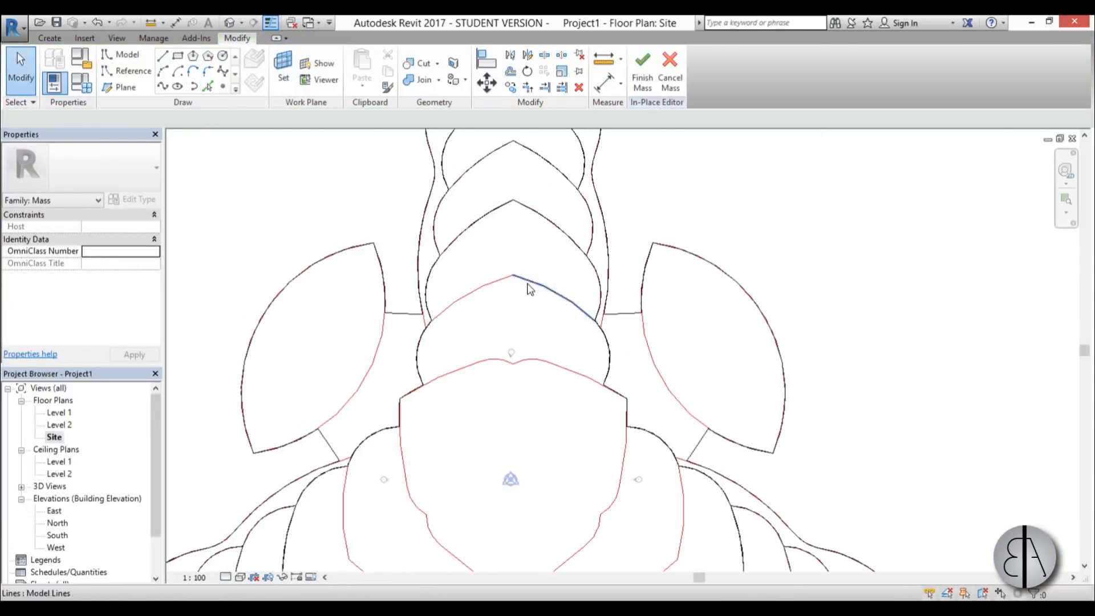
pyautogui.click(529, 284)
pyautogui.click(506, 318)
pyautogui.scroll(-2, 483, 296)
pyautogui.click(282, 67)
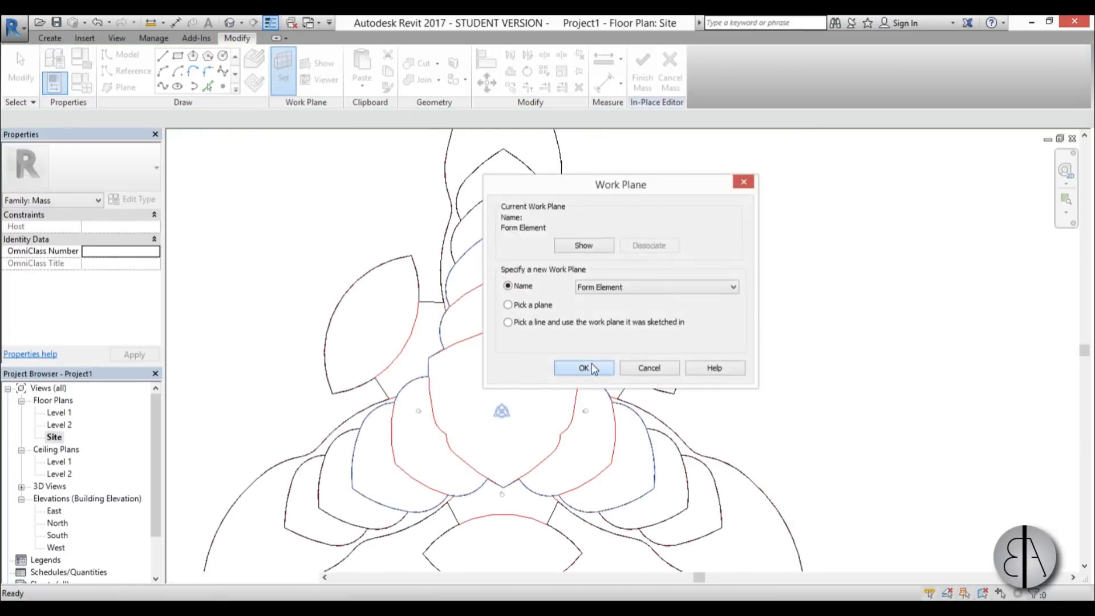
pyautogui.click(584, 368)
# Step: Pick the uppermost tier's full outline and the upper wing's fourth tip contour as model lines again
pyautogui.press('l')
pyautogui.press('i')
pyautogui.press('Escape')
# Step: Try to clear the upper wing's third tip lines in the plan and undo the last change
pyautogui.click(543, 261)
pyautogui.click(530, 263)
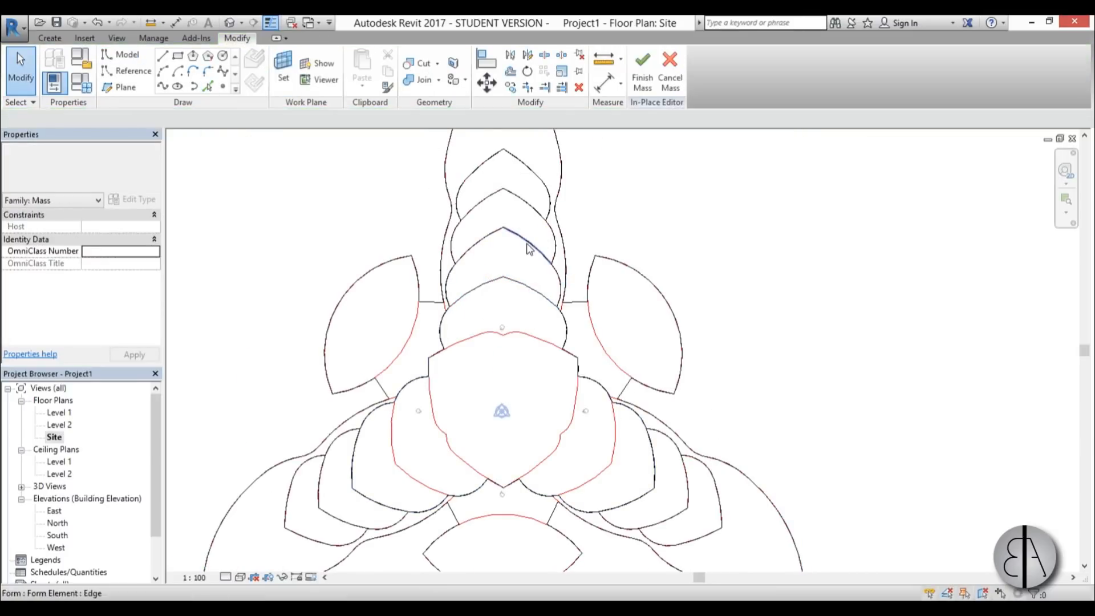
pyautogui.click(527, 245)
pyautogui.click(517, 263)
pyautogui.scroll(2, 508, 234)
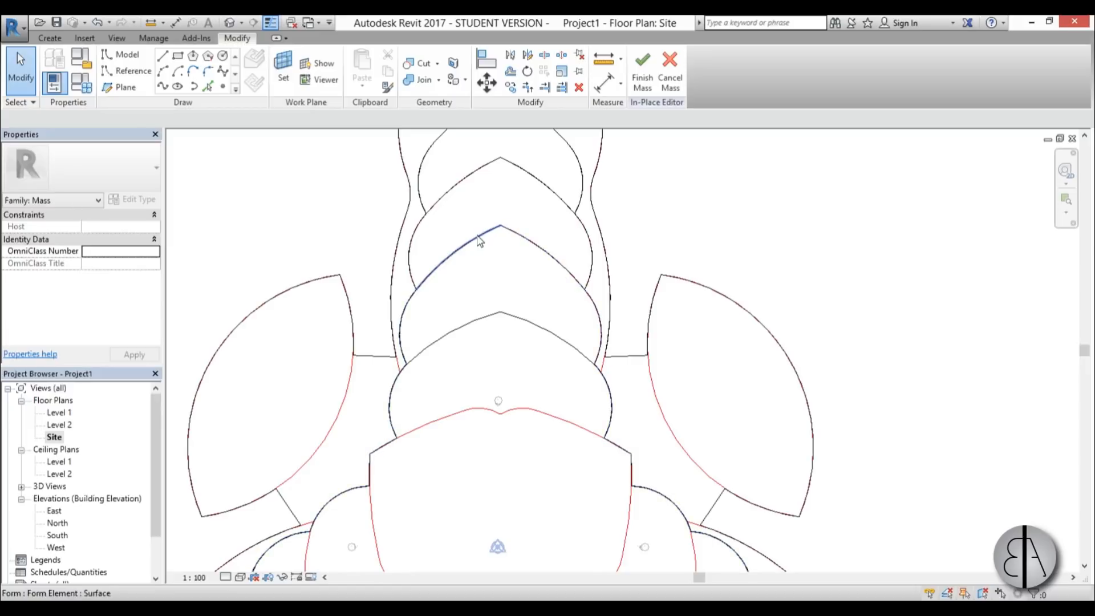
pyautogui.click(410, 304)
pyautogui.click(98, 23)
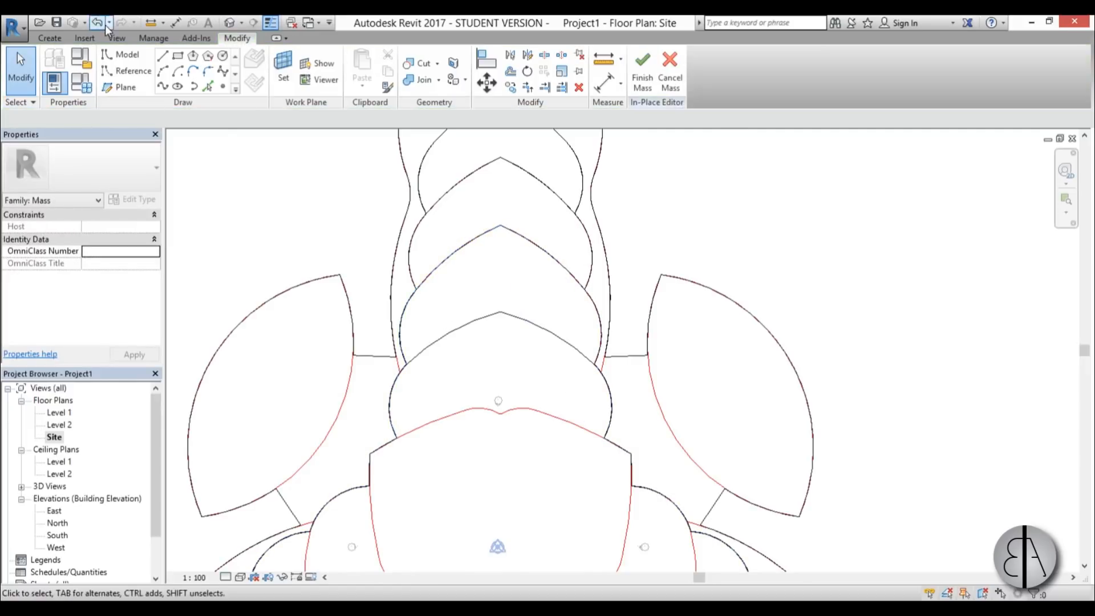
# Step: Set the work plane to the uppermost tier's top face in the 3D view and pick the tier's full outline as model lines
pyautogui.click(229, 23)
pyautogui.keyDown('shift'); pyautogui.moveTo(513, 320); pyautogui.dragTo(552, 323, button='middle'); pyautogui.keyUp('shift')
pyautogui.press('Tab')
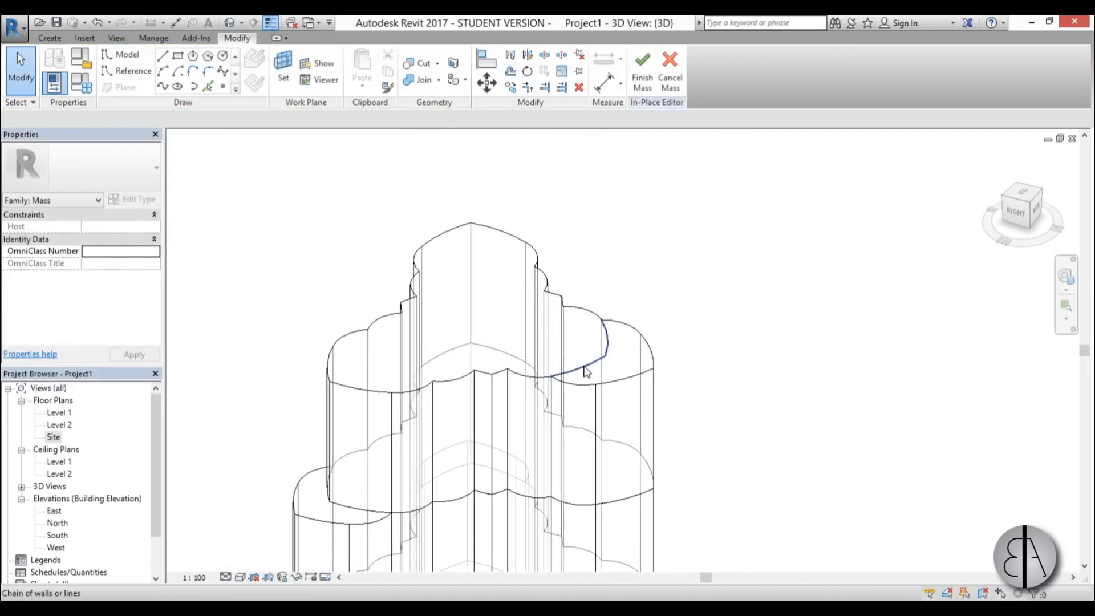
pyautogui.click(587, 372)
pyautogui.scroll(3, 522, 374)
pyautogui.click(283, 64)
pyautogui.click(463, 384)
pyautogui.click(209, 87)
pyautogui.press('Tab')
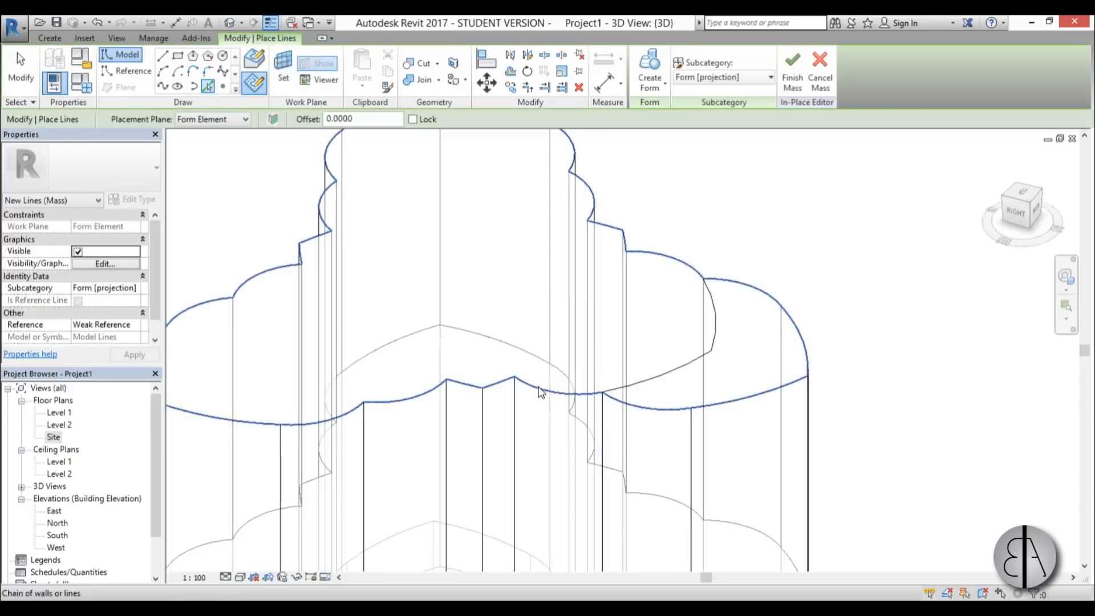
pyautogui.click(538, 390)
# Step: Delete the outermost tip lines of the upper wing and trim the outline to its shorter tip contour
pyautogui.click(21, 71)
pyautogui.press('Tab')
pyautogui.click(665, 414)
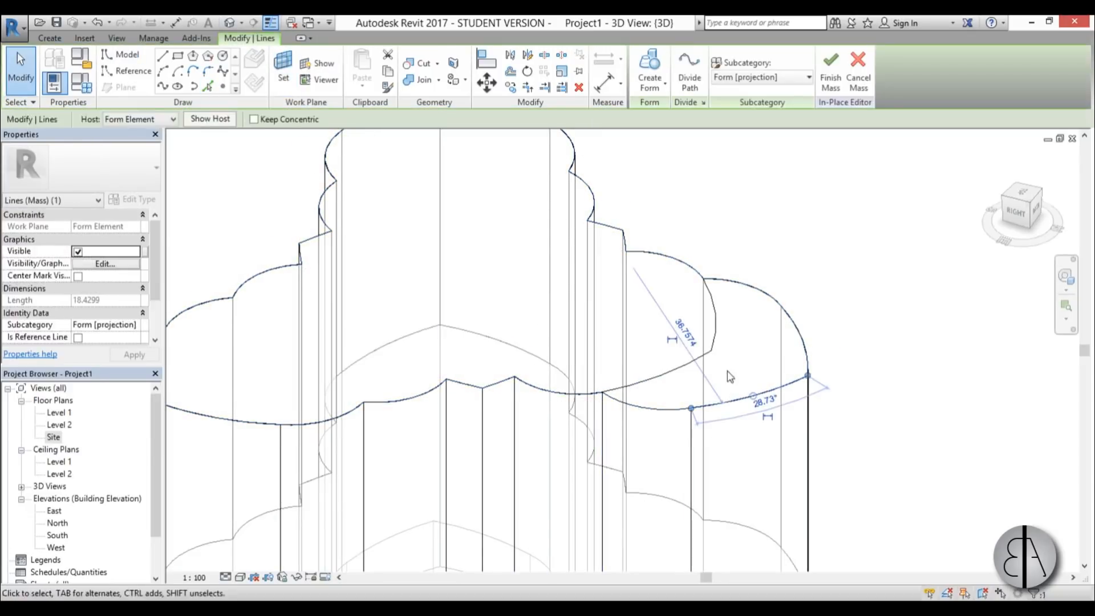
pyautogui.click(782, 310)
pyautogui.click(748, 286)
pyautogui.click(747, 331)
pyautogui.press('t')
pyautogui.press('r')
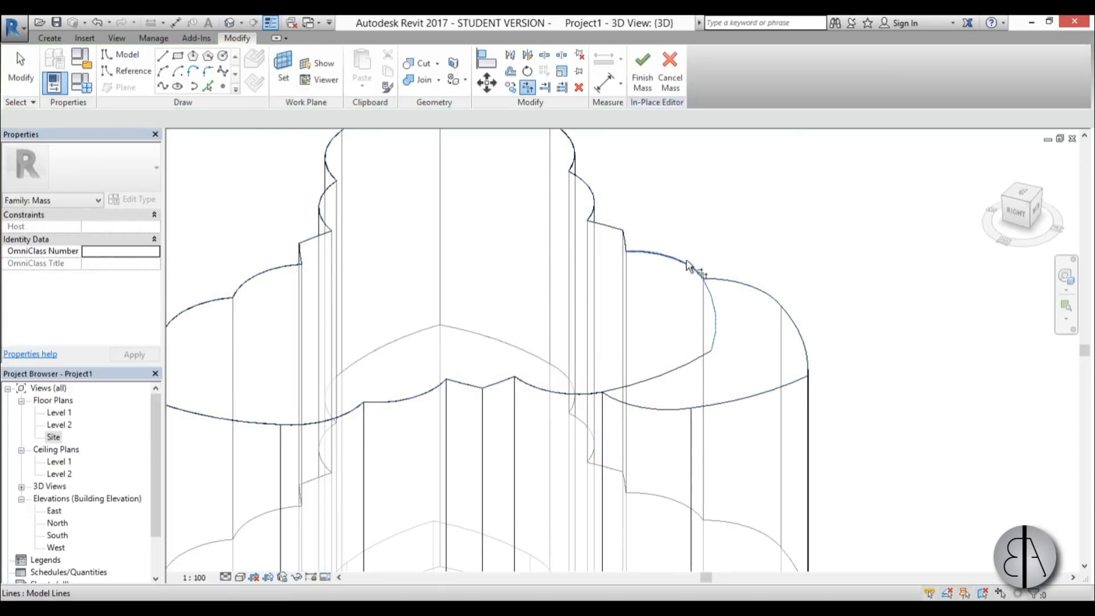
# Step: Create a solid form from the shortened outline and set its height to 40
pyautogui.click(21, 71)
pyautogui.press('Tab')
pyautogui.click(665, 378)
pyautogui.scroll(-3, 665, 378)
pyautogui.click(651, 68)
pyautogui.scroll(-2, 662, 365)
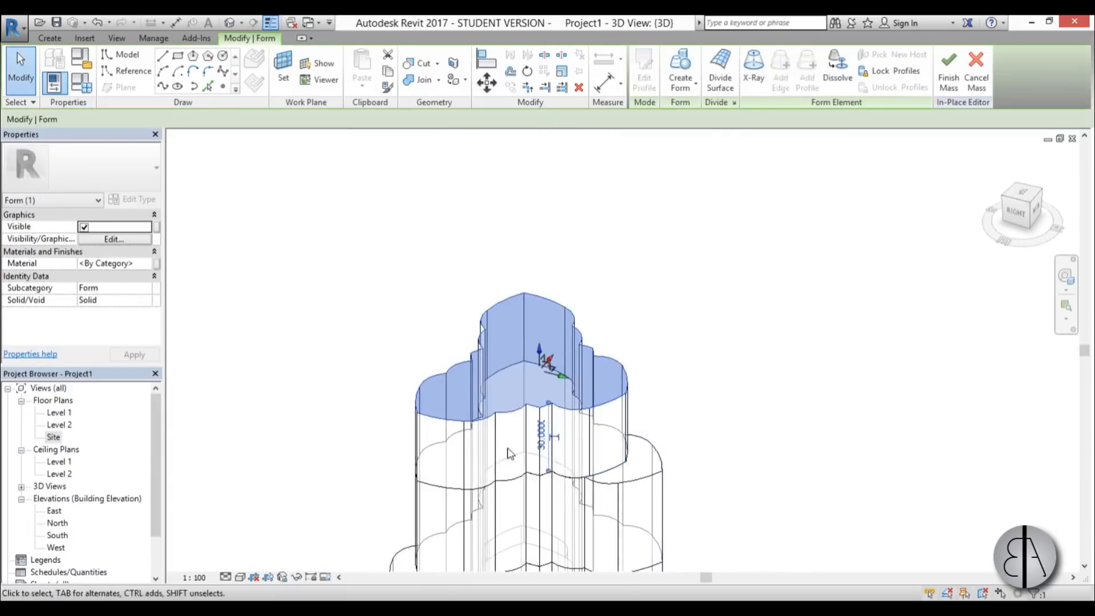
pyautogui.click(547, 436)
pyautogui.write('40')
pyautogui.press('Return')
pyautogui.click(695, 335)
# Step: In the Site floor plan, set the work plane to the top face and pick the outline plus the lower-left wing's inner tip contour
pyautogui.doubleClick(58, 413)
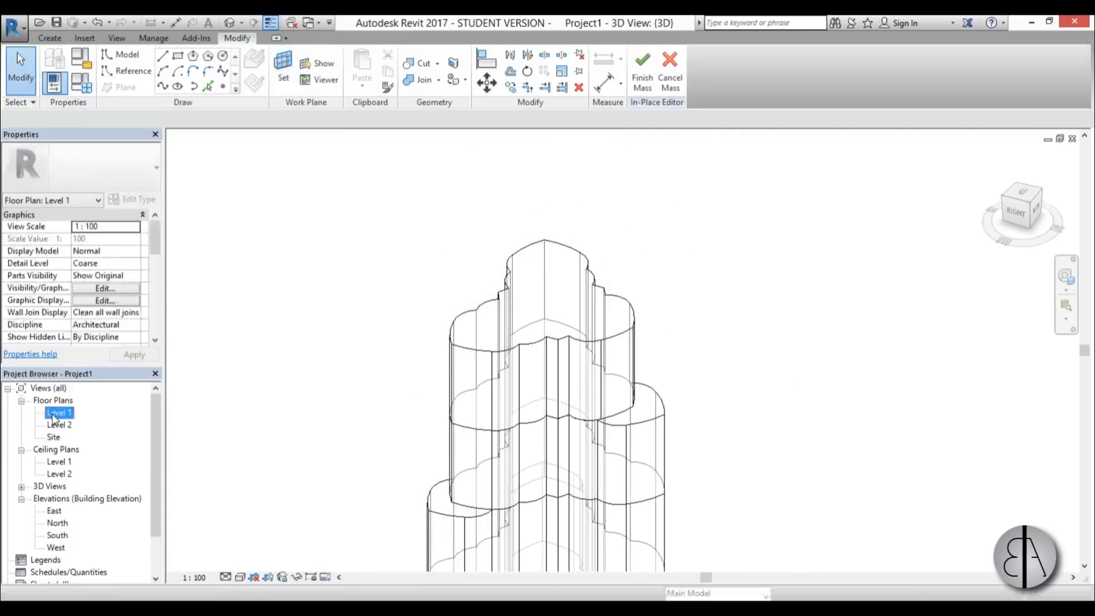
pyautogui.doubleClick(53, 437)
pyautogui.click(284, 71)
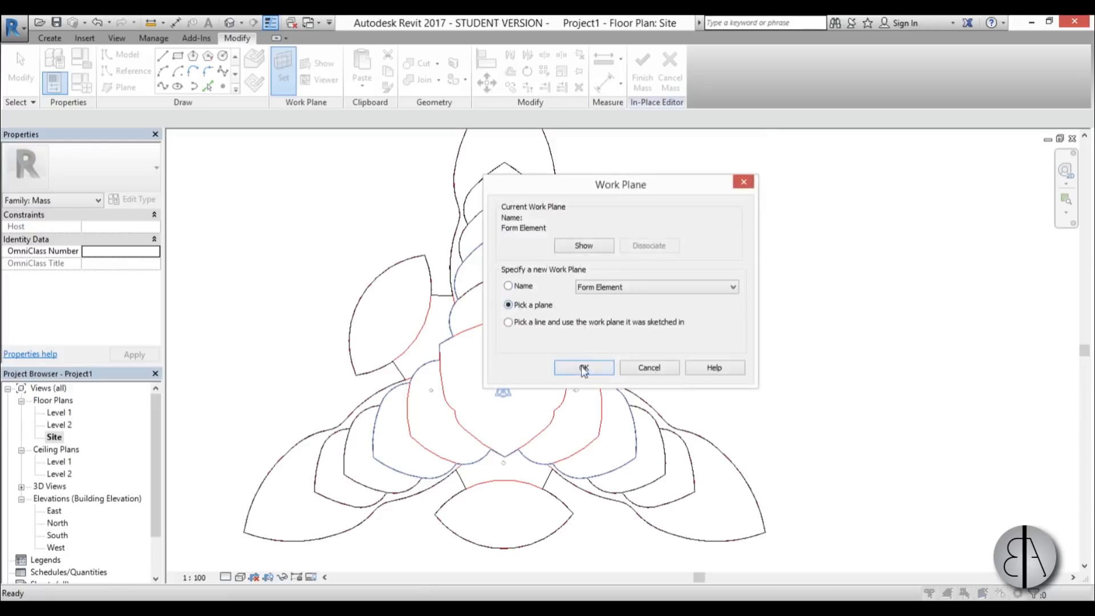
pyautogui.click(585, 370)
pyautogui.click(208, 86)
pyautogui.press('Tab')
pyautogui.click(475, 289)
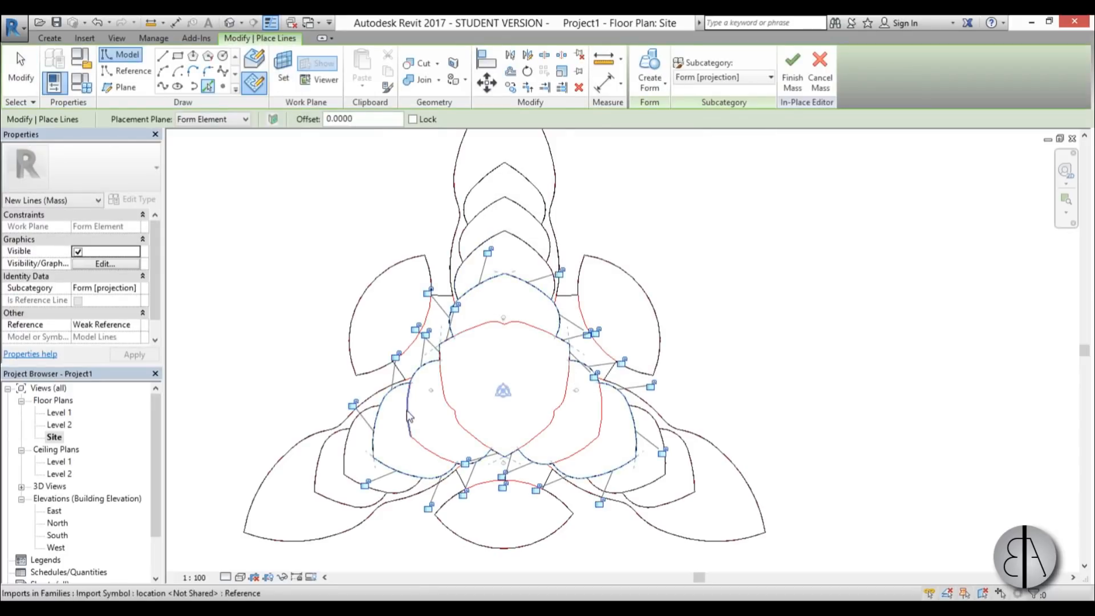
pyautogui.click(408, 413)
pyautogui.click(421, 445)
# Step: Delete the lower-left wing's outer tip lines and trim the outline to the inner tip contour
pyautogui.press('Escape')
pyautogui.scroll(3, 403, 469)
pyautogui.click(420, 486)
pyautogui.press('Delete')
pyautogui.click(455, 490)
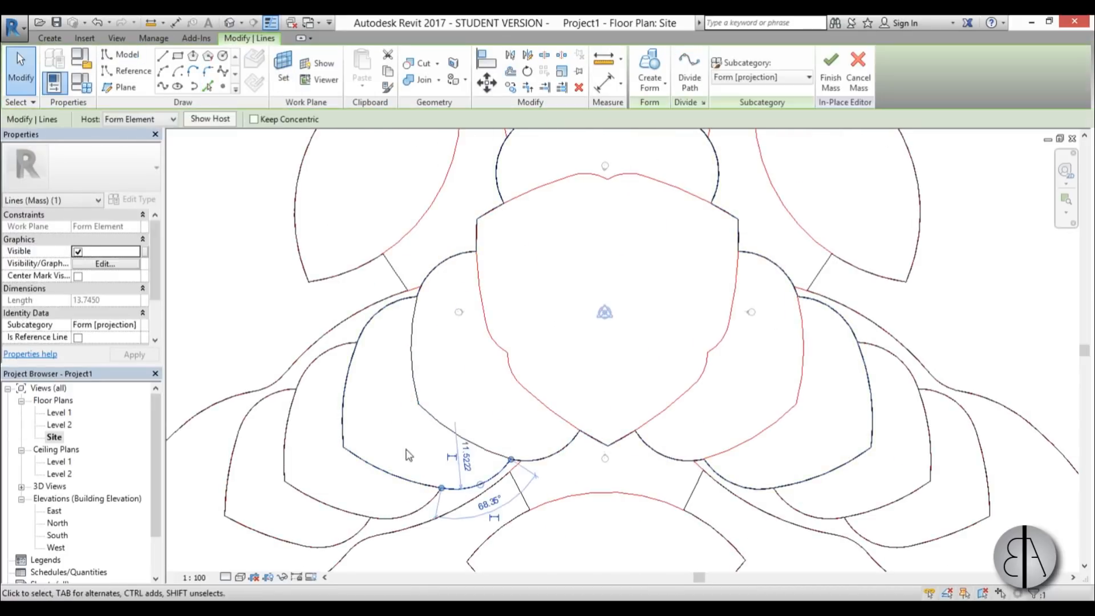
pyautogui.press('Delete')
pyautogui.click(346, 405)
pyautogui.press('Delete')
pyautogui.press('Tab')
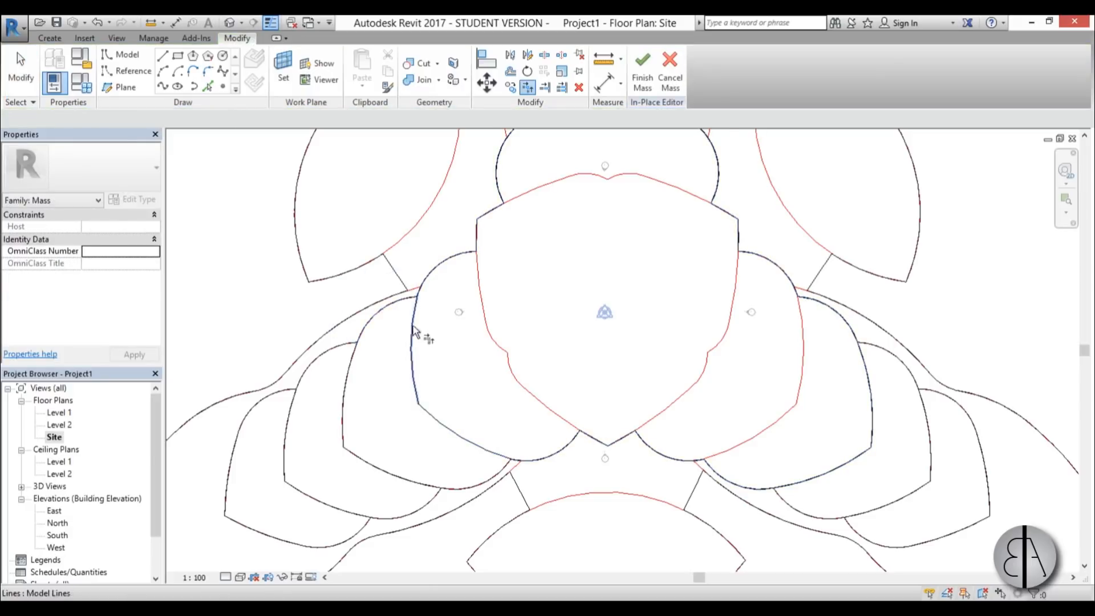
# Step: Create a 30-high solid form in the 3D view from the outline with the shortened lower-left wing
pyautogui.click(230, 23)
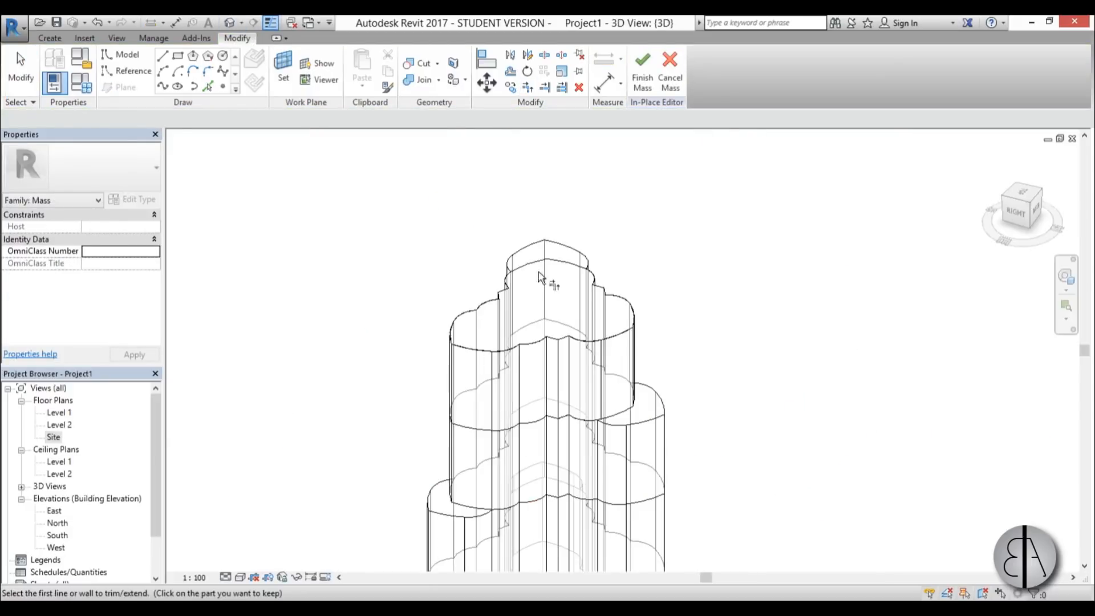
pyautogui.press('Escape')
pyautogui.press('Tab')
pyautogui.click(539, 270)
pyautogui.click(650, 66)
pyautogui.keyDown('shift'); pyautogui.moveTo(716, 298); pyautogui.dragTo(609, 316, button='middle'); pyautogui.keyUp('shift')
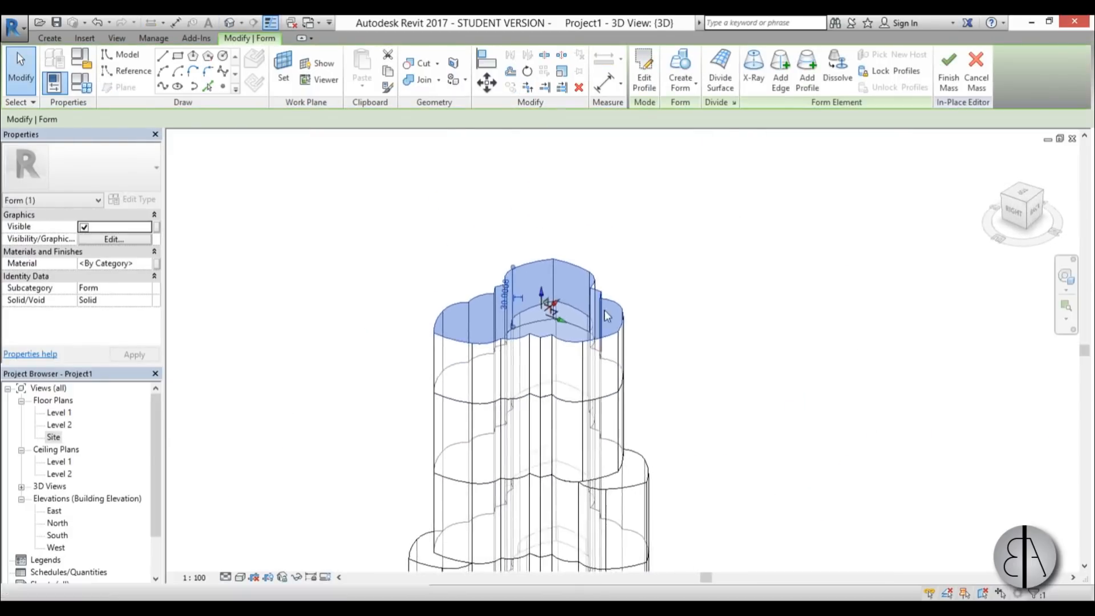
pyautogui.scroll(1, 609, 316)
pyautogui.press('Escape')
# Step: Set the work plane to the new top face in the Site floor plan and pick the uppermost tier's outline as model lines
pyautogui.doubleClick(53, 438)
pyautogui.scroll(-2, 490, 365)
pyautogui.moveTo(490, 365); pyautogui.dragTo(450, 462, button='middle')
pyautogui.click(284, 66)
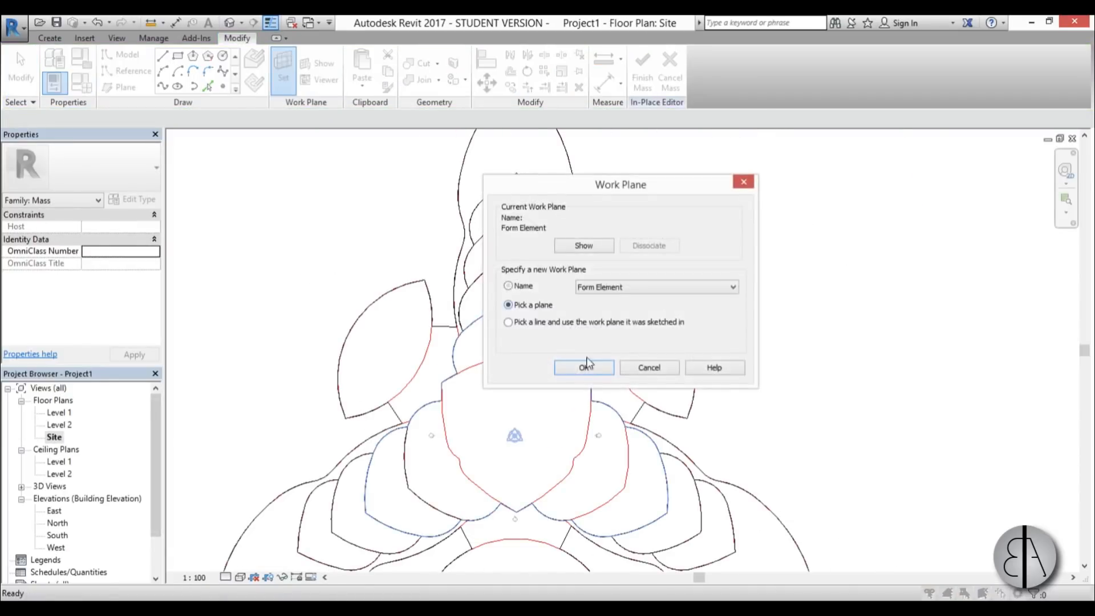
pyautogui.click(587, 365)
pyautogui.click(526, 443)
pyautogui.moveTo(527, 442); pyautogui.dragTo(486, 408, button='middle')
pyautogui.click(208, 87)
pyautogui.press('Tab')
pyautogui.click(369, 447)
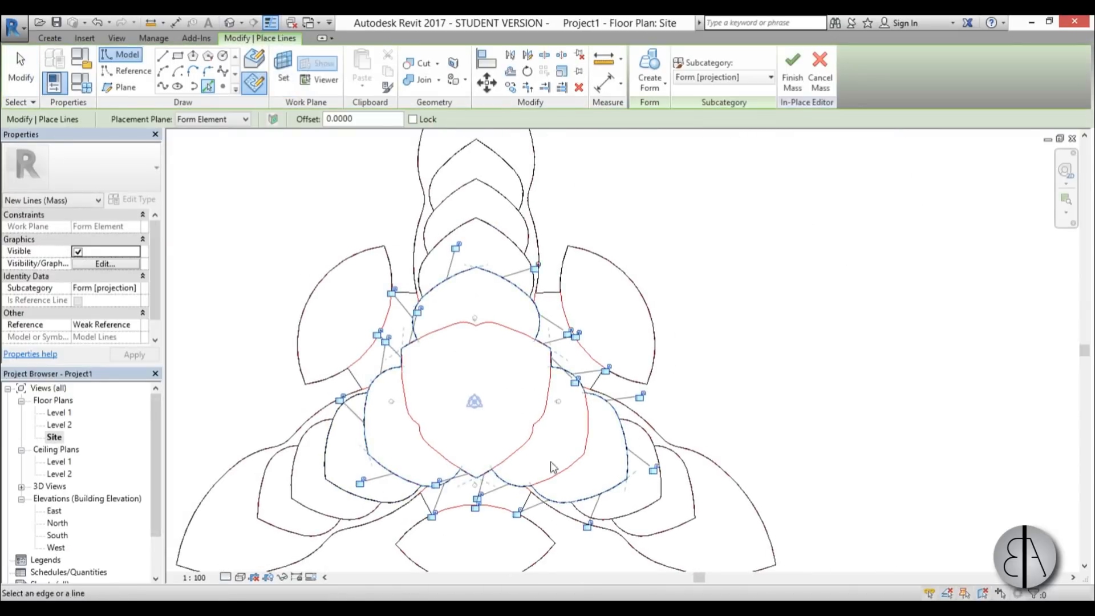
# Step: Delete the lower-right wing's outer tip lines and trim the outline to the wing's inner tip contour
pyautogui.press('Escape')
pyautogui.press('Escape')
pyautogui.click(626, 455)
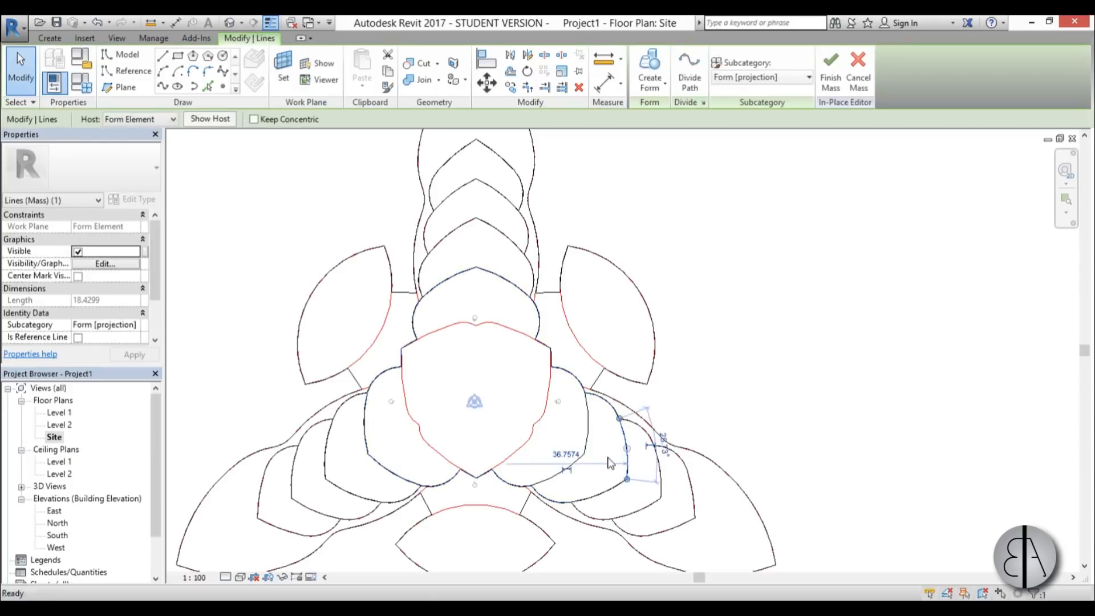
pyautogui.press('Delete')
pyautogui.click(608, 402)
pyautogui.press('Delete')
pyautogui.click(560, 501)
pyautogui.press('Delete')
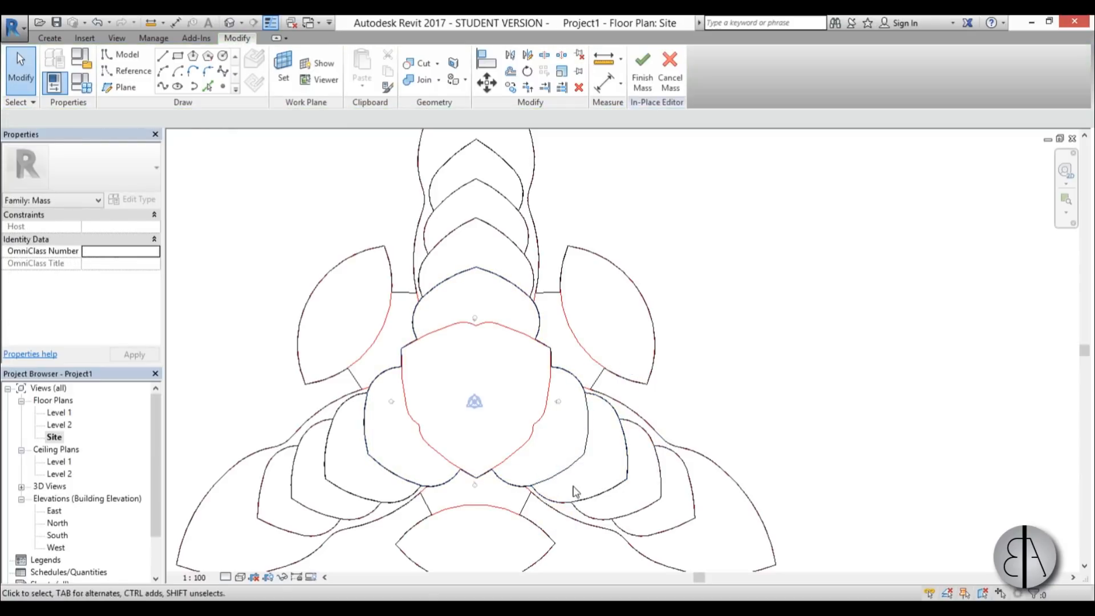
pyautogui.click(590, 396)
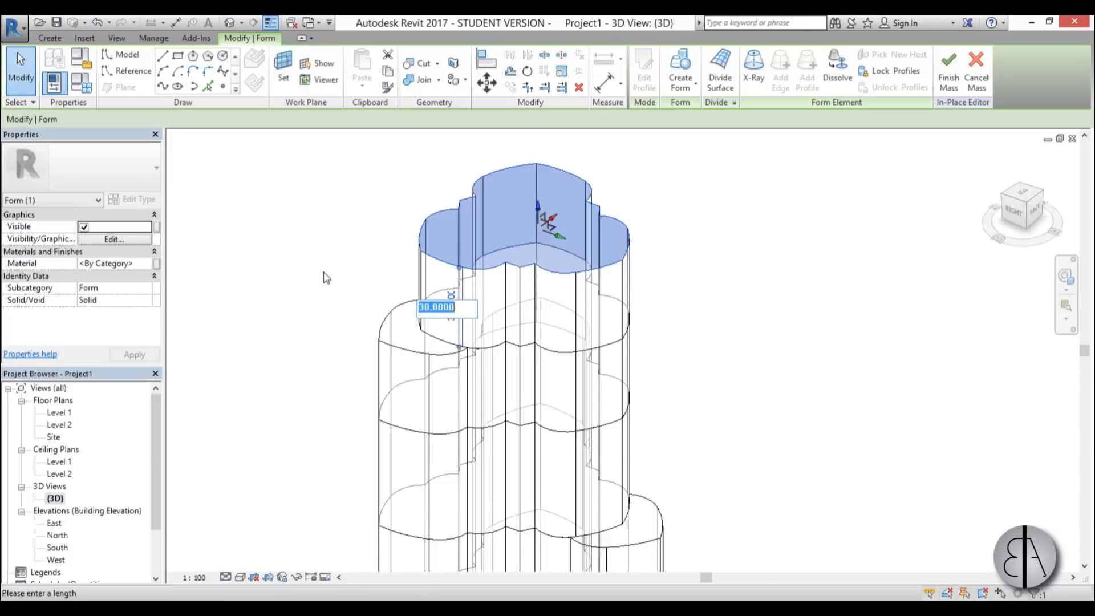
# Step: Set the height of the new form with the shortened lower-right wing to 40
pyautogui.write('40')
pyautogui.press('Return')
pyautogui.click(357, 297)
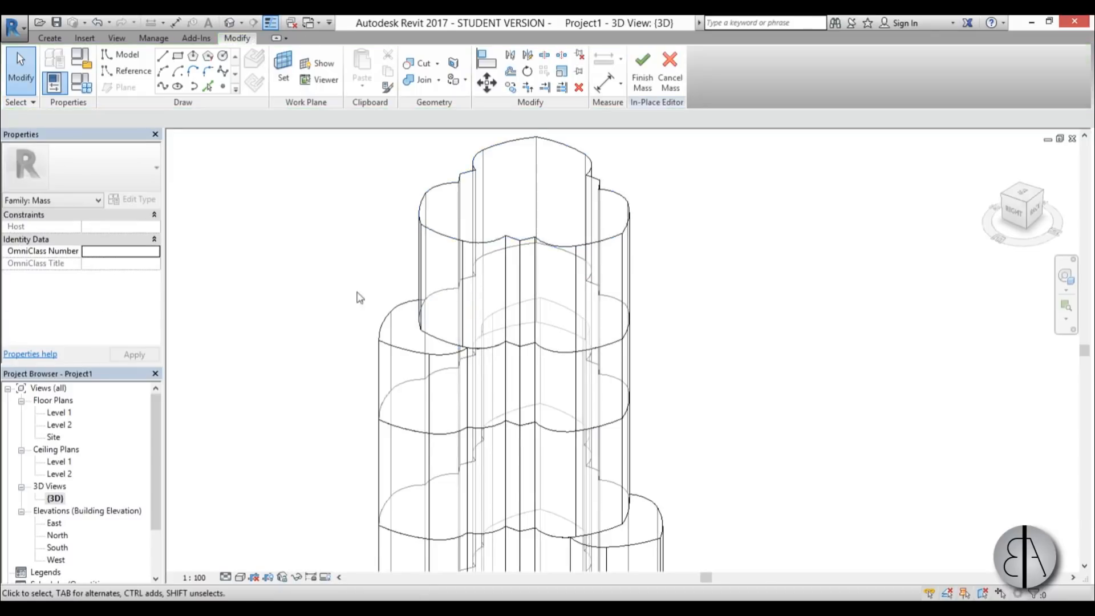
pyautogui.keyDown('shift'); pyautogui.moveTo(654, 451); pyautogui.dragTo(594, 426, button='middle'); pyautogui.keyUp('shift')
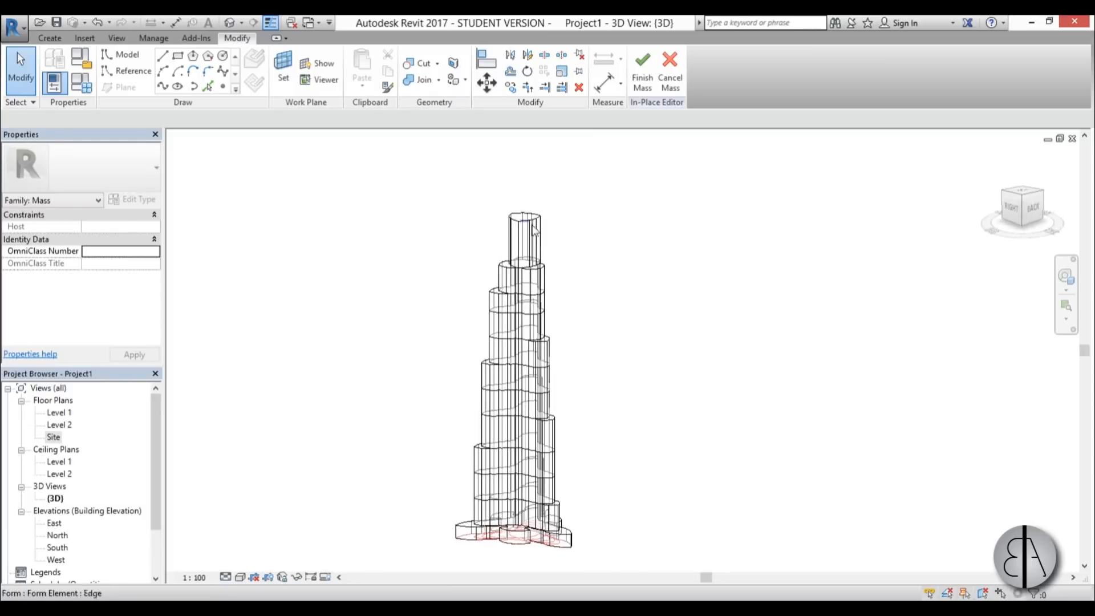
# Step: Join the base form and the lowest tower tiers one after another into a single solid
pyautogui.keyDown('shift'); pyautogui.moveTo(556, 311); pyautogui.dragTo(513, 422, button='middle'); pyautogui.keyUp('shift')
pyautogui.scroll(2, 462, 386)
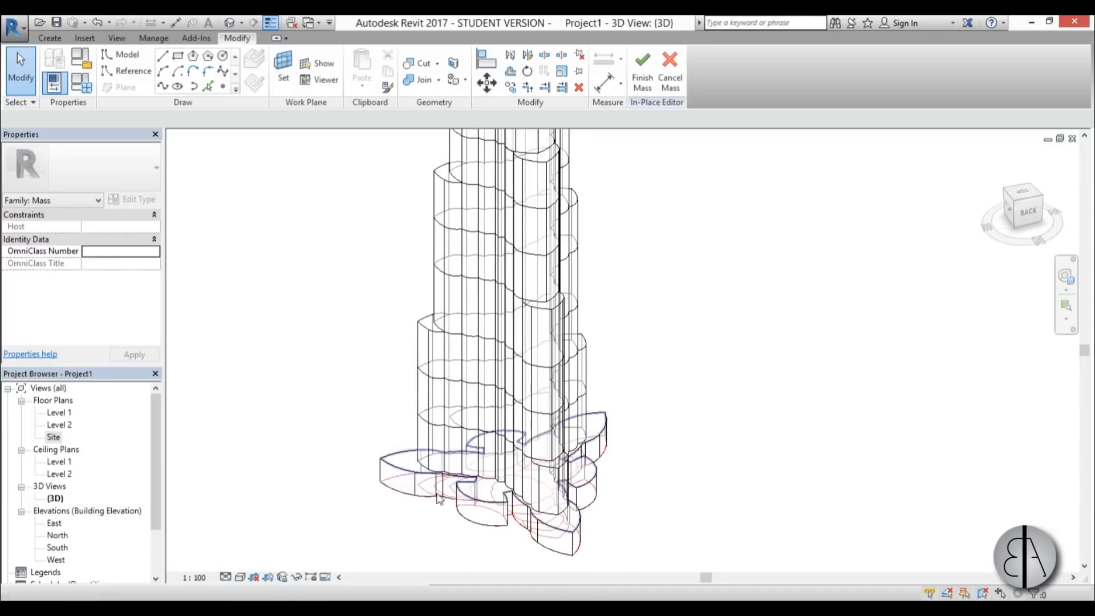
pyautogui.moveTo(330, 324); pyautogui.dragTo(315, 373, button='middle')
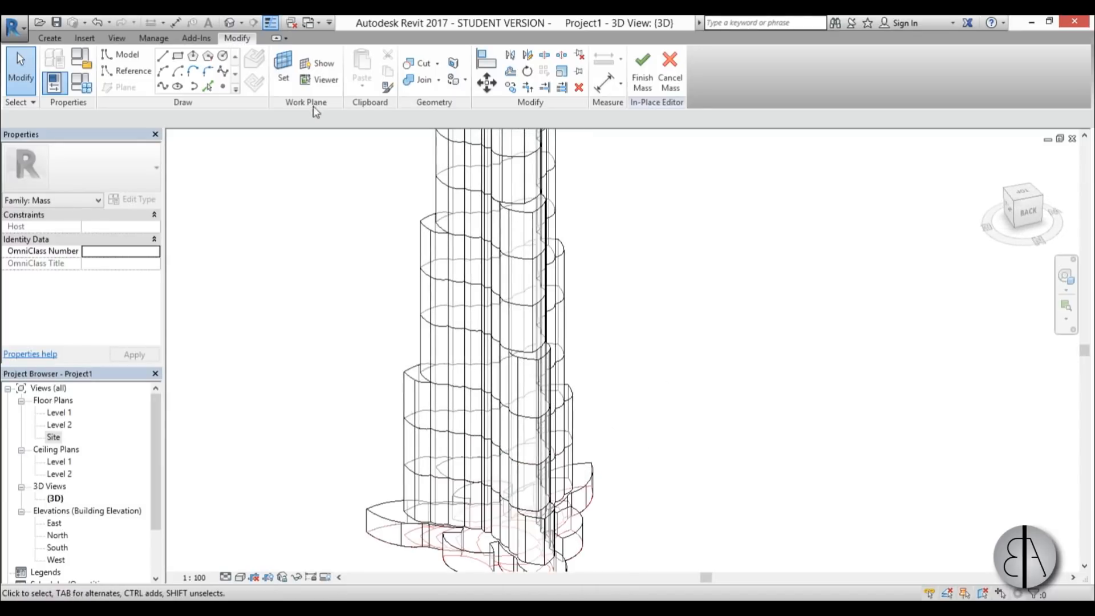
pyautogui.click(423, 80)
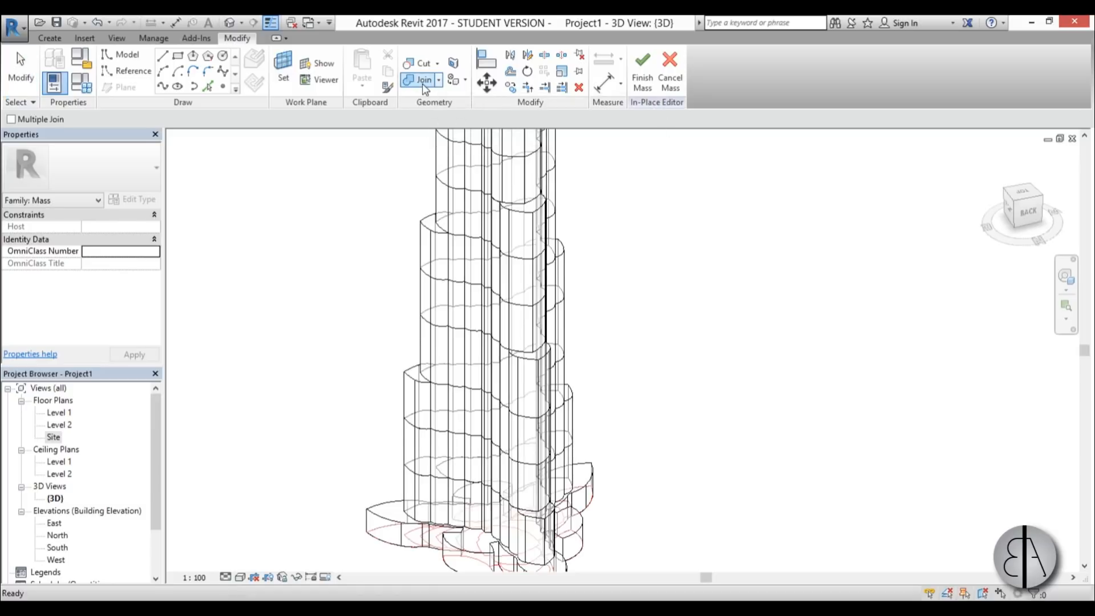
pyautogui.scroll(-2, 357, 234)
pyautogui.click(394, 369)
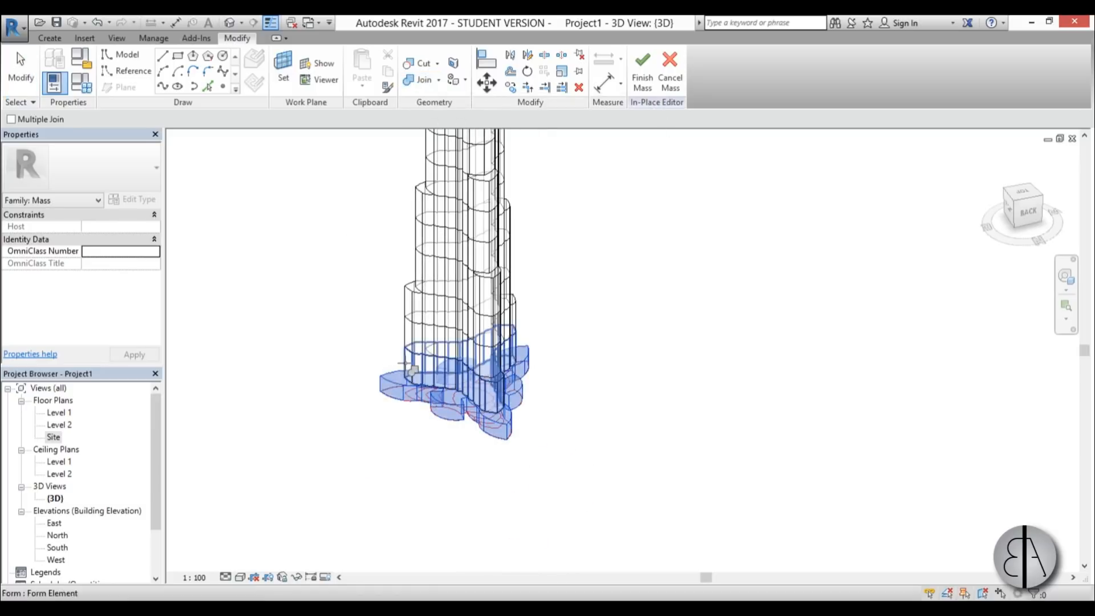
pyautogui.click(403, 339)
pyautogui.click(402, 339)
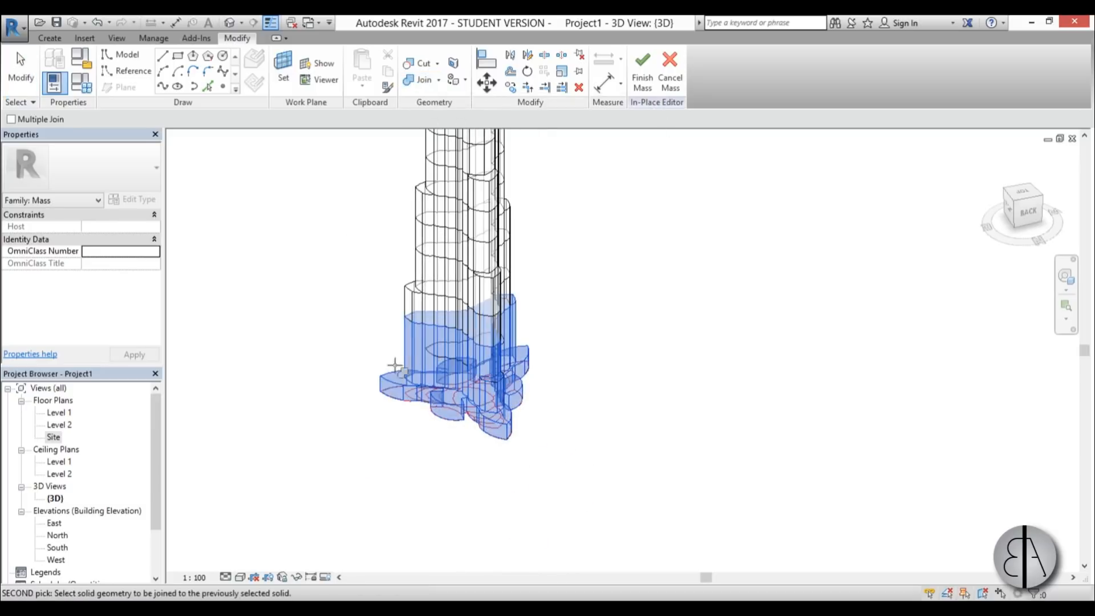
pyautogui.click(403, 311)
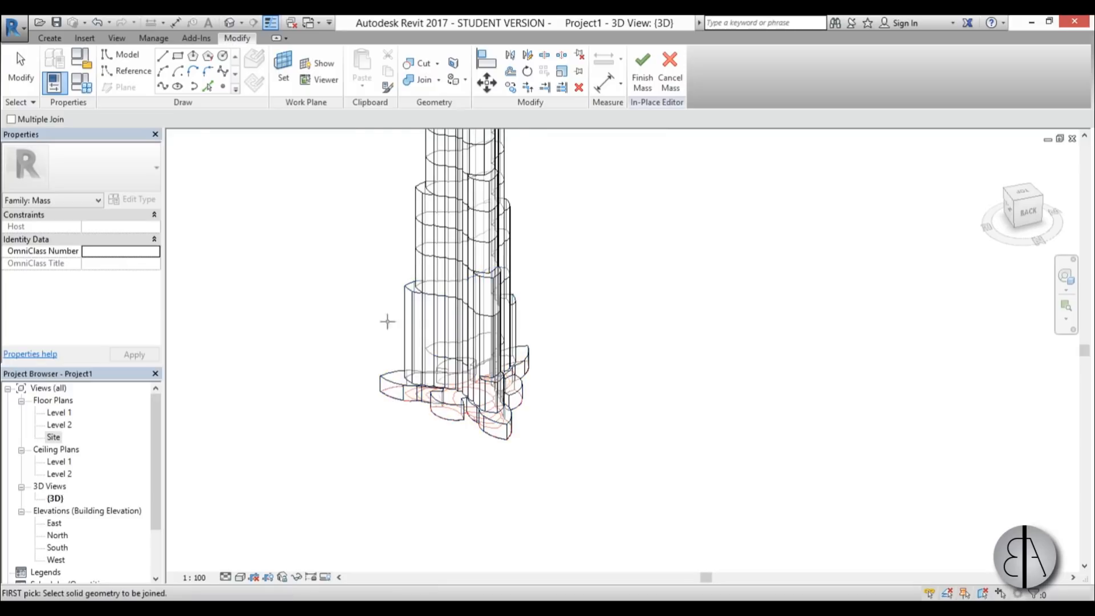
pyautogui.click(388, 318)
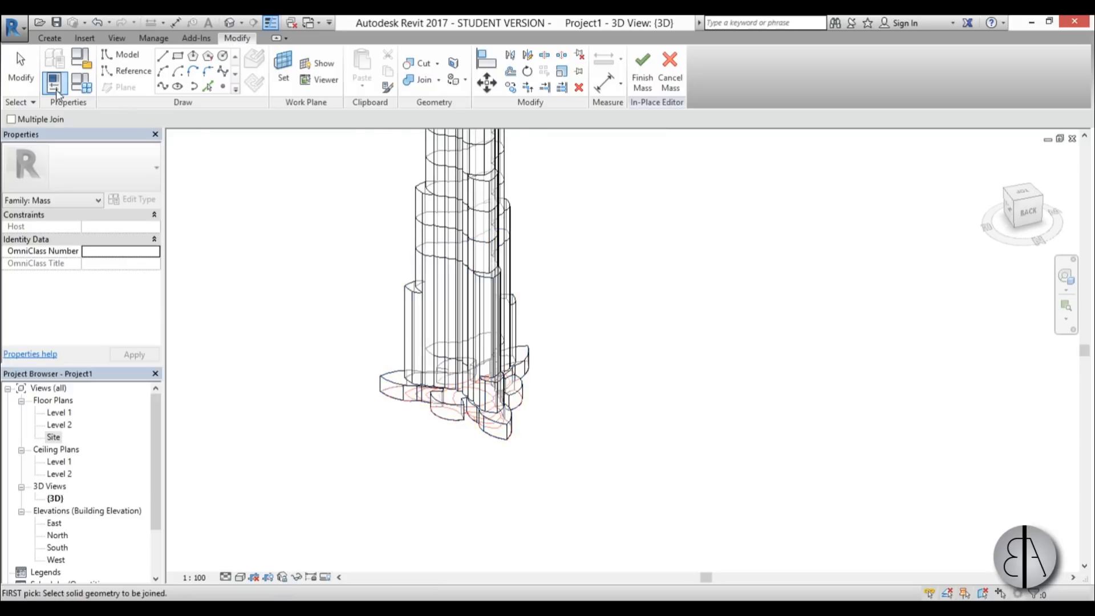
# Step: Join the remaining tiers up to the top core using Multiple Join, and finish the in-place mass
pyautogui.click(25, 121)
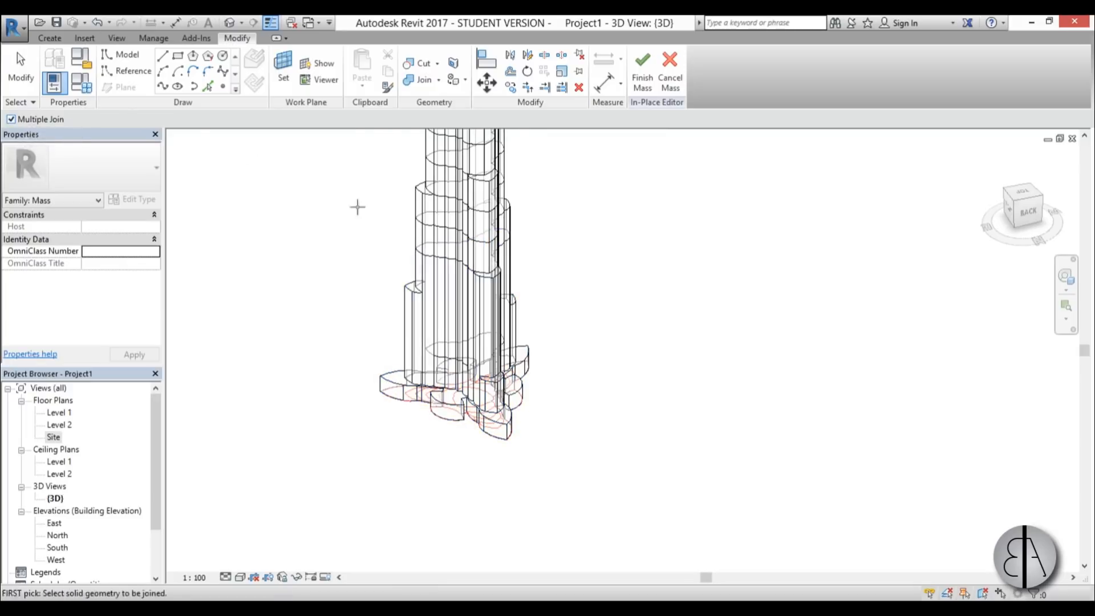
pyautogui.click(405, 302)
pyautogui.moveTo(422, 247); pyautogui.dragTo(422, 340, button='middle')
pyautogui.click(420, 334)
pyautogui.click(419, 315)
pyautogui.click(429, 294)
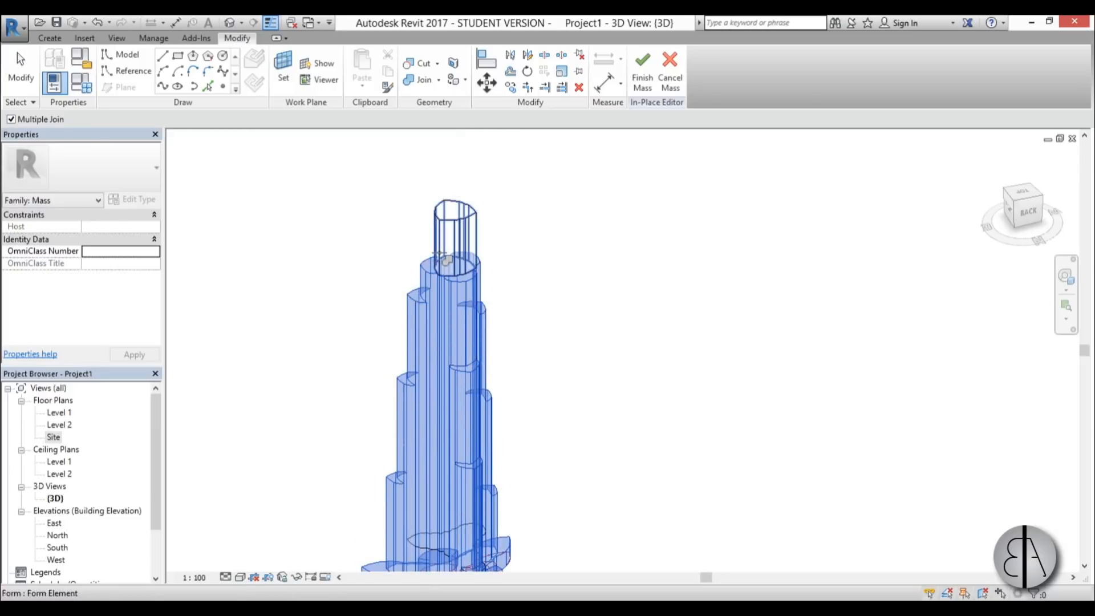
pyautogui.click(441, 260)
pyautogui.scroll(-2, 555, 343)
pyautogui.moveTo(565, 361); pyautogui.dragTo(627, 402, button='middle')
pyautogui.scroll(3, 556, 471)
pyautogui.press('Escape')
pyautogui.press('Escape')
pyautogui.scroll(-2, 590, 450)
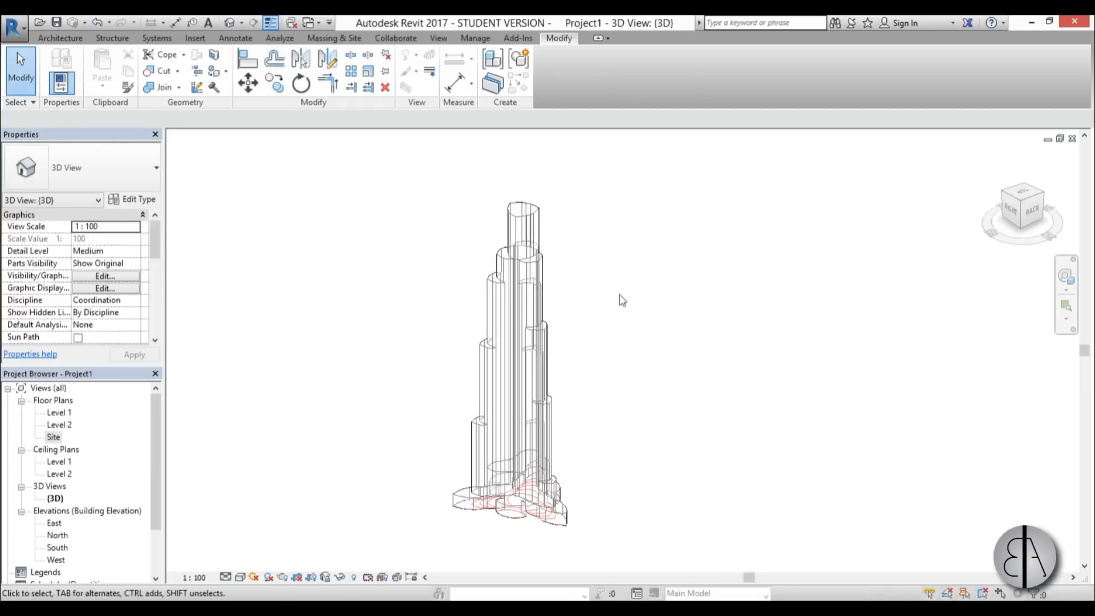
# Step: Apply Storefront curtain walls by face to the two curved faces at the tip of one of the base's wings
pyautogui.keyDown('shift'); pyautogui.moveTo(616, 511); pyautogui.dragTo(498, 477, button='middle'); pyautogui.keyUp('shift')
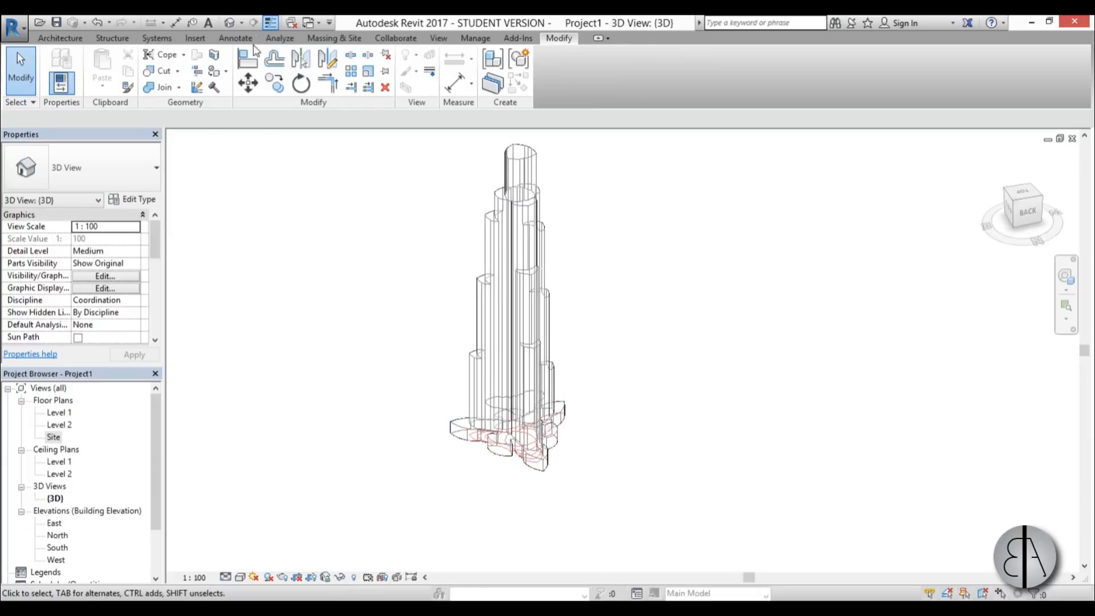
pyautogui.click(334, 38)
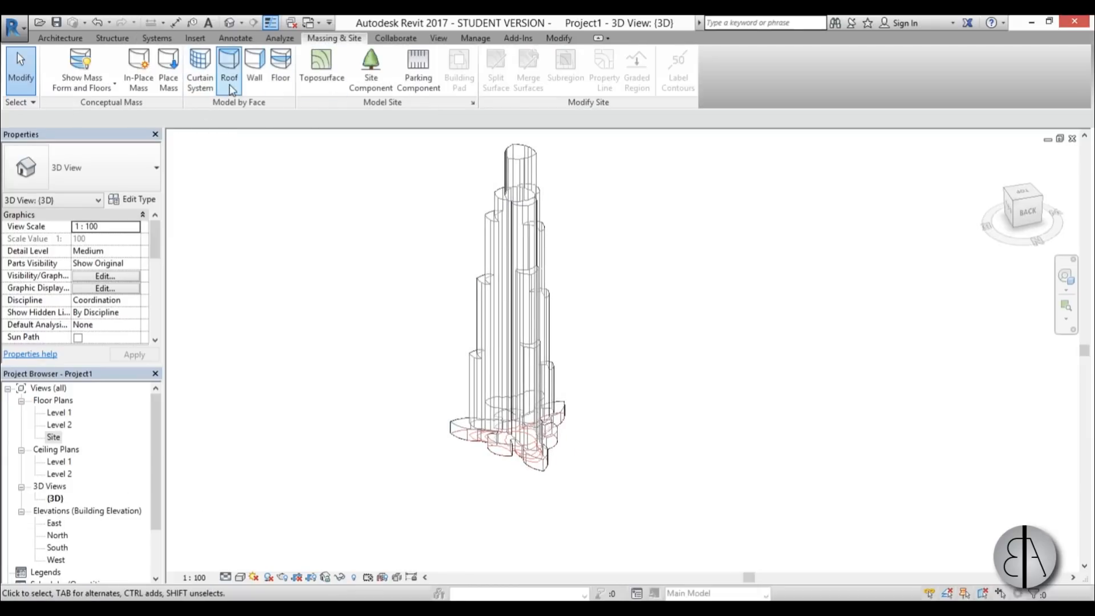
pyautogui.click(259, 84)
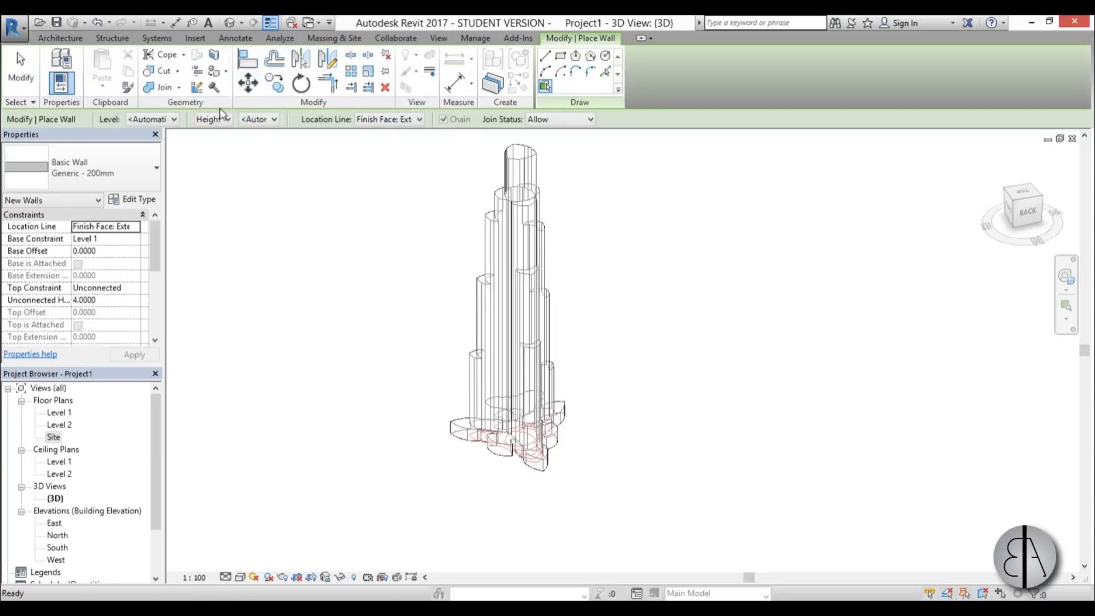
pyautogui.click(56, 171)
pyautogui.scroll(-4, 57, 371)
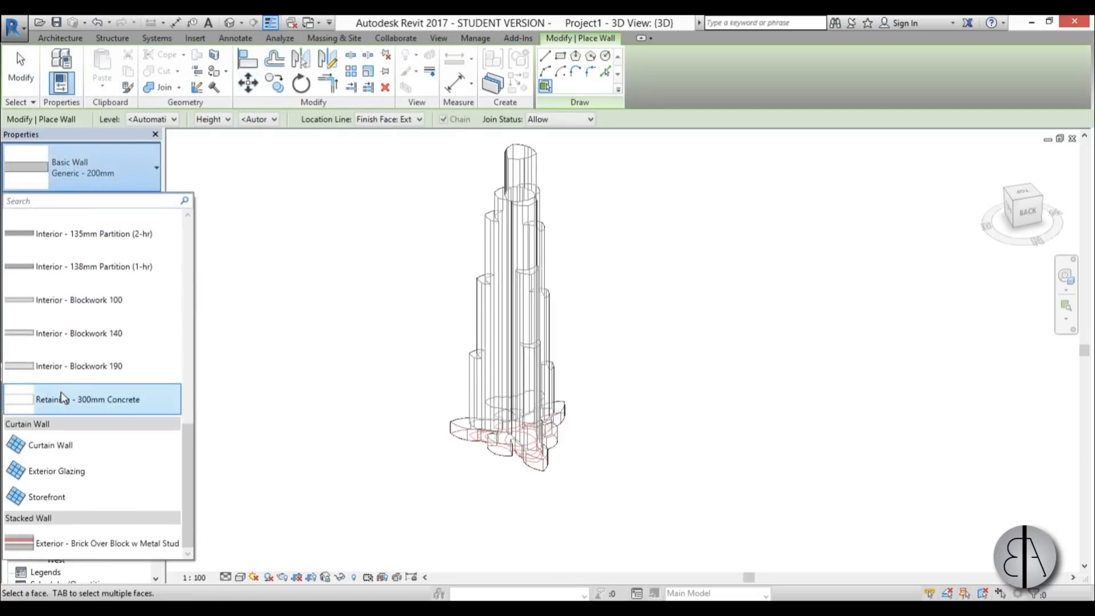
pyautogui.click(56, 498)
pyautogui.scroll(5, 462, 380)
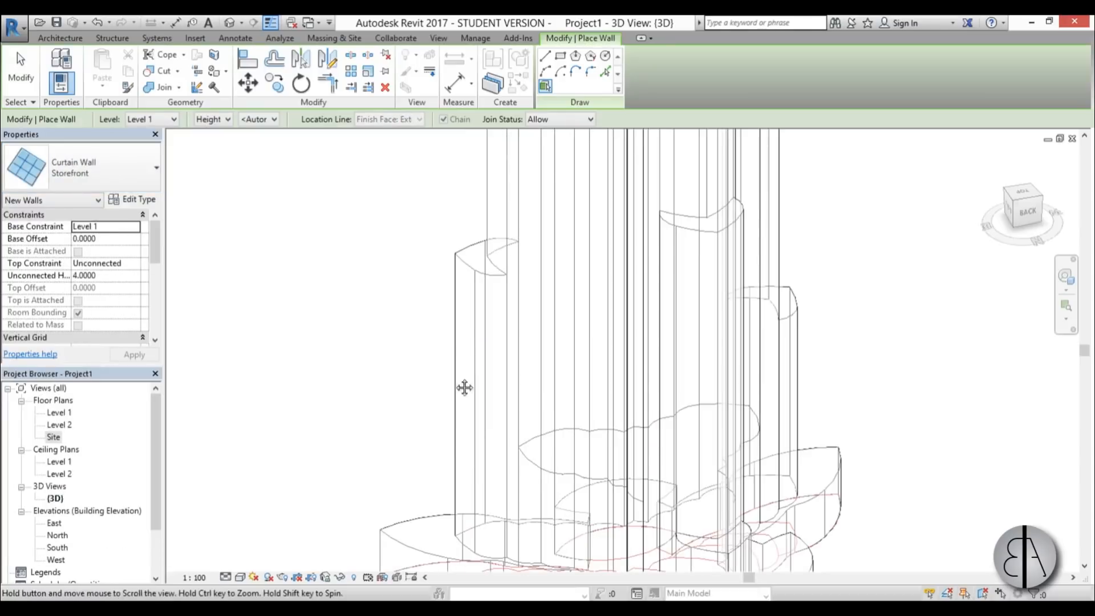
pyautogui.scroll(-3, 464, 388)
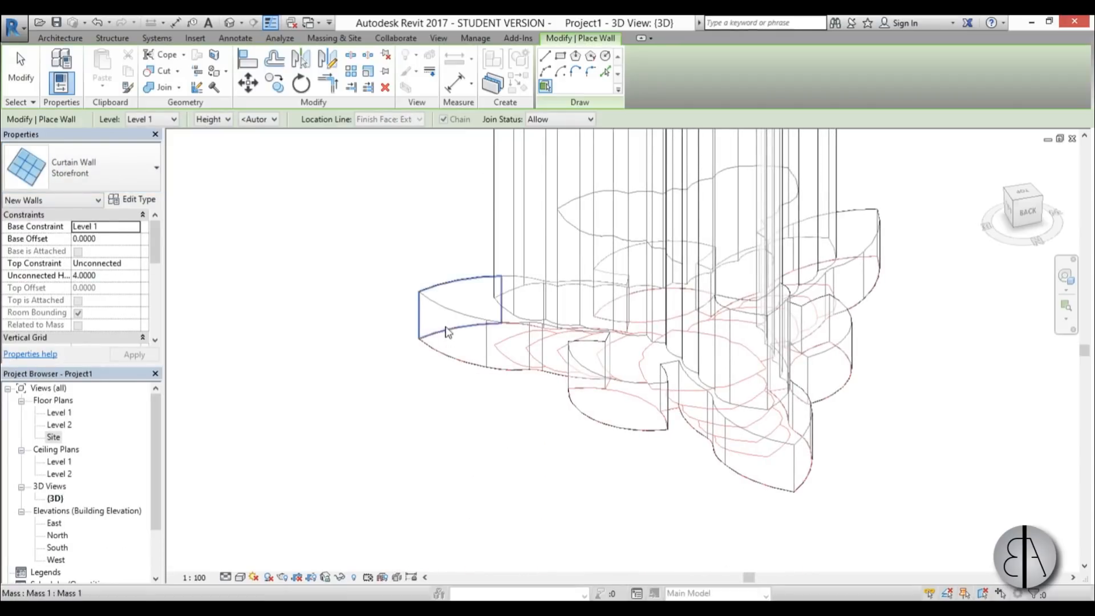
pyautogui.click(450, 288)
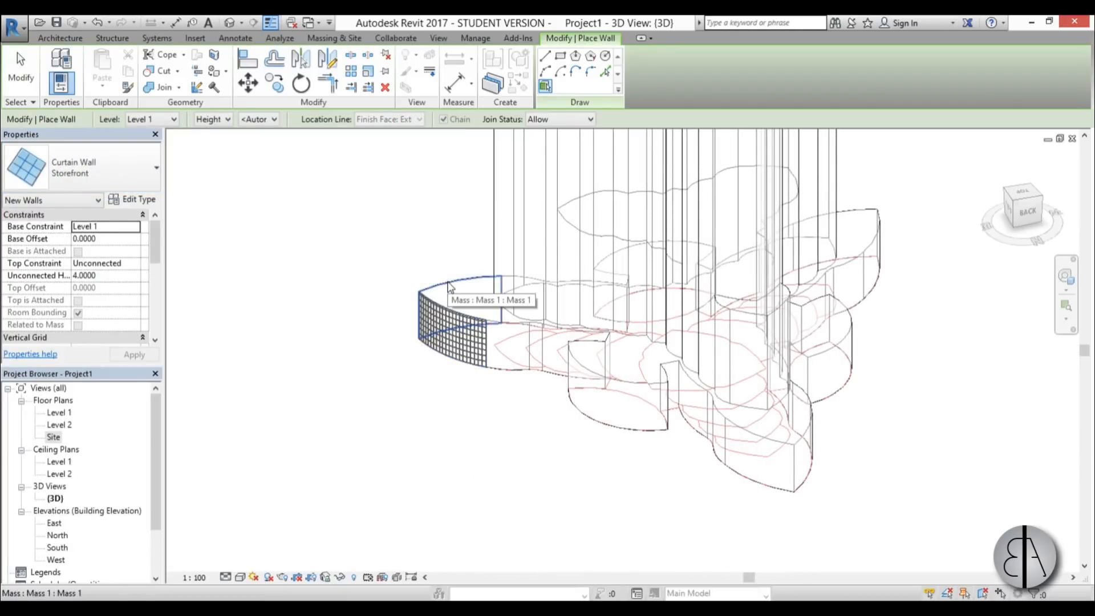
pyautogui.click(513, 323)
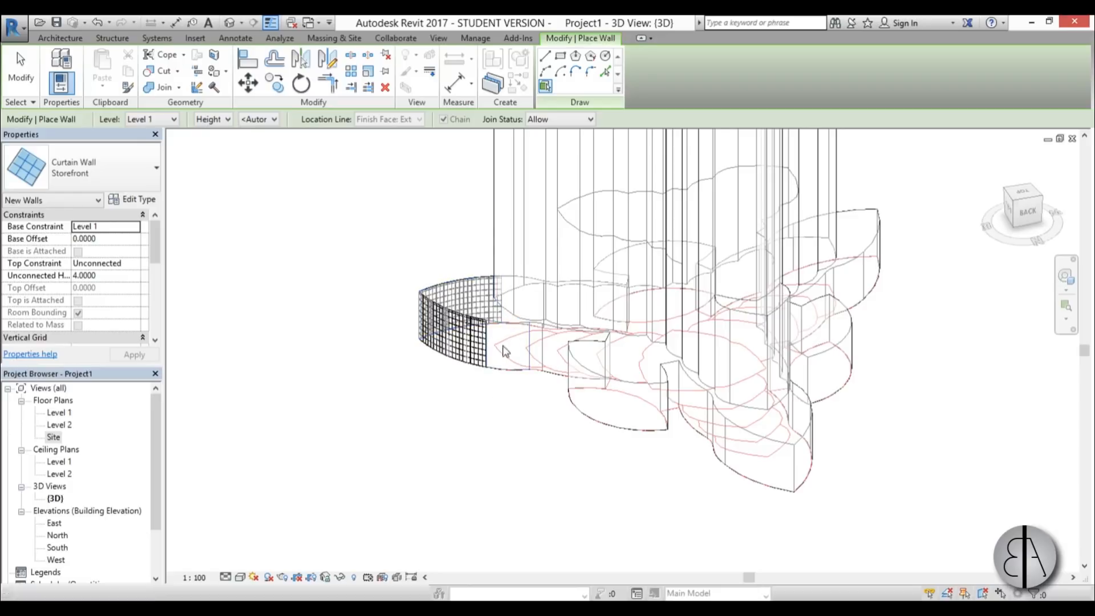
pyautogui.scroll(-6, 409, 383)
pyautogui.scroll(7, 502, 347)
pyautogui.press('Escape')
pyautogui.moveTo(306, 507); pyautogui.dragTo(340, 456, button='middle')
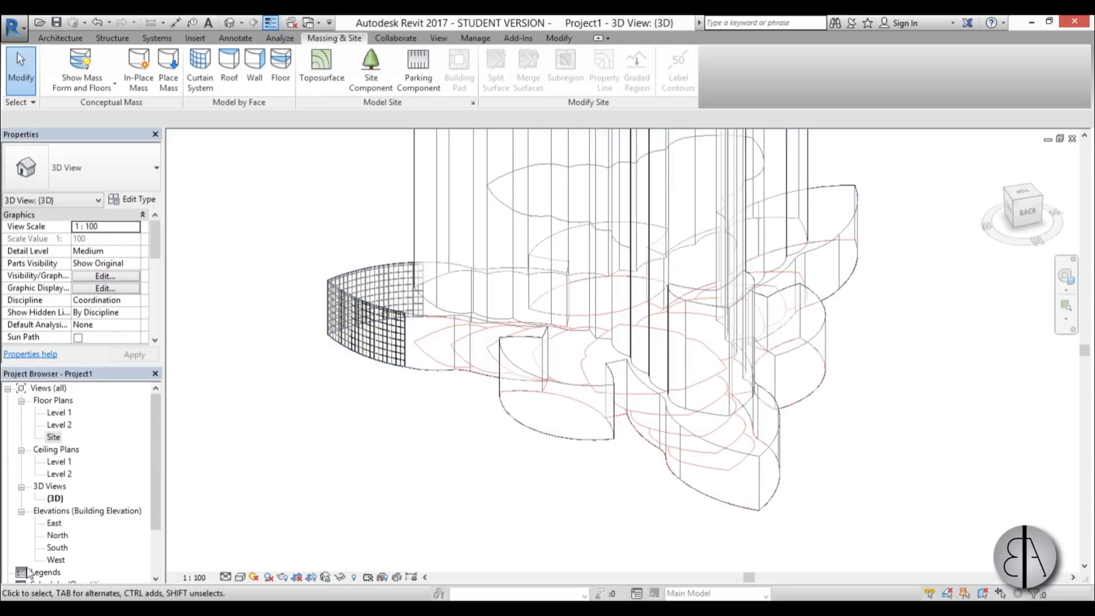
# Step: In the South elevation, add a series of levels above Level 2, each picked from the one below with an offset of 5
pyautogui.doubleClick(57, 547)
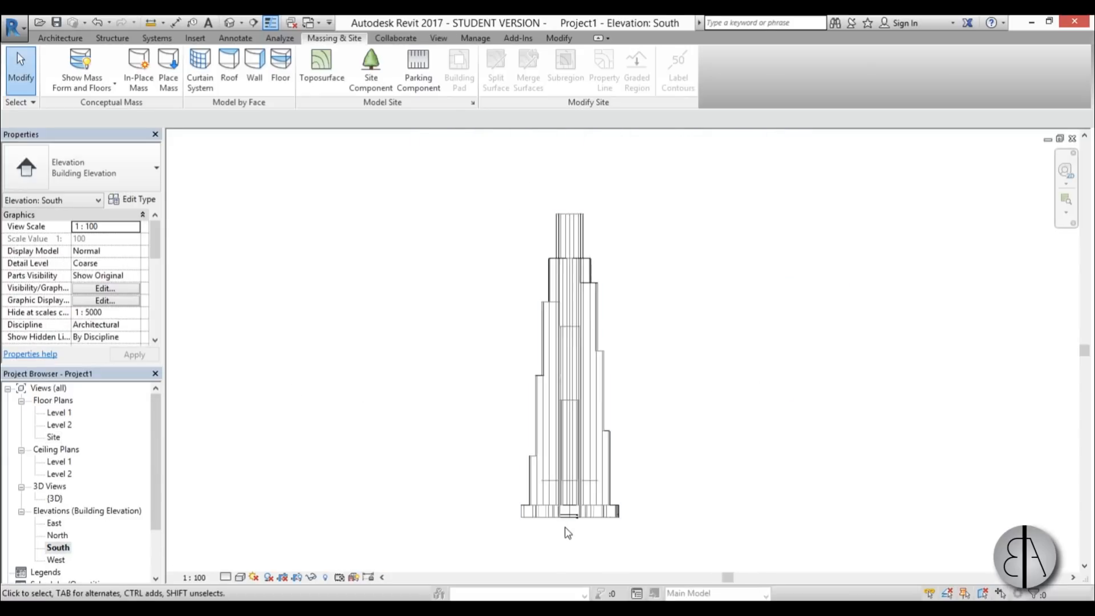
pyautogui.scroll(6, 567, 533)
pyautogui.click(540, 428)
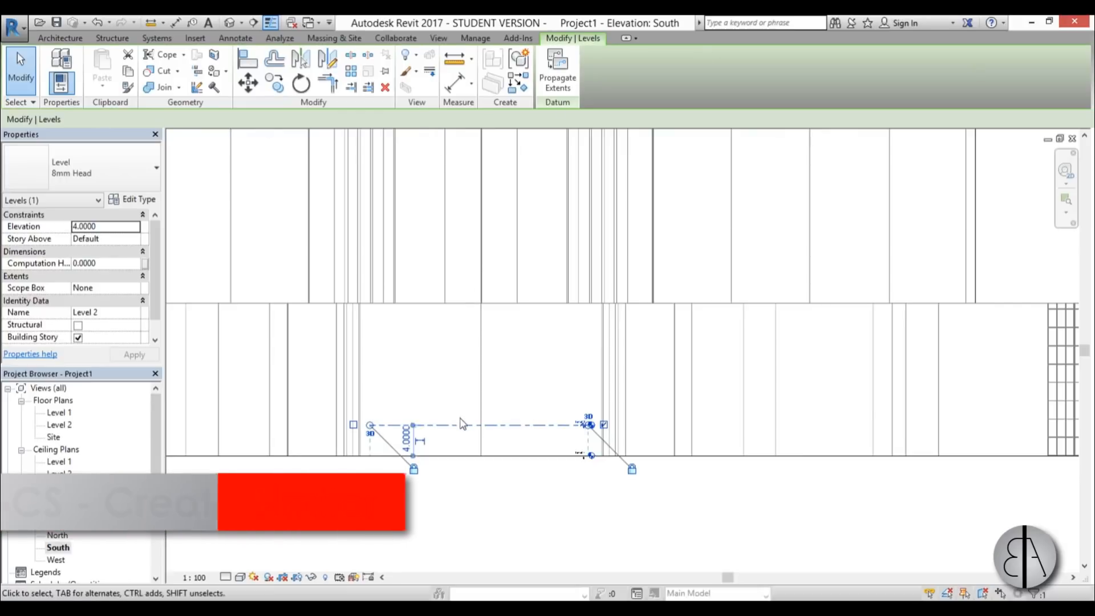
pyautogui.press('c')
pyautogui.press('s')
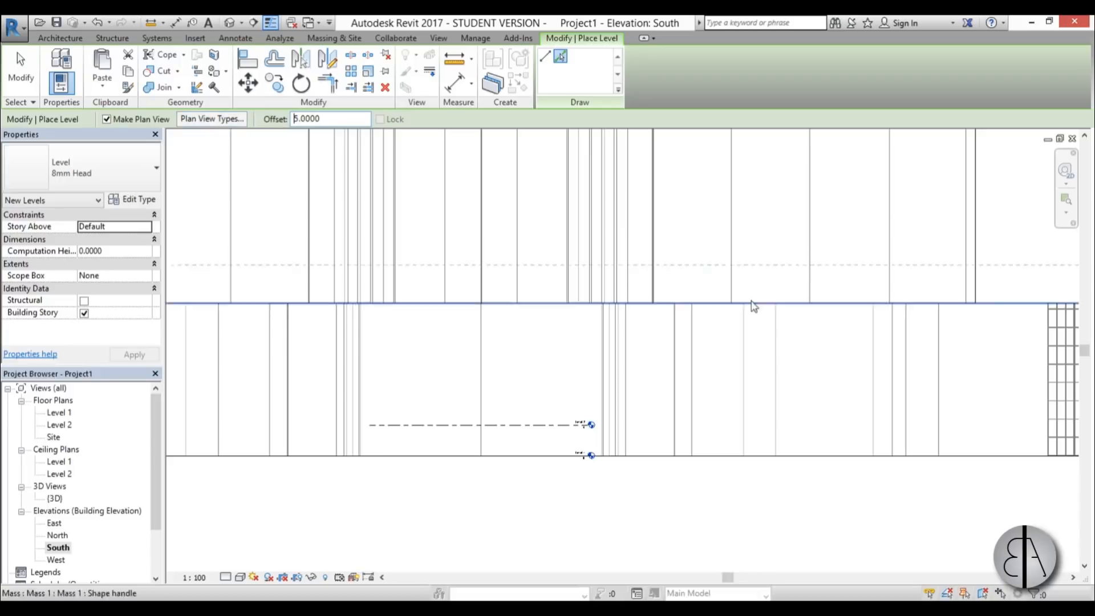
pyautogui.scroll(3, 447, 417)
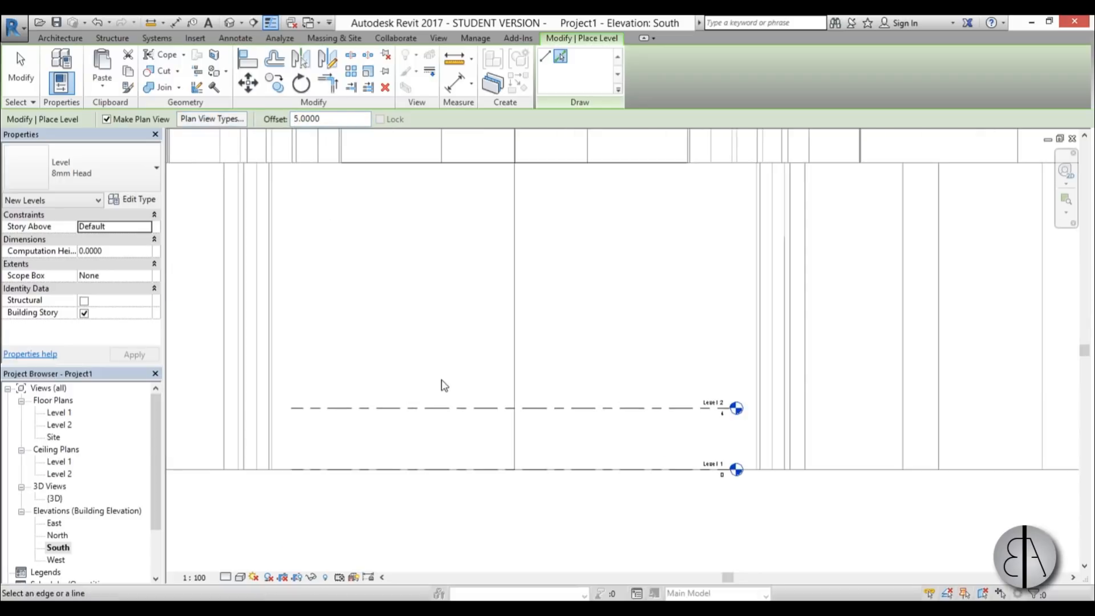
pyautogui.click(438, 408)
pyautogui.click(443, 335)
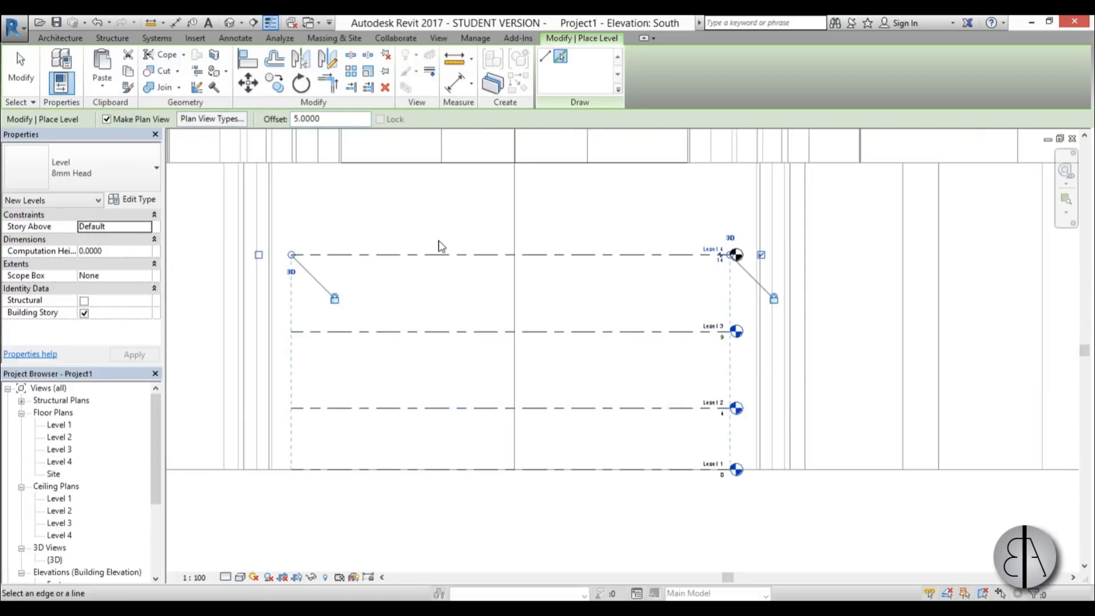
pyautogui.click(439, 255)
pyautogui.moveTo(447, 213); pyautogui.dragTo(445, 354, button='middle')
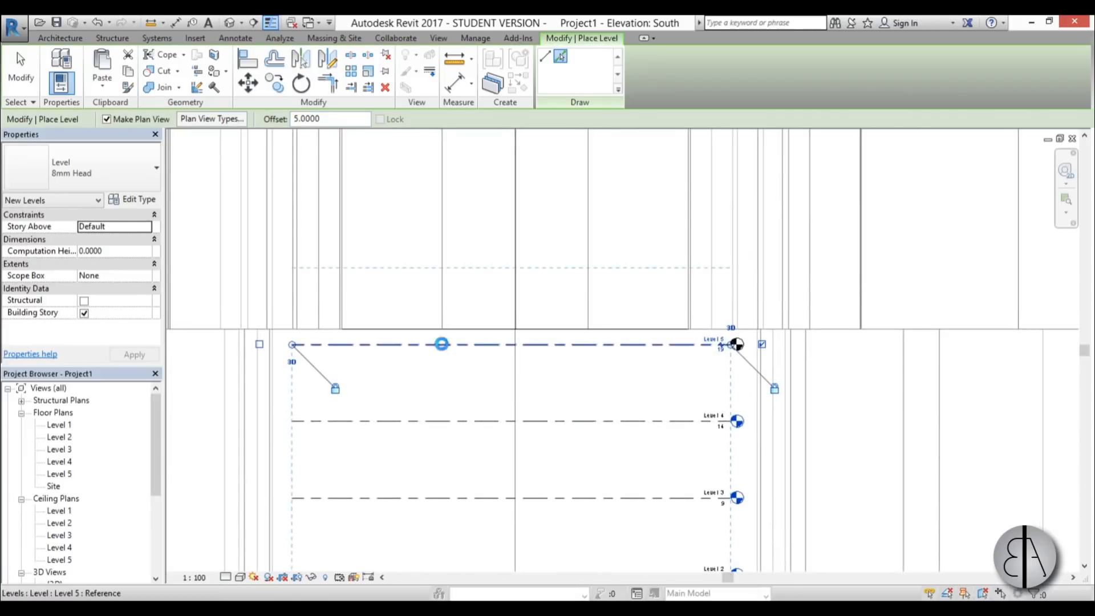
pyautogui.click(442, 344)
pyautogui.click(455, 269)
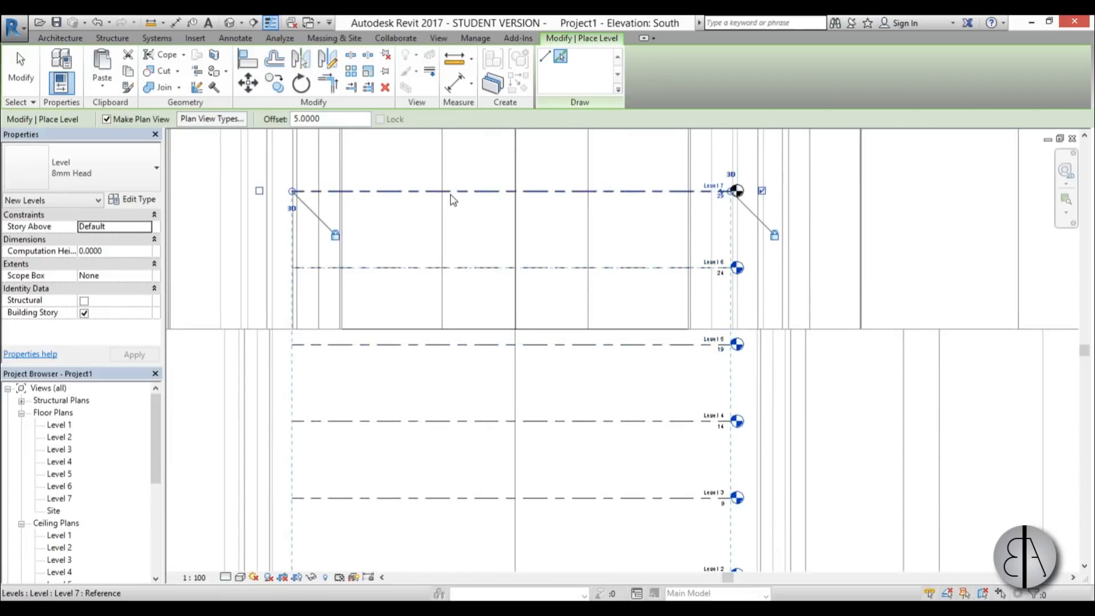
pyautogui.click(453, 199)
pyautogui.press('Escape')
# Step: Delete the duplicate level overlapping the one at elevation 24, dismiss the save reminder and return to the 3D view
pyautogui.click(457, 268)
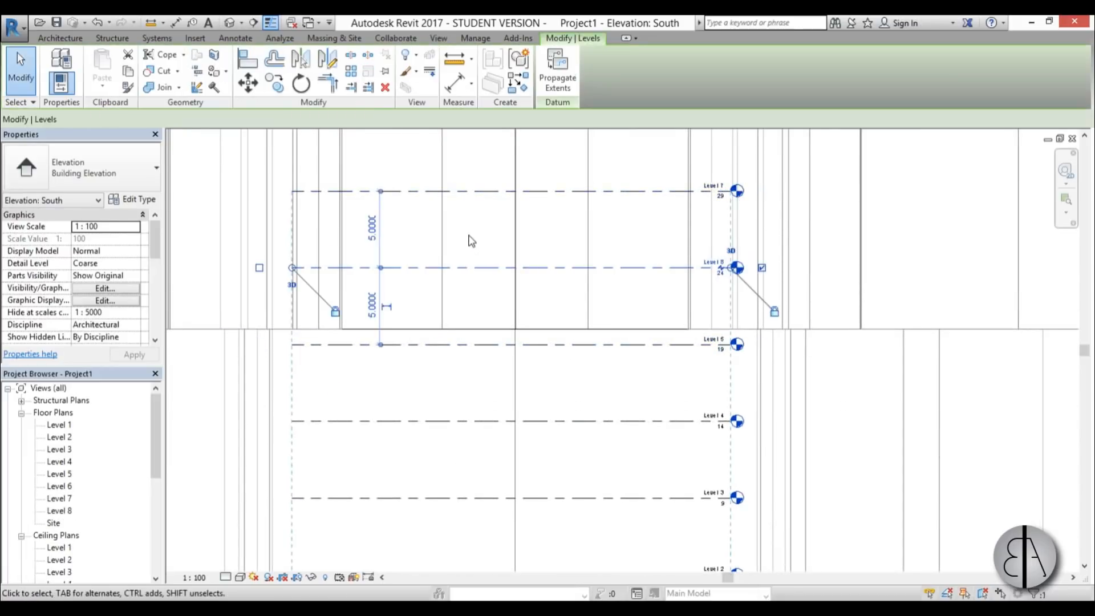
pyautogui.press('Delete')
pyautogui.click(616, 362)
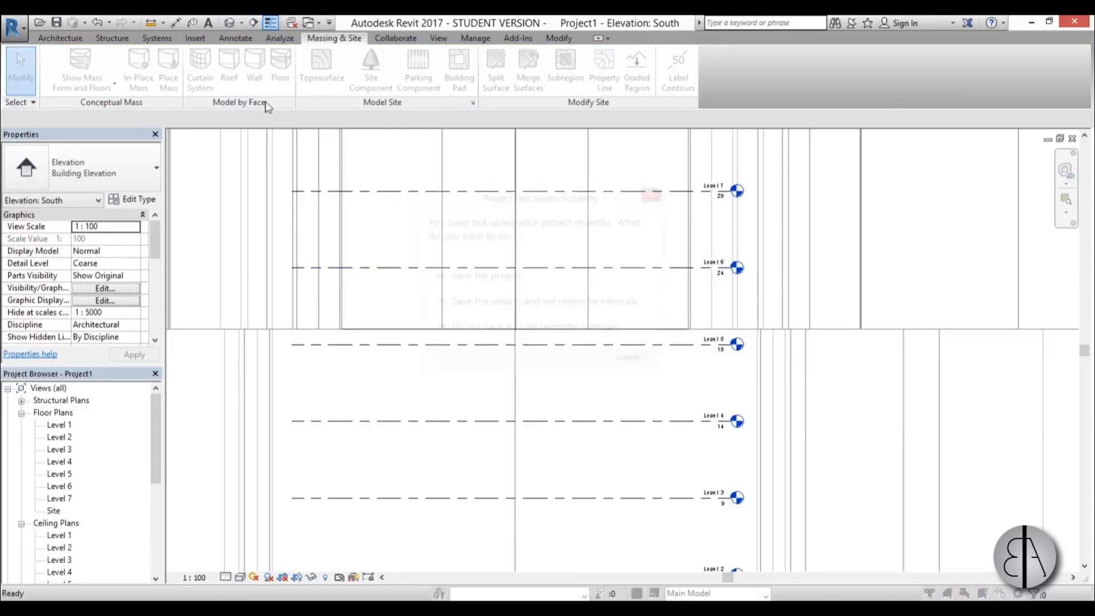
pyautogui.click(656, 369)
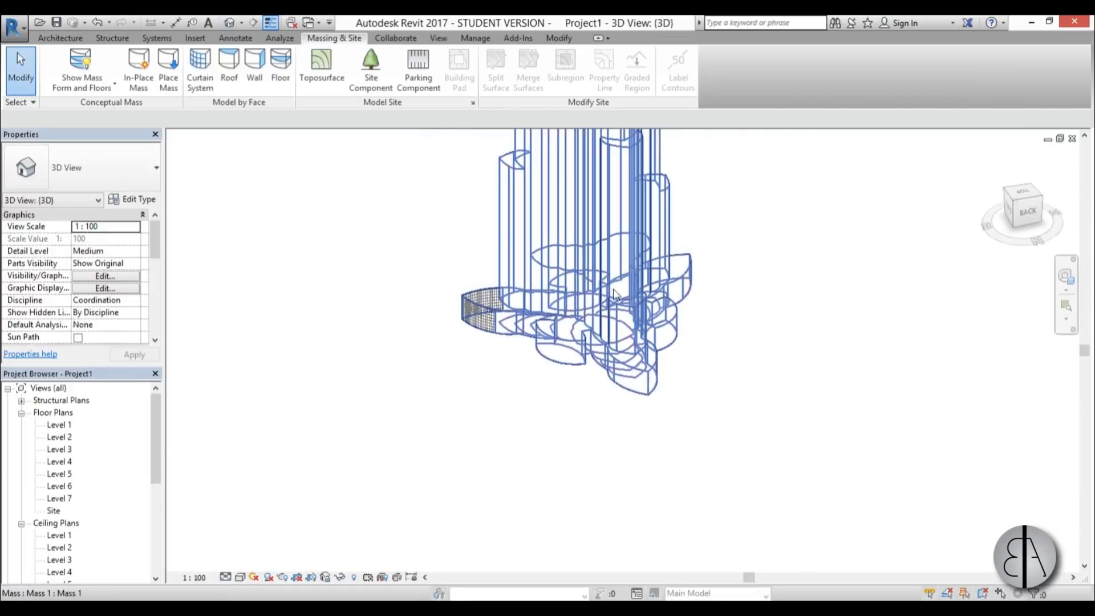
# Step: Generate mass floors for the tower mass at Level 1 through Level 7
pyautogui.click(606, 274)
pyautogui.scroll(3, 599, 371)
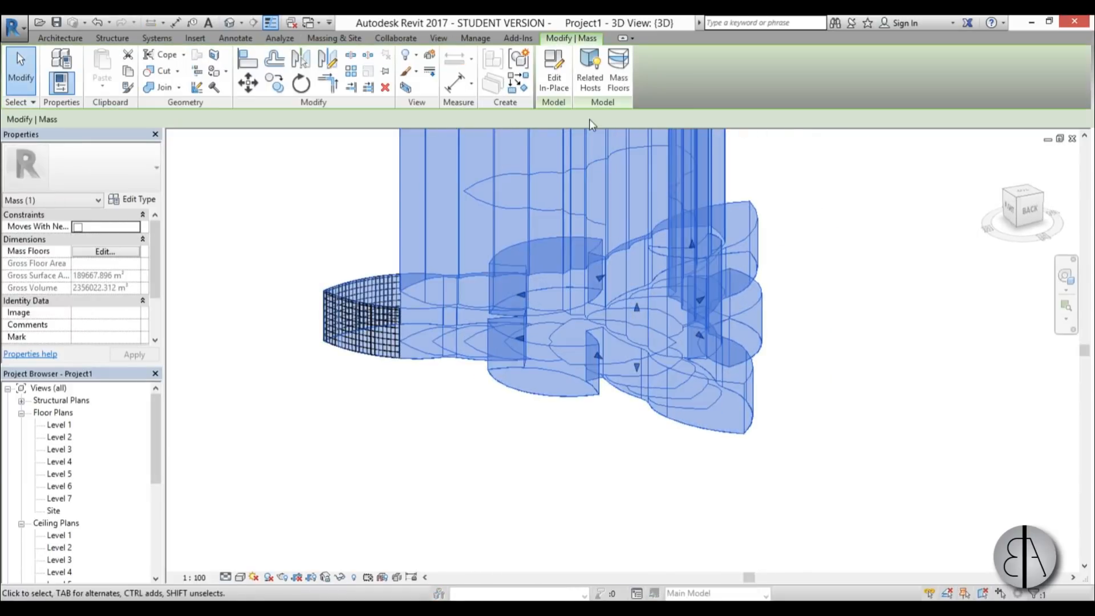
pyautogui.click(620, 83)
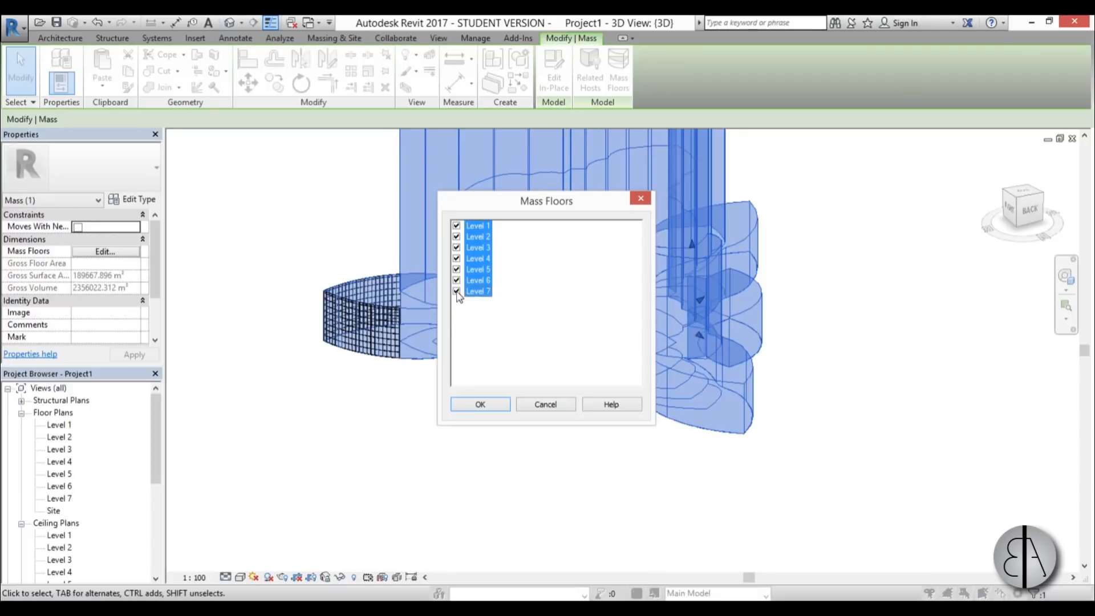
pyautogui.click(480, 405)
pyautogui.click(544, 473)
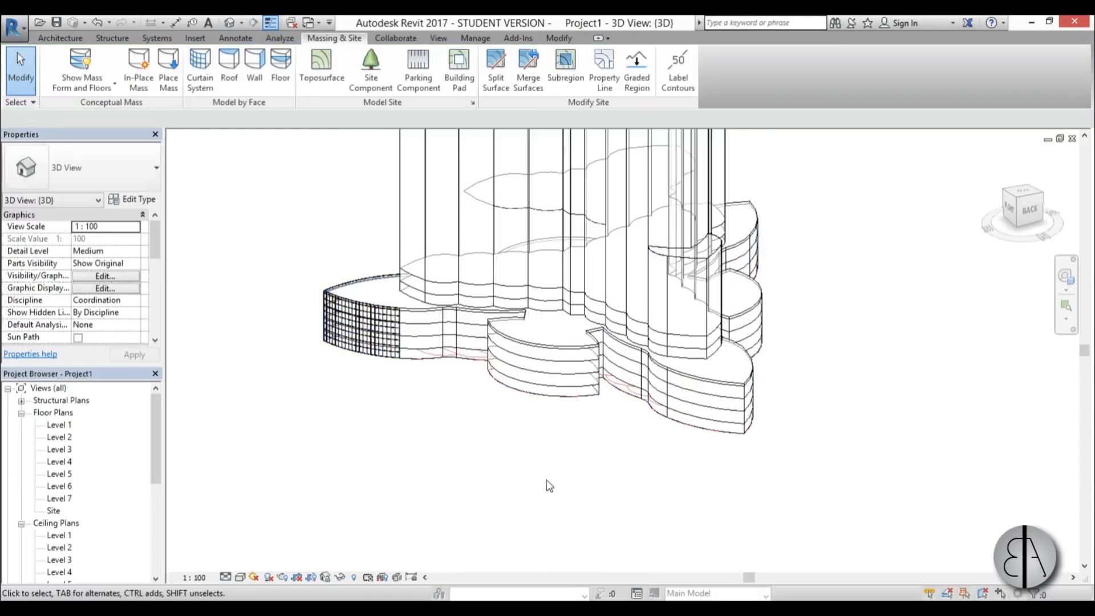
# Step: Create Generic 150mm floors by face from all the mass floors in the tower's lower part
pyautogui.keyDown('shift'); pyautogui.moveTo(547, 484); pyautogui.dragTo(462, 320, button='middle'); pyautogui.keyUp('shift')
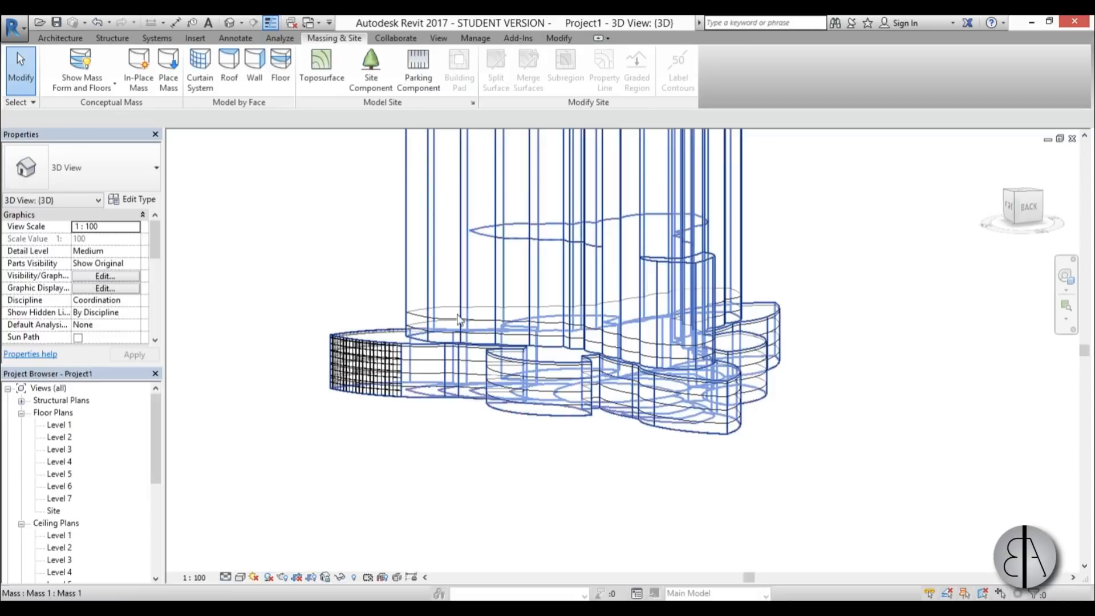
pyautogui.scroll(-2, 360, 280)
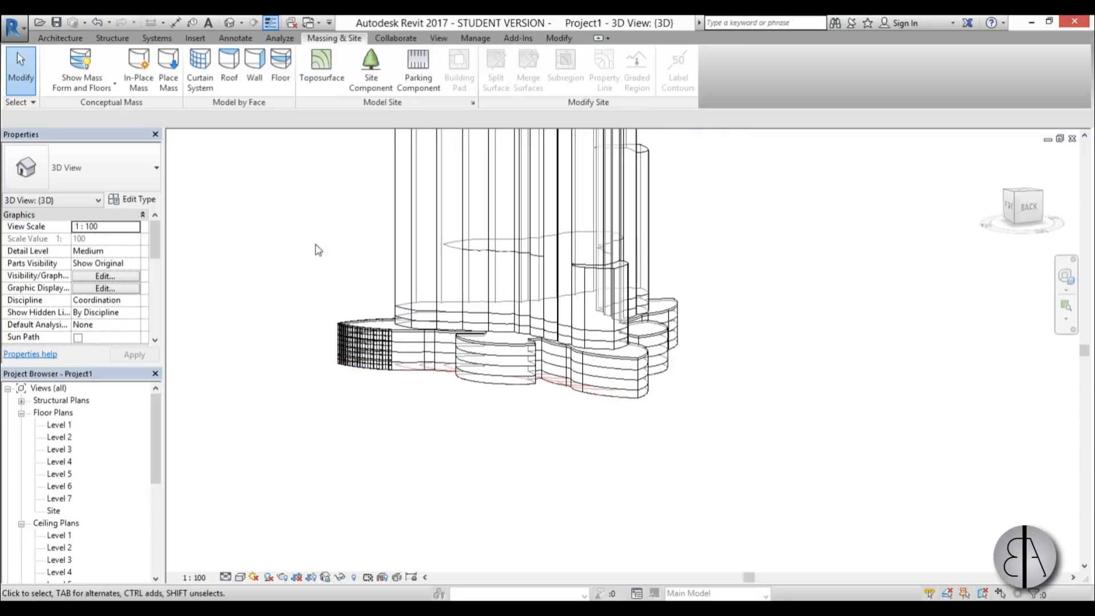
pyautogui.click(281, 85)
pyautogui.click(556, 57)
pyautogui.moveTo(278, 247); pyautogui.dragTo(726, 486)
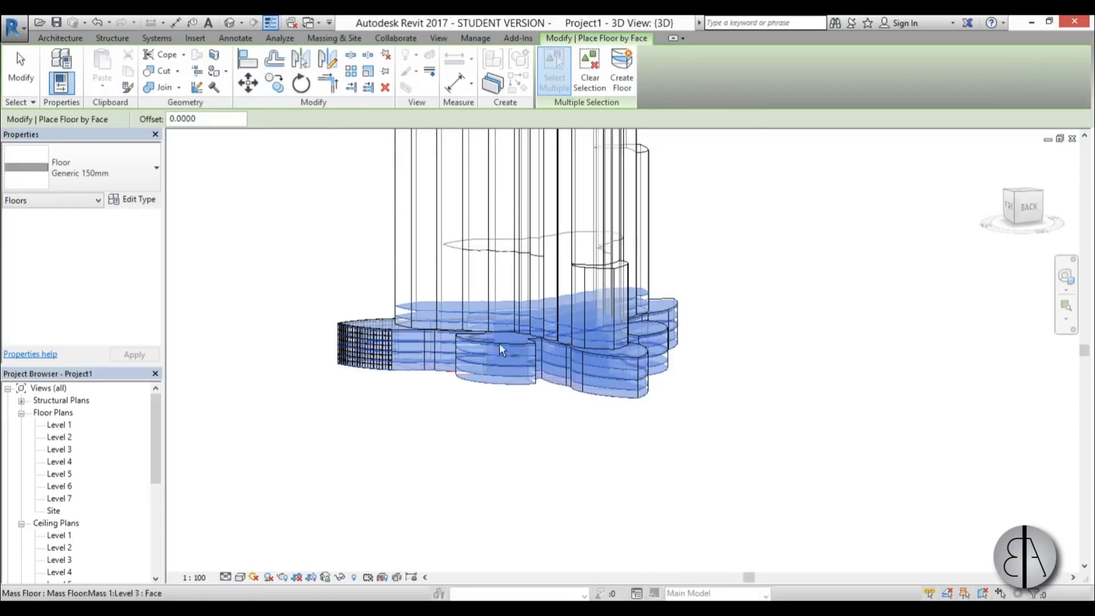
pyautogui.click(624, 86)
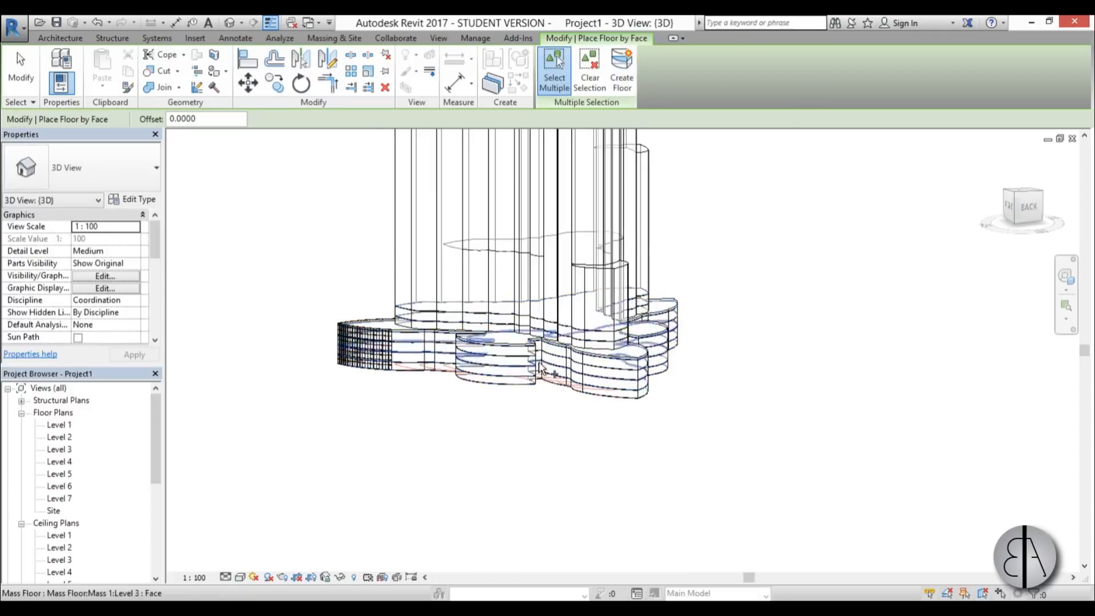
pyautogui.scroll(6, 502, 319)
pyautogui.press('Escape')
# Step: Select the Level 4 floor and examine the floor slabs around the tower's base from several views
pyautogui.click(501, 331)
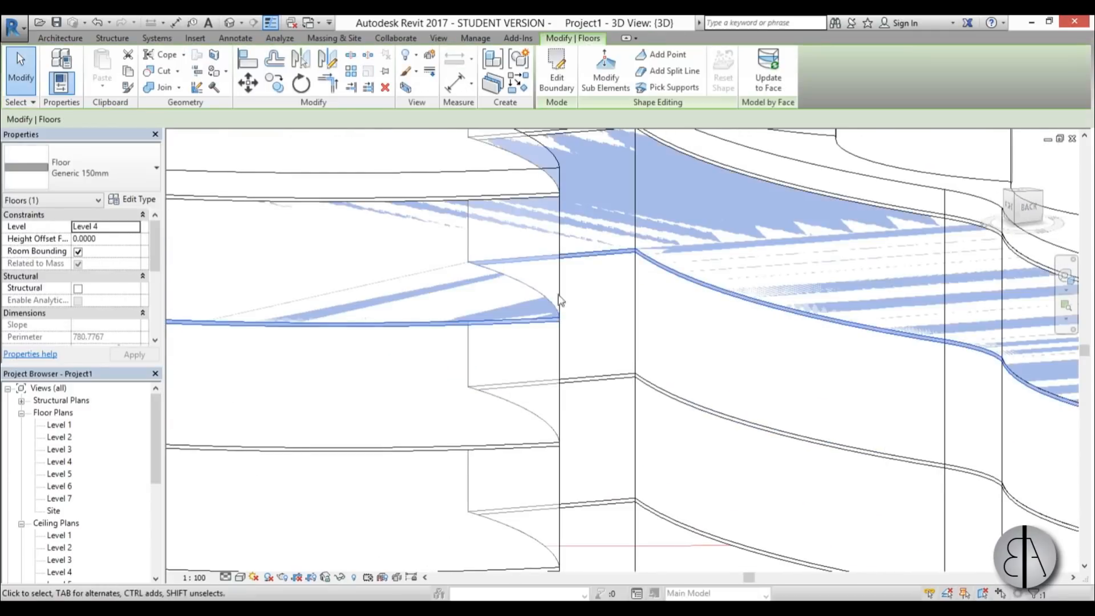
pyautogui.scroll(-5, 560, 300)
pyautogui.keyDown('shift'); pyautogui.moveTo(559, 301); pyautogui.dragTo(545, 433, button='middle'); pyautogui.keyUp('shift')
pyautogui.scroll(-5, 507, 439)
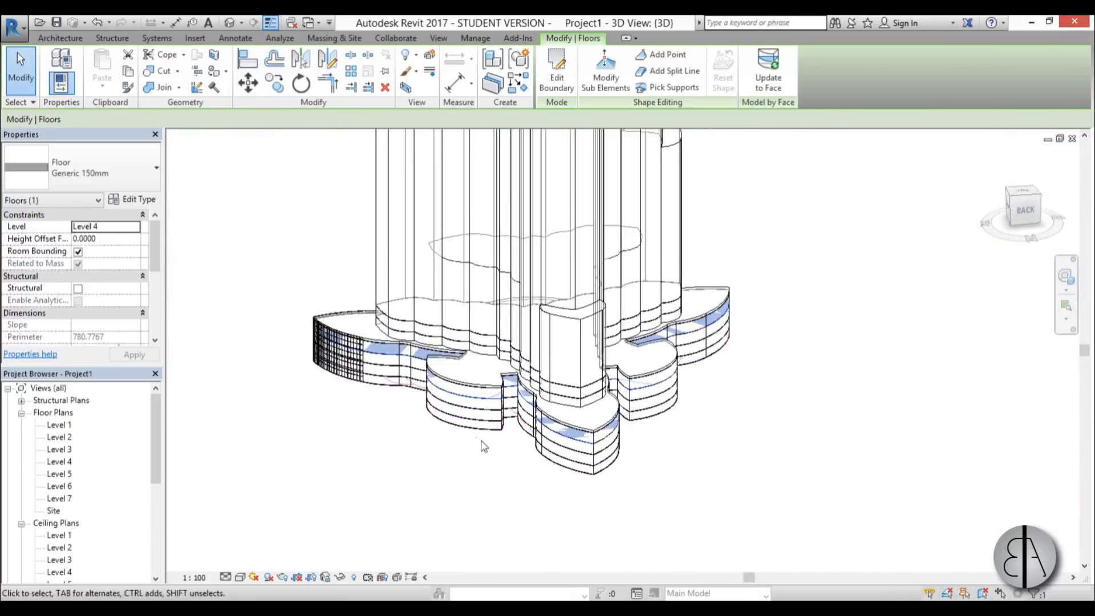
pyautogui.moveTo(479, 443); pyautogui.dragTo(535, 477, button='middle')
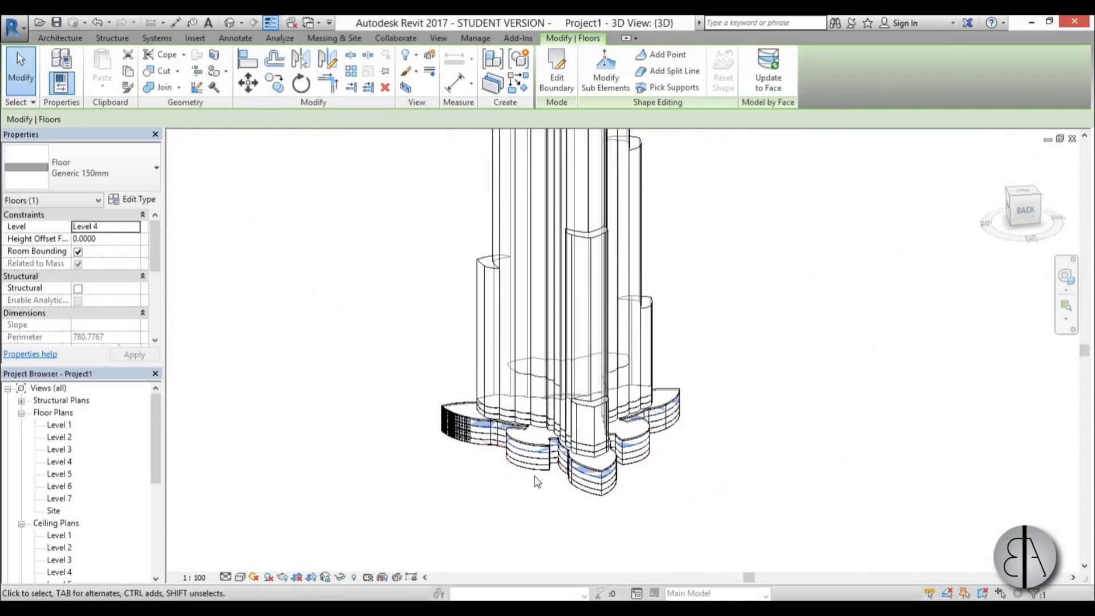
pyautogui.moveTo(514, 465); pyautogui.dragTo(477, 457, button='middle')
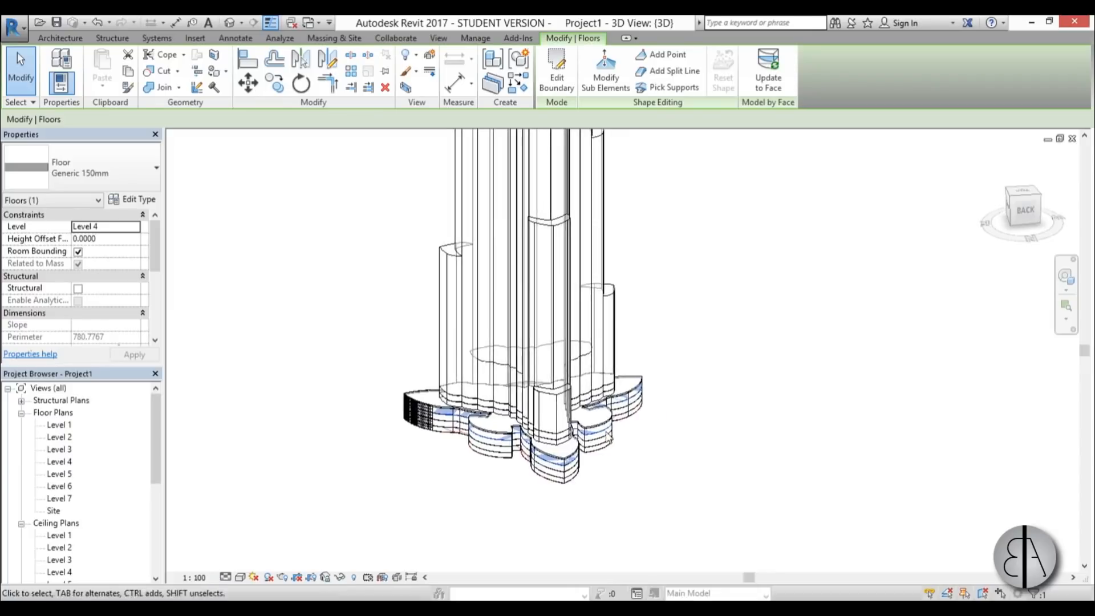
pyautogui.scroll(-1, 473, 477)
pyautogui.moveTo(473, 420); pyautogui.dragTo(448, 457, button='middle')
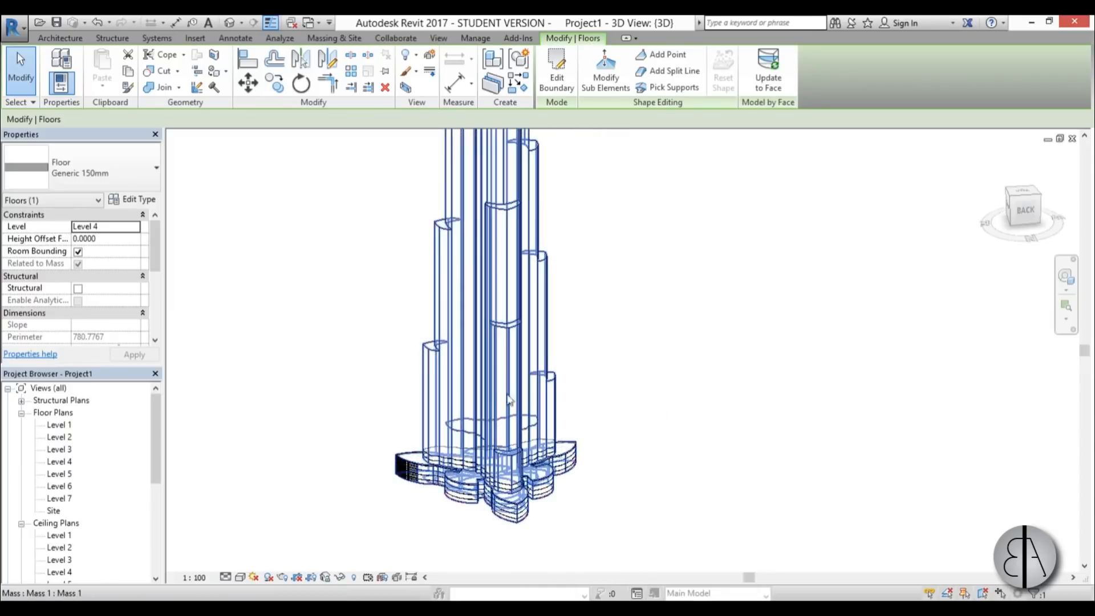